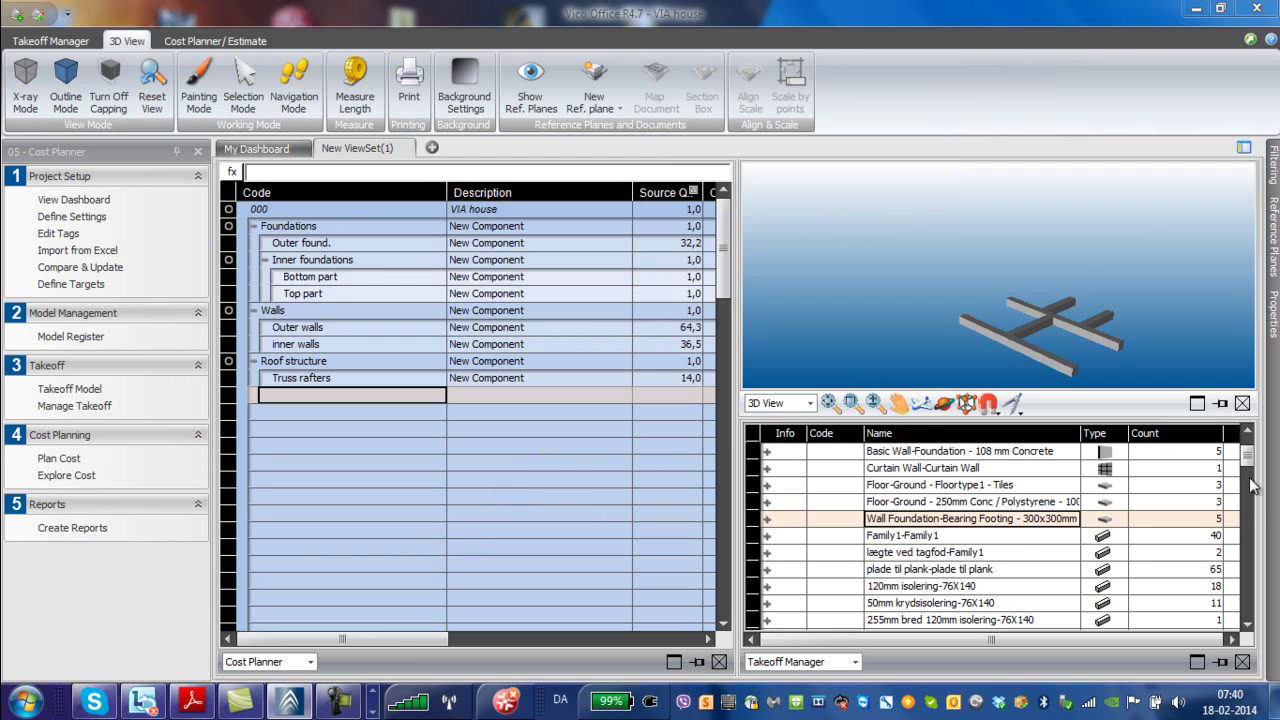
Step: Isolate the 108 mm Concrete foundation wall together with the 300x300mm bearing footing in the 3D view
left_click(1247, 440)
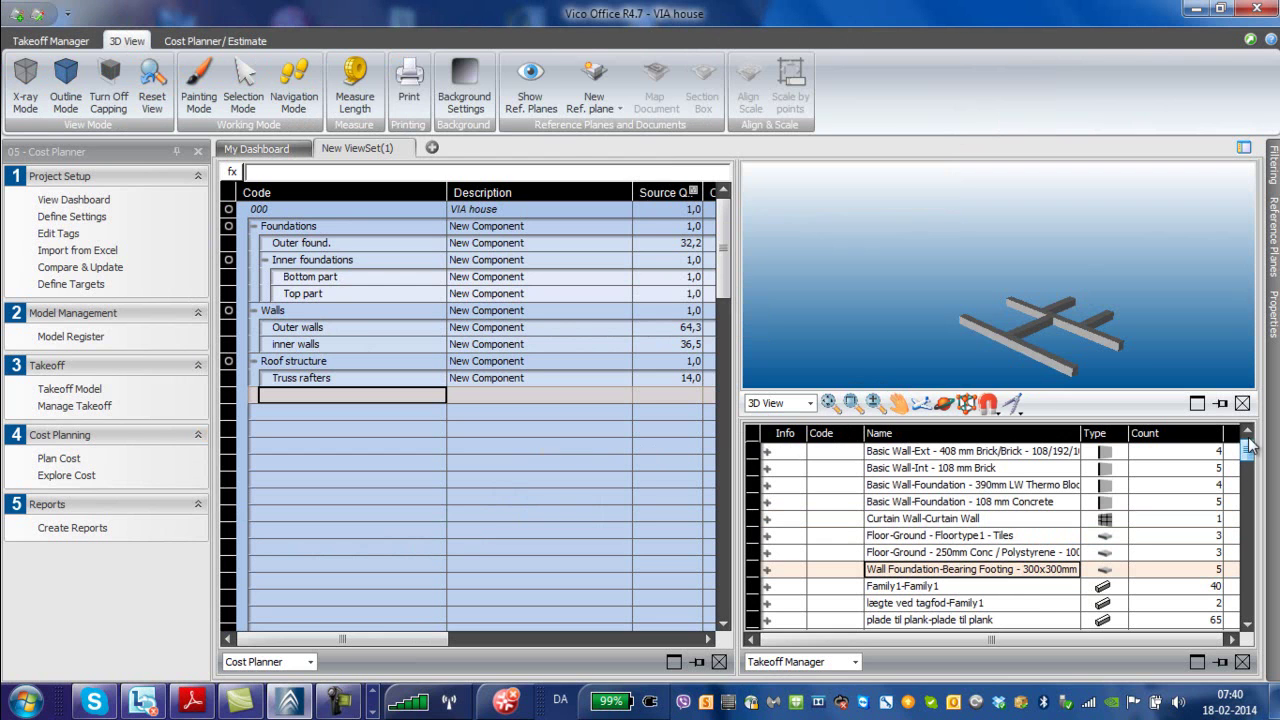
left_click(432, 147)
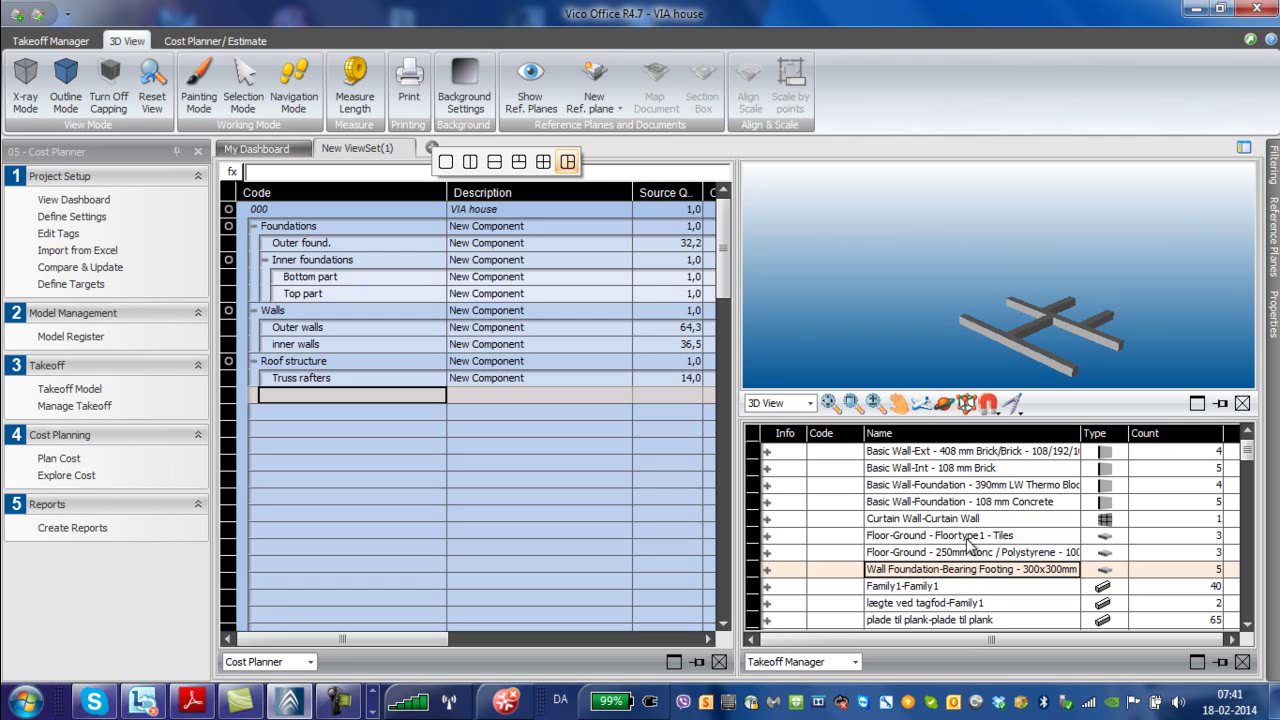
left_click(968, 502)
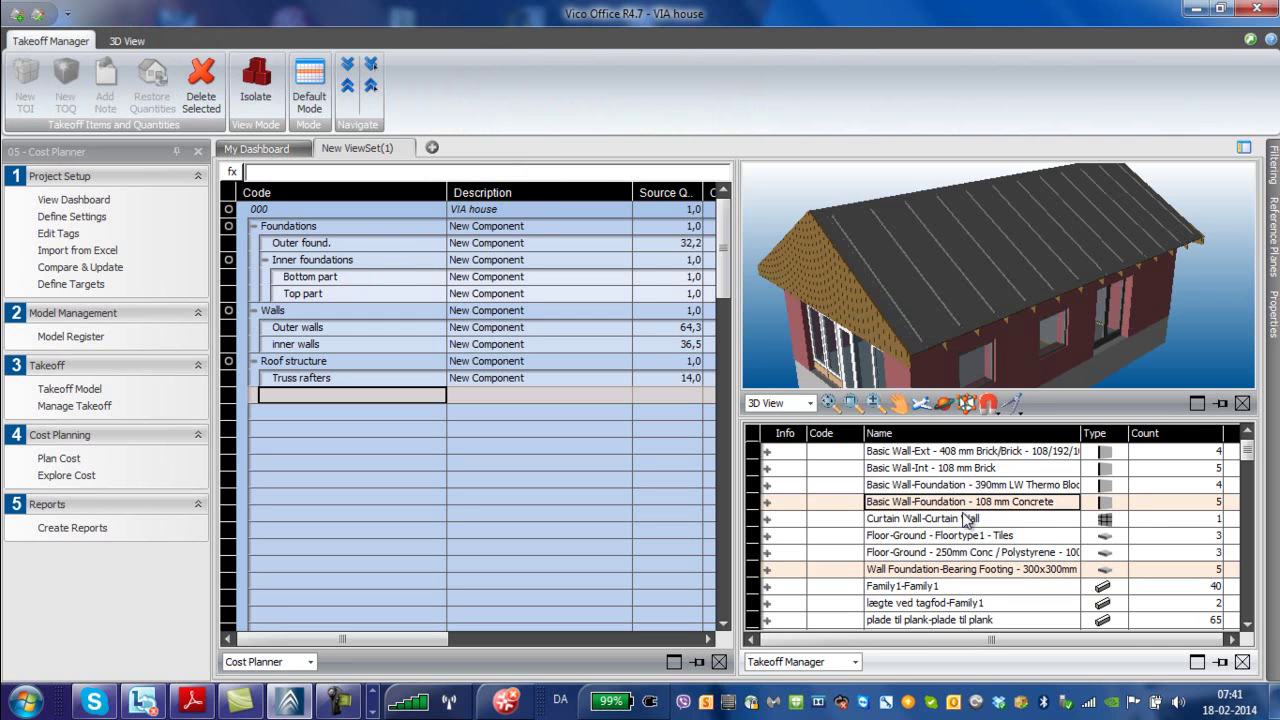
right_click(840, 504)
left_click(880, 465)
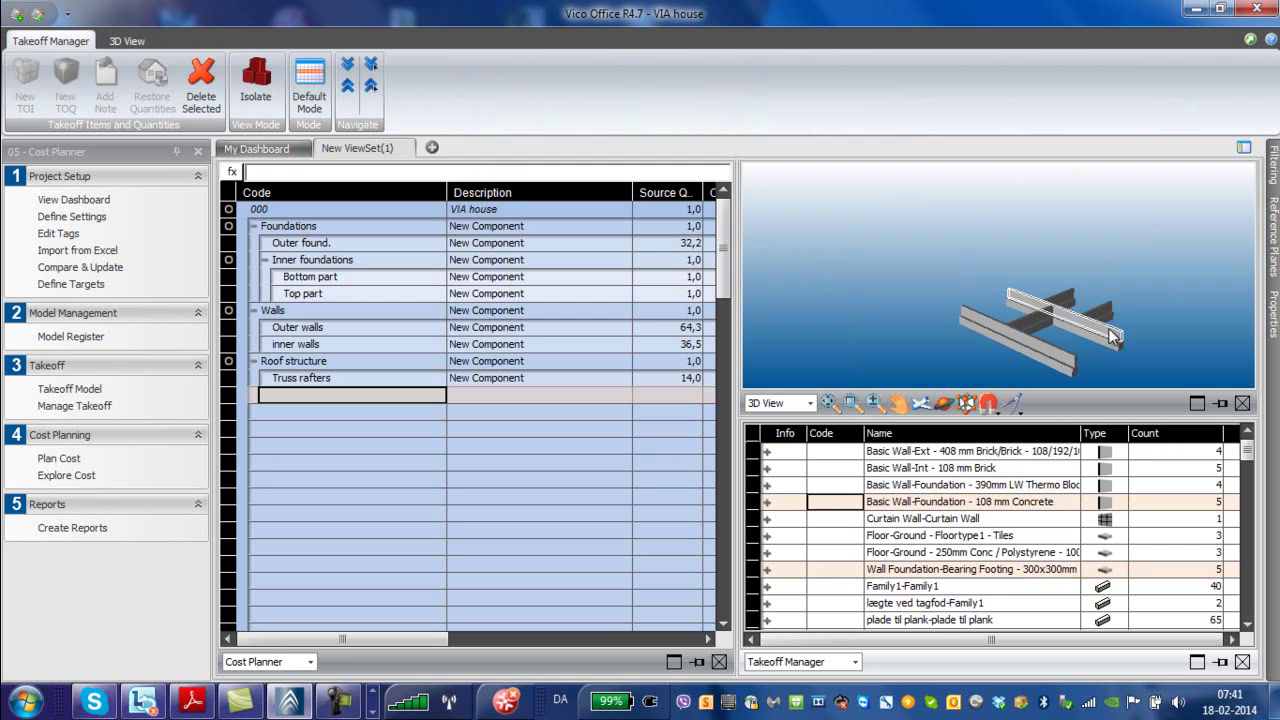
Step: Isolate the 108 mm Concrete foundation wall and assign its Length quantity to the Top part component of Inner foundations
left_click(767, 502)
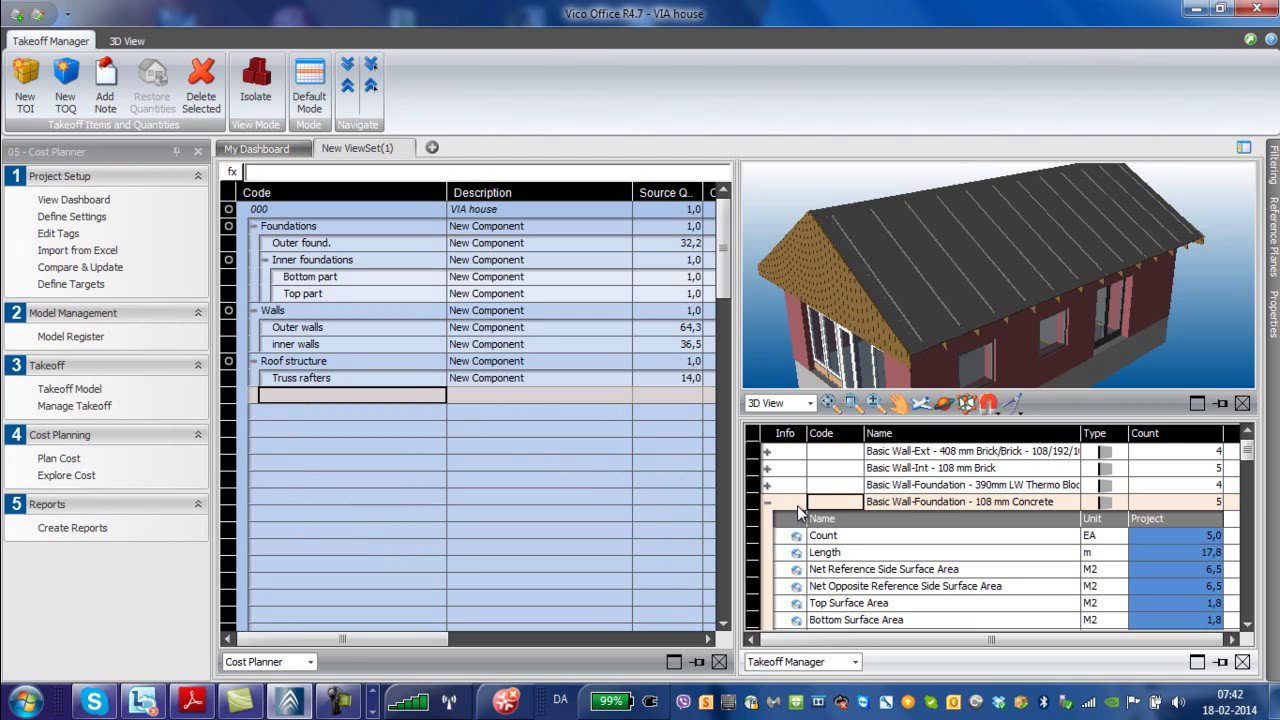
right_click(922, 500)
left_click(970, 468)
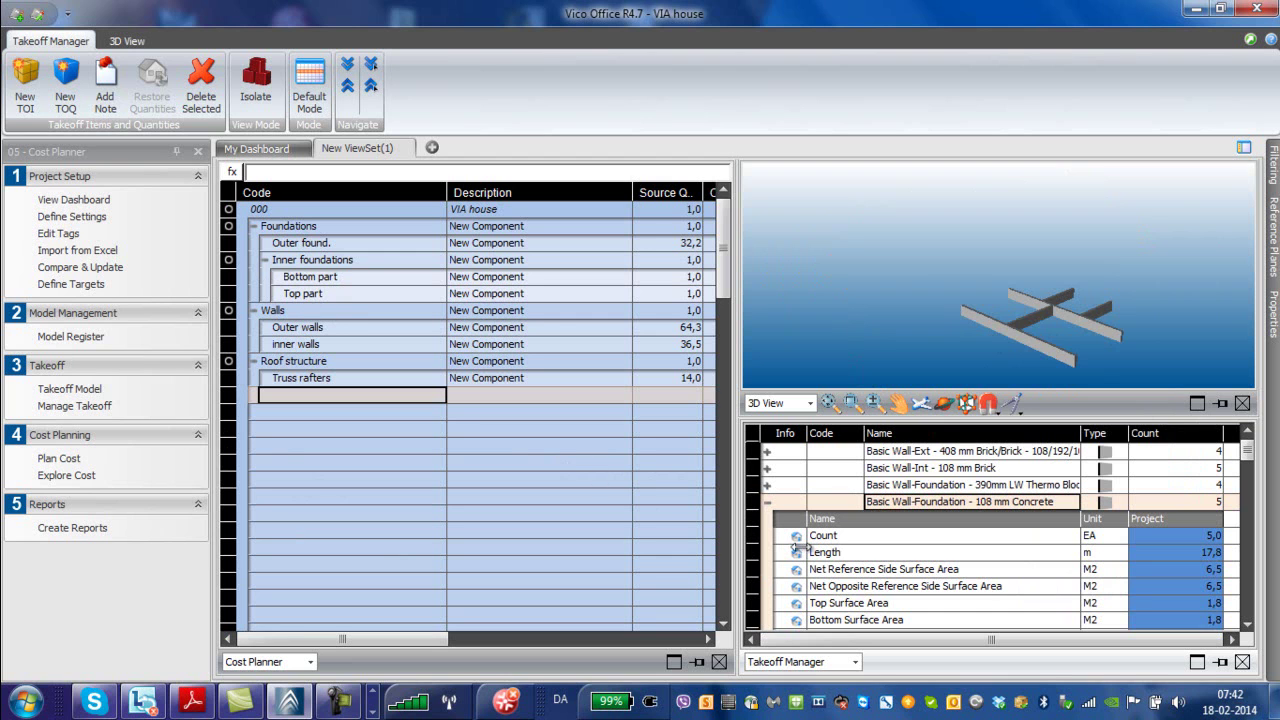
left_click(833, 554)
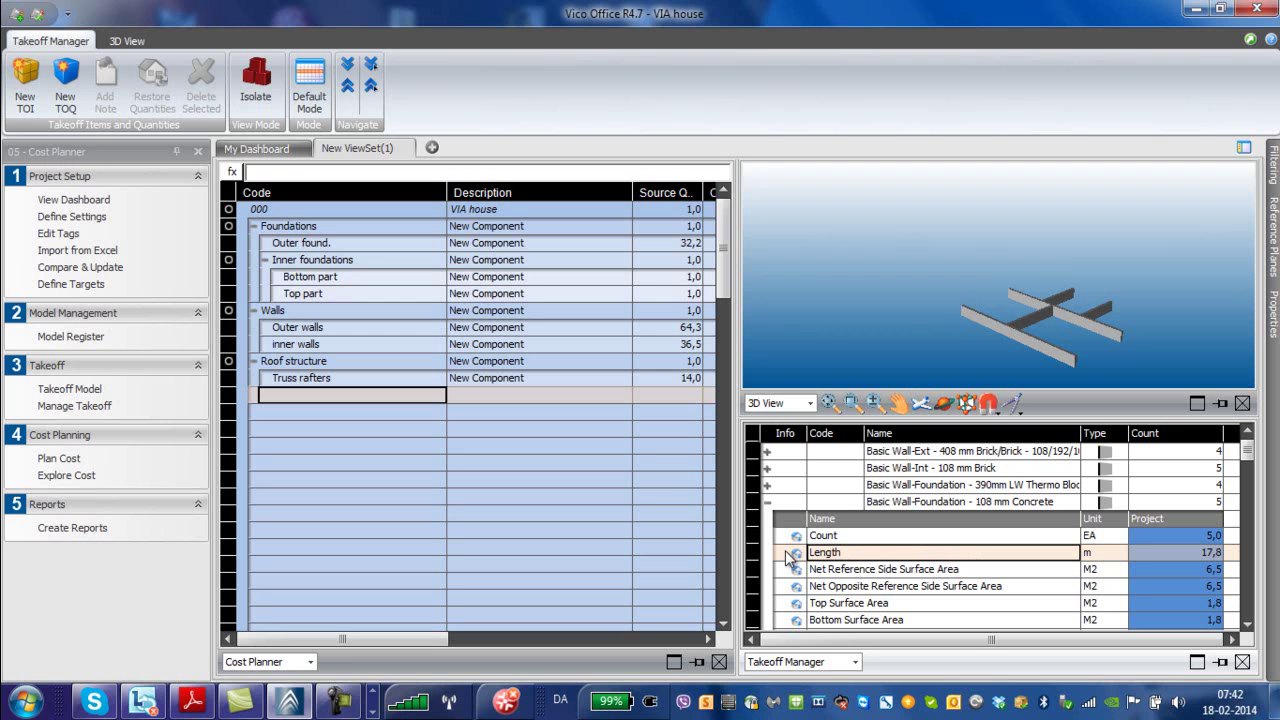
left_click_drag(790, 557, 537, 296)
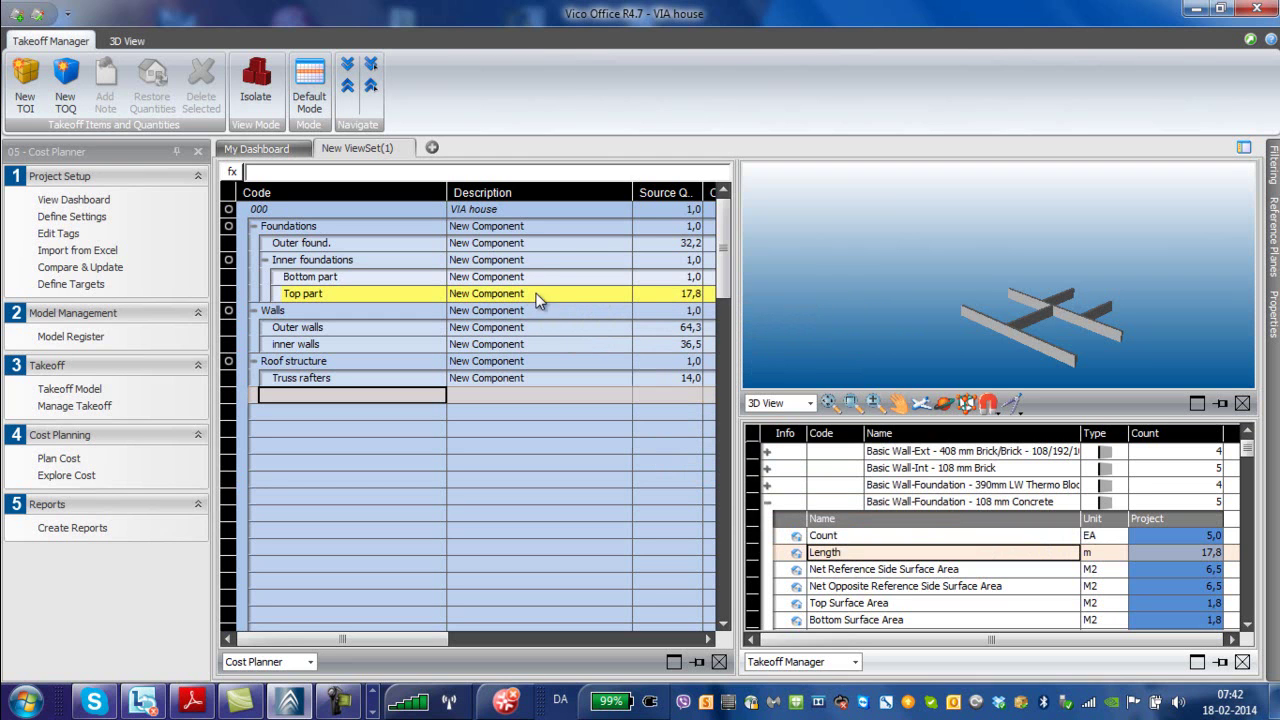
left_click(767, 502)
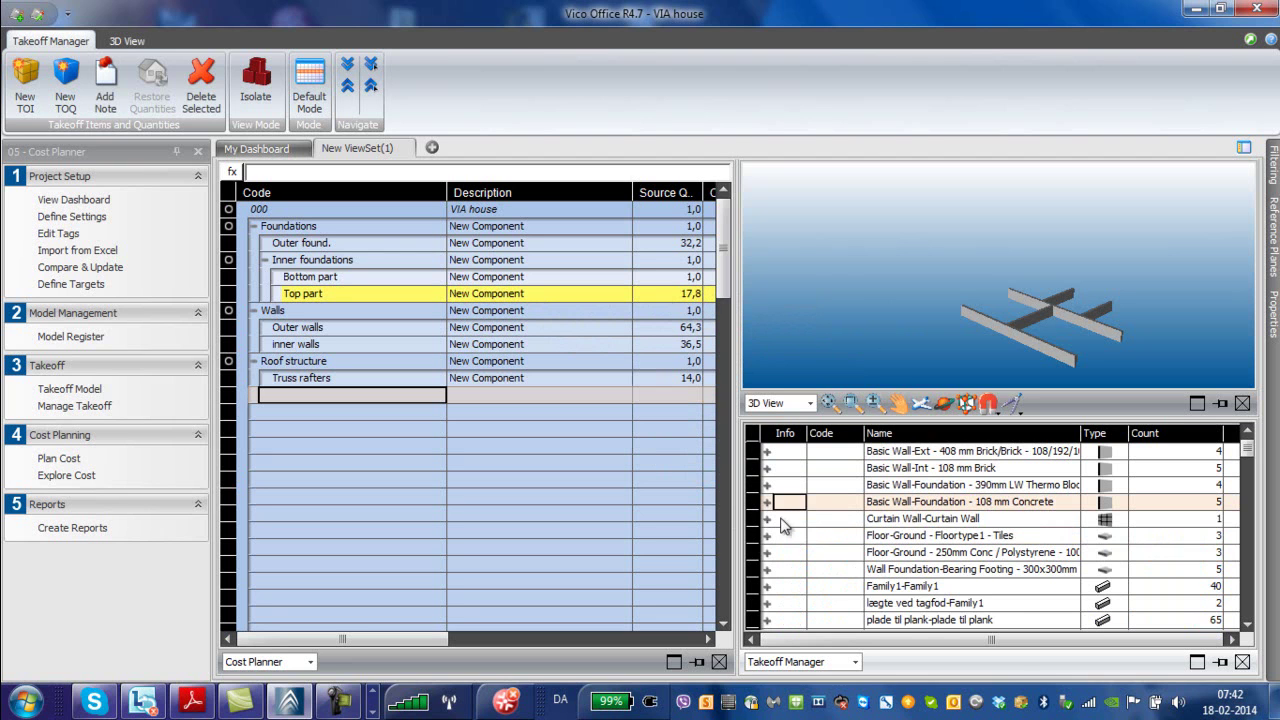
Step: Isolate the Wall Foundation-Bearing Footing 300x300mm item in the 3D model and expand its takeoff quantities
left_click(938, 569)
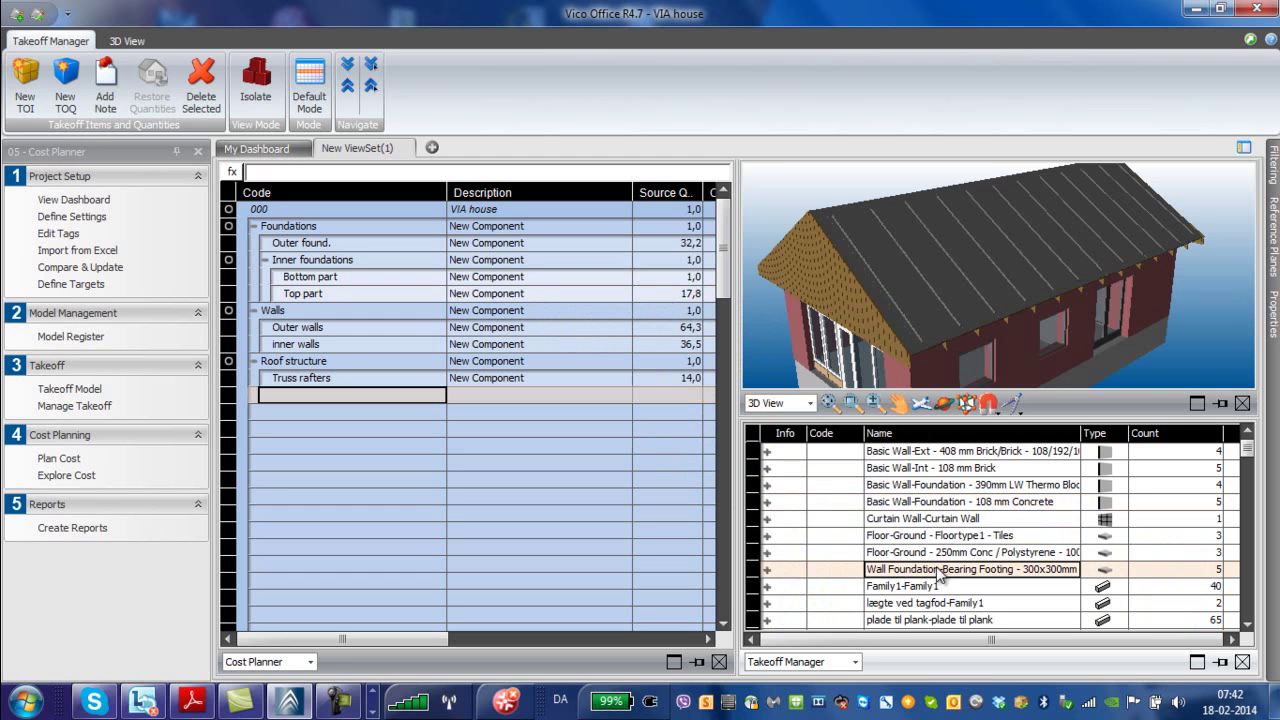
right_click(938, 569)
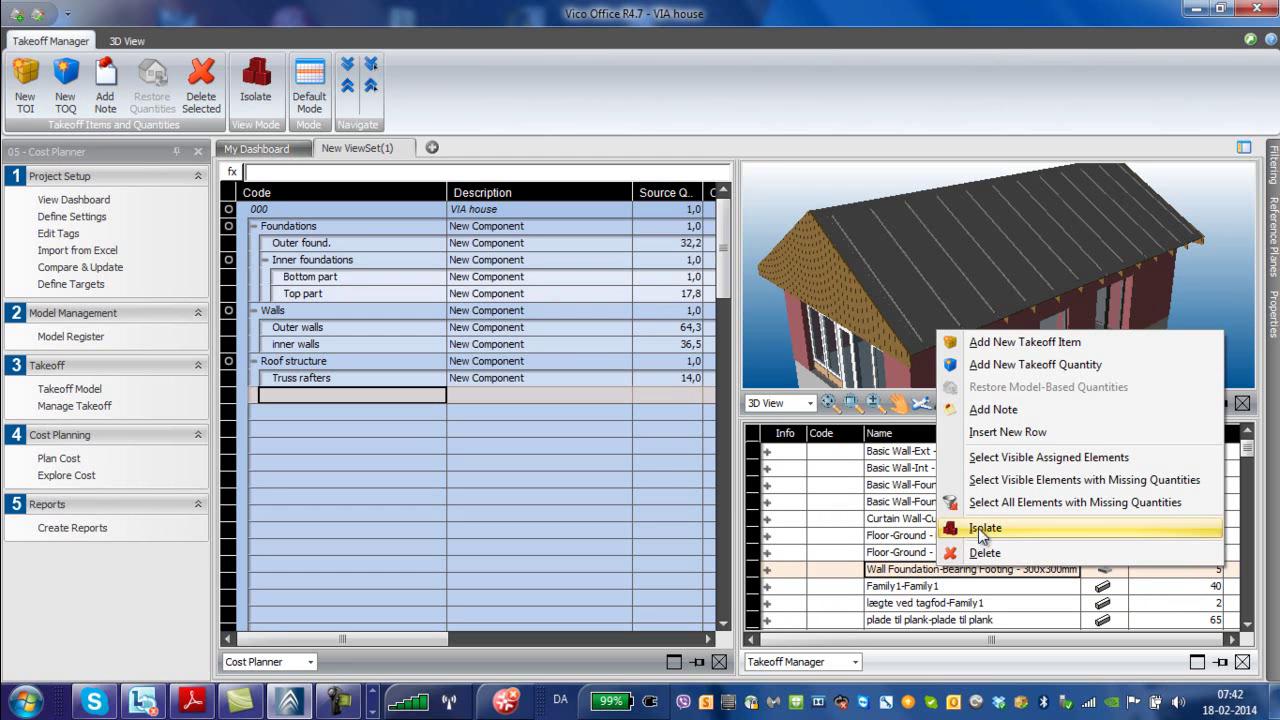
left_click(982, 535)
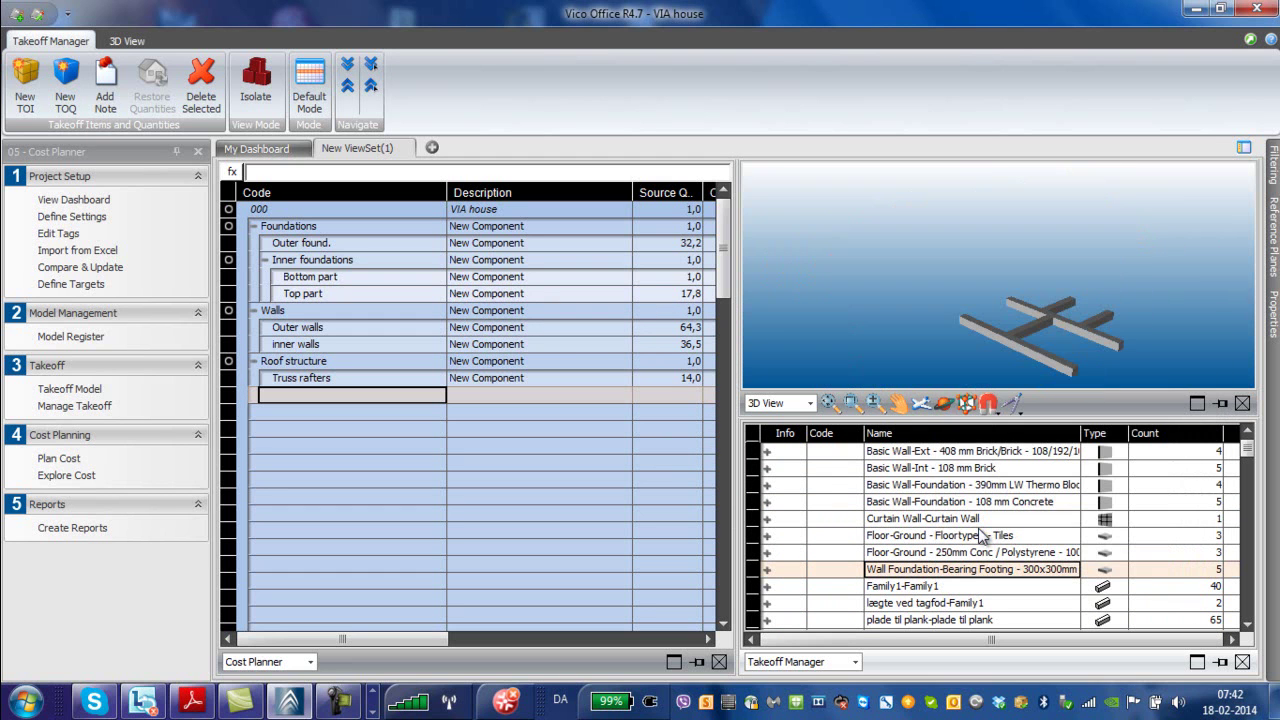
left_click(767, 569)
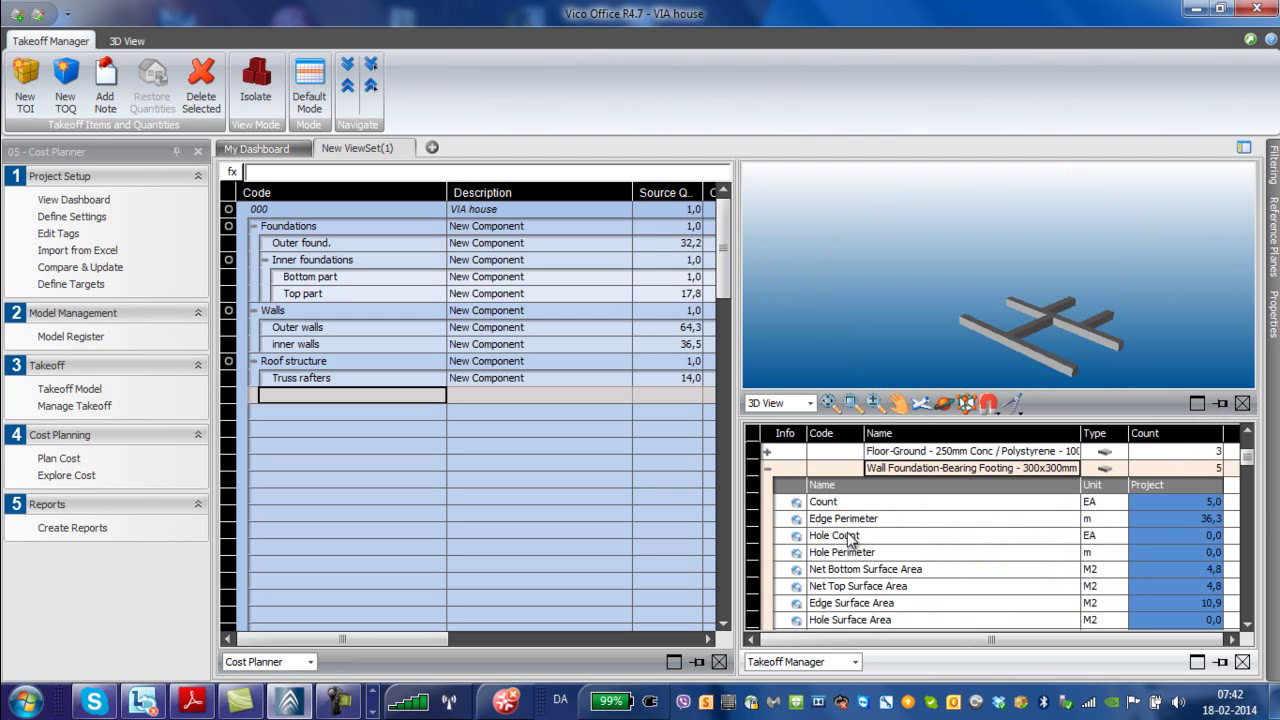
Step: Compare the footing geometry with its Edge Perimeter and assign the footing's Gross Volume to the Bottom part component
left_click(848, 522)
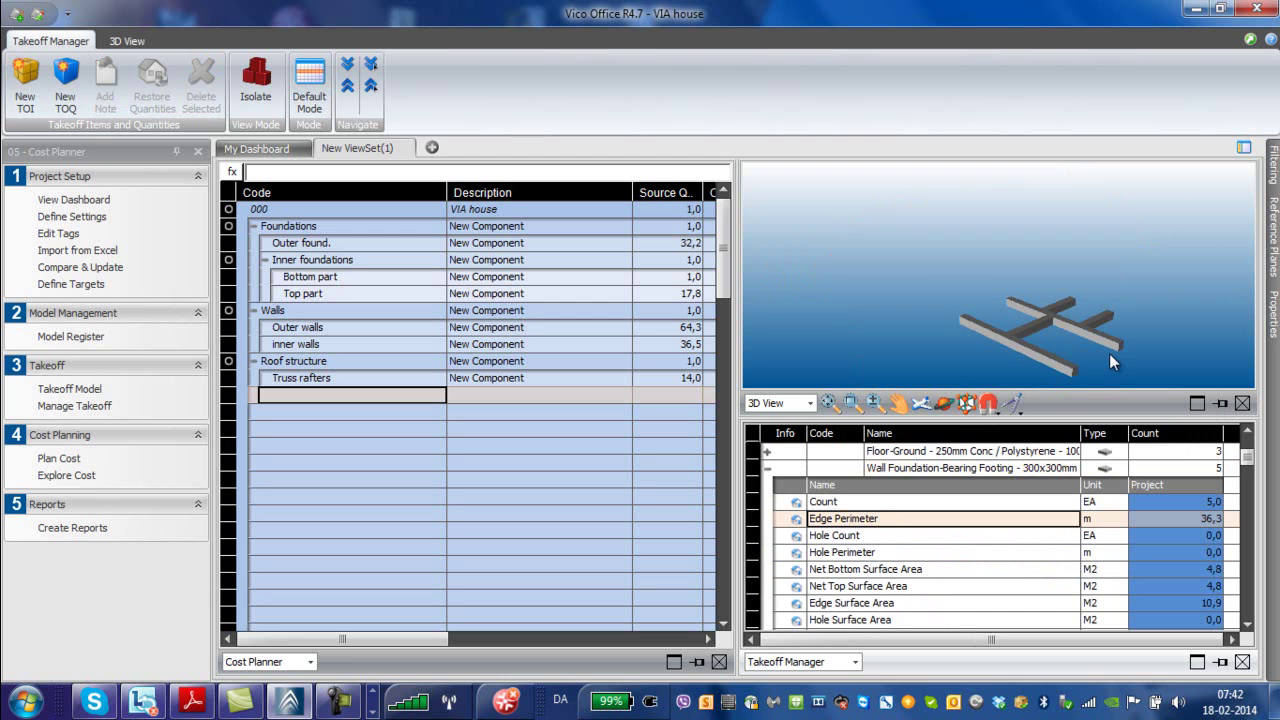
left_click(944, 402)
mouse_move(1110, 348)
left_mouse_down()
mouse_move(1118, 341)
mouse_move(1096, 357)
left_mouse_up()
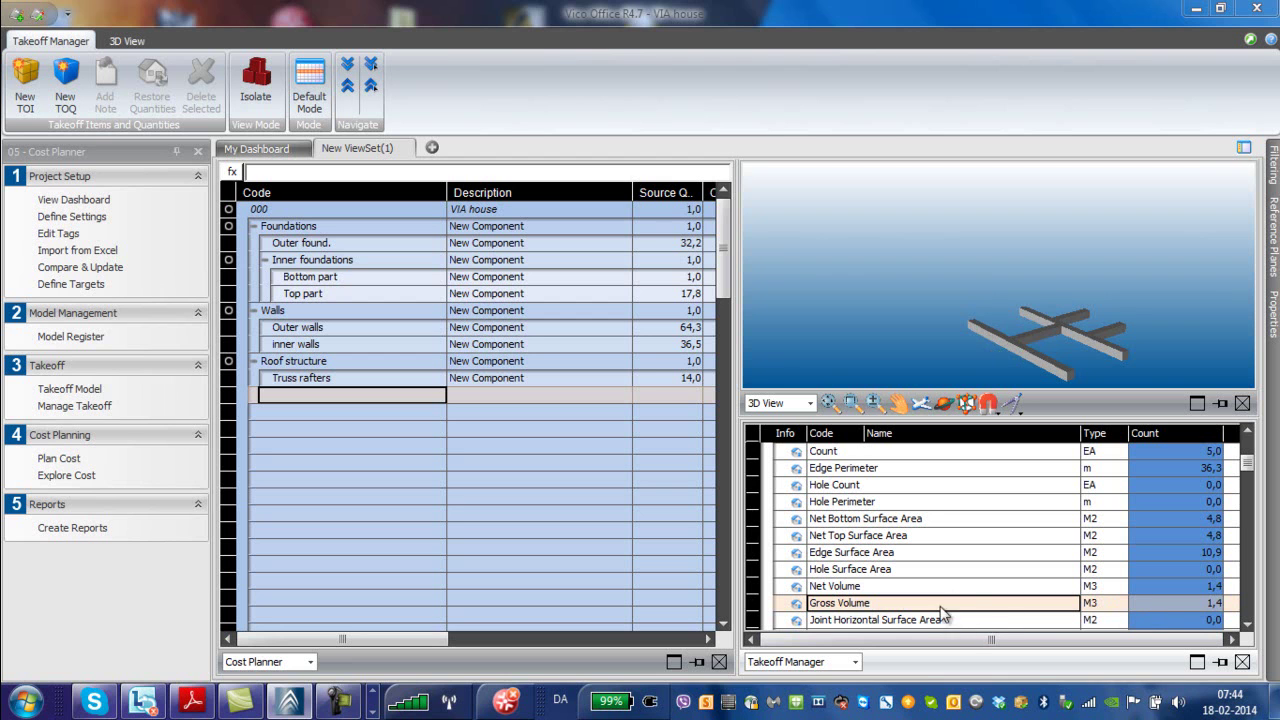
left_click_drag(913, 611, 537, 278)
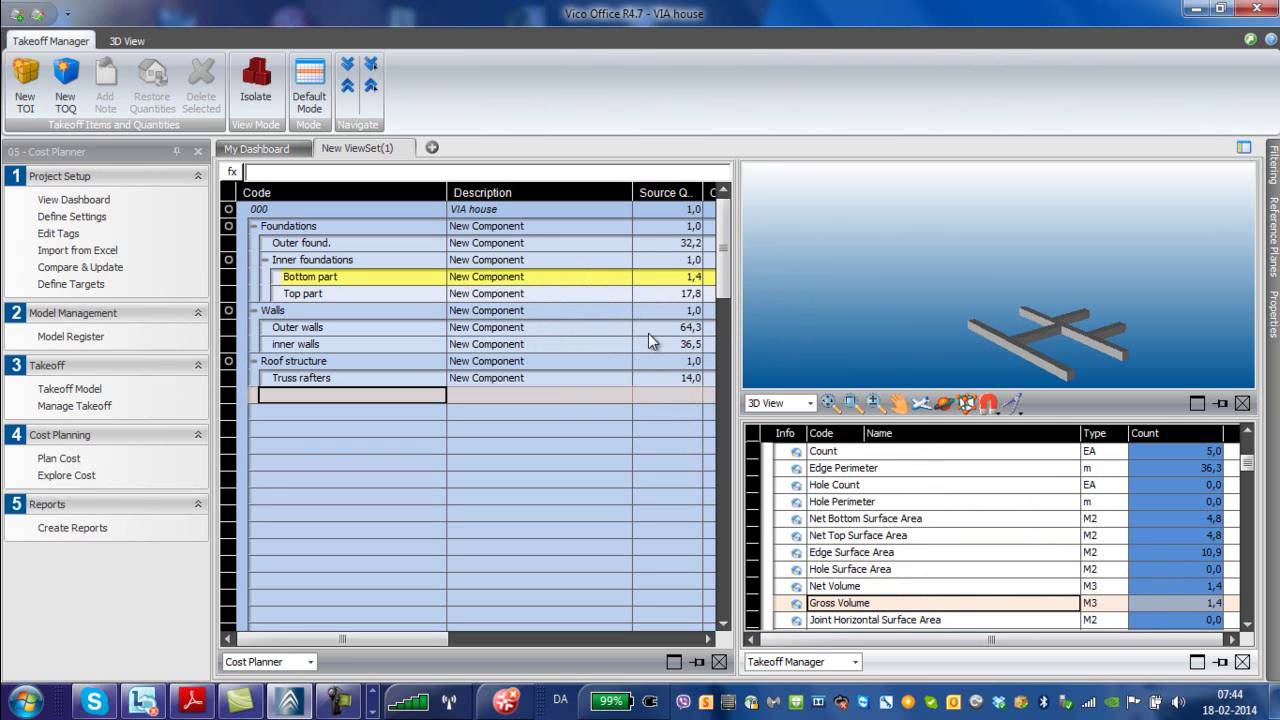
Step: Check the unit of measure for the Bottom part component and collapse the bearing footing's quantity list
left_click(710, 638)
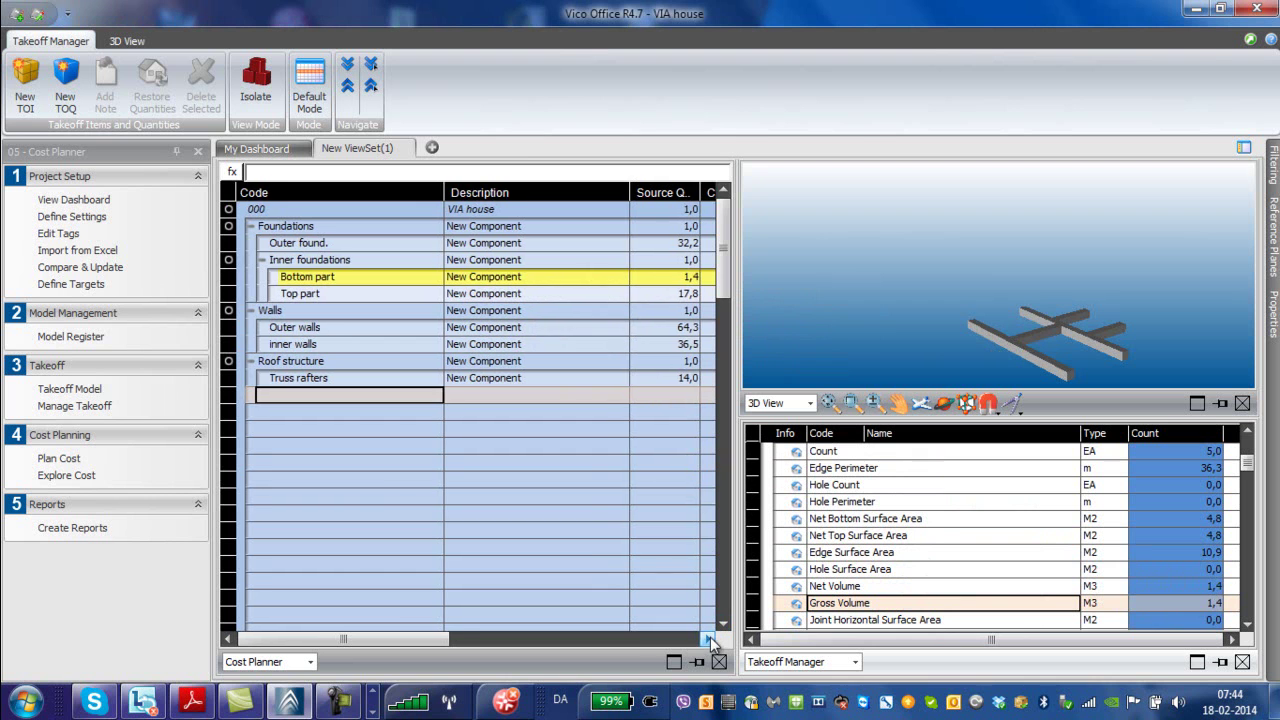
left_click_drag(710, 640, 710, 640)
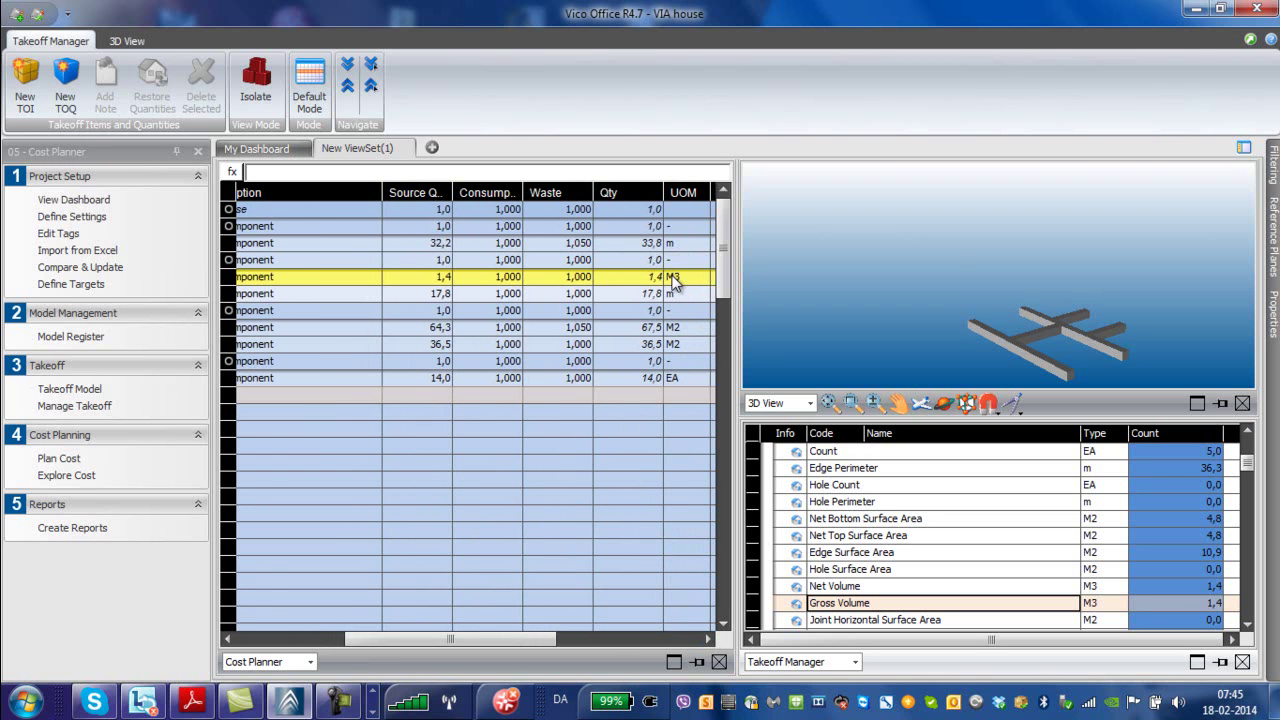
left_click_drag(526, 638, 403, 661)
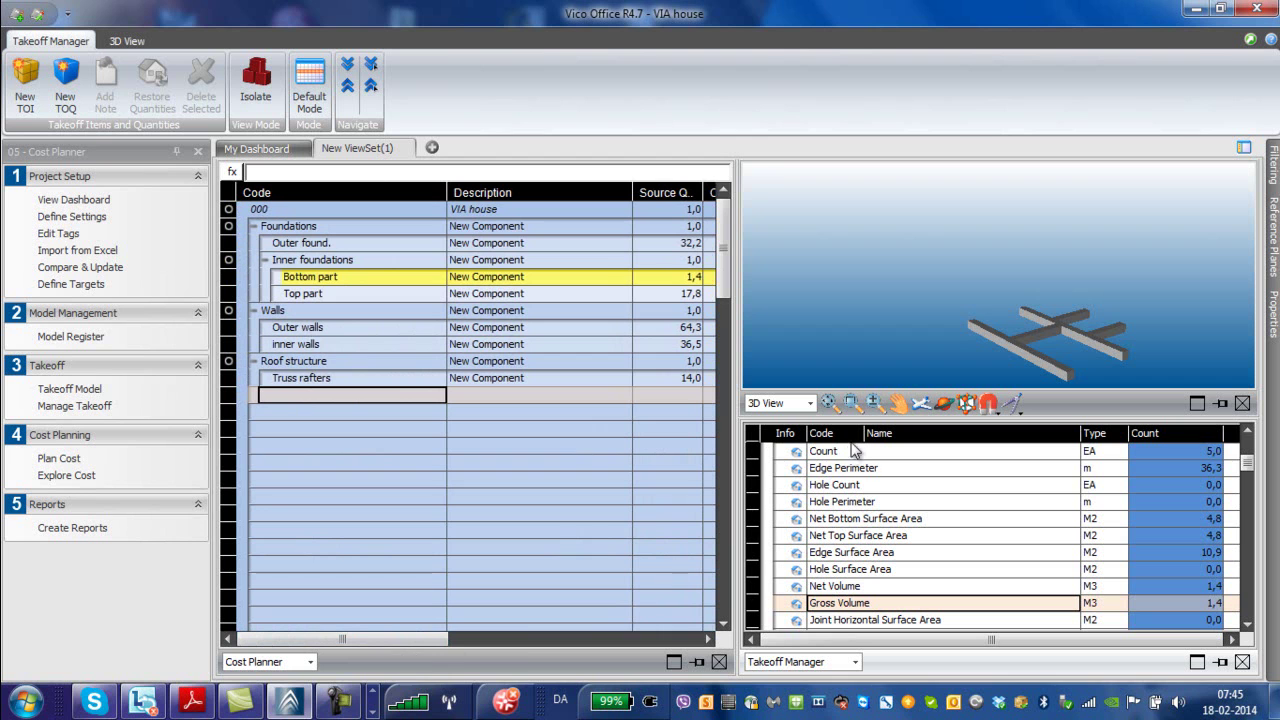
scroll(873, 476, "up", 3)
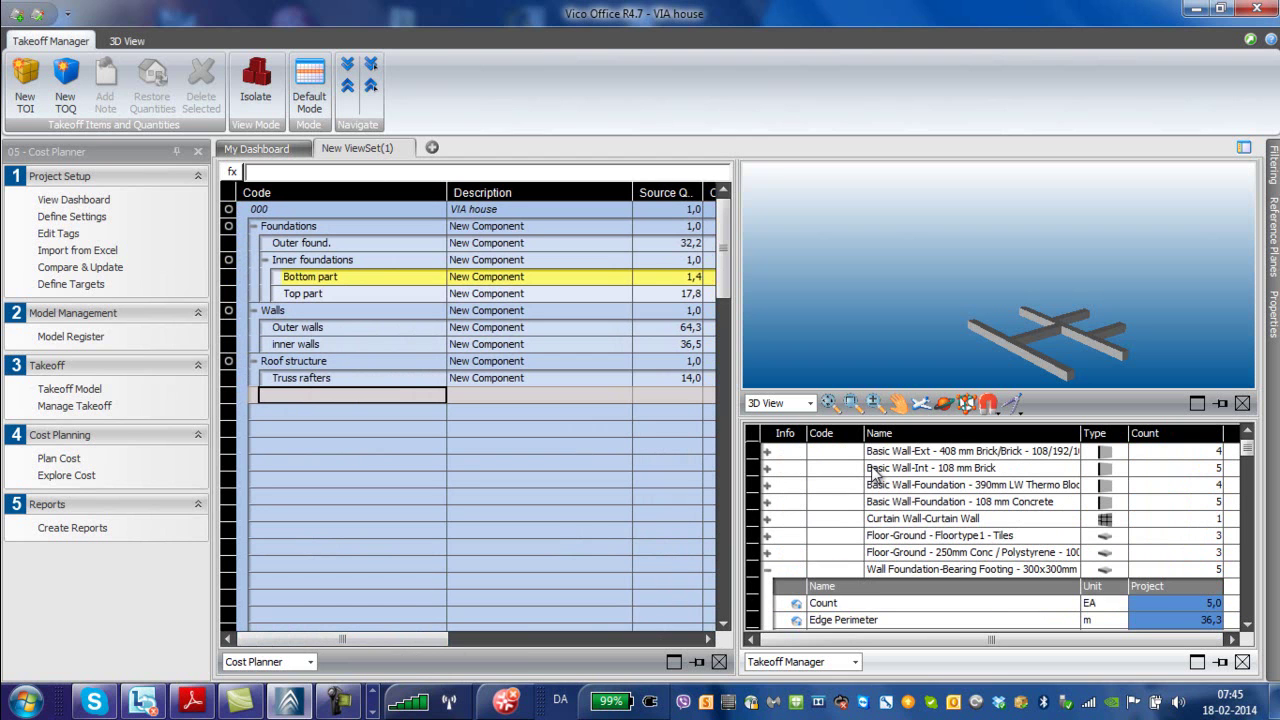
left_click(768, 569)
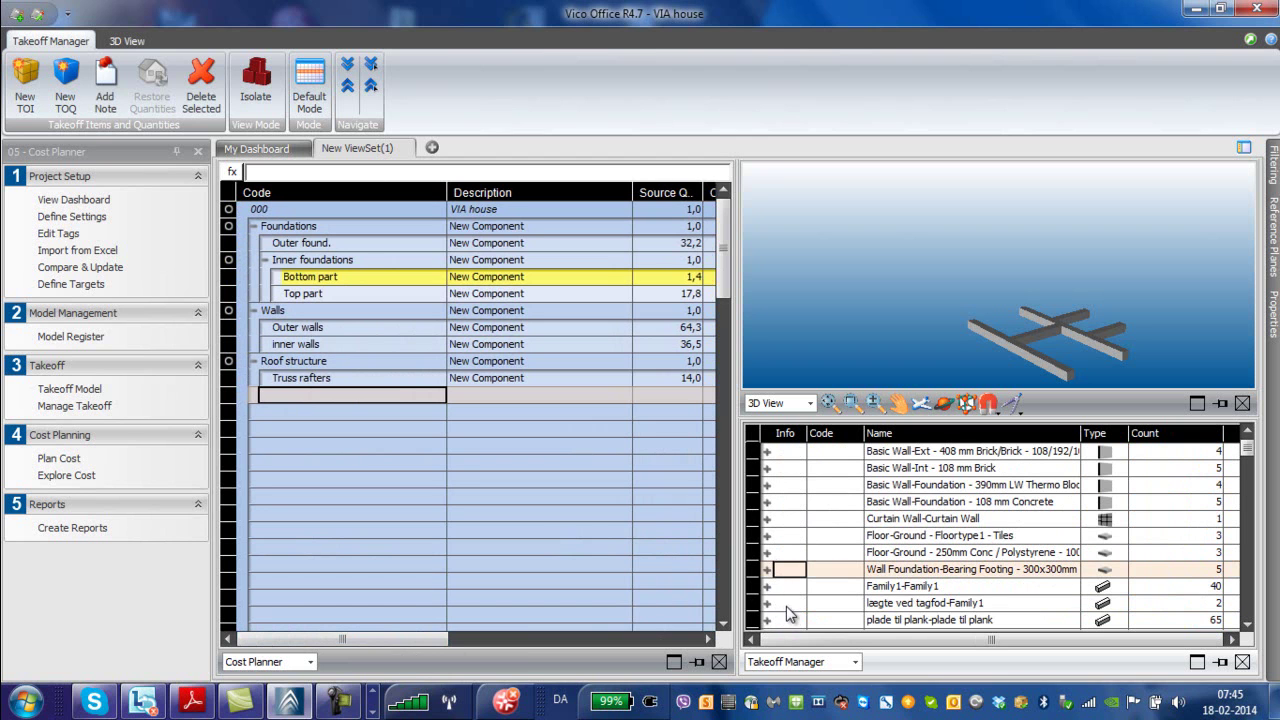
Step: Isolate the Family1-Family1 takeoff item in the 3D model and review its quantities
left_click(876, 590)
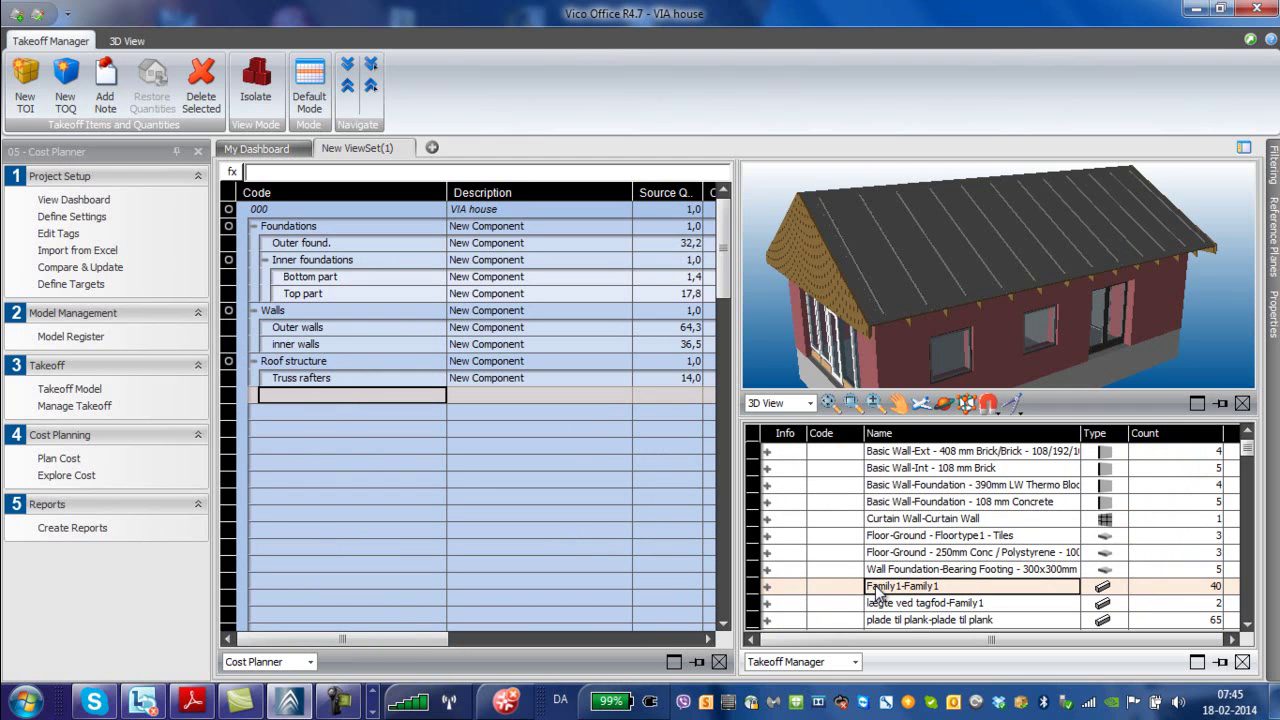
right_click(876, 590)
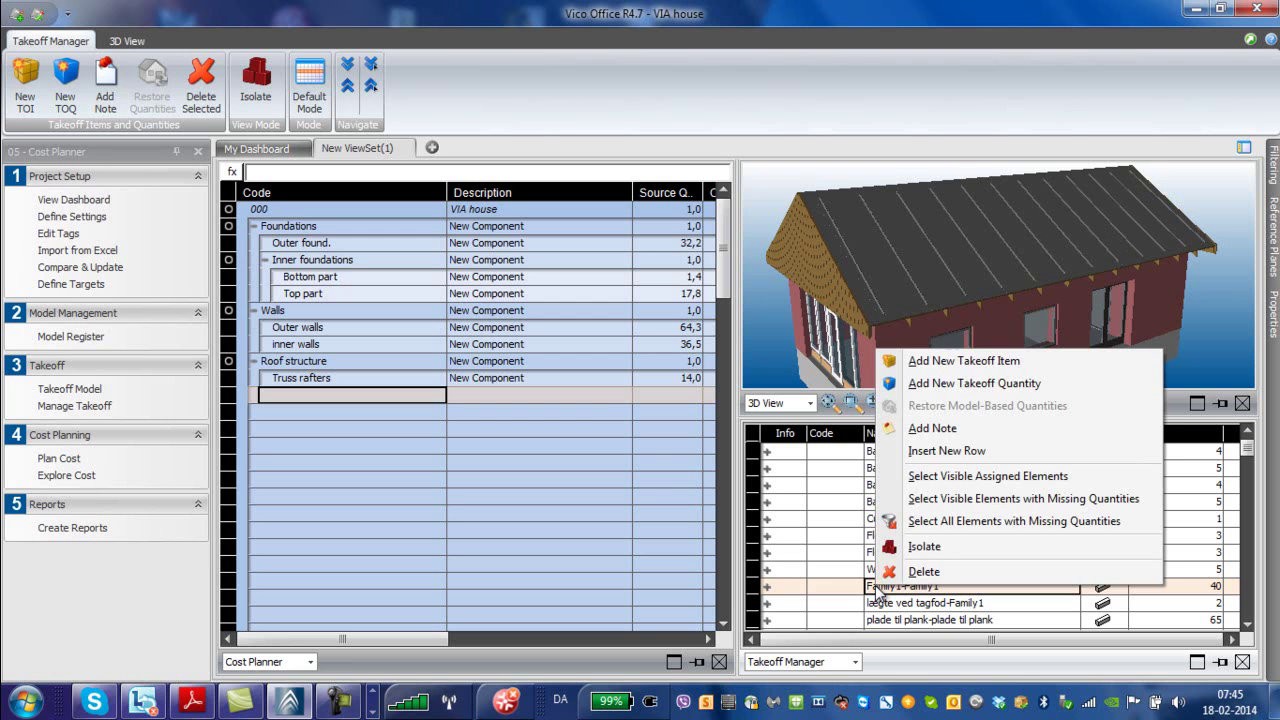
left_click(924, 546)
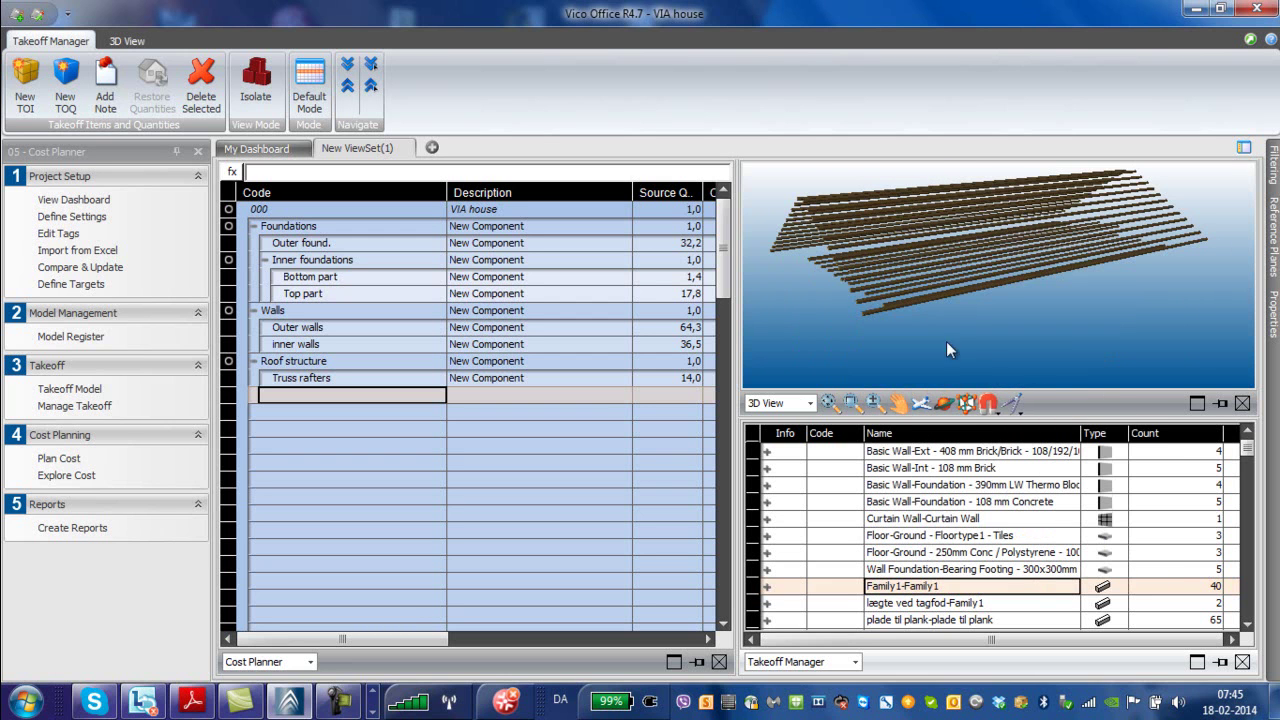
left_click(768, 586)
left_click_drag(1250, 451, 1250, 465)
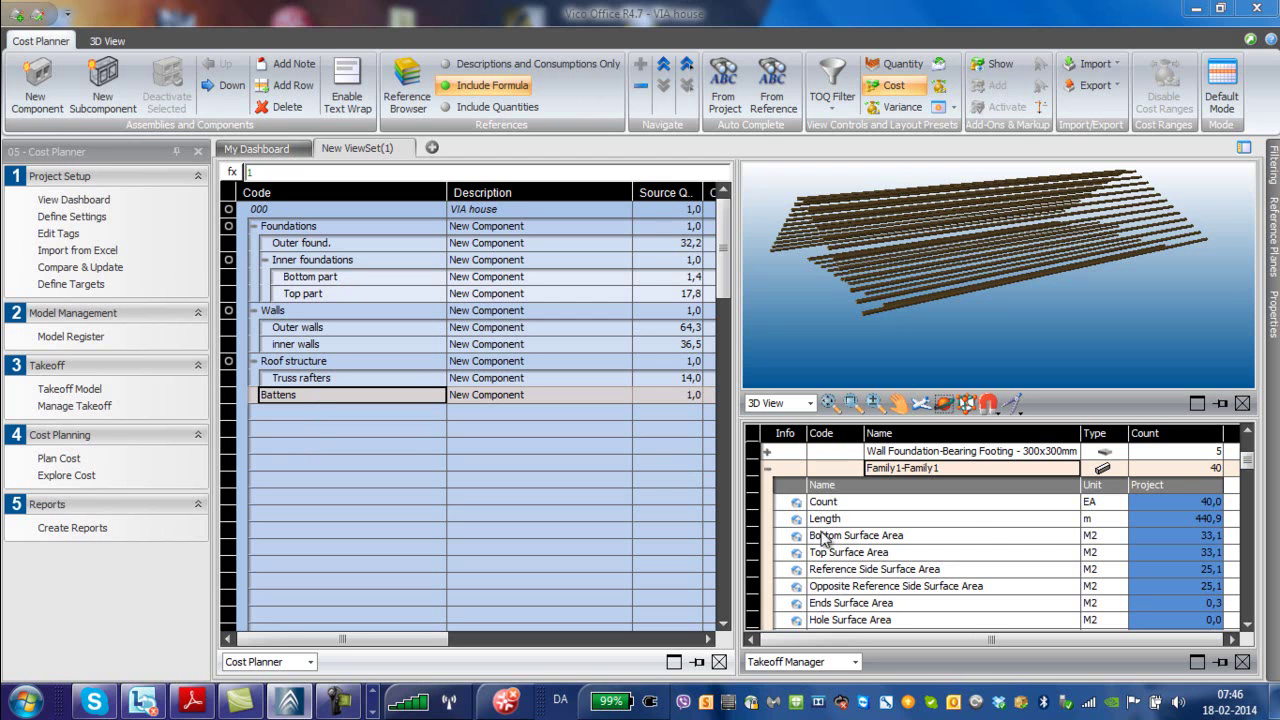
left_click(767, 470)
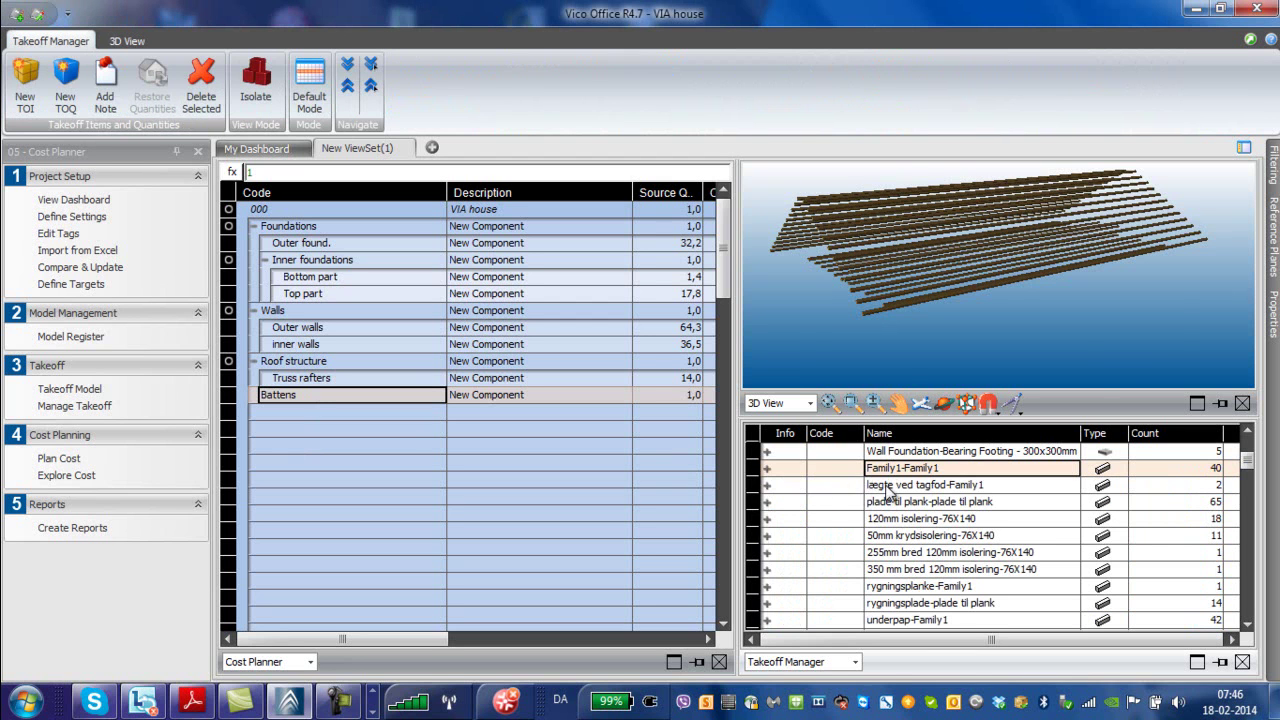
Step: Inspect the lægte ved tagfod-Family1 and plade til plank-plade til plank items by isolating each one in the 3D model
left_click(884, 487)
right_click(884, 487)
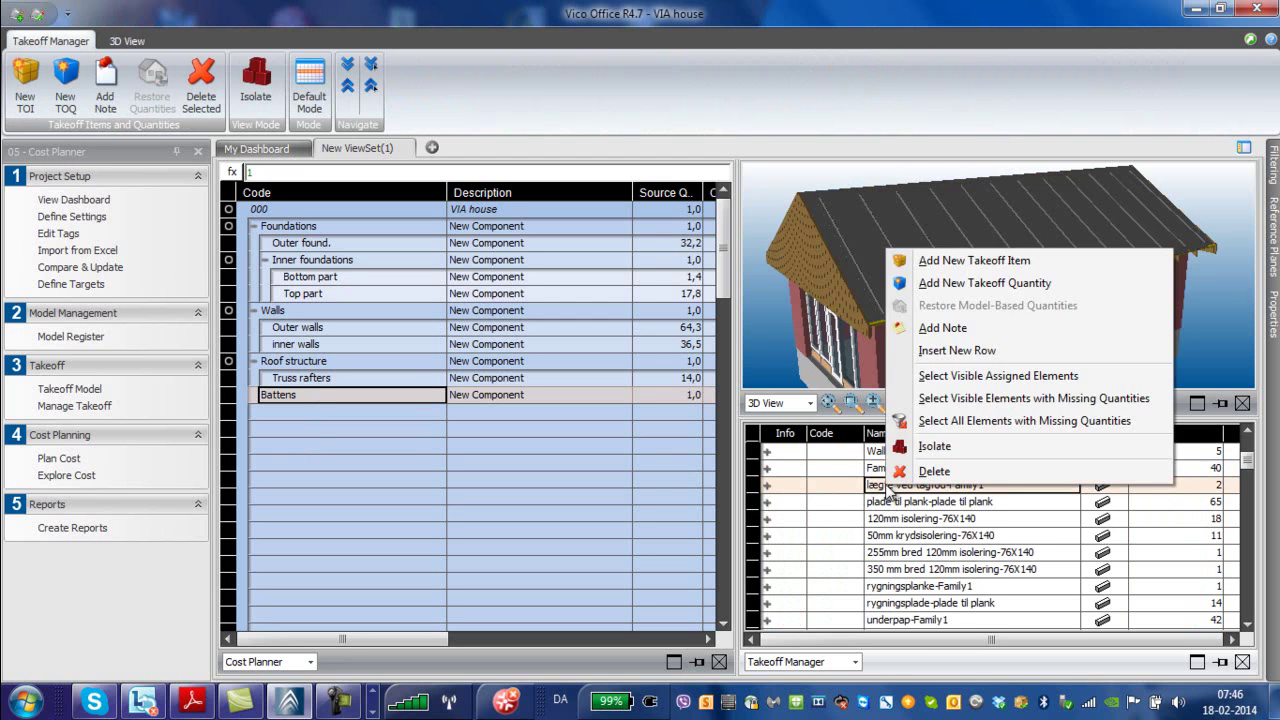
left_click(918, 447)
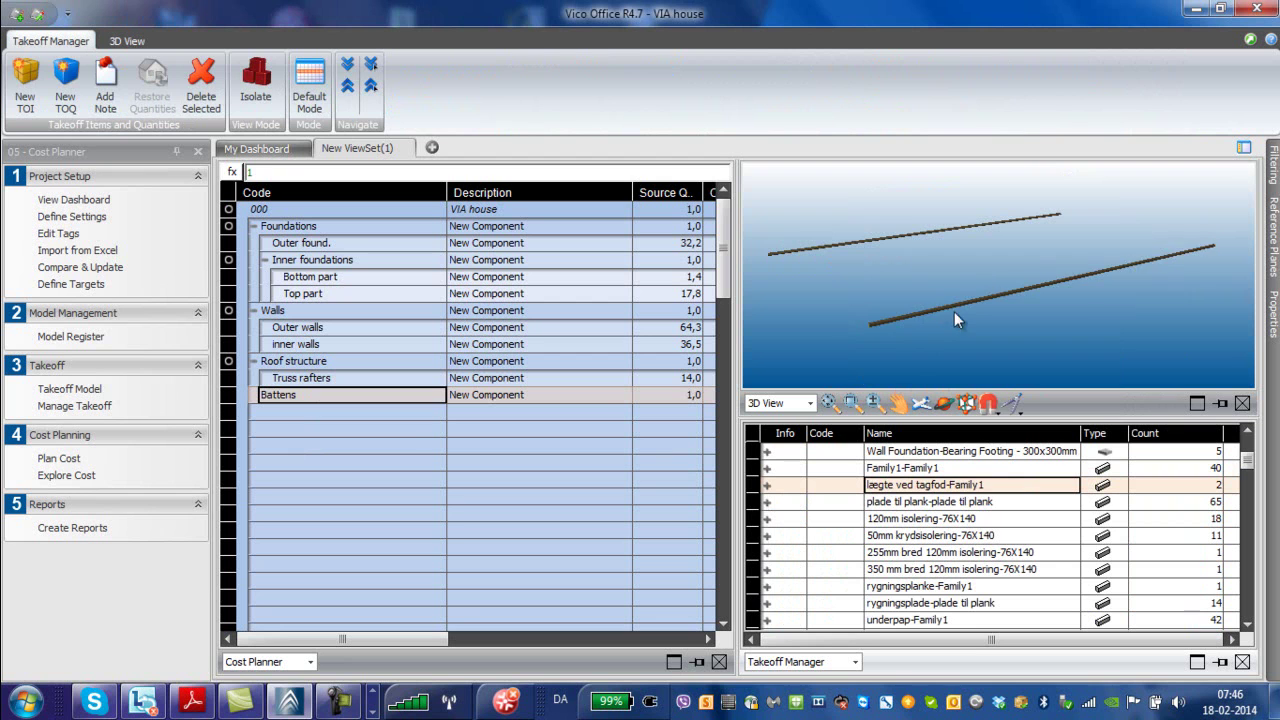
left_click(932, 503)
right_click(932, 505)
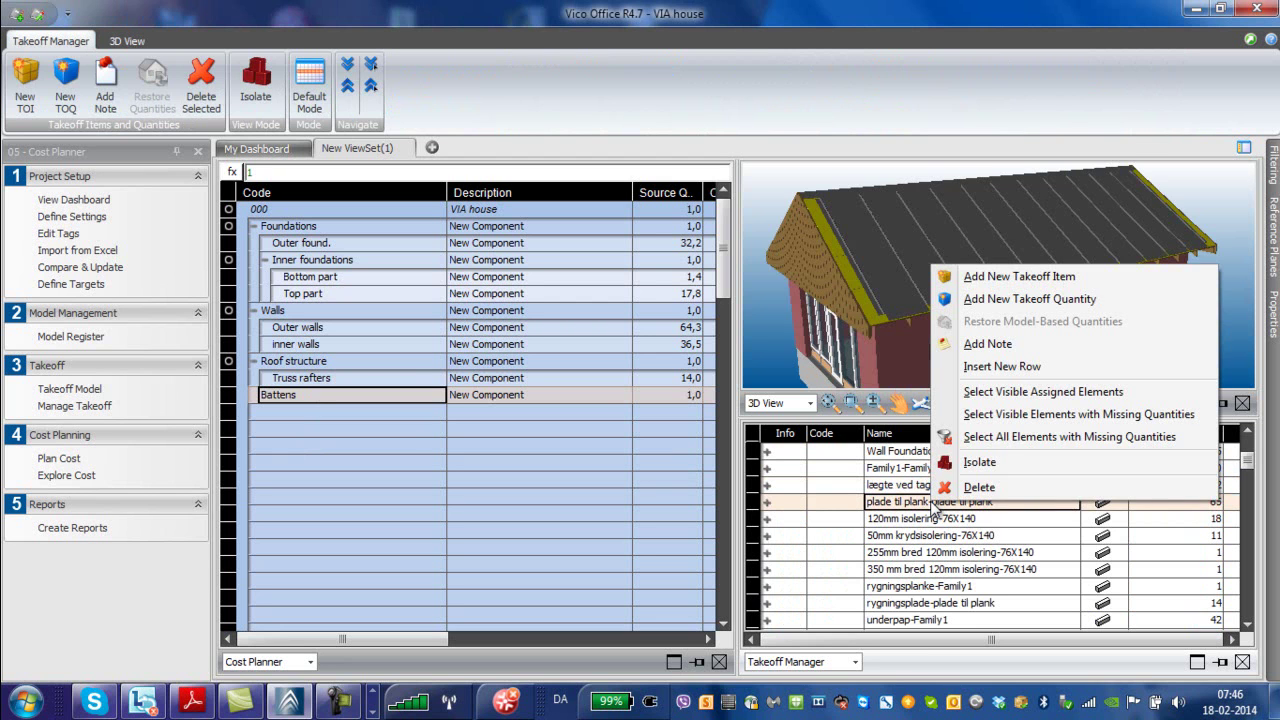
left_click(963, 463)
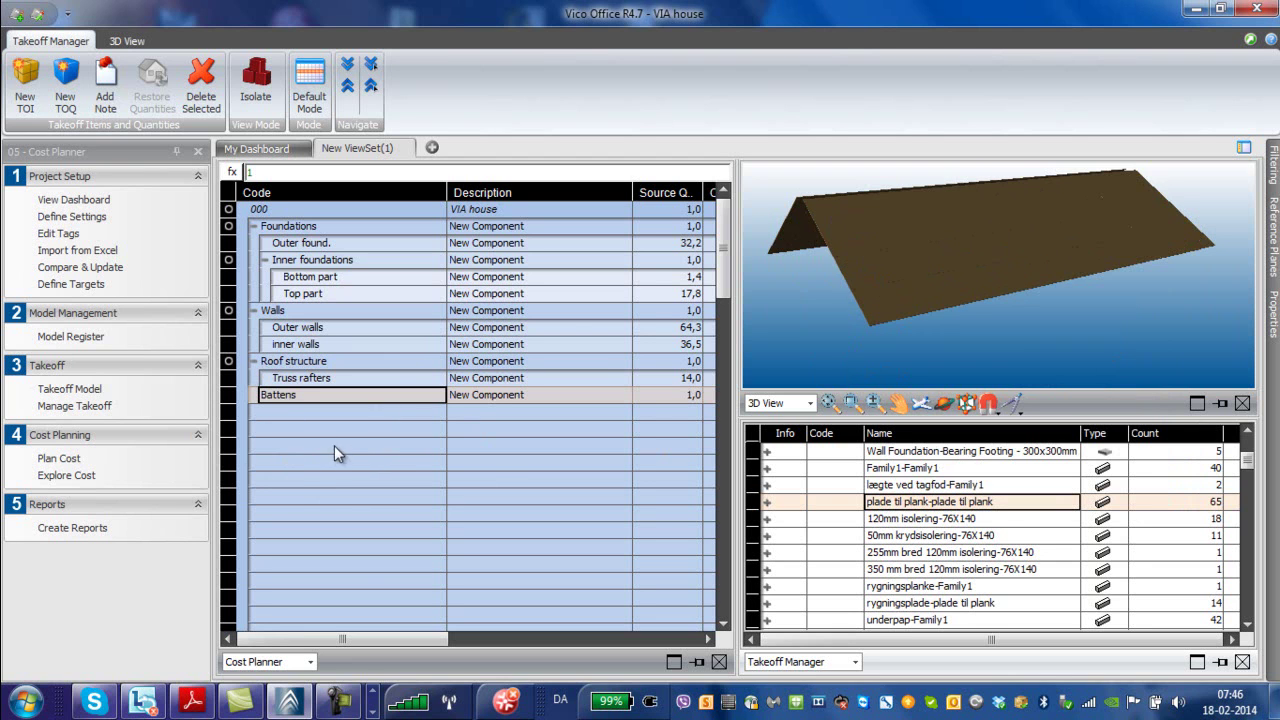
left_click(767, 502)
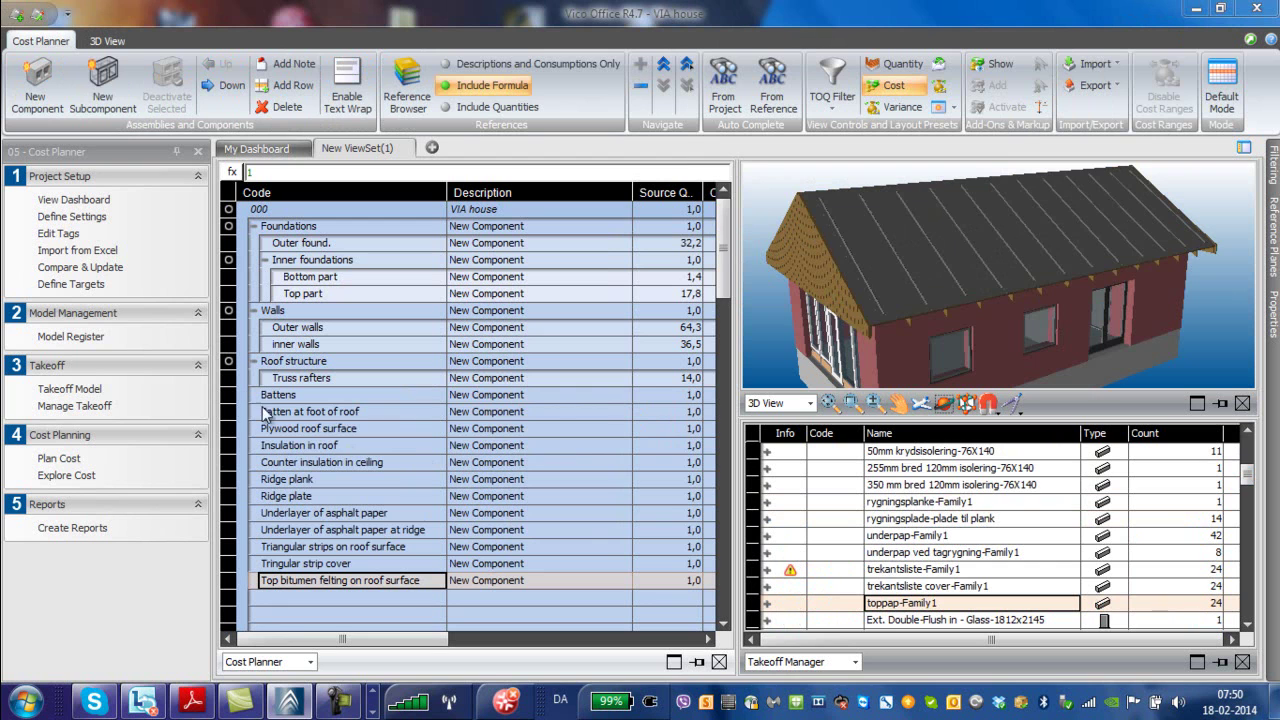
Step: Isolate the toppap-Family1 item and examine its roof surface strips from a steeper viewing angle
right_click(889, 607)
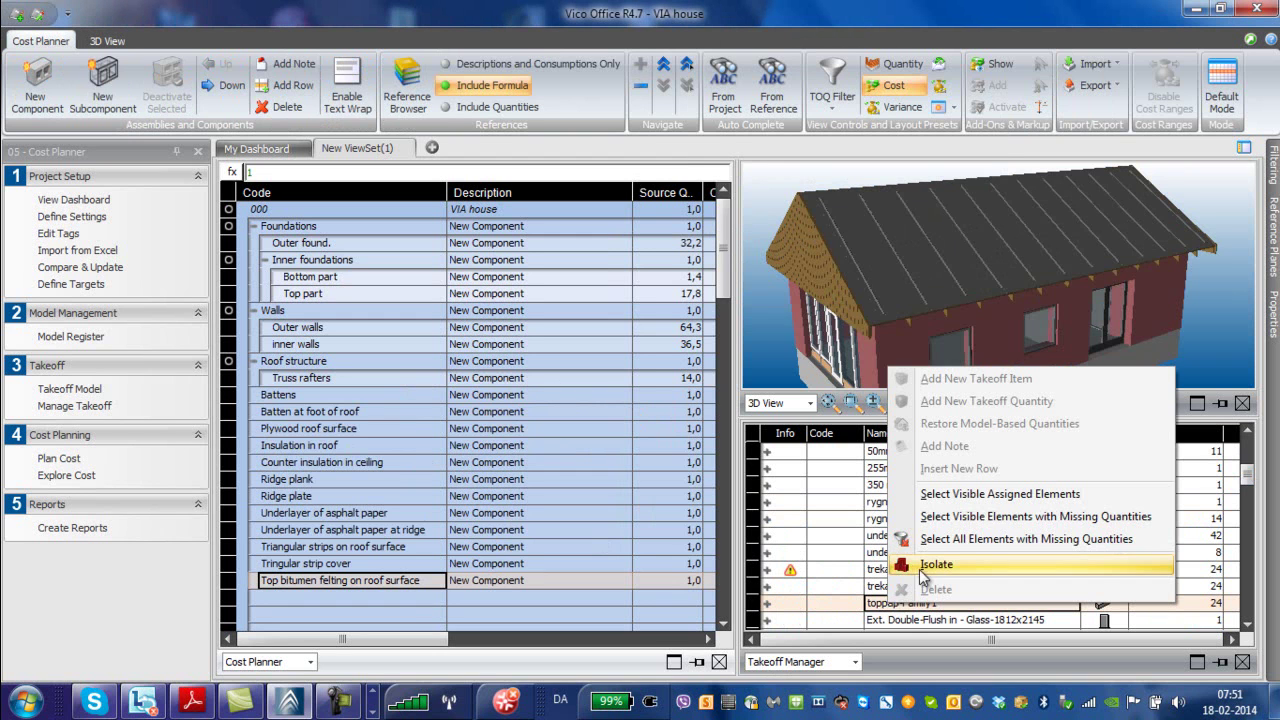
left_click(922, 570)
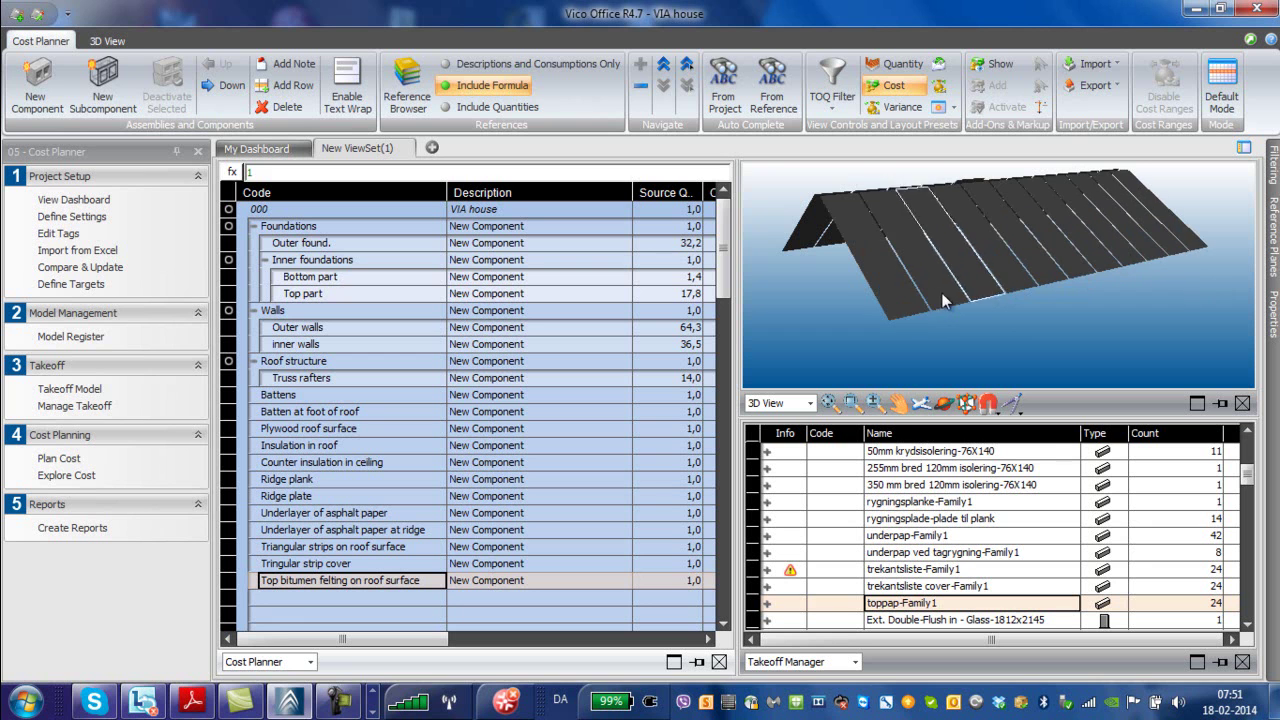
left_click(946, 402)
left_click_drag(963, 368, 920, 395)
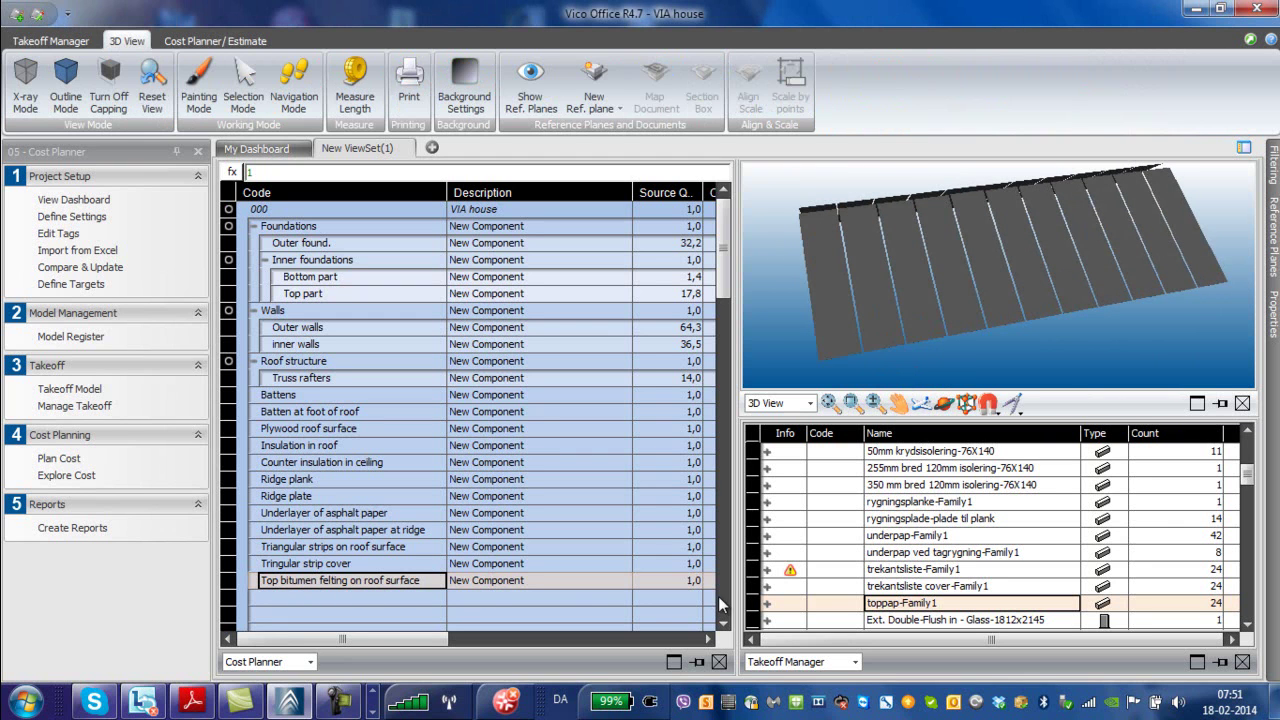
Step: Indent the components from Battens through Top bitumen felting on roof surface so they become subcomponents of Roof structure
left_click(277, 397)
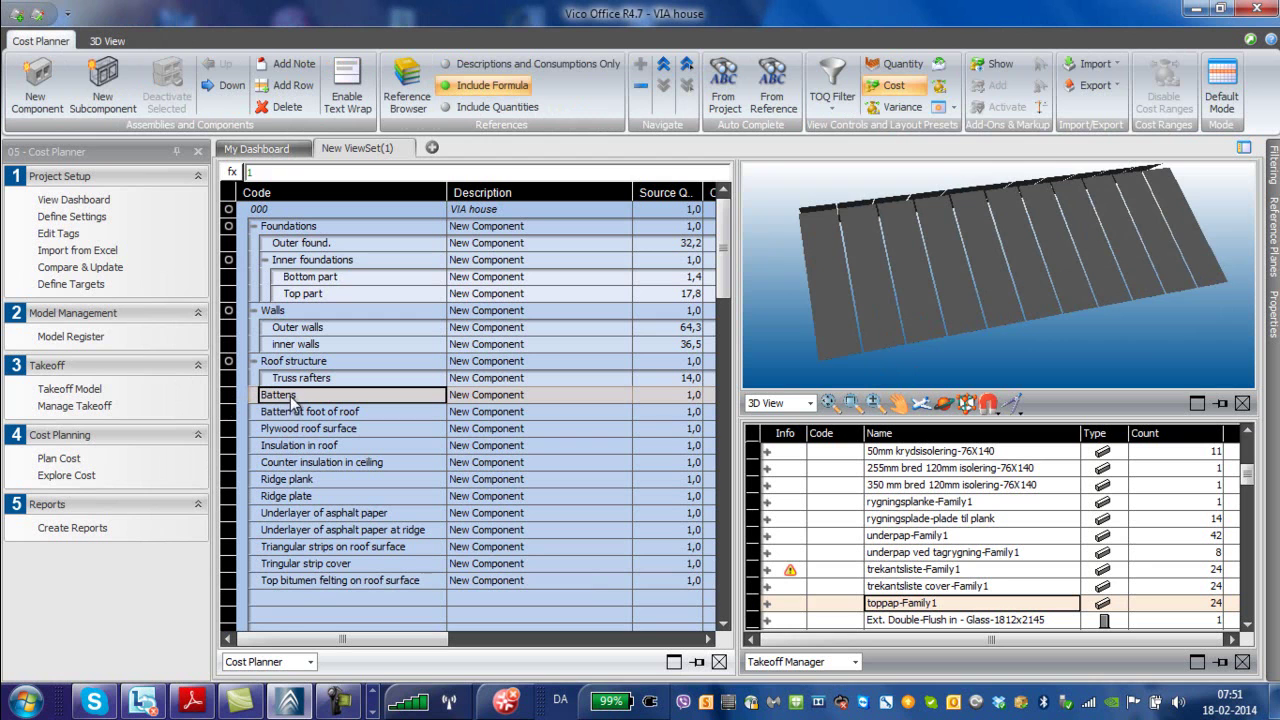
left_click(315, 578, "shift")
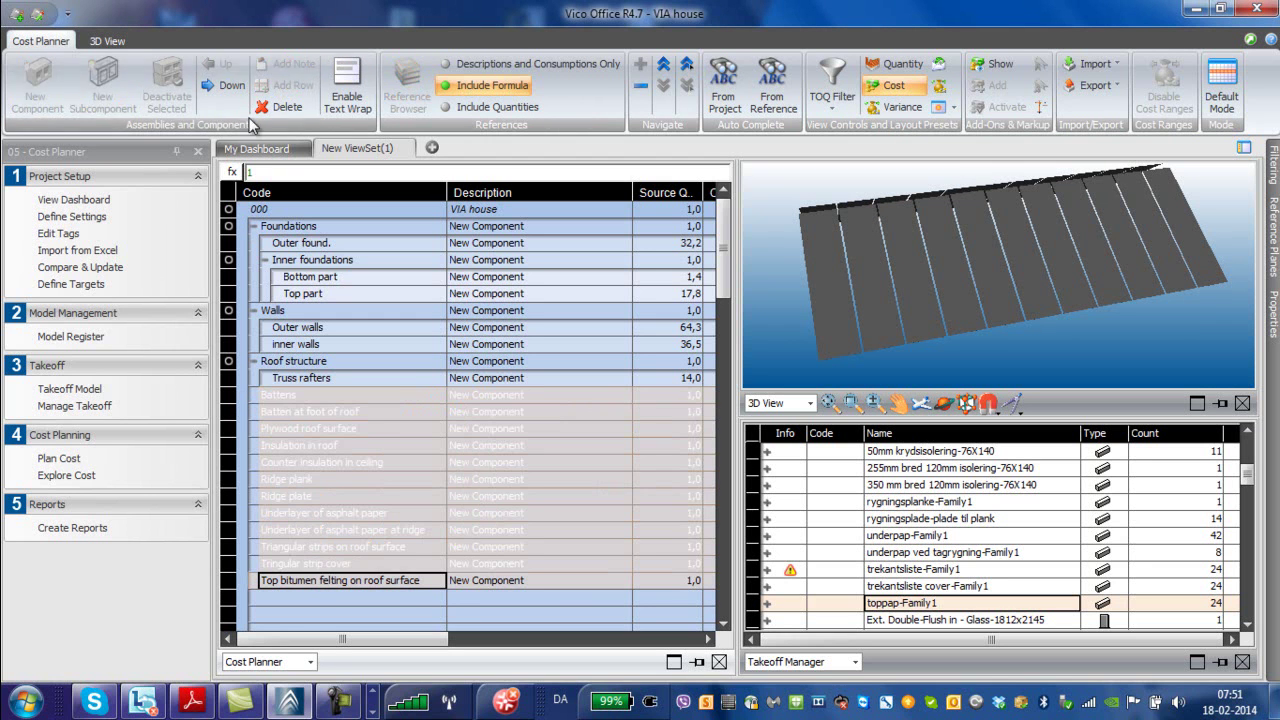
left_click(224, 92)
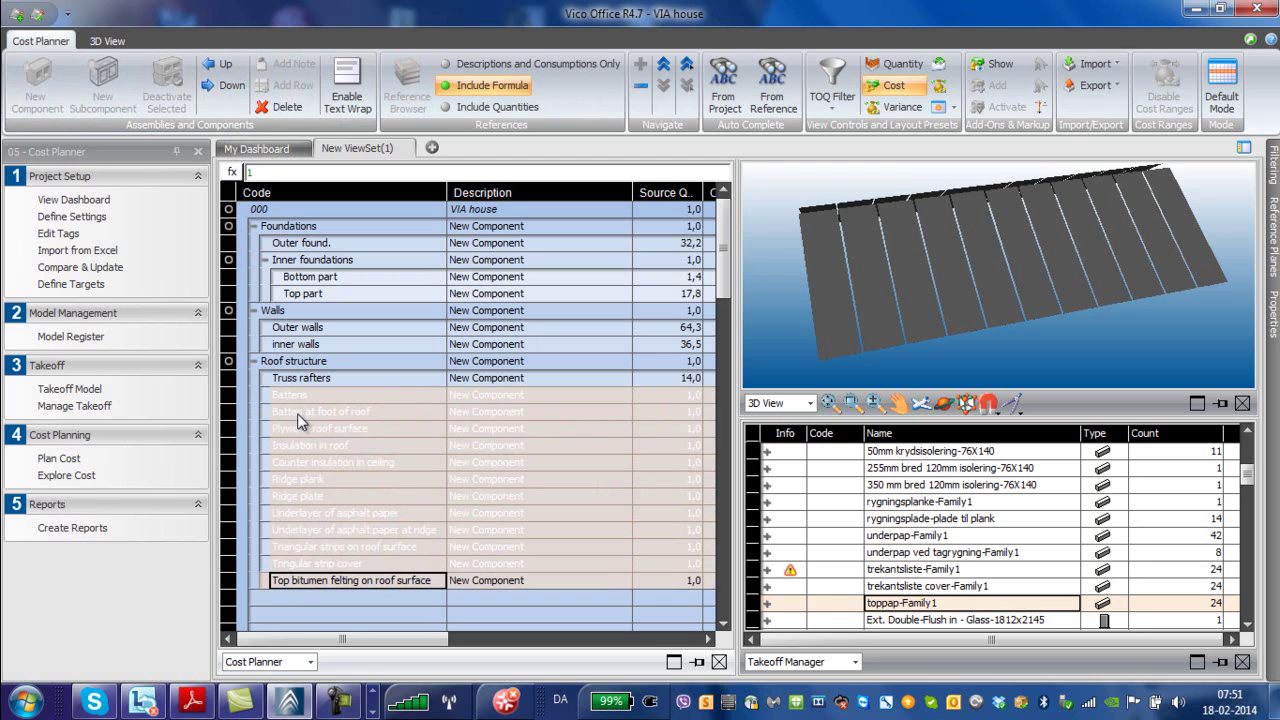
left_click(255, 362)
left_click(255, 362)
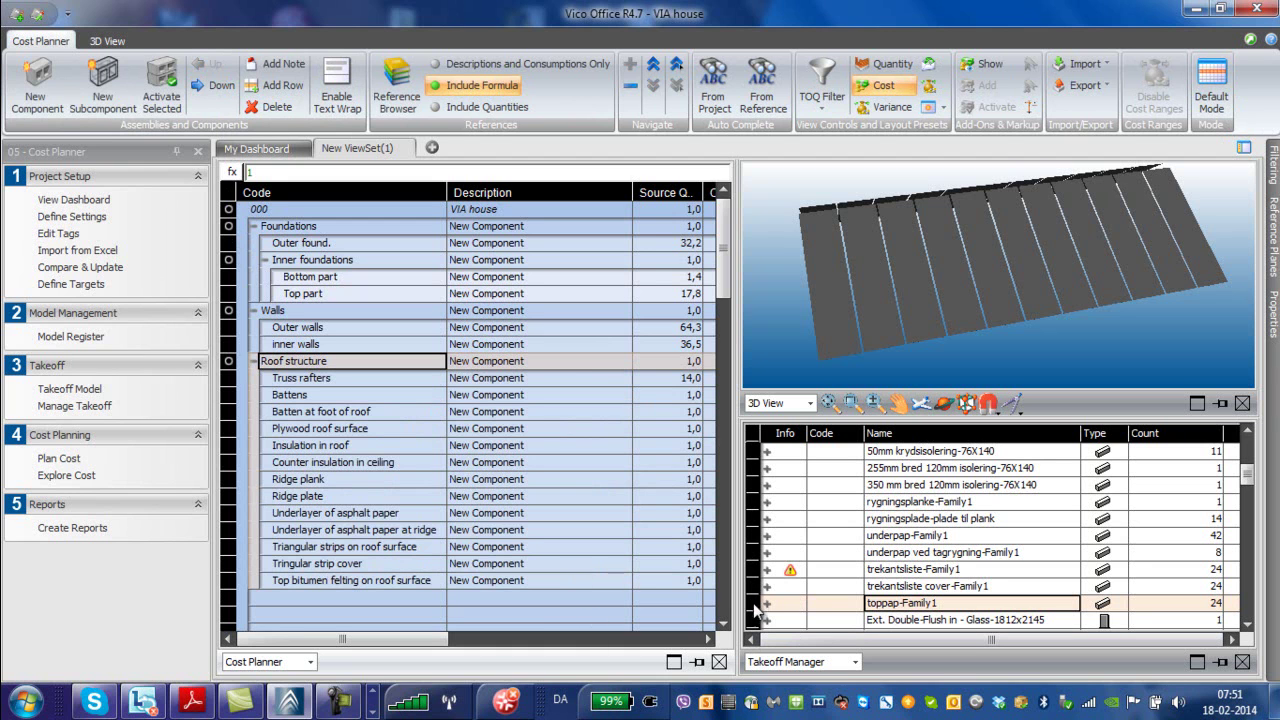
Step: Assign the Top Surface Area of toppap-Family1 to the Top bitumen felting on roof surface component and collapse the item's quantity list
left_click(766, 604)
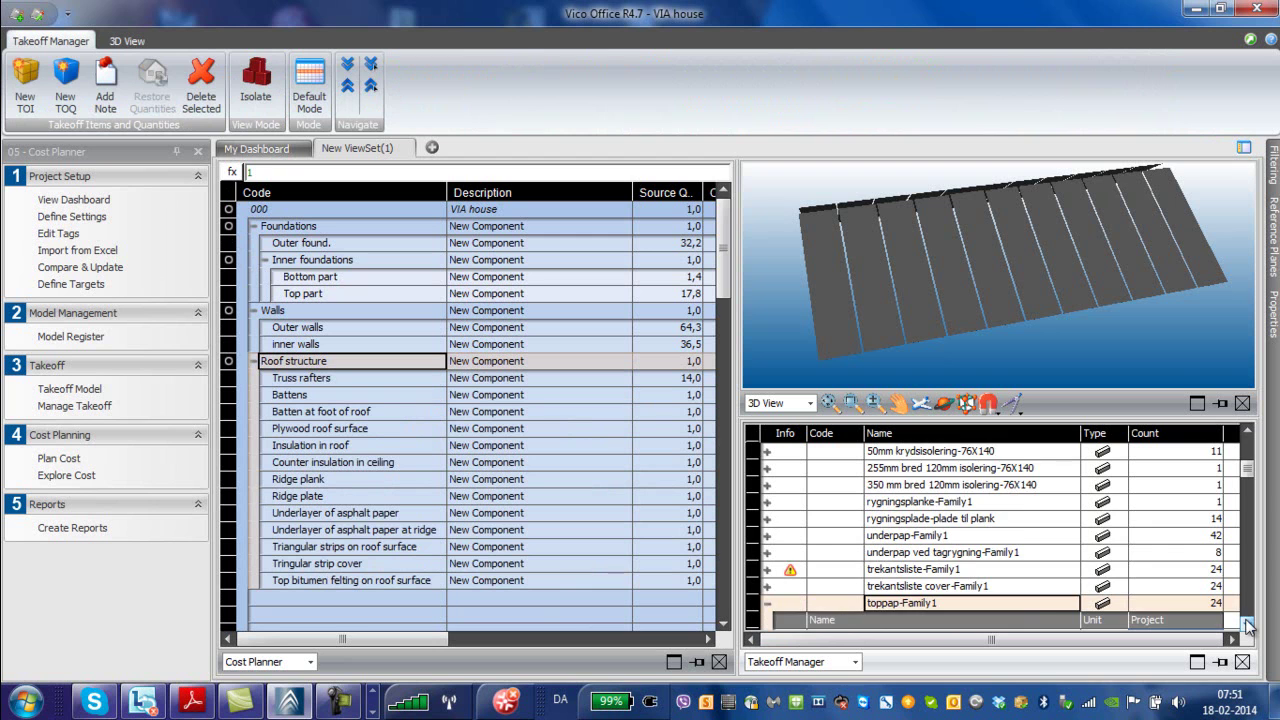
scroll(1246, 624, "down", 2)
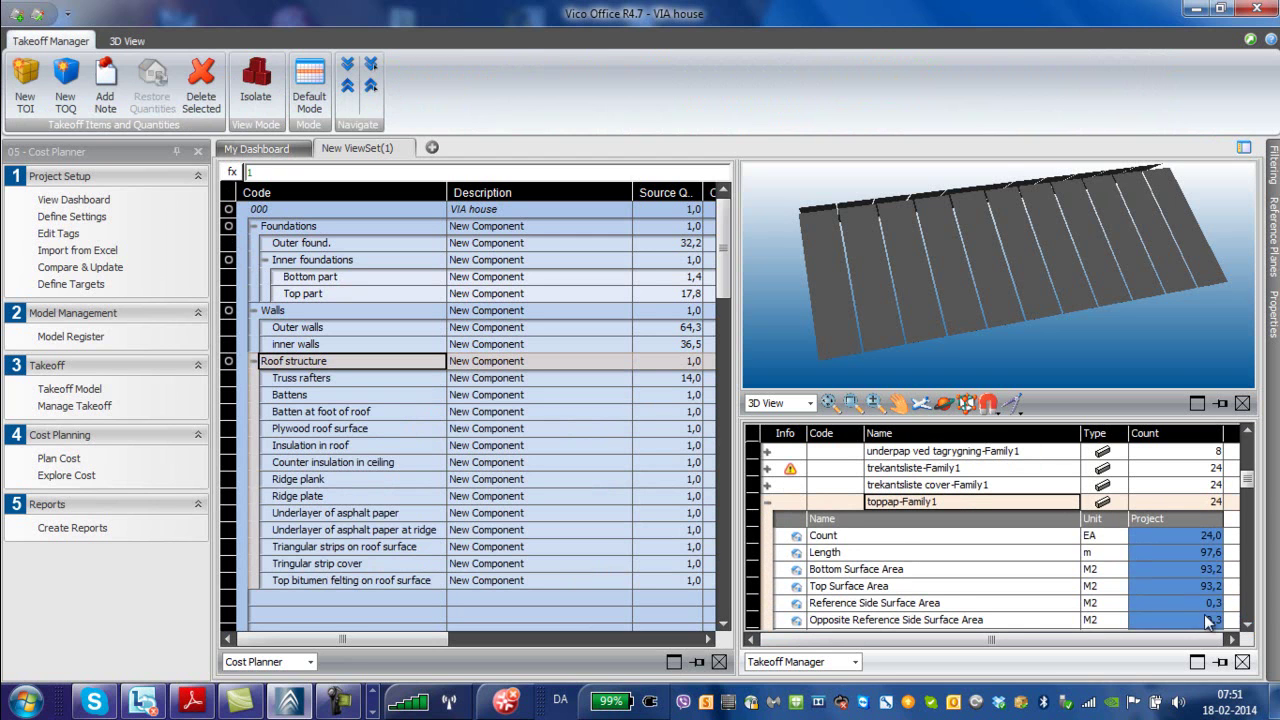
left_click(865, 574)
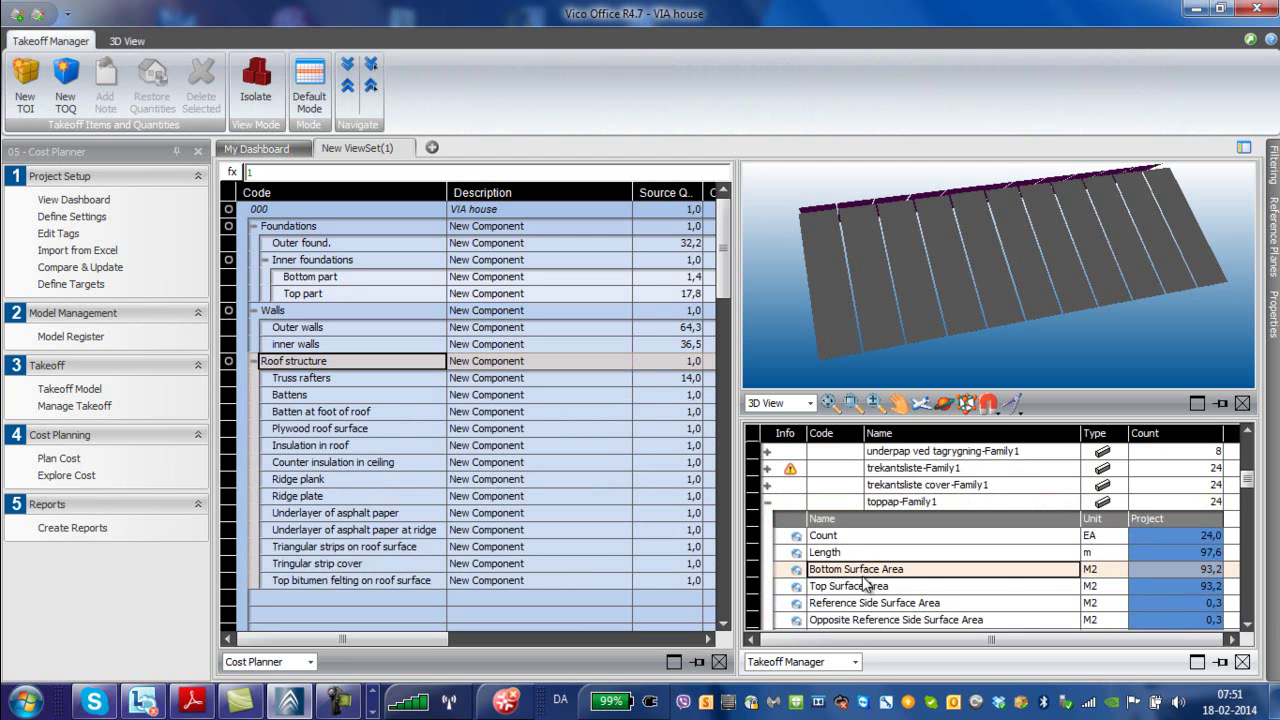
left_click(864, 588)
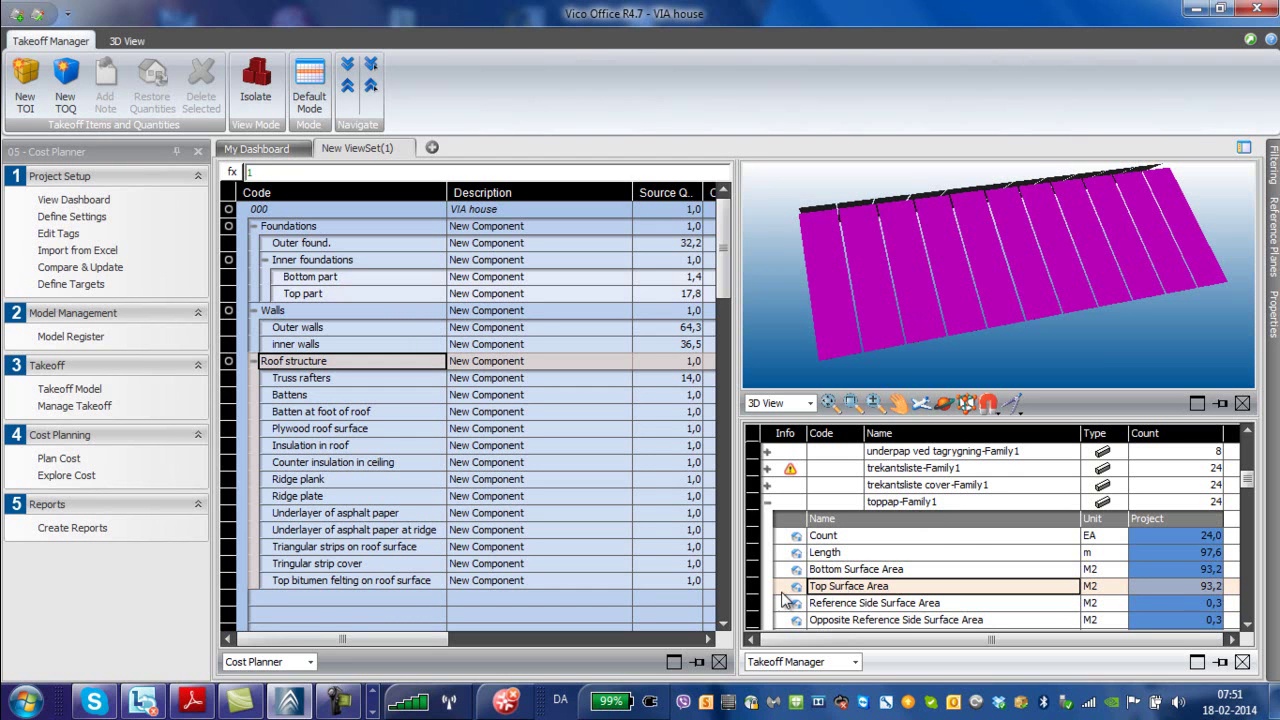
left_click_drag(783, 592, 579, 579)
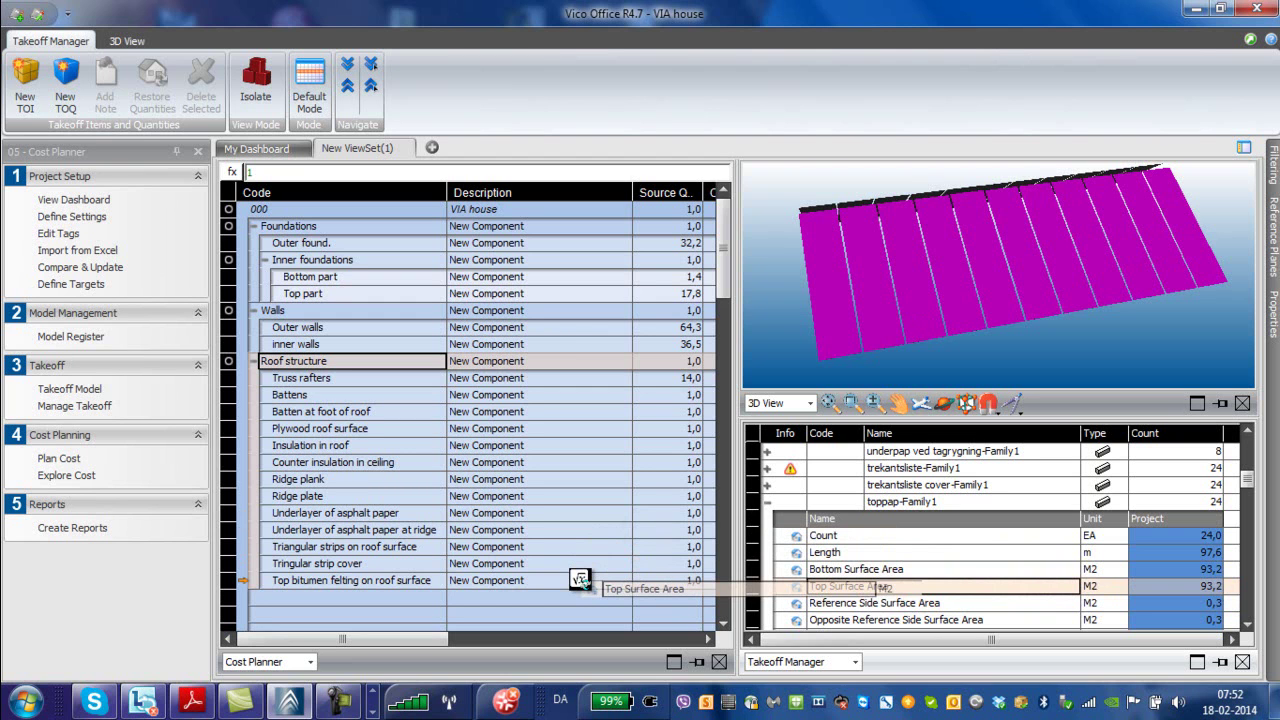
left_click_drag(579, 579, 582, 582)
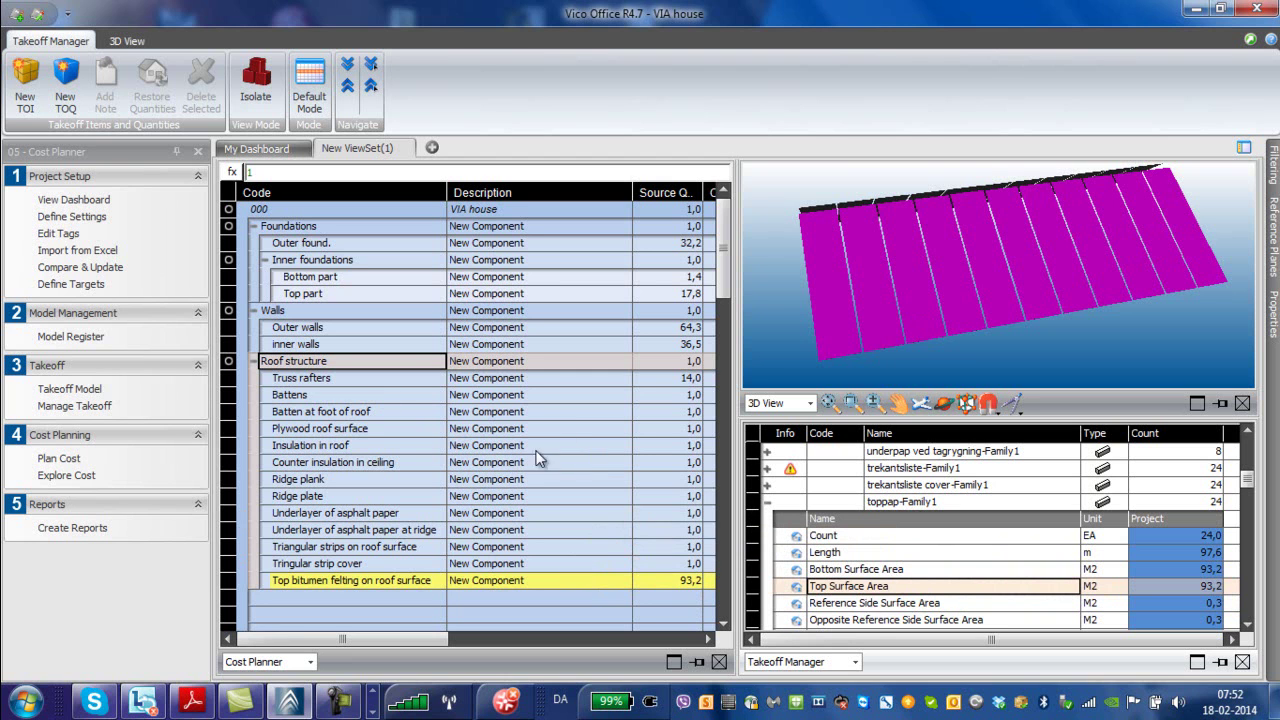
left_click(767, 502)
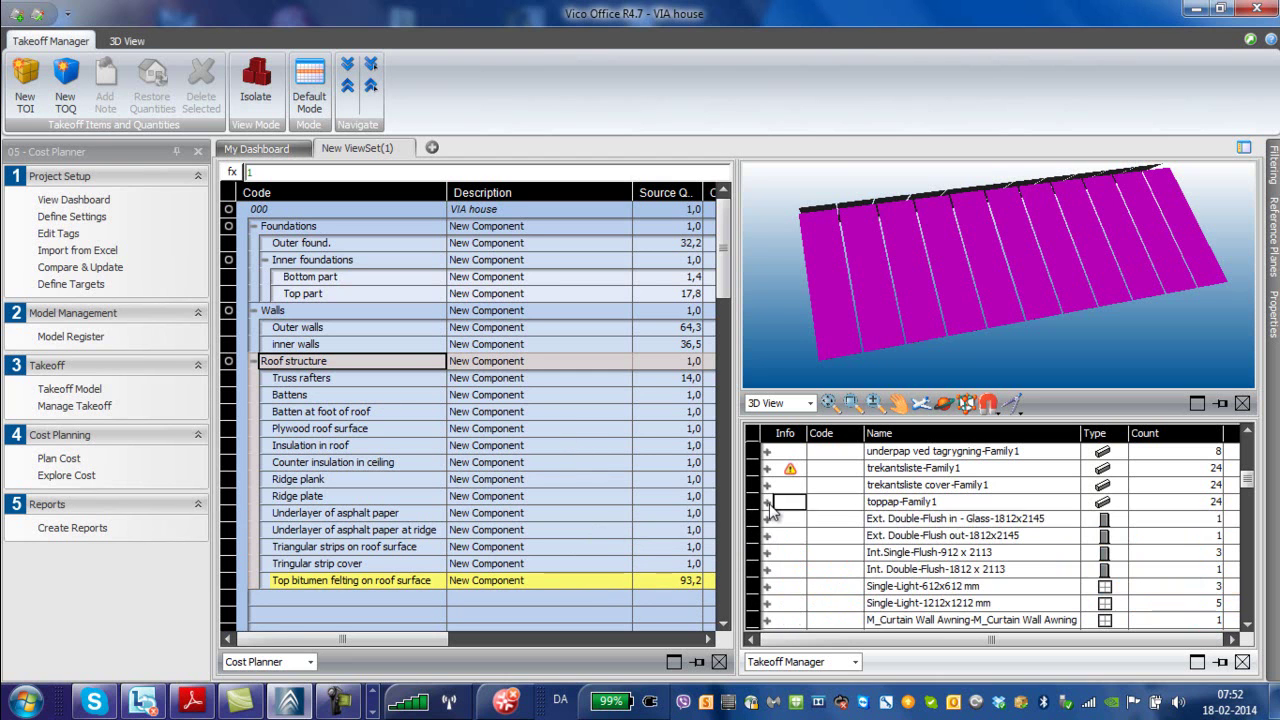
Step: Assign the Length quantity of trekantsliste cover-Family1 to the Tringular strip cover component
left_click(883, 487)
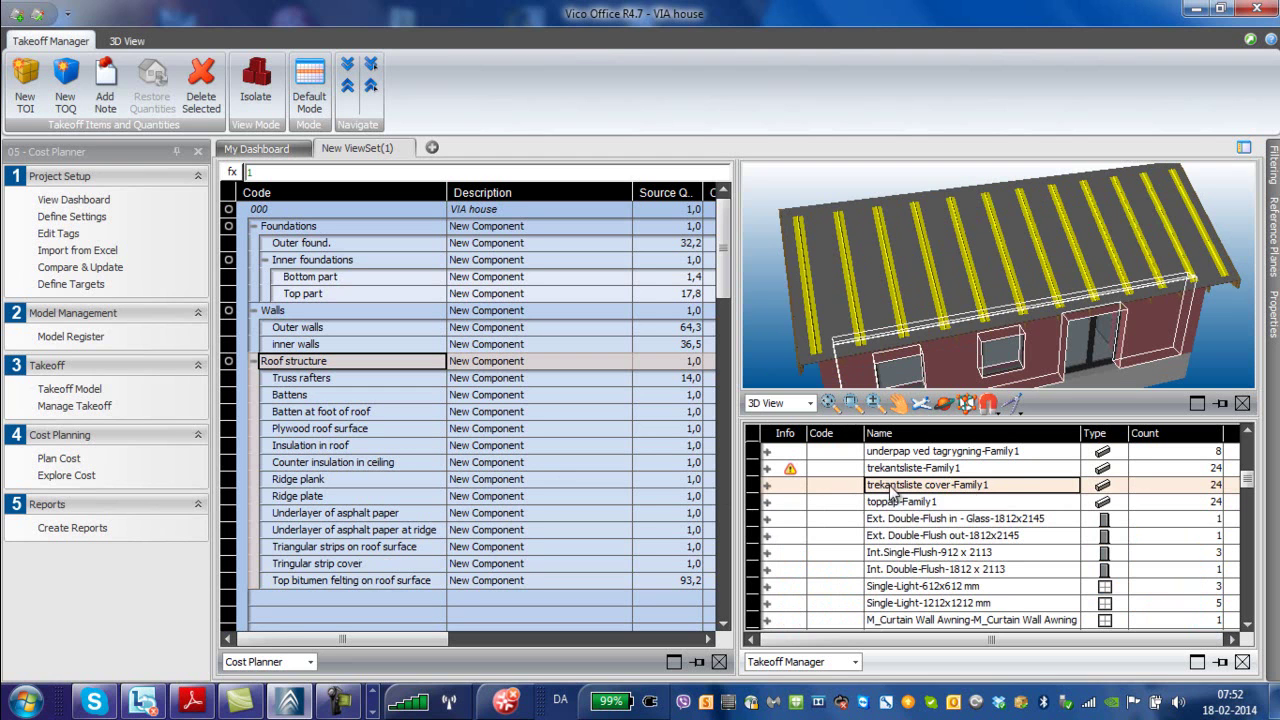
left_click(767, 485)
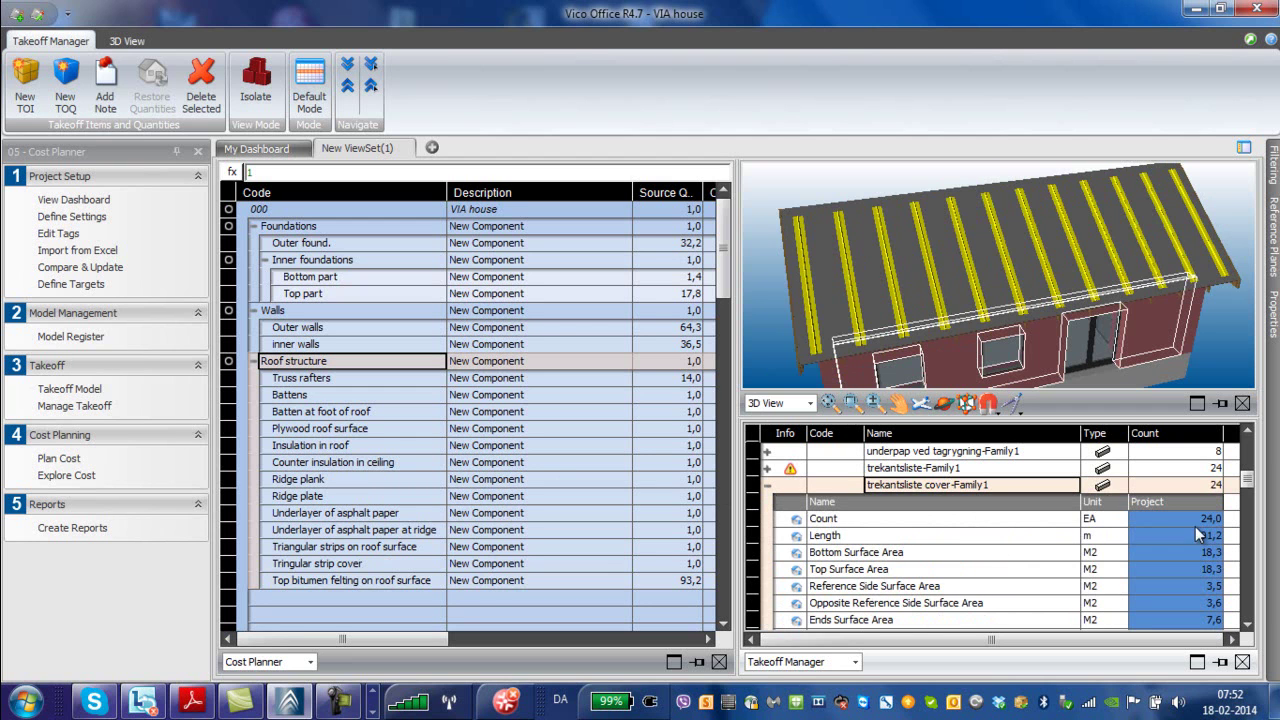
left_click(833, 541)
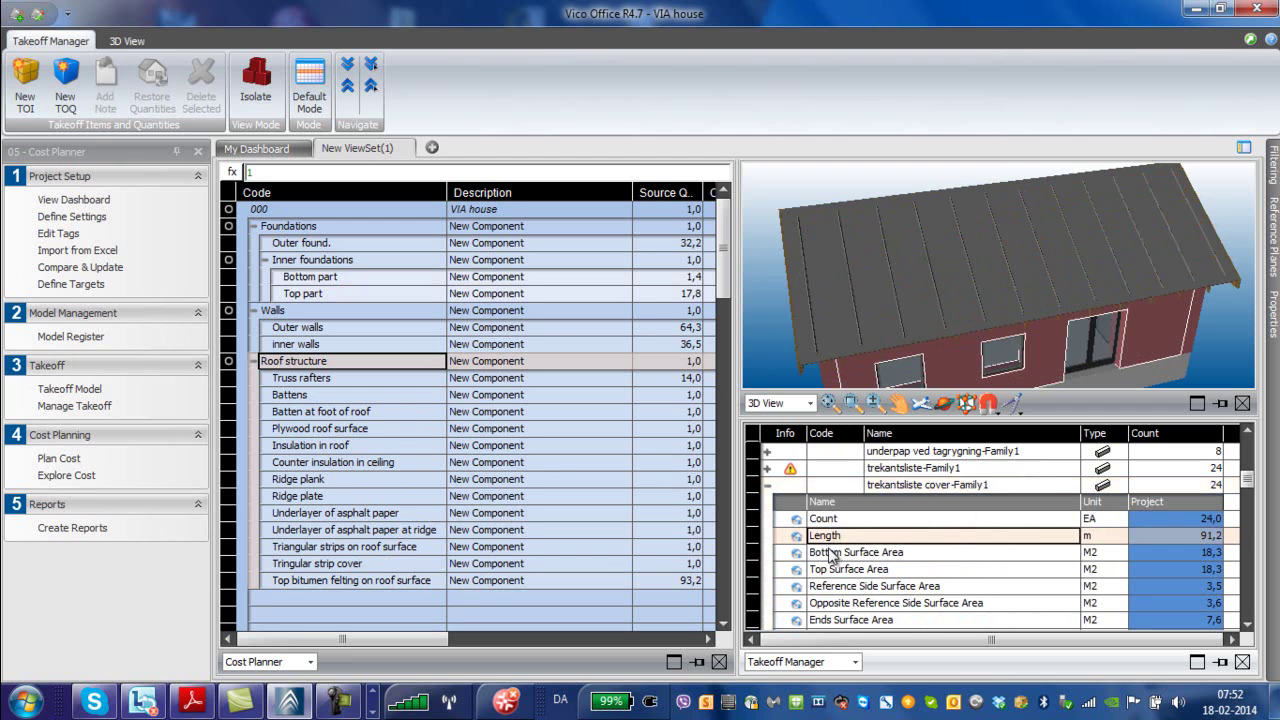
left_click_drag(787, 541, 415, 562)
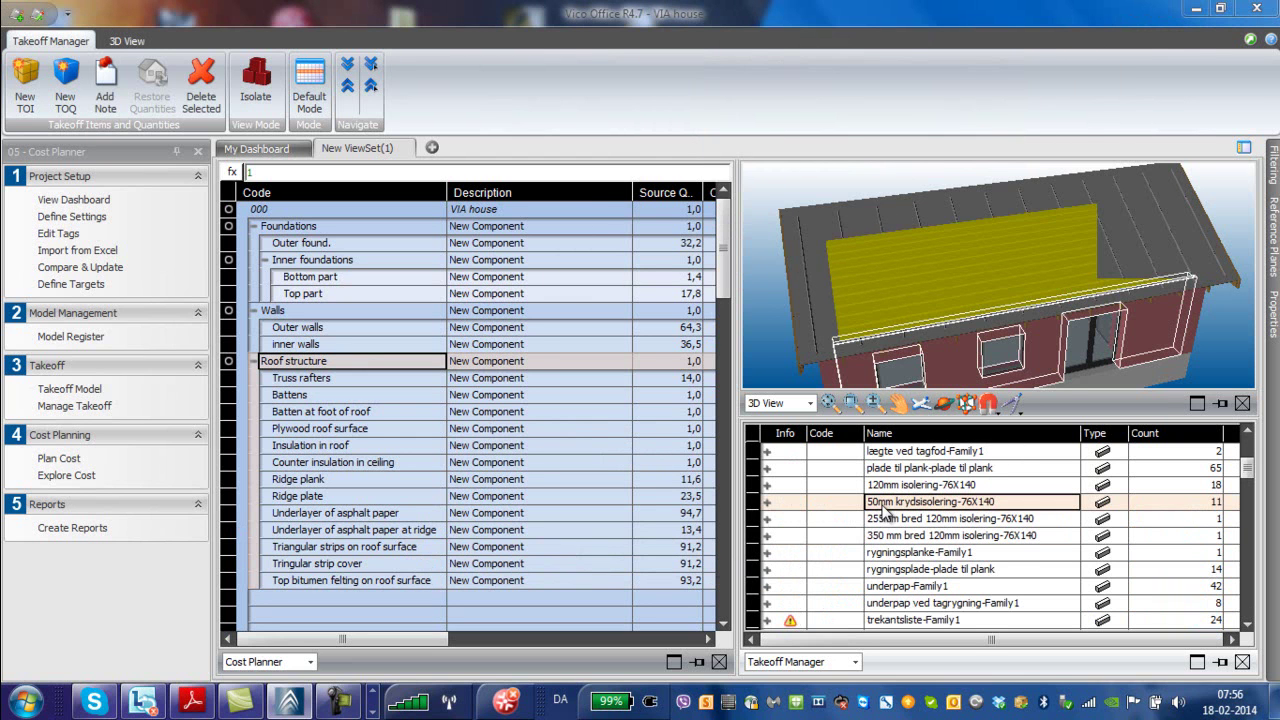
Step: Isolate the 50mm krydsisolering-76X140 item in the 3D model and examine its insulation strips from another angle
right_click(853, 503)
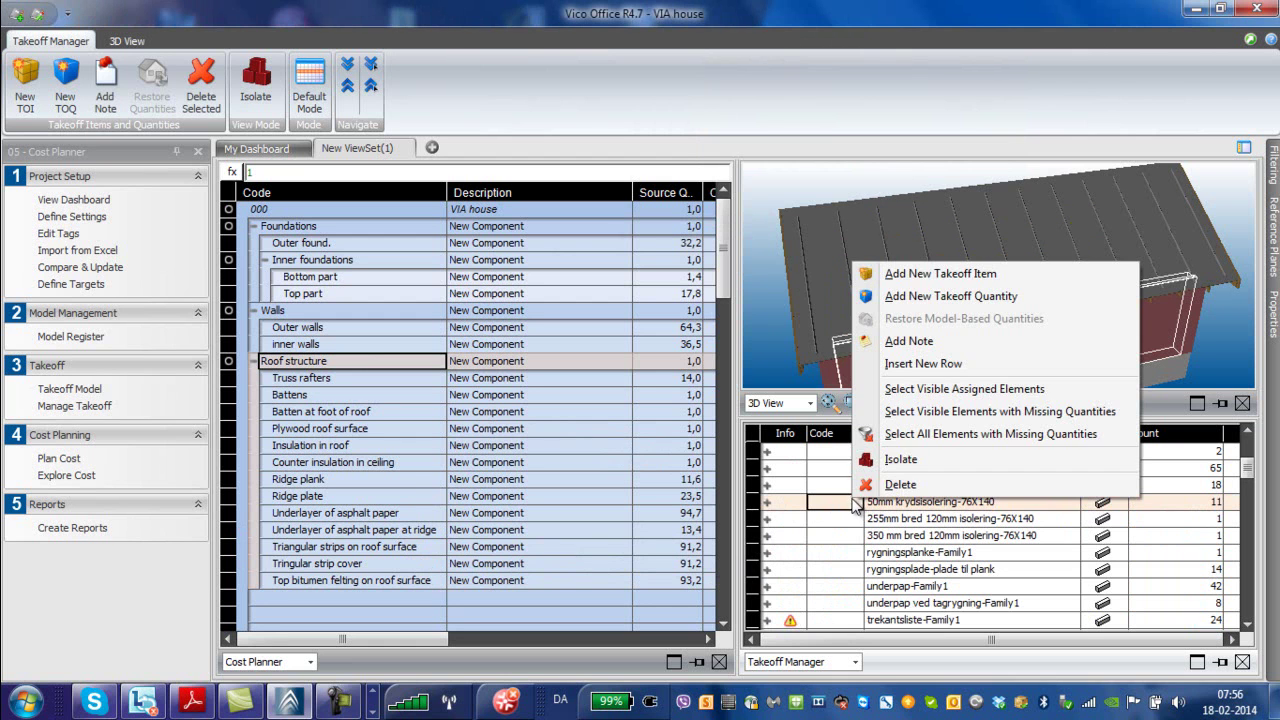
left_click(898, 467)
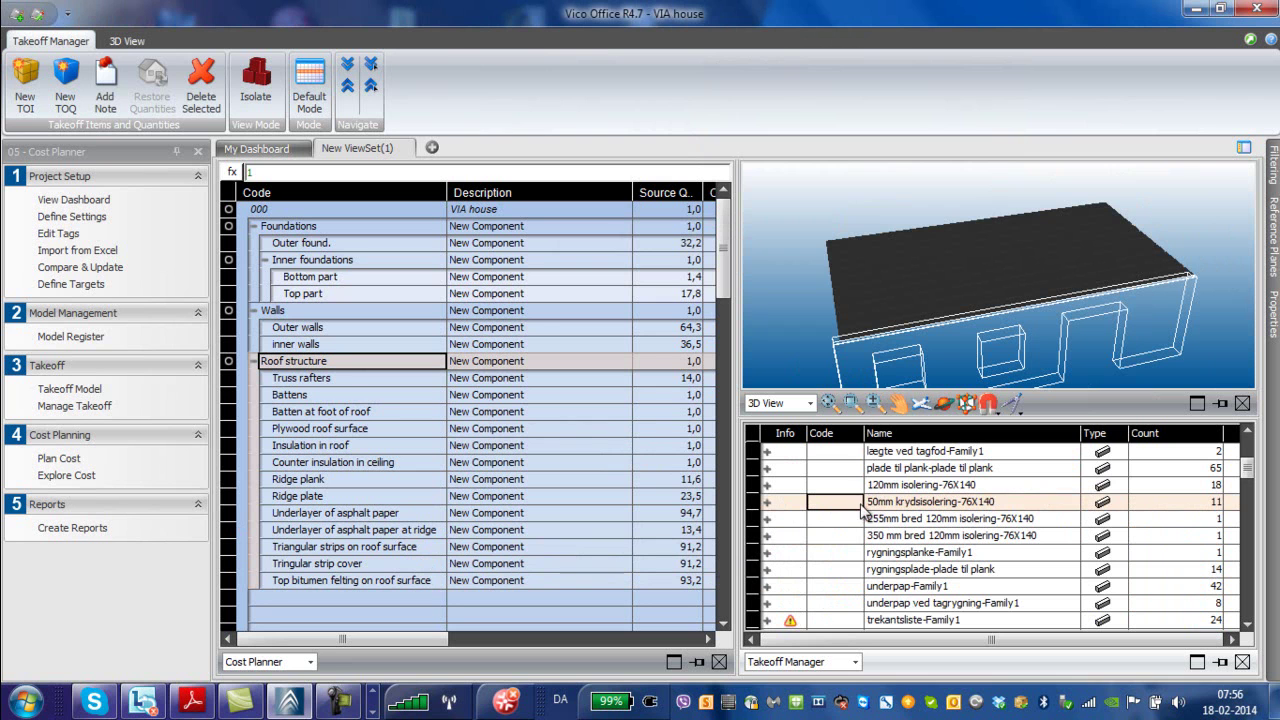
left_click(952, 402)
left_click_drag(955, 380, 897, 356)
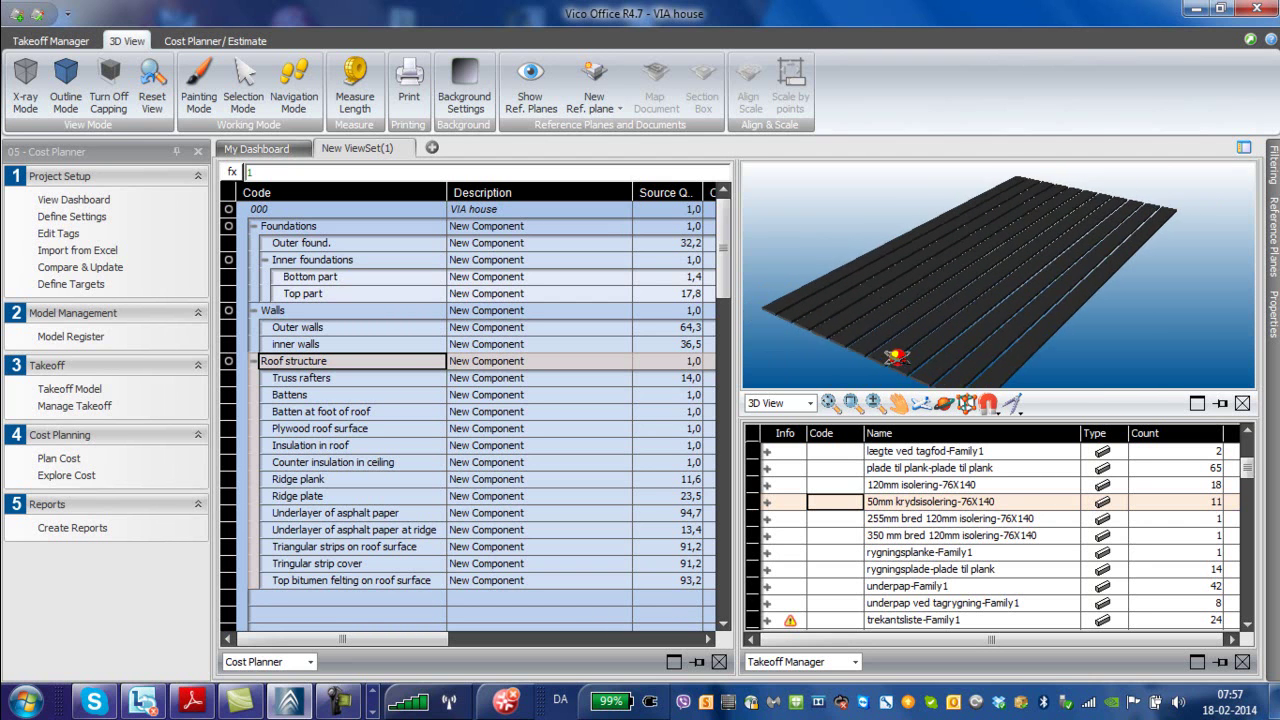
Step: Assign the Bottom Surface Area of 50mm krydsisolering-76X140 to Counter insulation in ceiling and collapse the item's quantity list
left_click(767, 502)
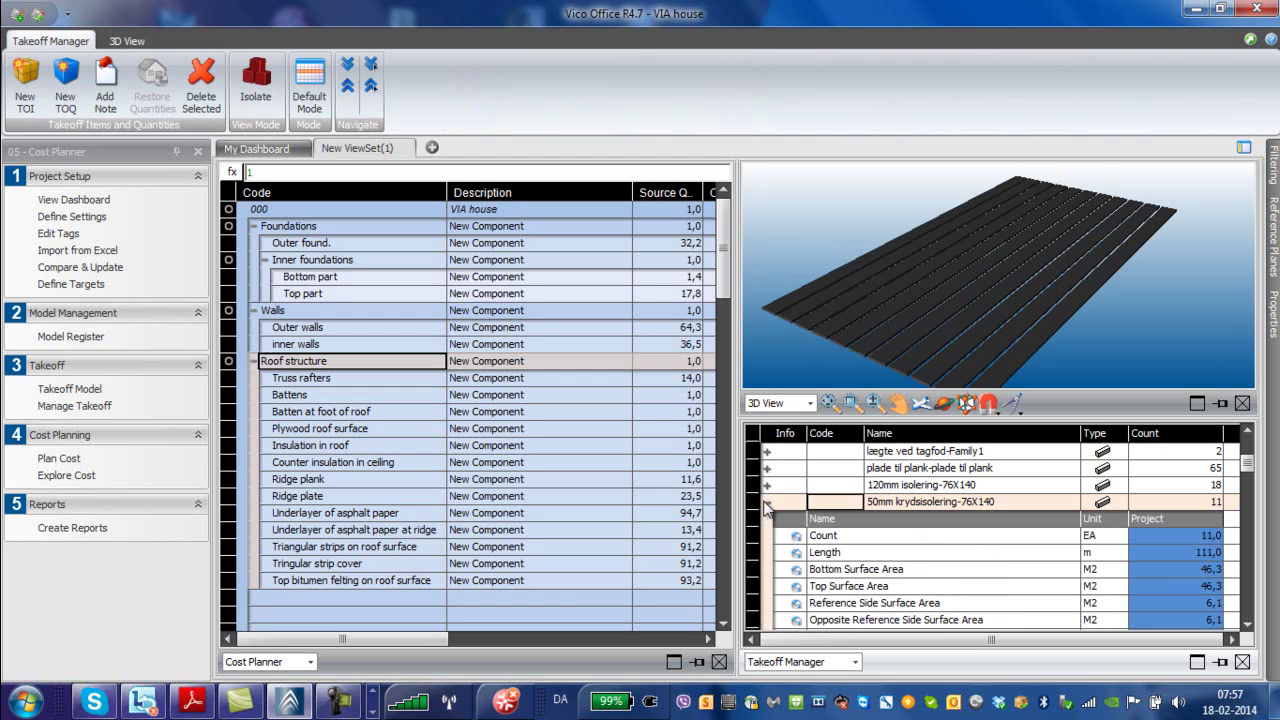
left_click(822, 572)
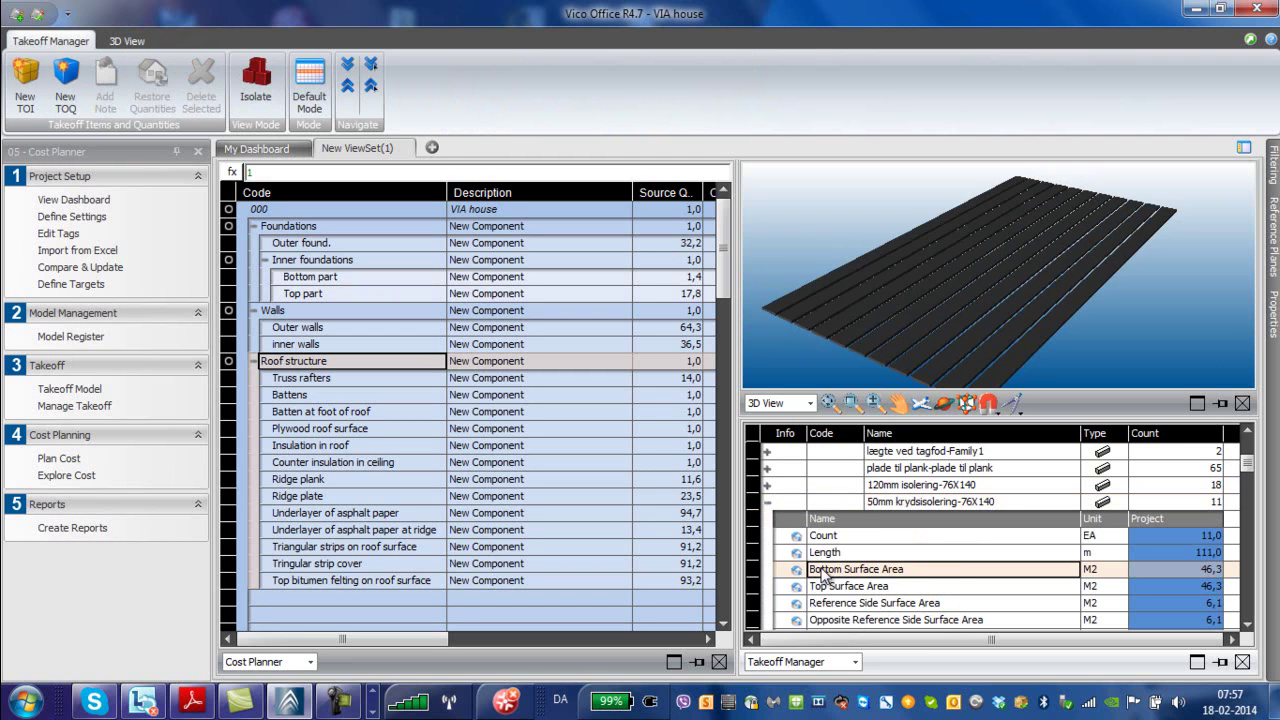
left_click_drag(786, 577, 458, 462)
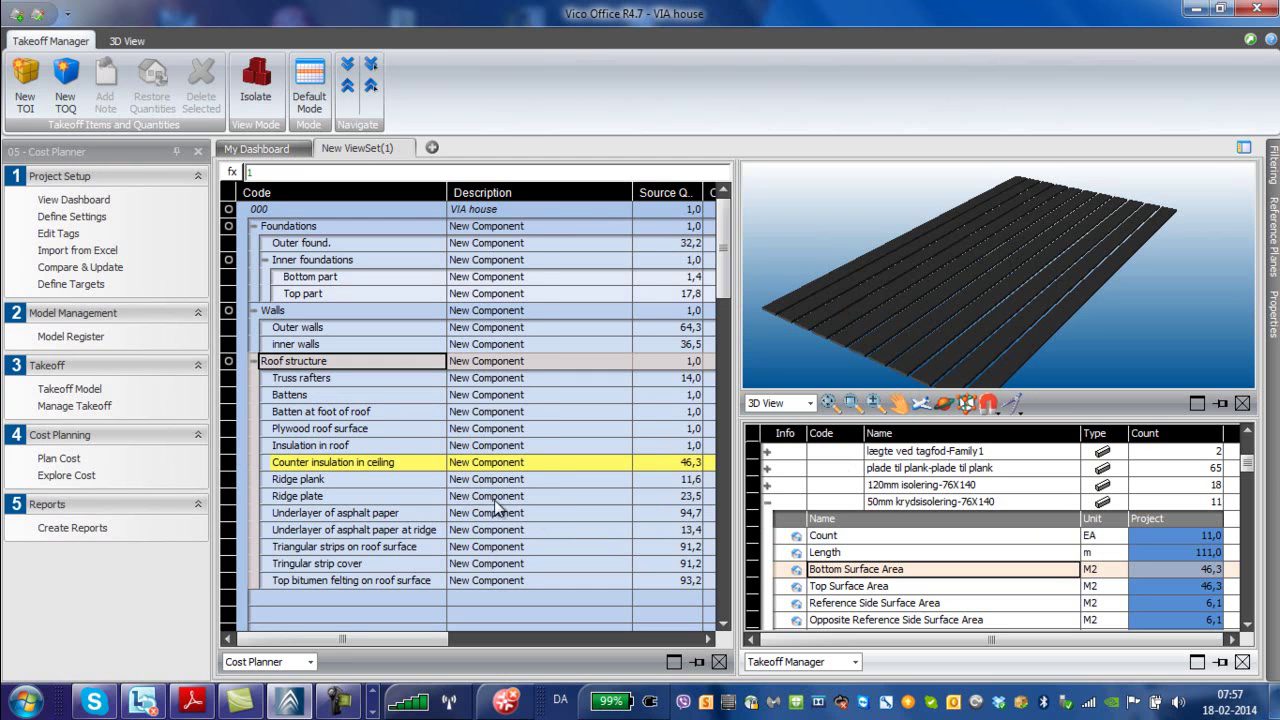
left_click(767, 501)
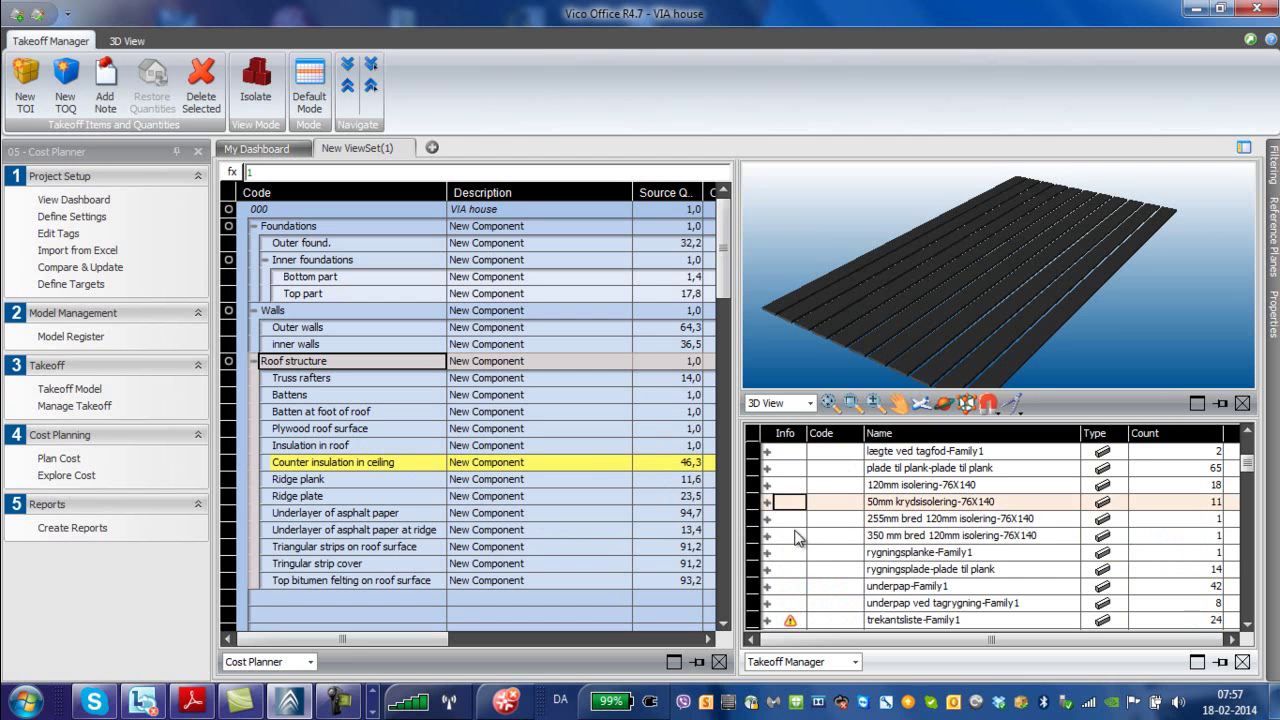
Step: Isolate the 120mm isolering-76X140 item in the 3D model and inspect the insulation layer and its edges
left_click(882, 486)
right_click(880, 487)
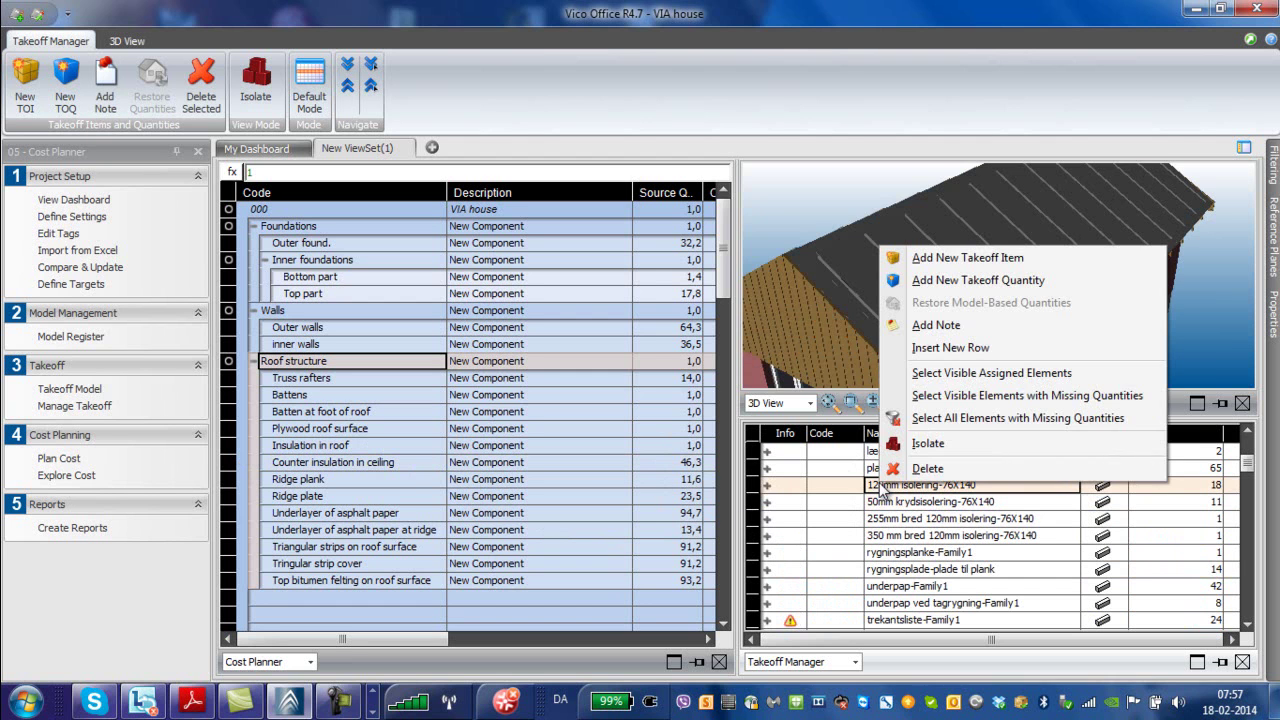
left_click(912, 446)
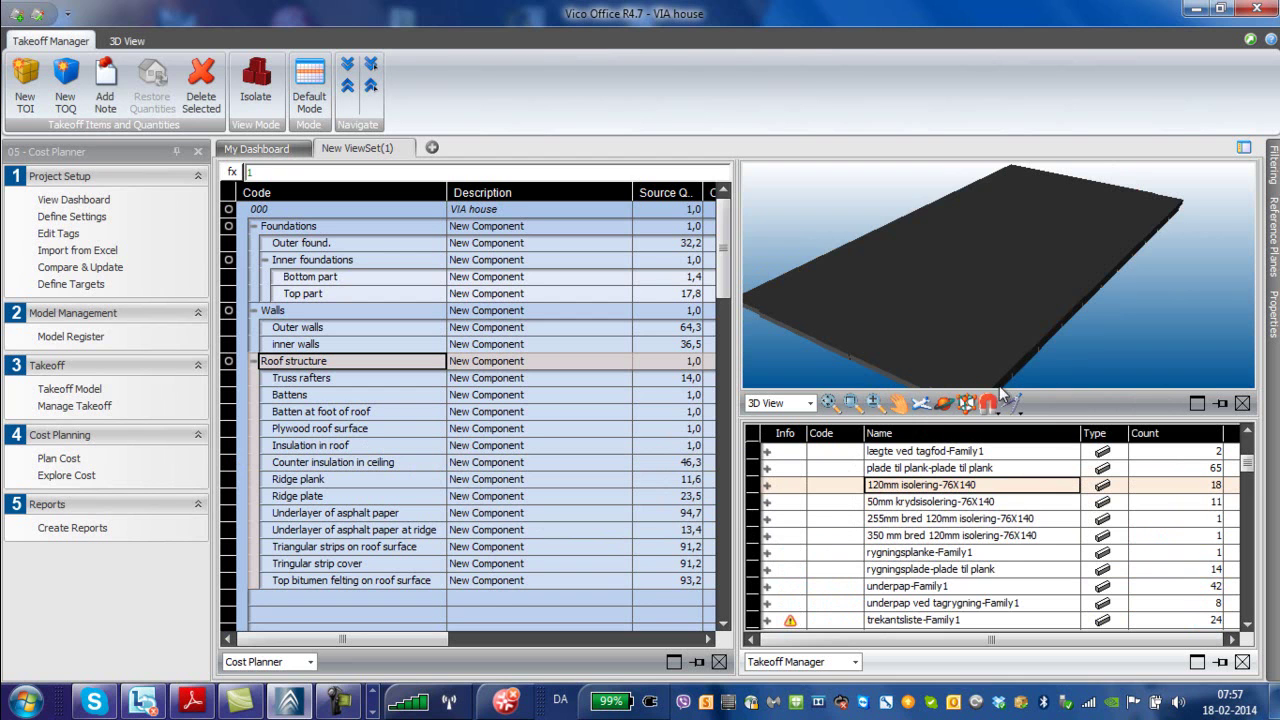
left_click(945, 404)
left_click_drag(1011, 367, 904, 322)
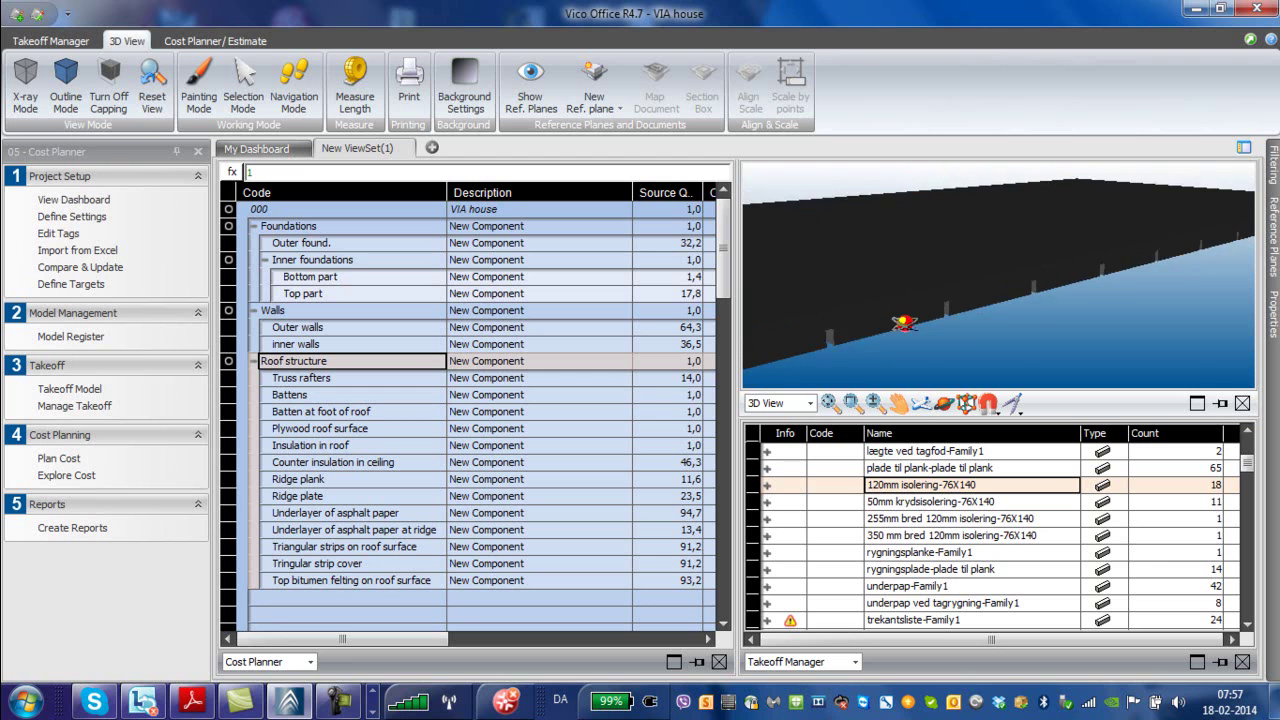
scroll(905, 321, "down", 3)
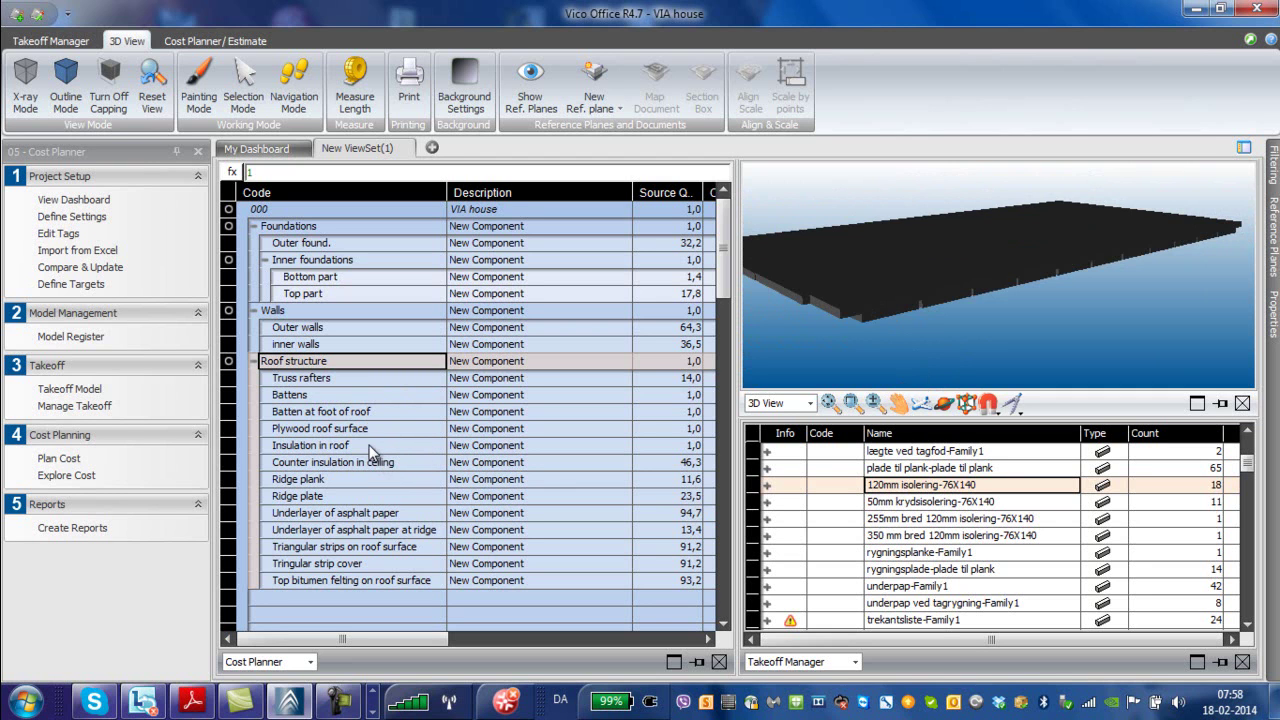
Step: Compare the bottom and top surfaces of 120mm isolering-76X140 and assign its Top Surface Area to the Insulation in roof component
left_click(767, 485)
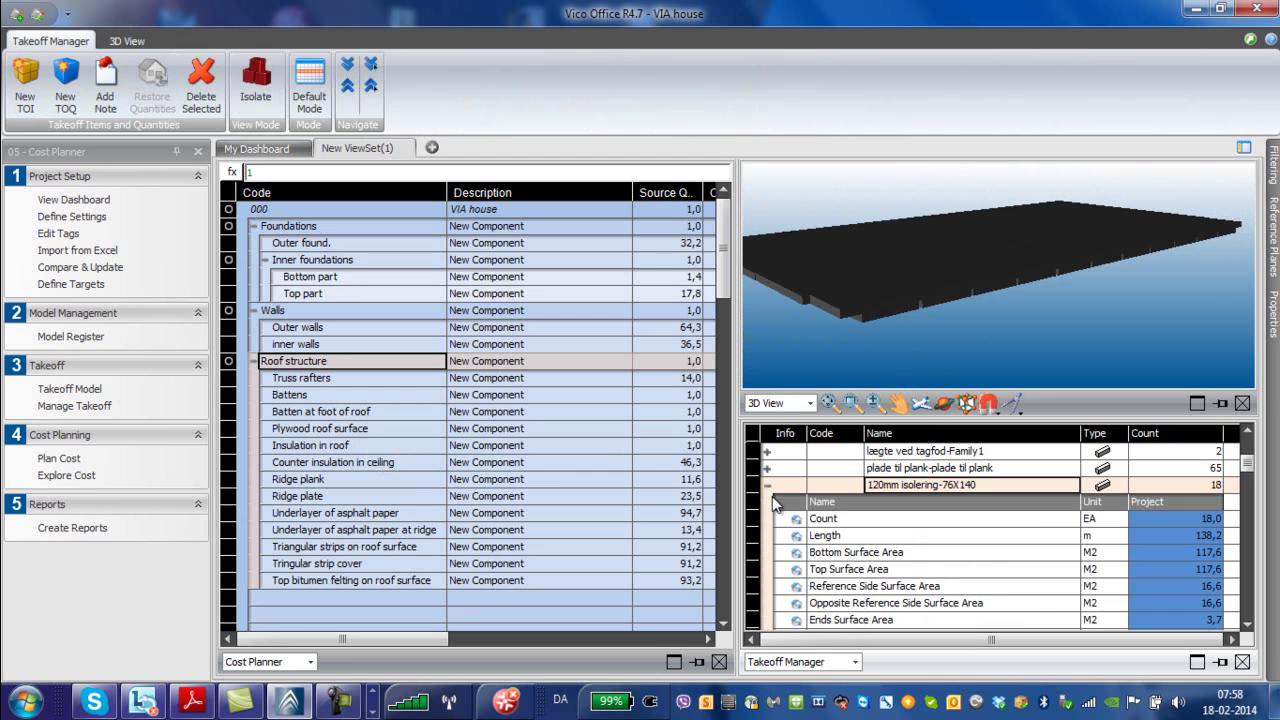
left_click(887, 557)
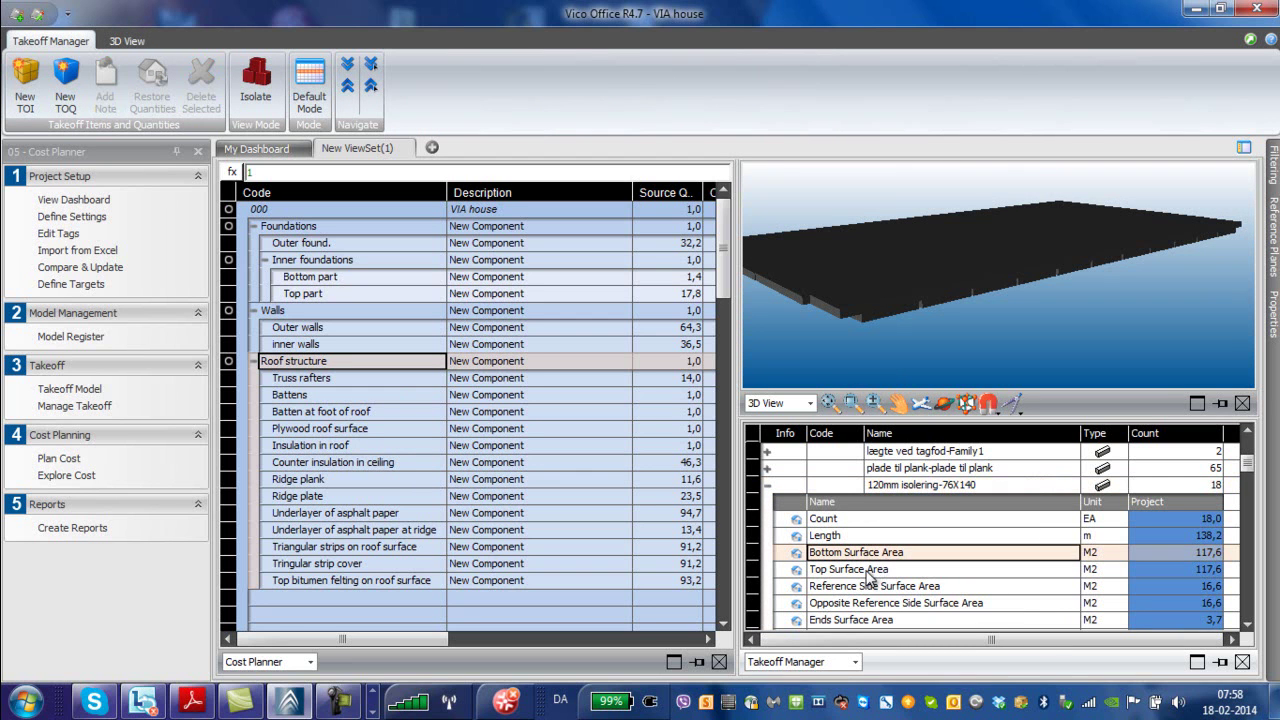
left_click(860, 569)
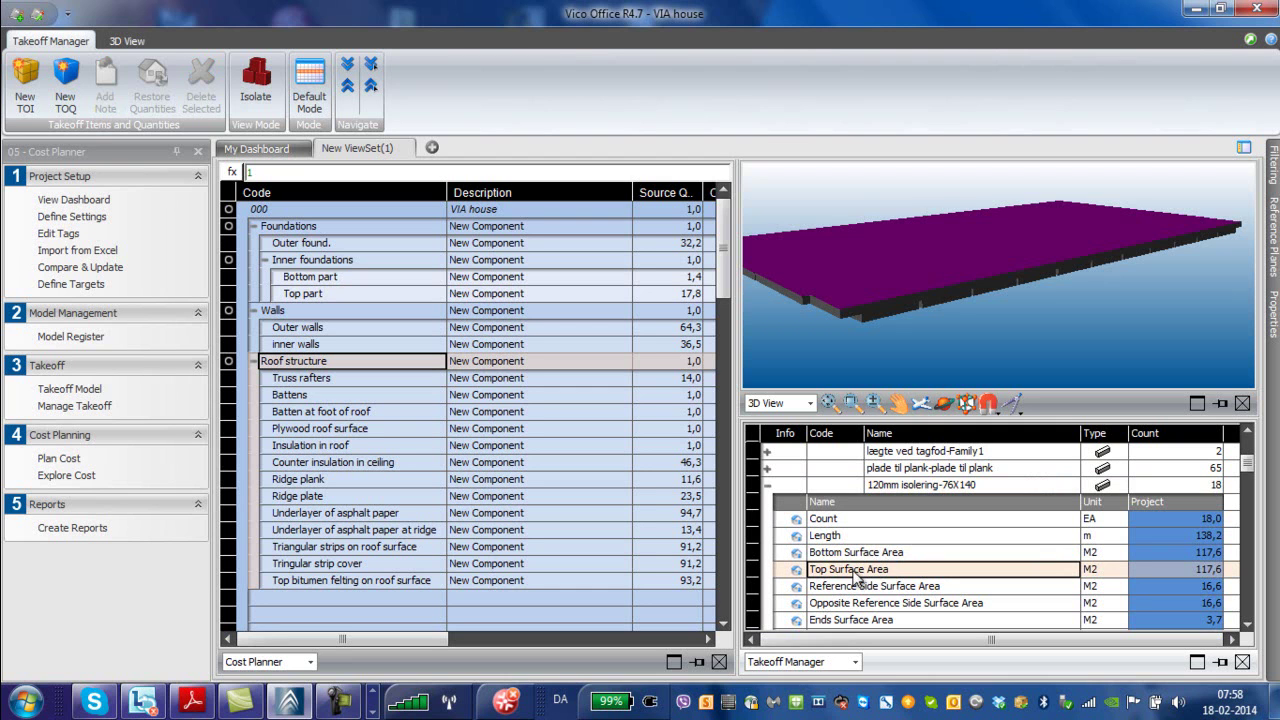
left_click_drag(794, 569, 499, 441)
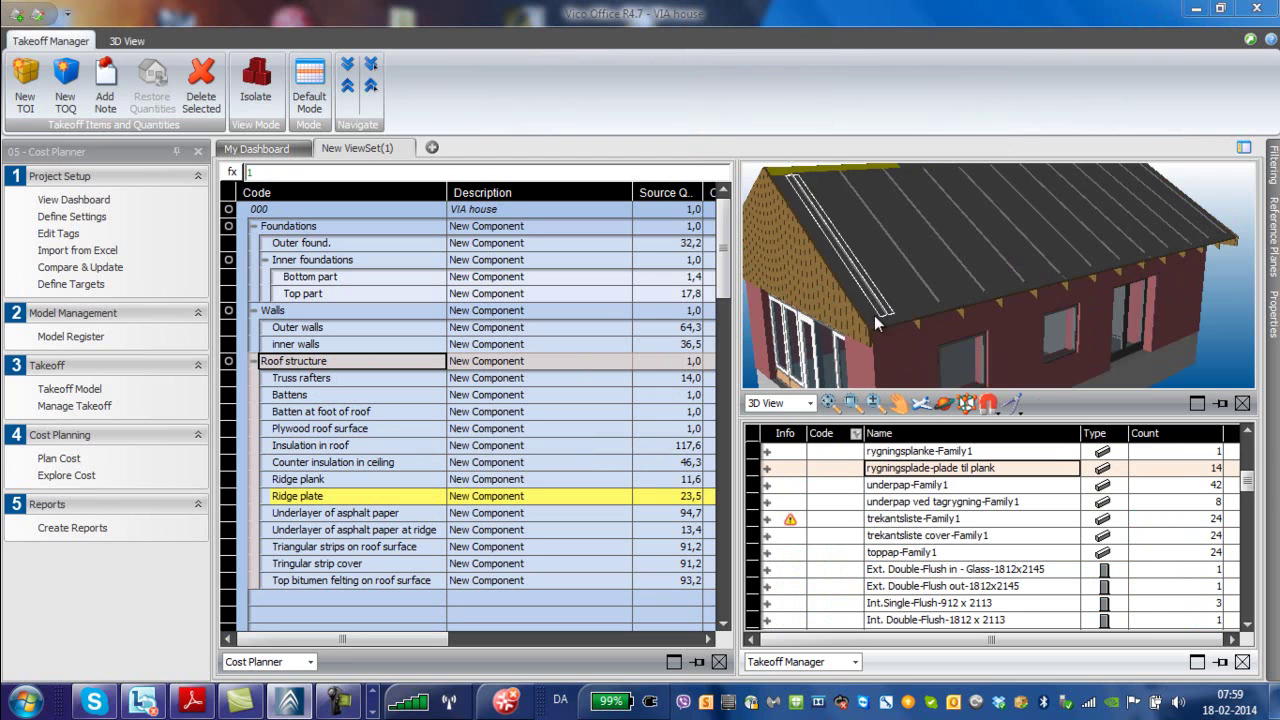
Step: Isolate the rygningsplade-plade til plank item and the underpap-Family1 item one after the other in the 3D model
right_click(872, 462)
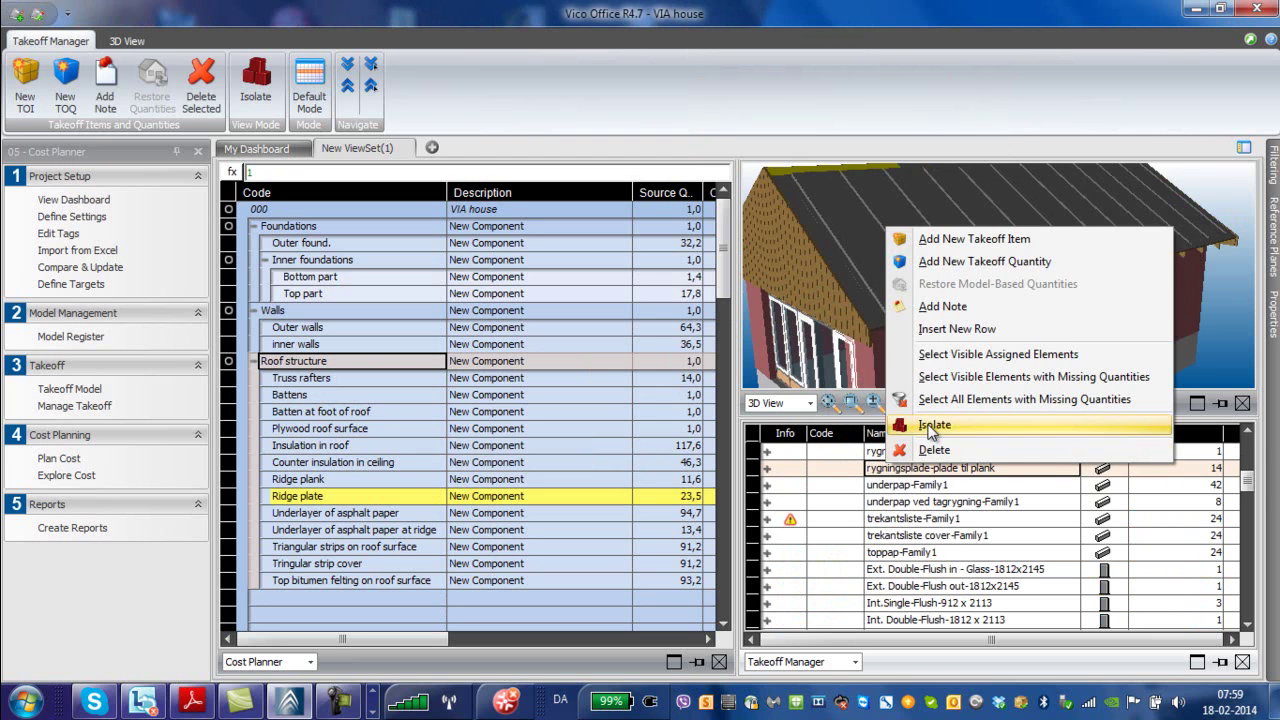
left_click(928, 430)
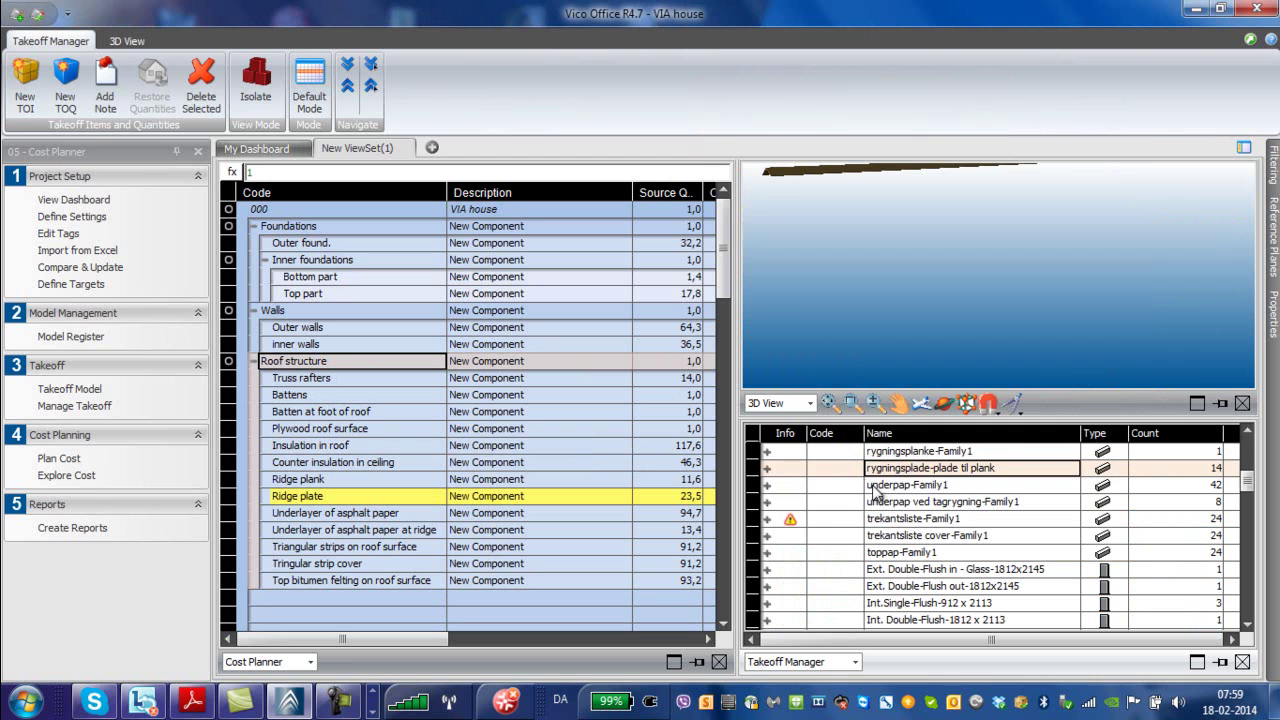
left_click(871, 487)
right_click(872, 487)
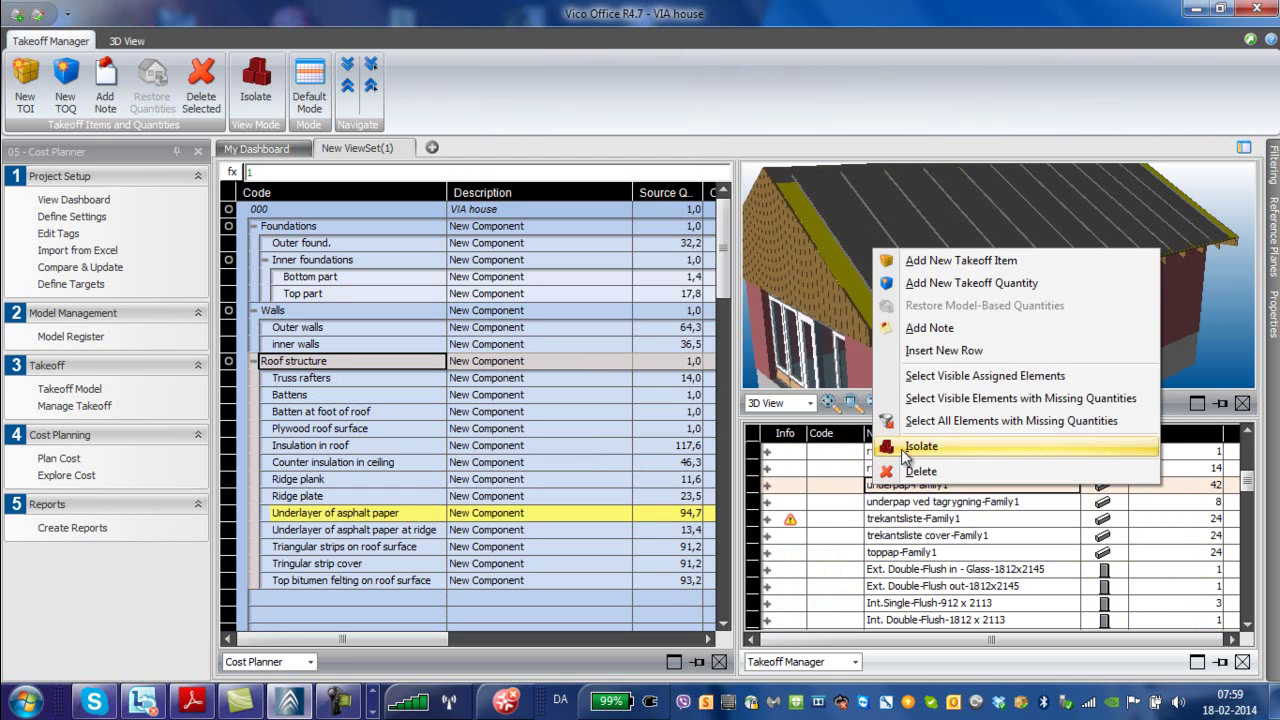
left_click(904, 455)
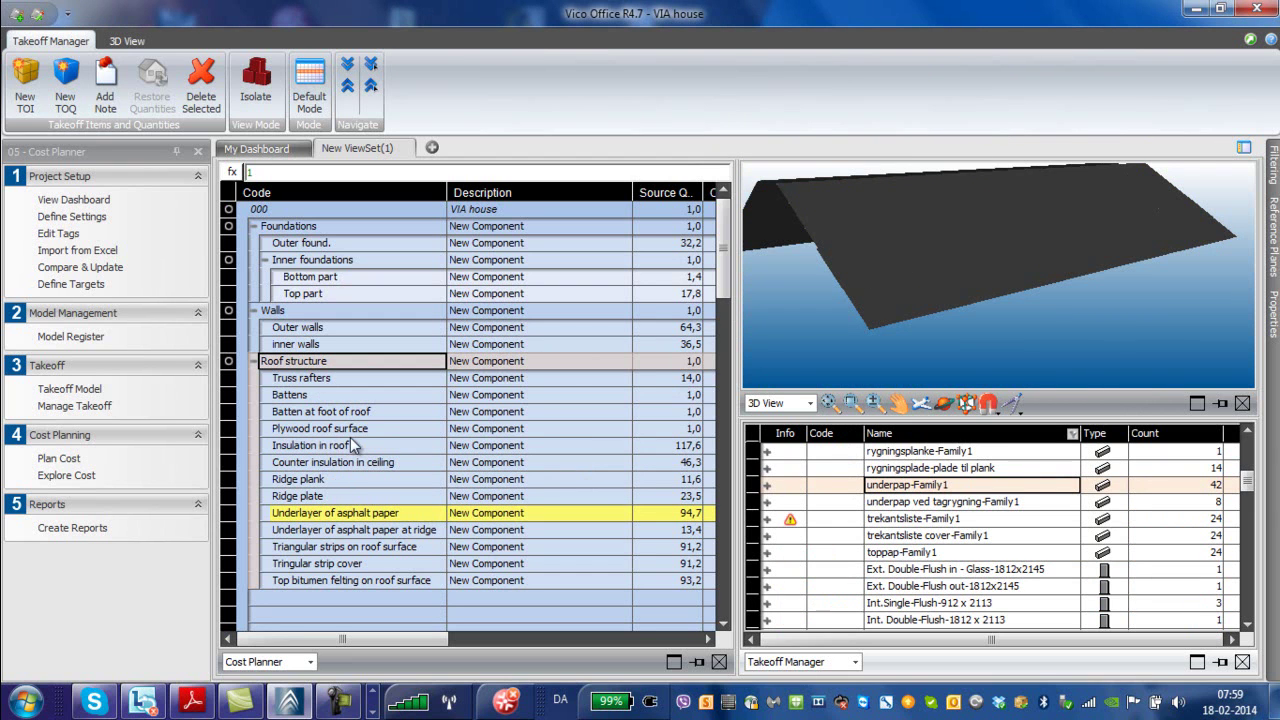
Step: Compare the bottom and top surfaces of underpap-Family1 and assign its Top Surface Area to the Plywood roof surface component
left_click(767, 486)
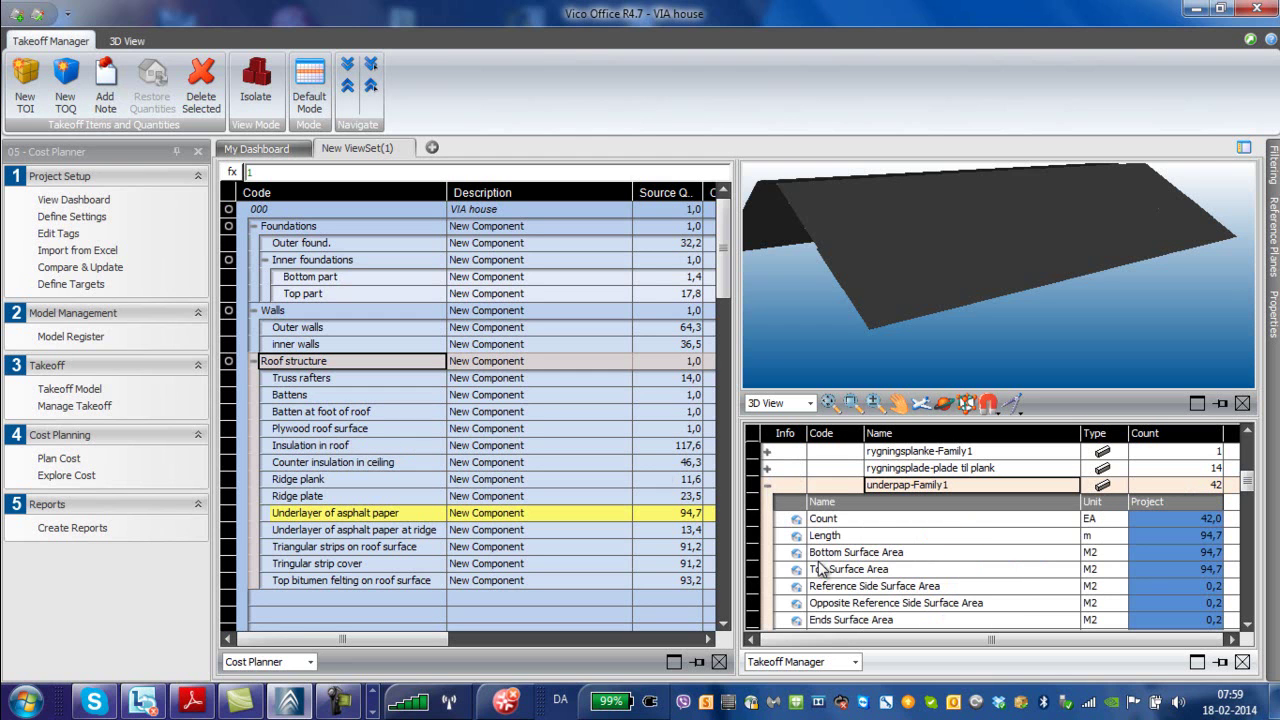
left_click(840, 556)
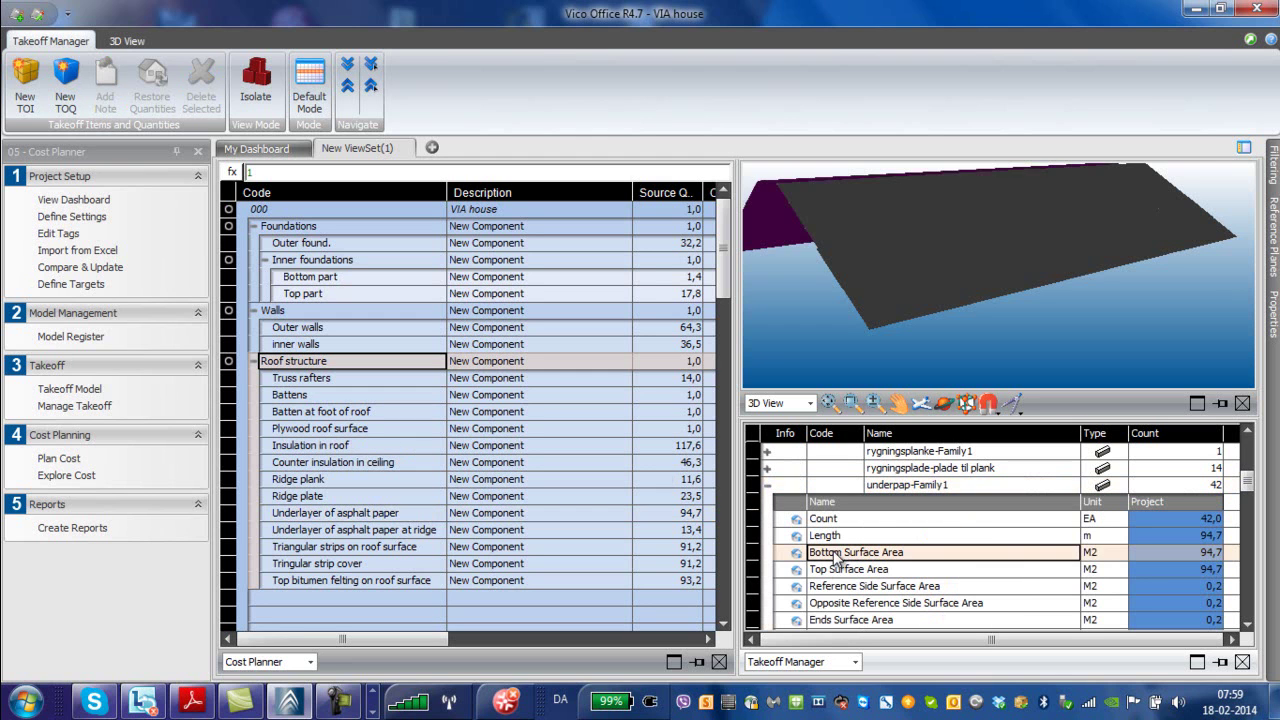
left_click(840, 570)
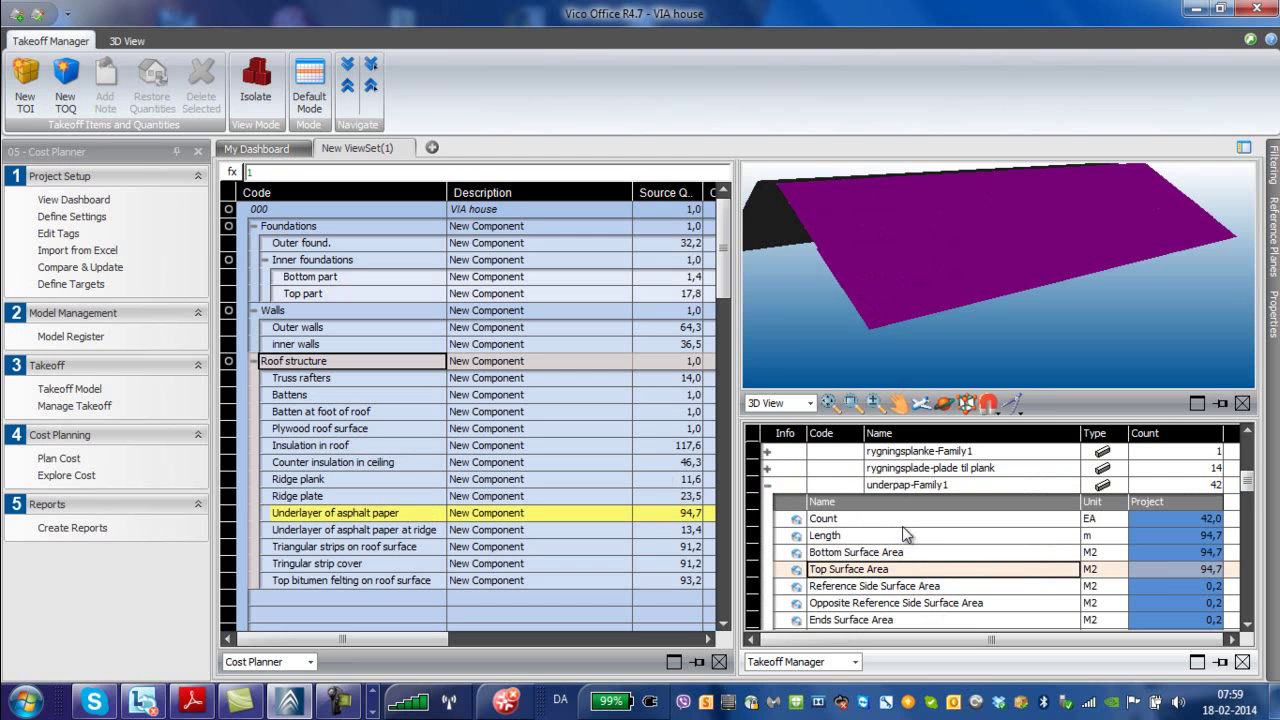
left_click_drag(795, 570, 534, 431)
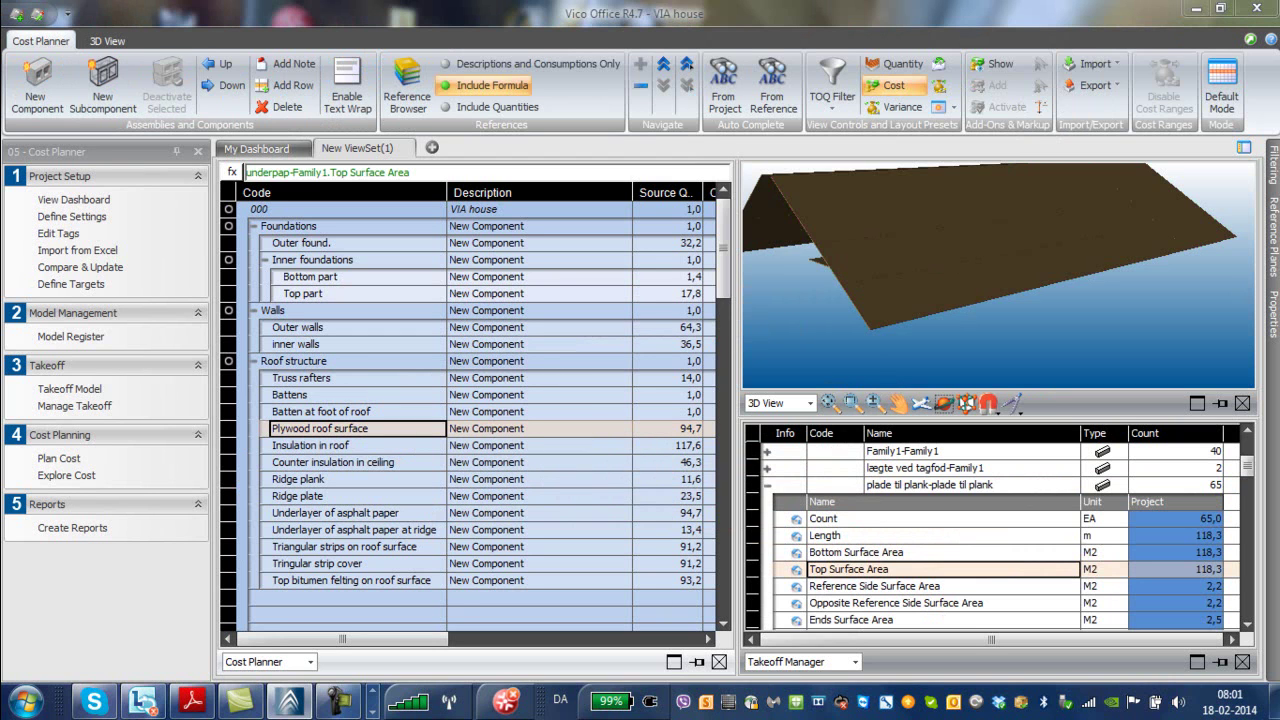
left_click(339, 702)
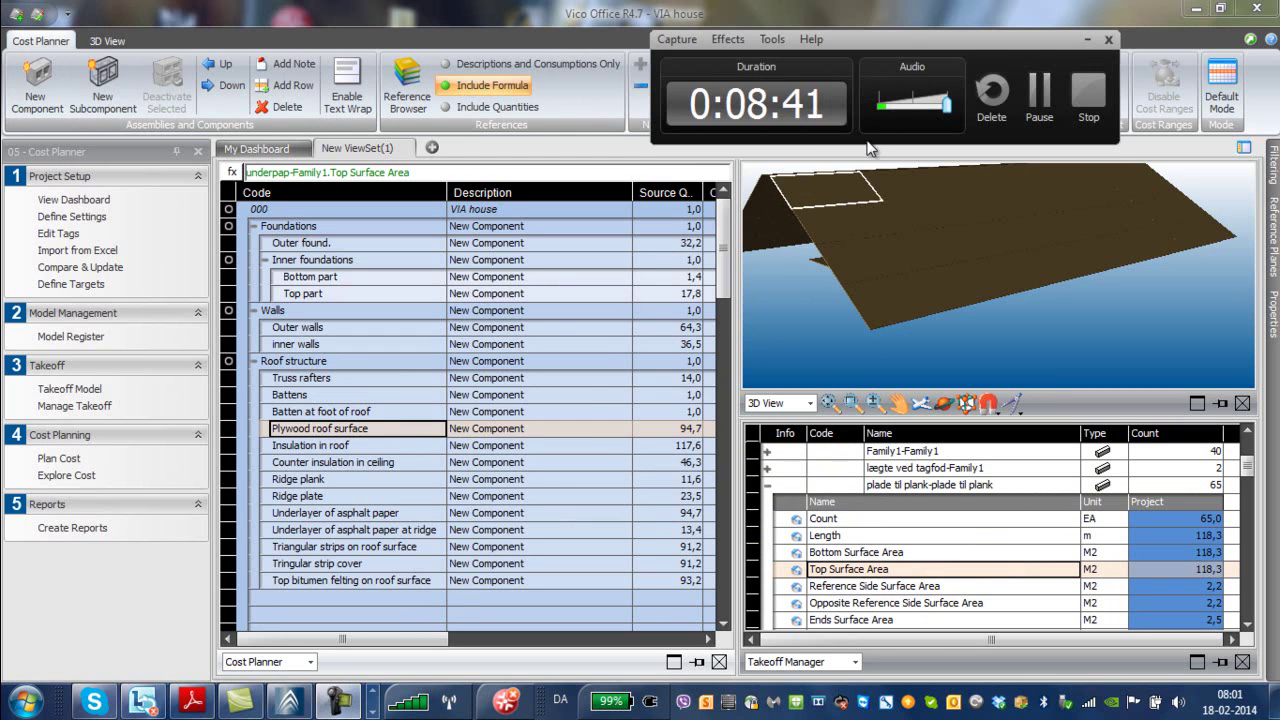
left_click(1089, 40)
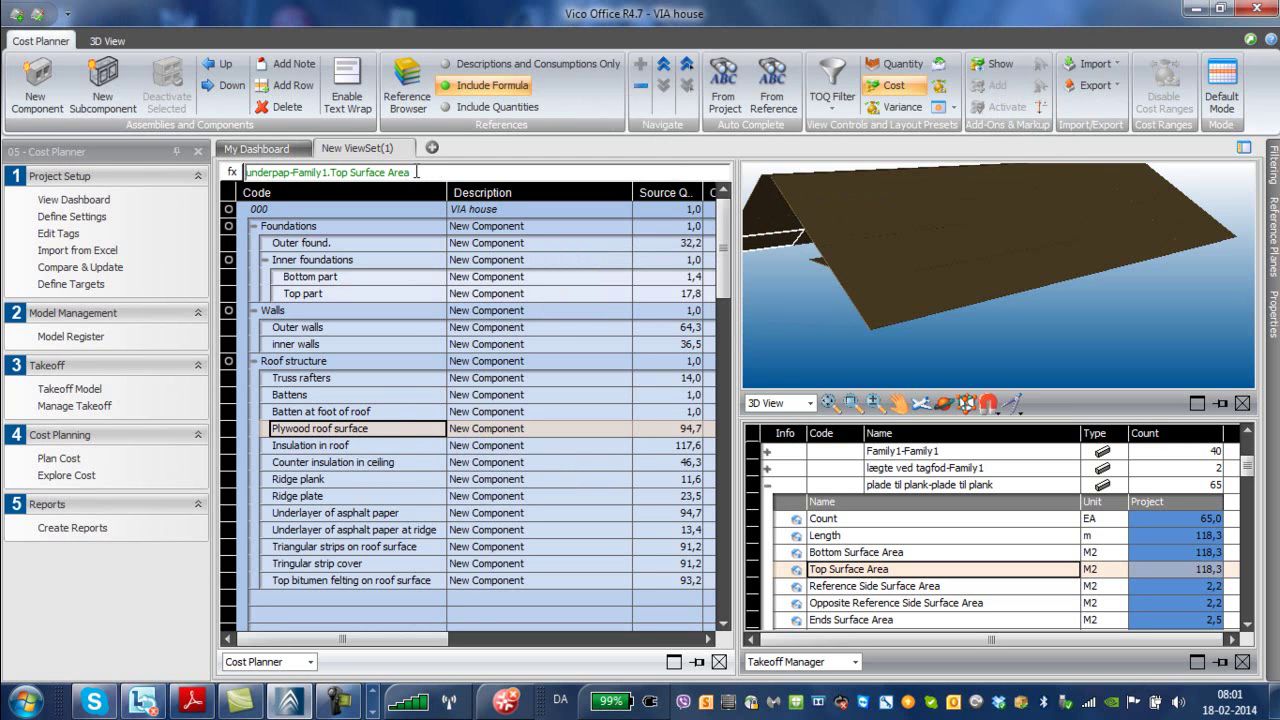
Step: Clear the underpap-Family1.Top Surface Area formula from the Plywood roof surface component
key("BackSpace")
key("BackSpace")
key("BackSpace")
key("BackSpace")
key("BackSpace")
key("BackSpace")
key("BackSpace")
key("BackSpace")
key("BackSpace")
key("BackSpace")
key("BackSpace")
key("BackSpace")
key("BackSpace")
key("BackSpace")
key("BackSpace")
key("BackSpace")
key("BackSpace")
key("BackSpace")
key("BackSpace")
key("BackSpace")
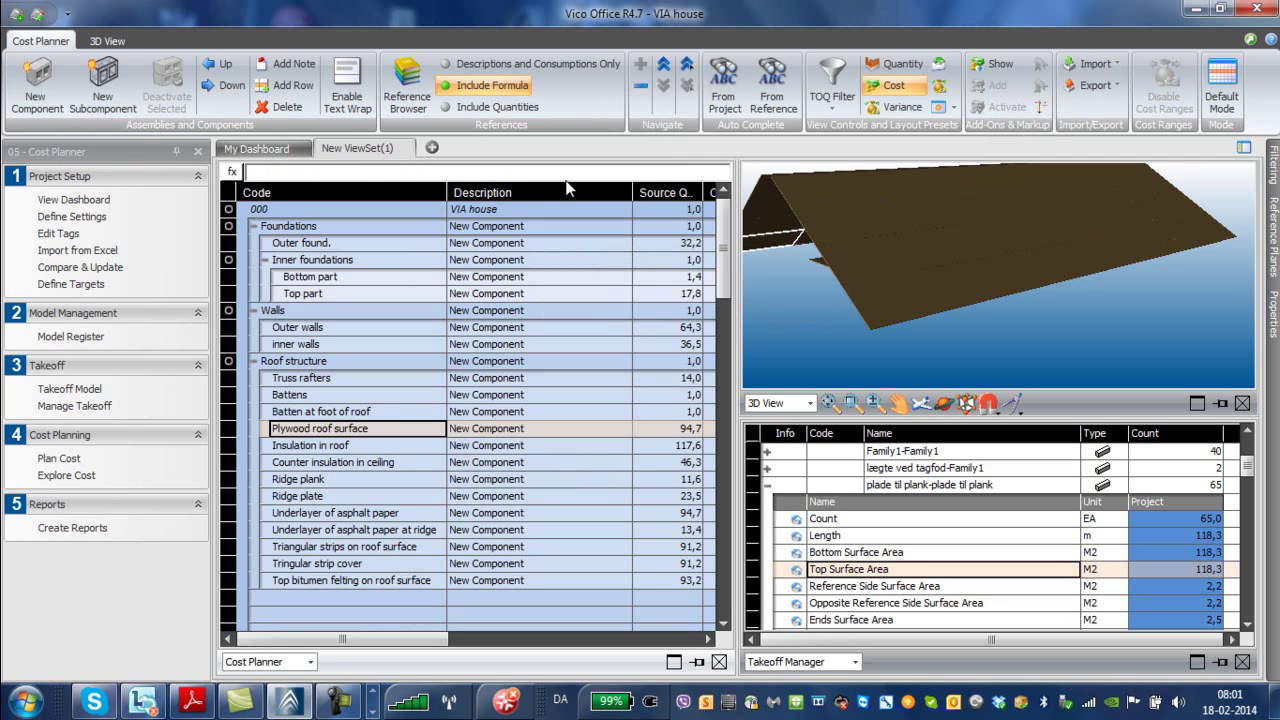
key("Return")
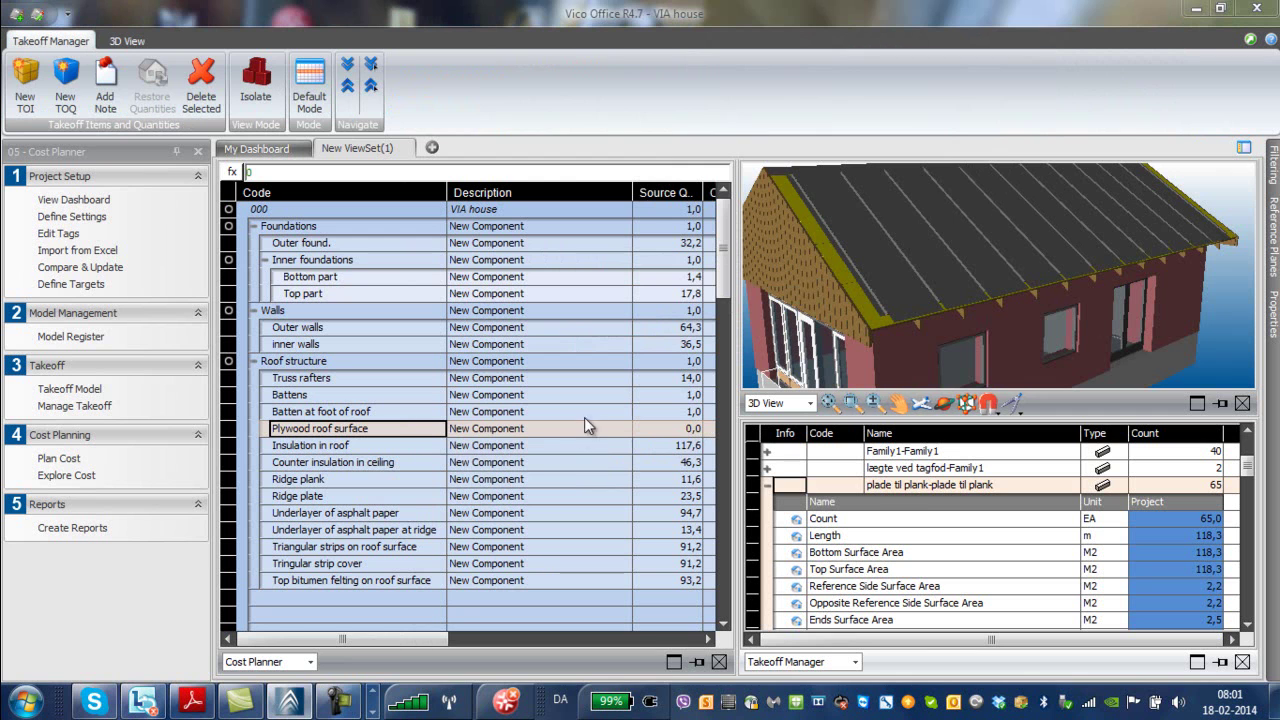
Step: Isolate plade til plank-plade til plank in the 3D model and assign its Top Surface Area to the Plywood roof surface component
right_click(907, 485)
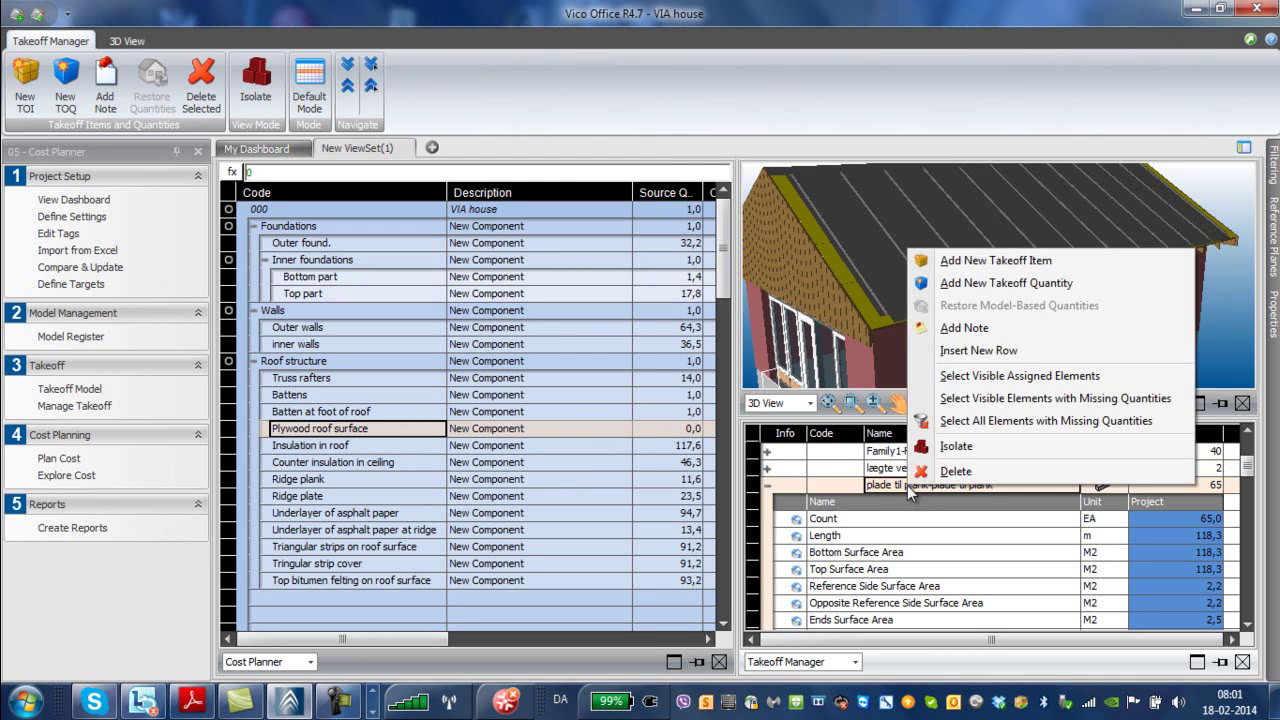
left_click(958, 450)
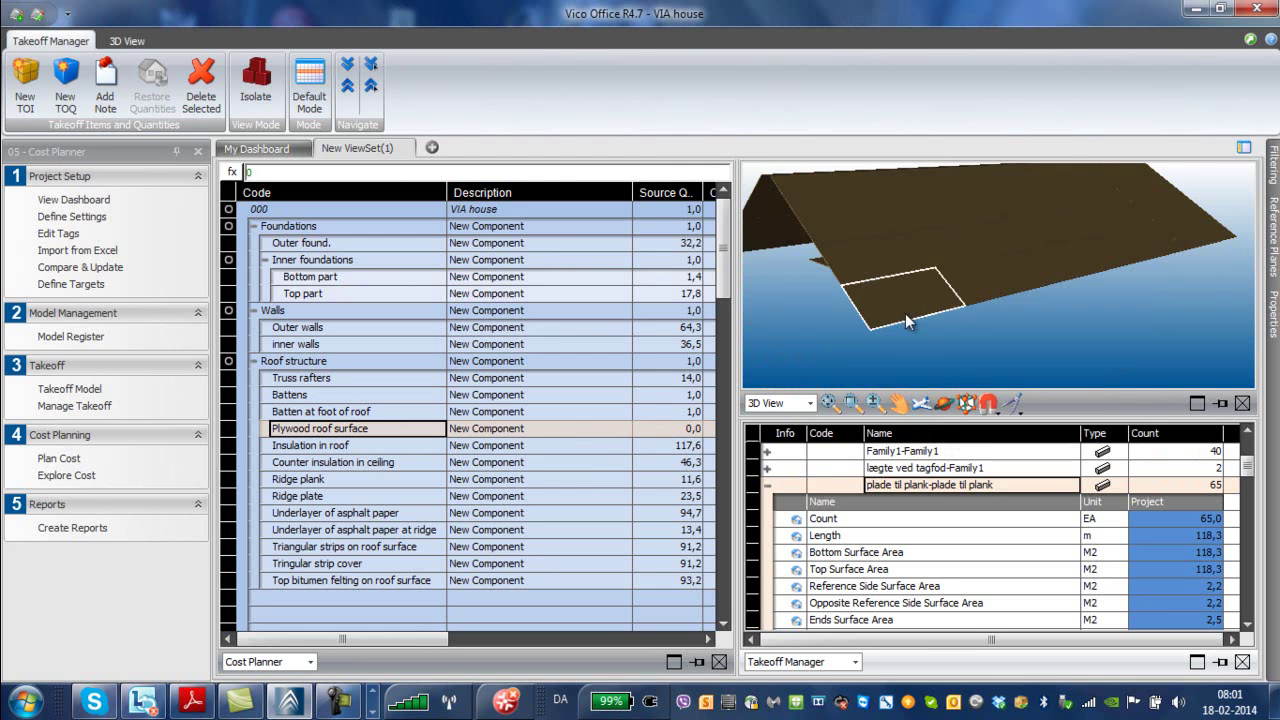
left_click(833, 570)
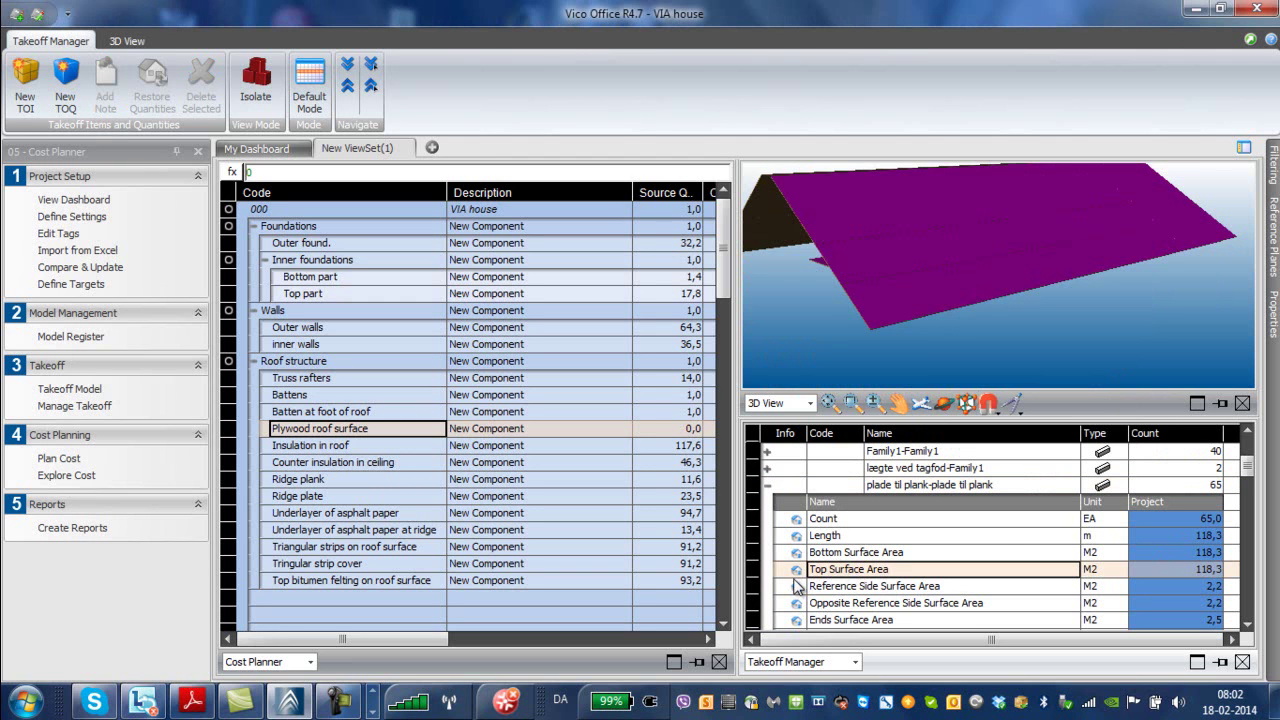
left_click_drag(793, 571, 406, 431)
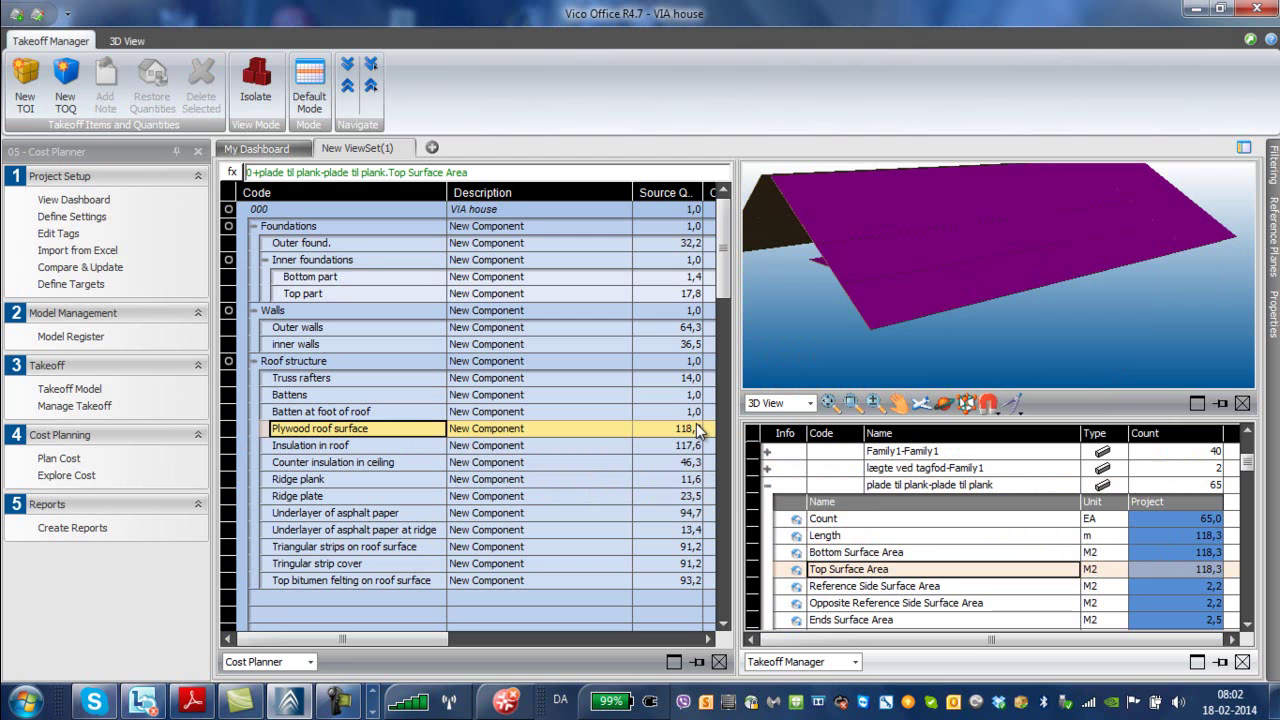
left_click(770, 486)
Step: Isolate lægte ved tagfod-Family1 in the 3D model and assign its Length to the Batten at foot of roof component
left_click(893, 470)
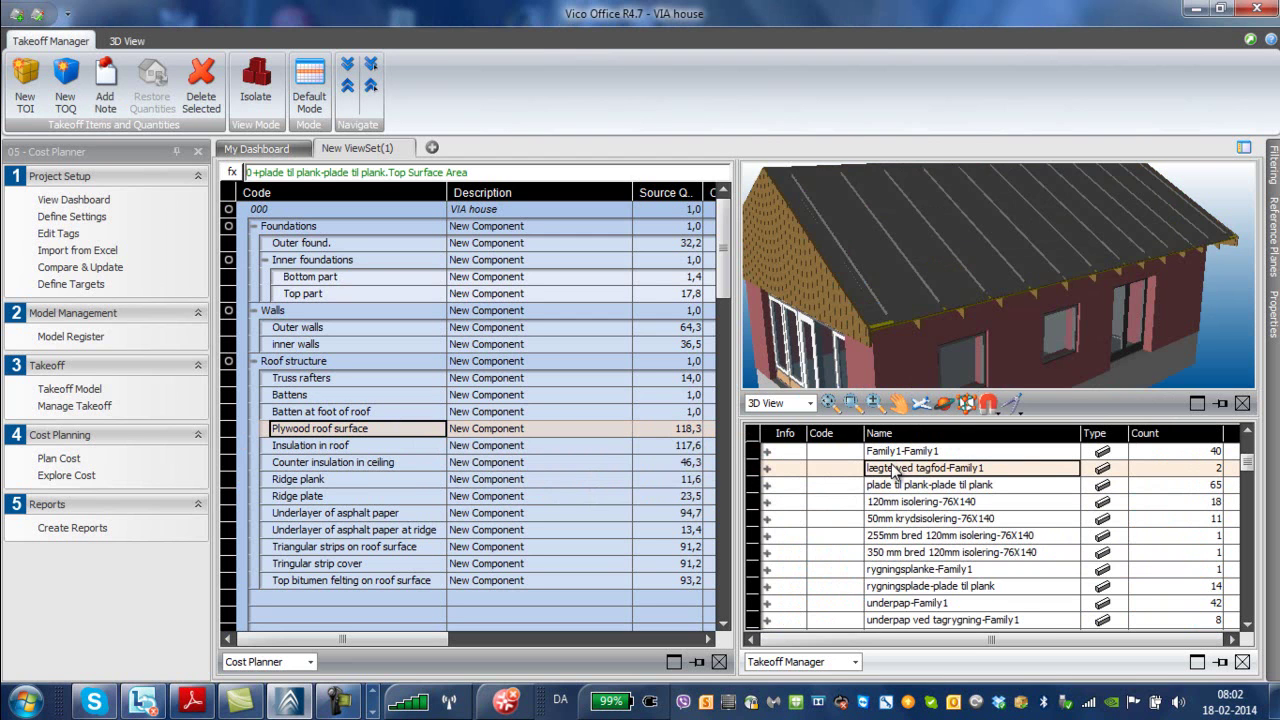
right_click(876, 468)
left_click(916, 426)
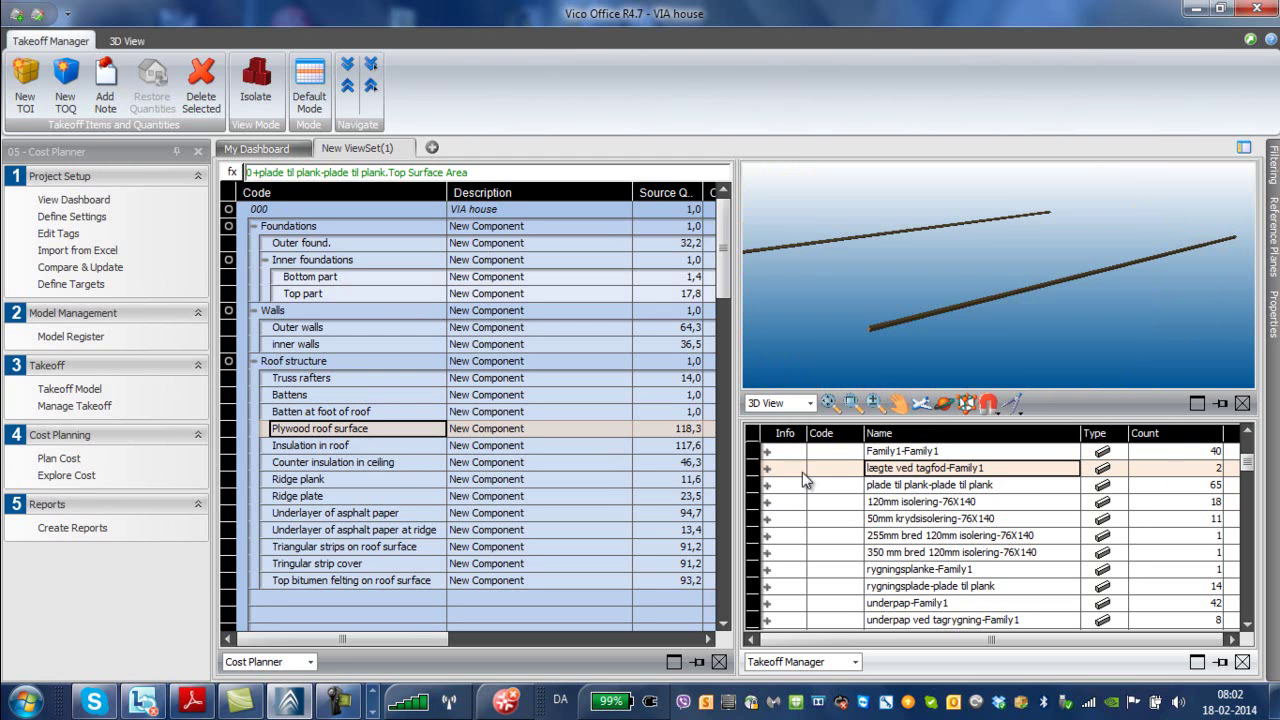
left_click(767, 468)
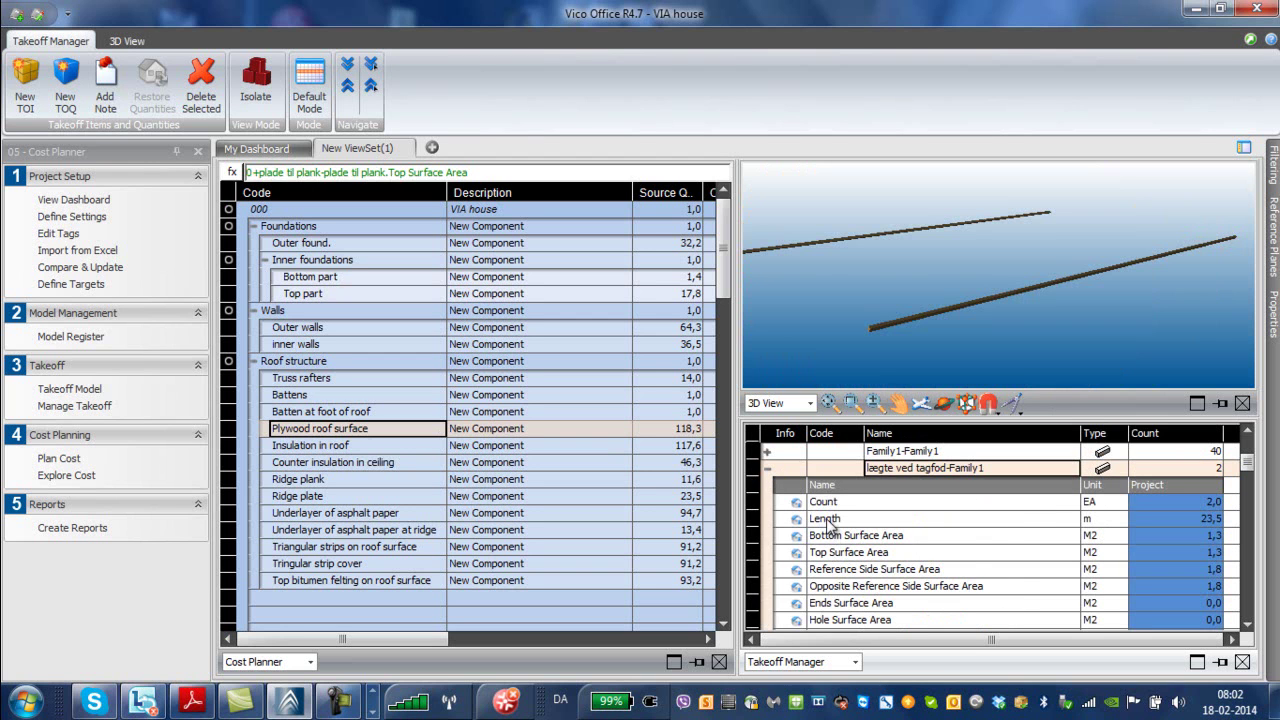
left_click_drag(800, 522, 505, 415)
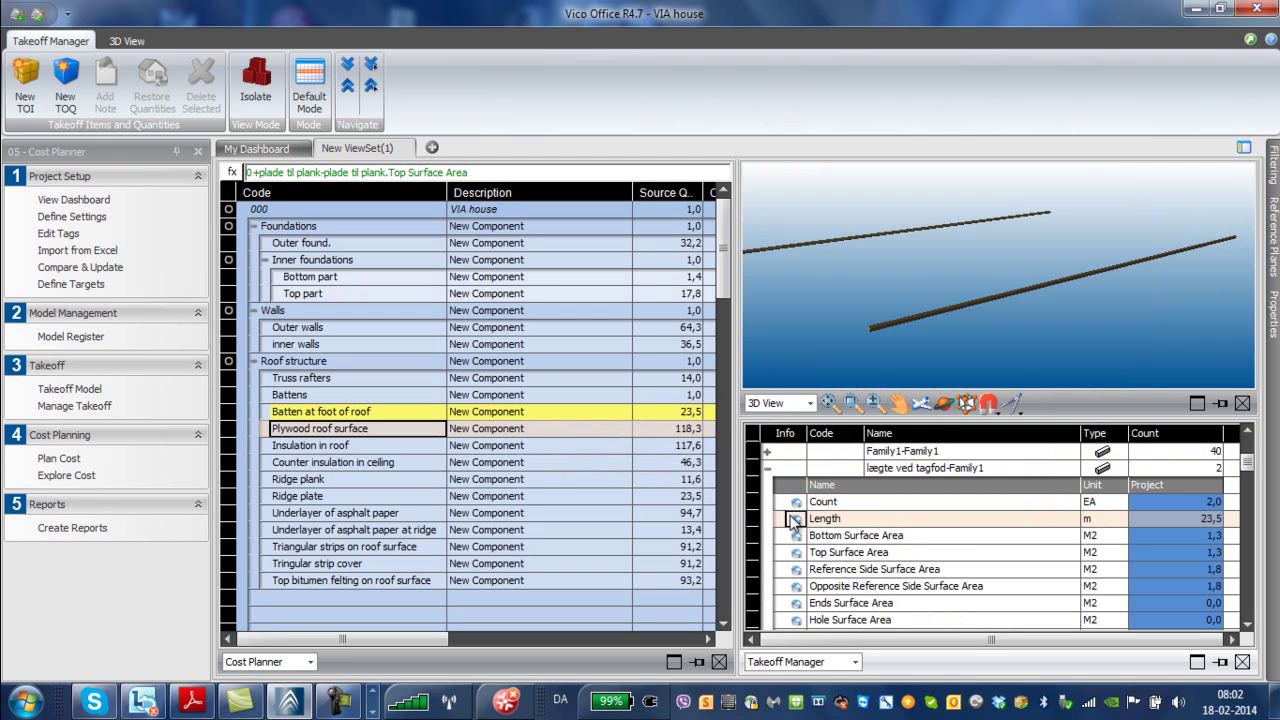
left_click(767, 469)
Step: Isolate Family1-Family1 in the 3D model and assign its Length to the Battens component
left_click(895, 453)
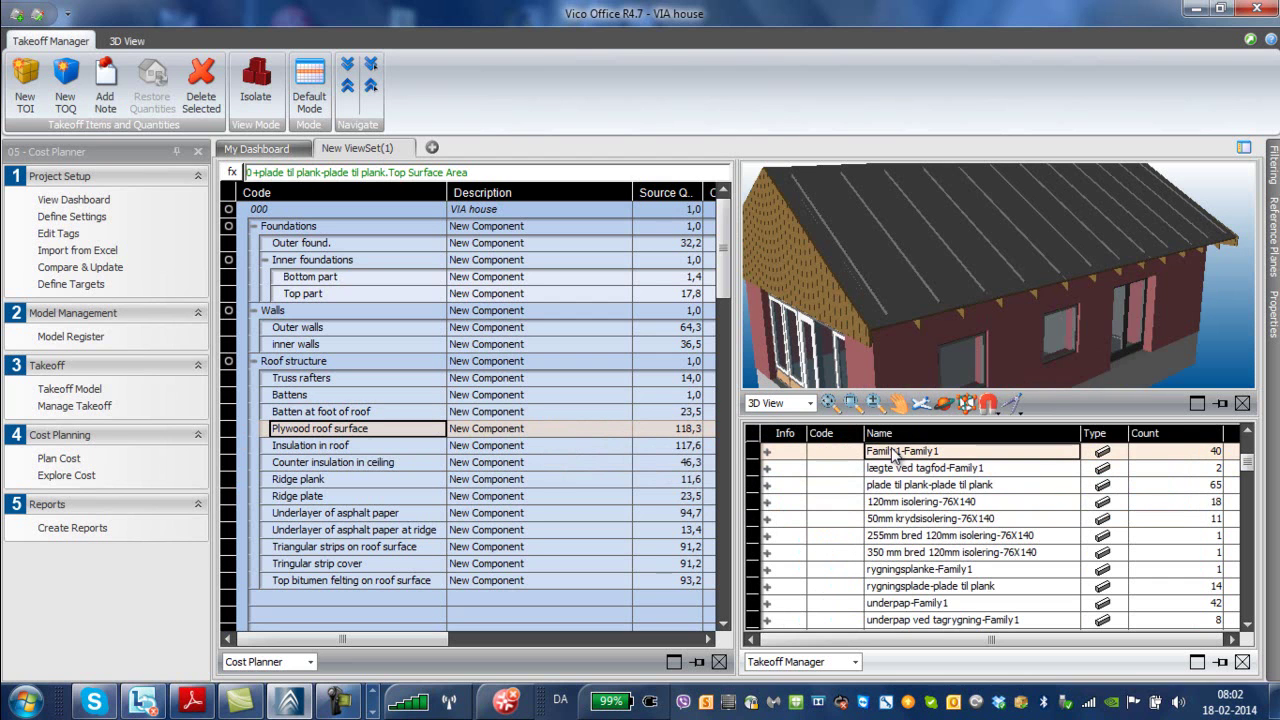
right_click(894, 454)
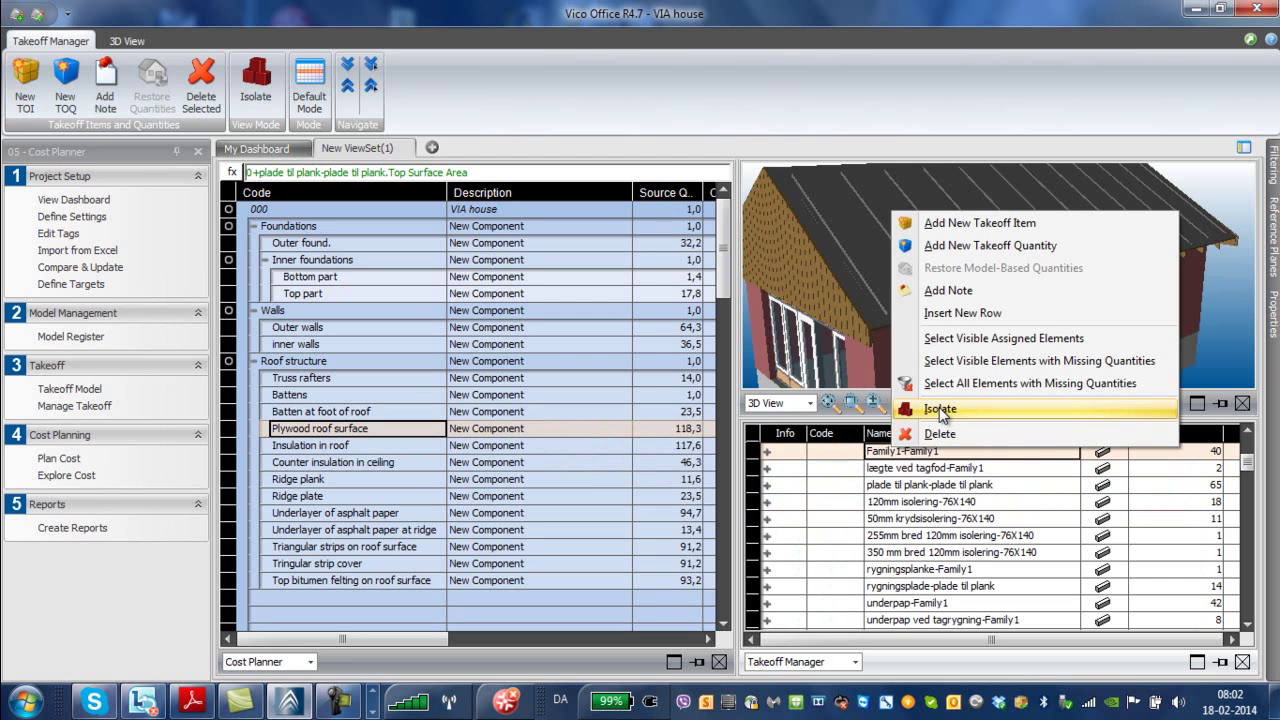
left_click(939, 408)
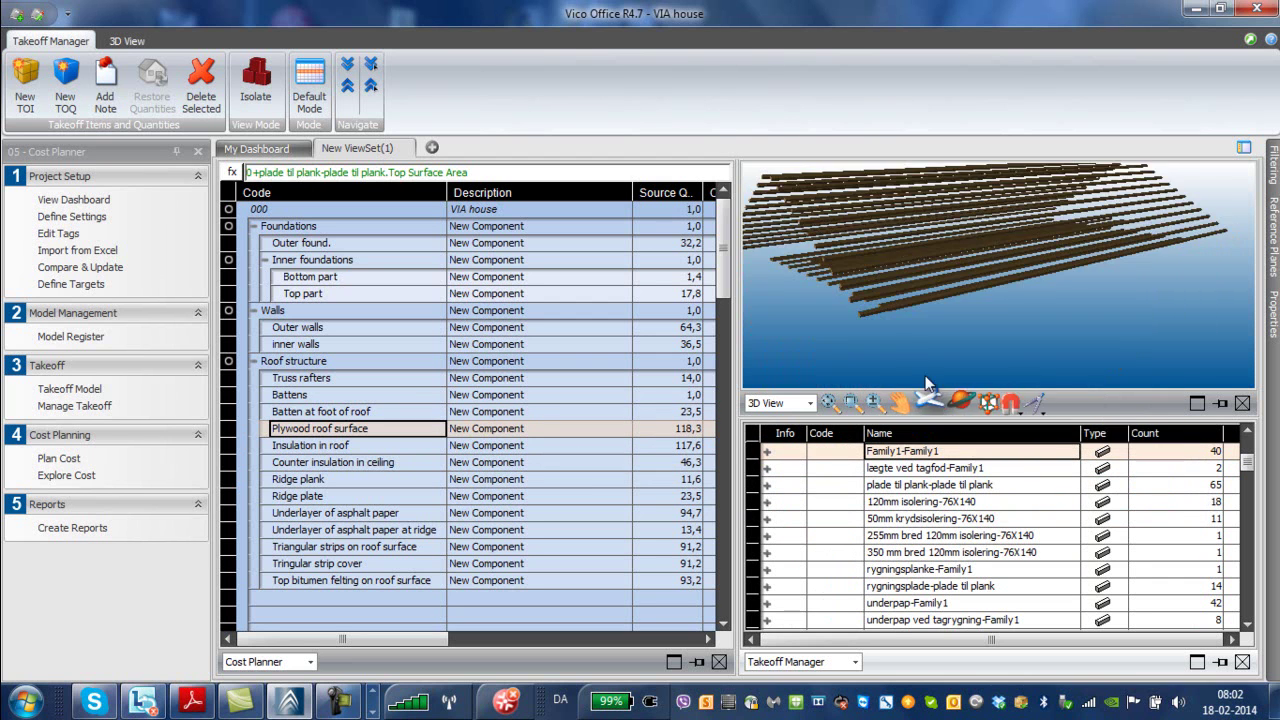
left_click(767, 452)
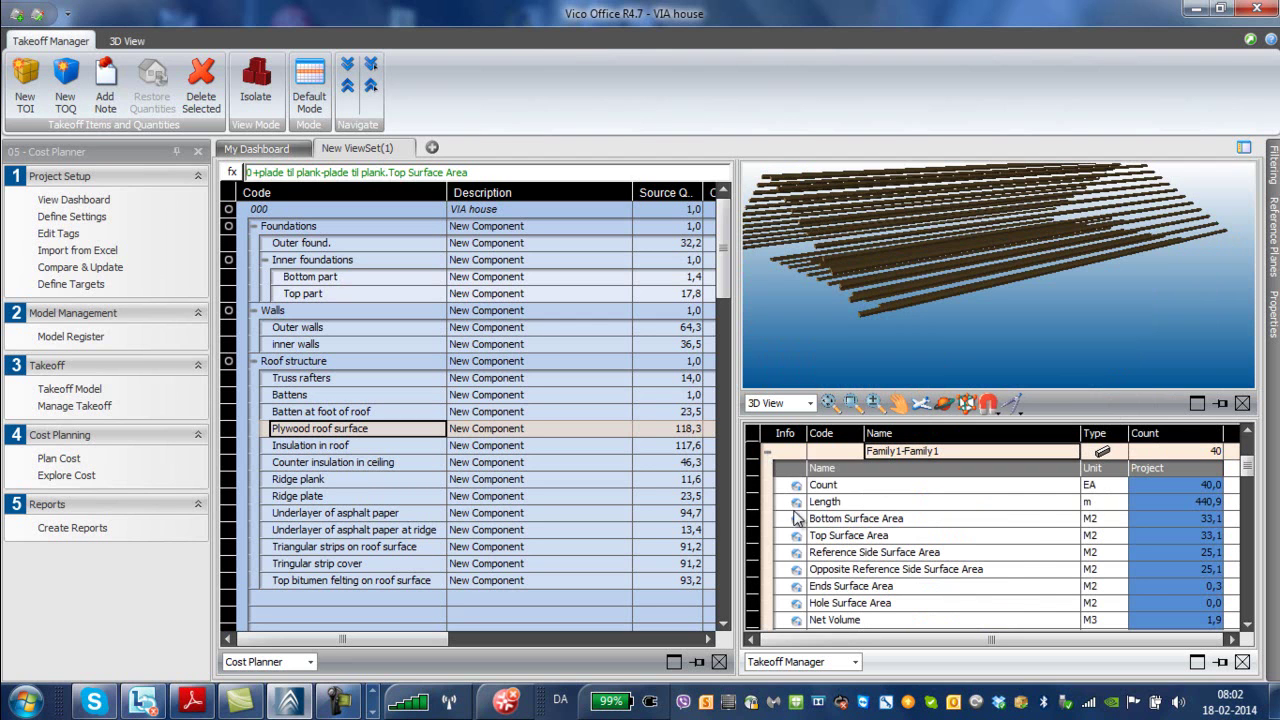
left_click(846, 506)
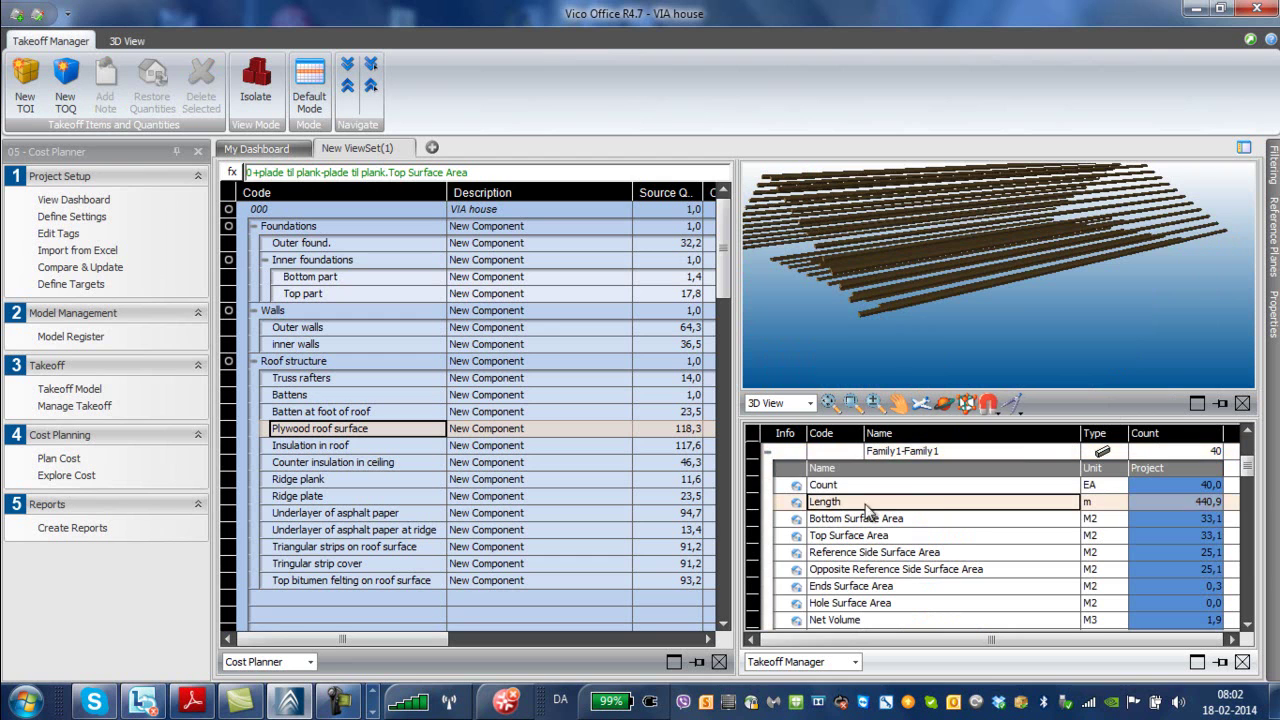
left_click_drag(798, 504, 553, 409)
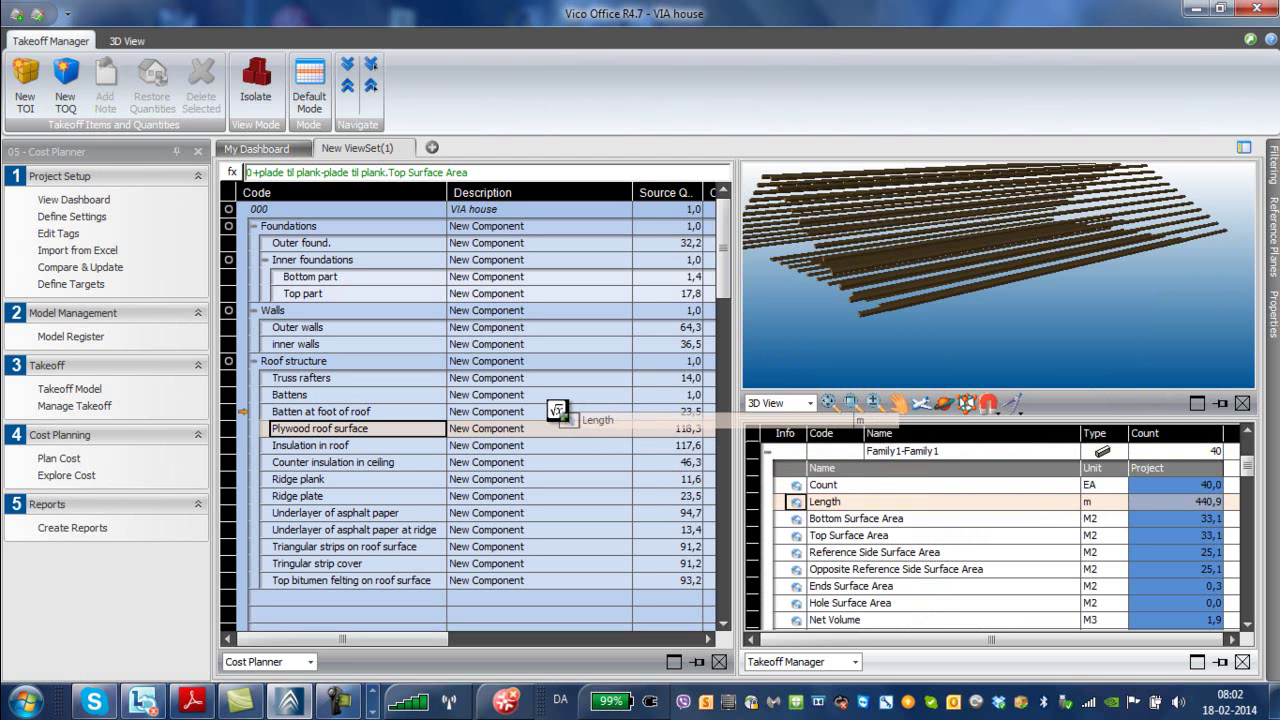
left_click_drag(556, 410, 545, 392)
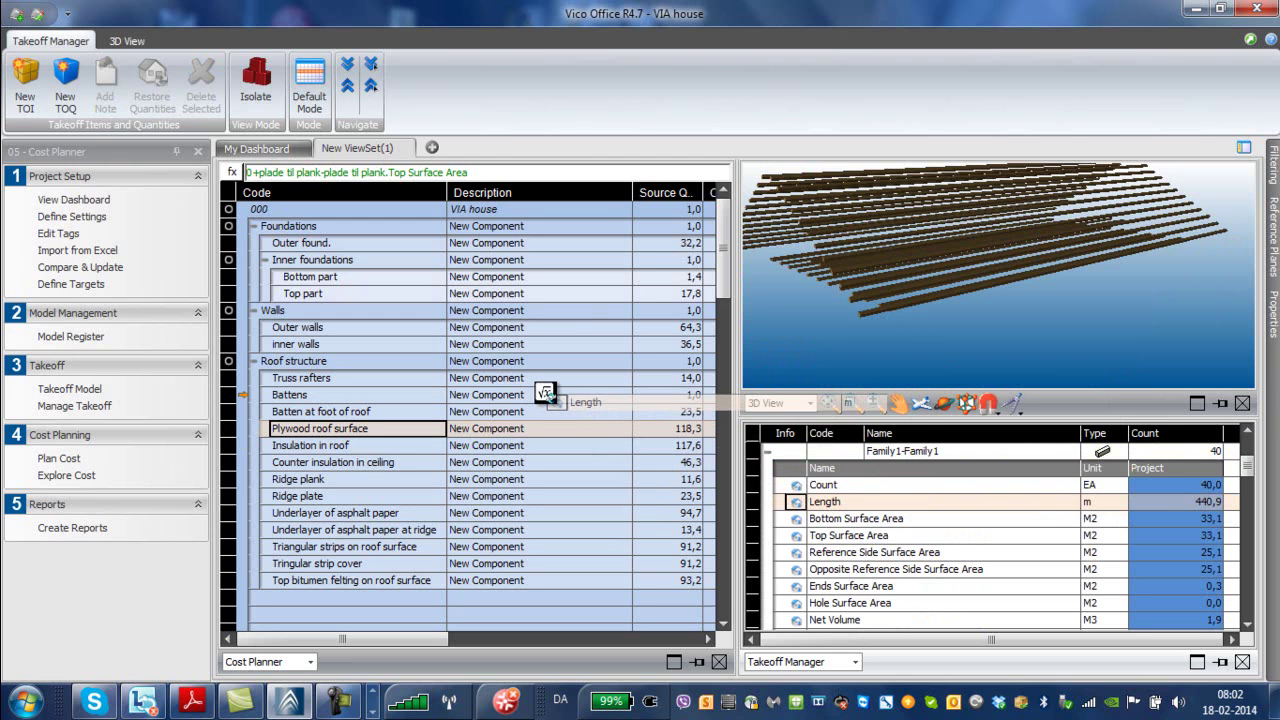
left_click_drag(545, 392, 546, 393)
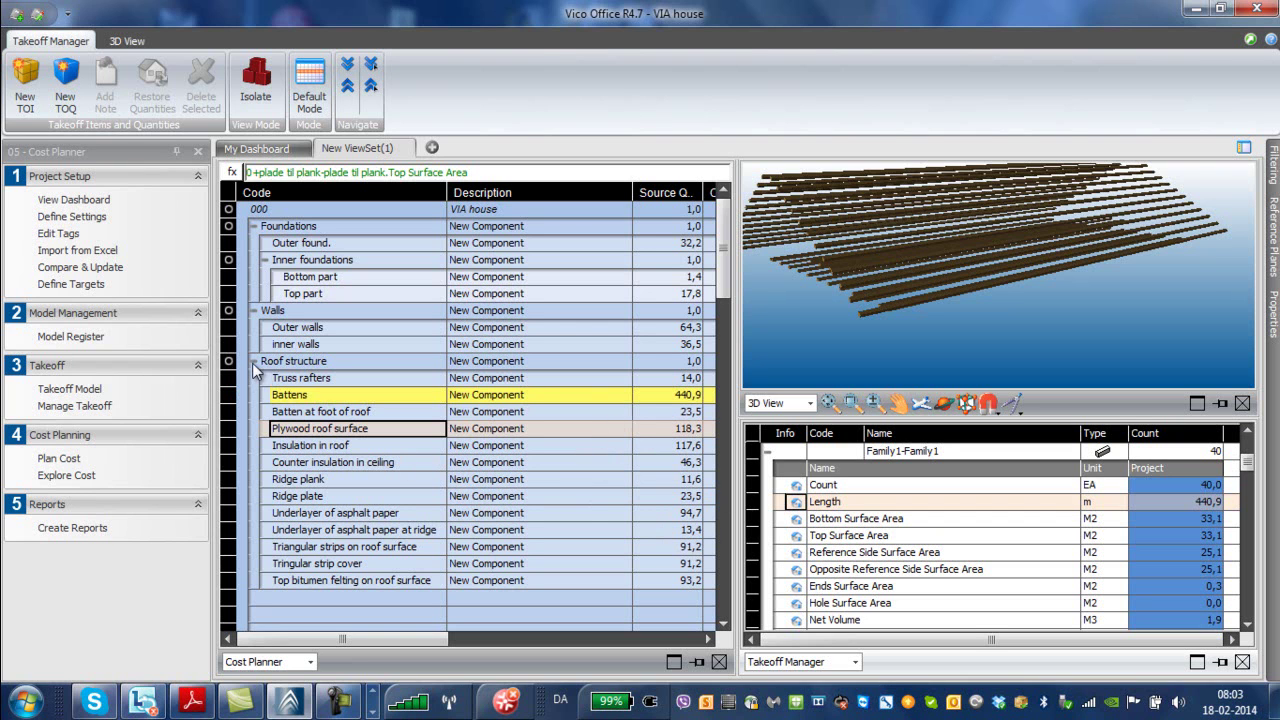
left_click(376, 496)
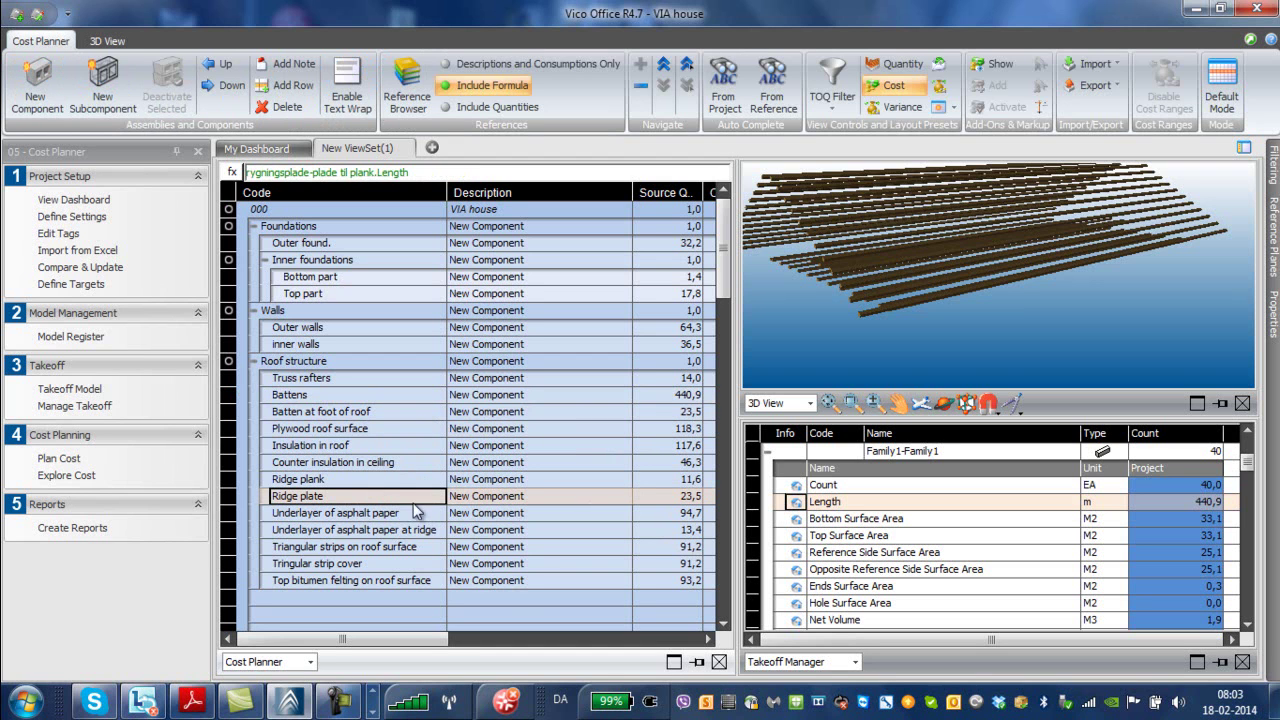
mouse_move(345, 706)
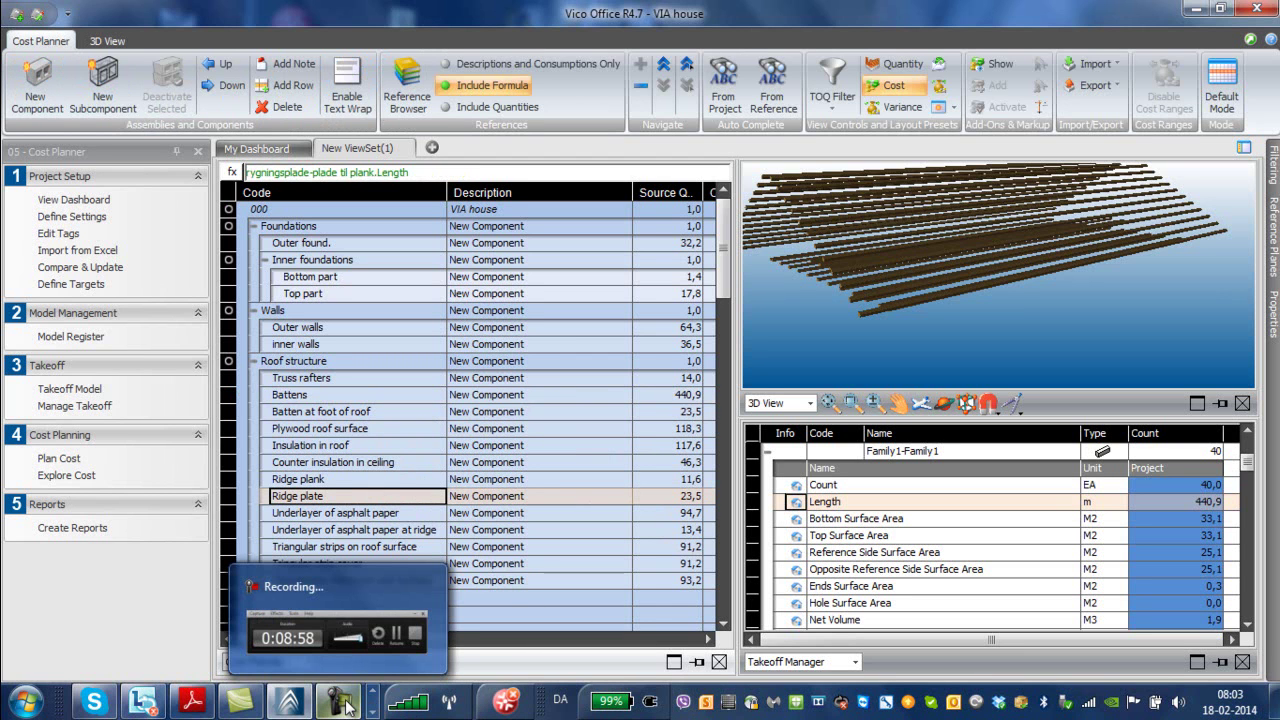
left_click(345, 703)
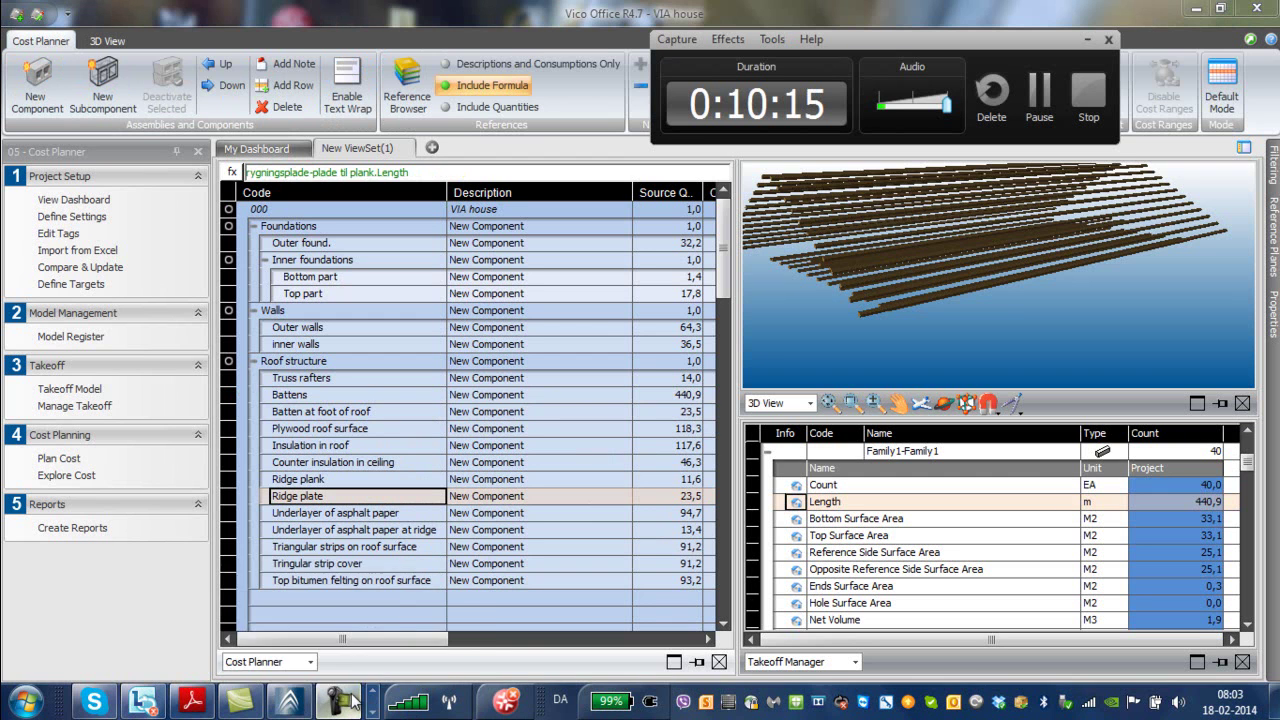
left_click(1086, 40)
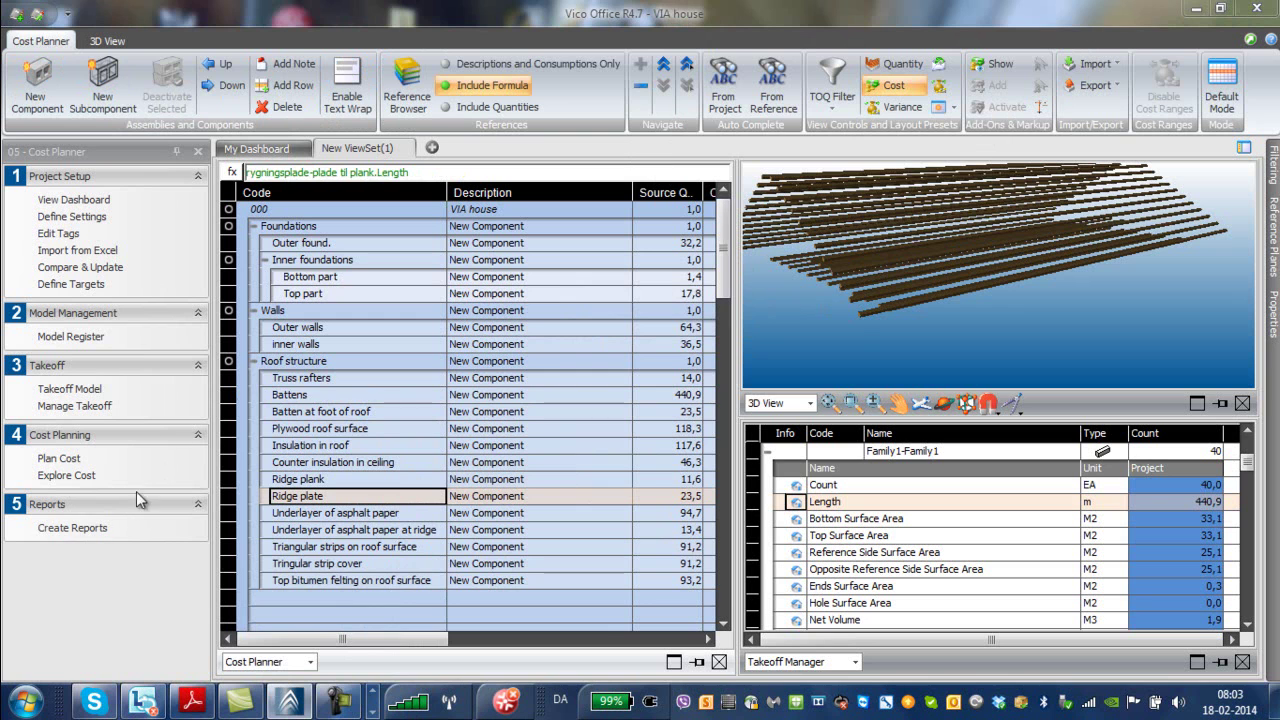
Step: Collapse the Roof structure, Walls and Foundations groups in the cost plan
left_click(256, 361)
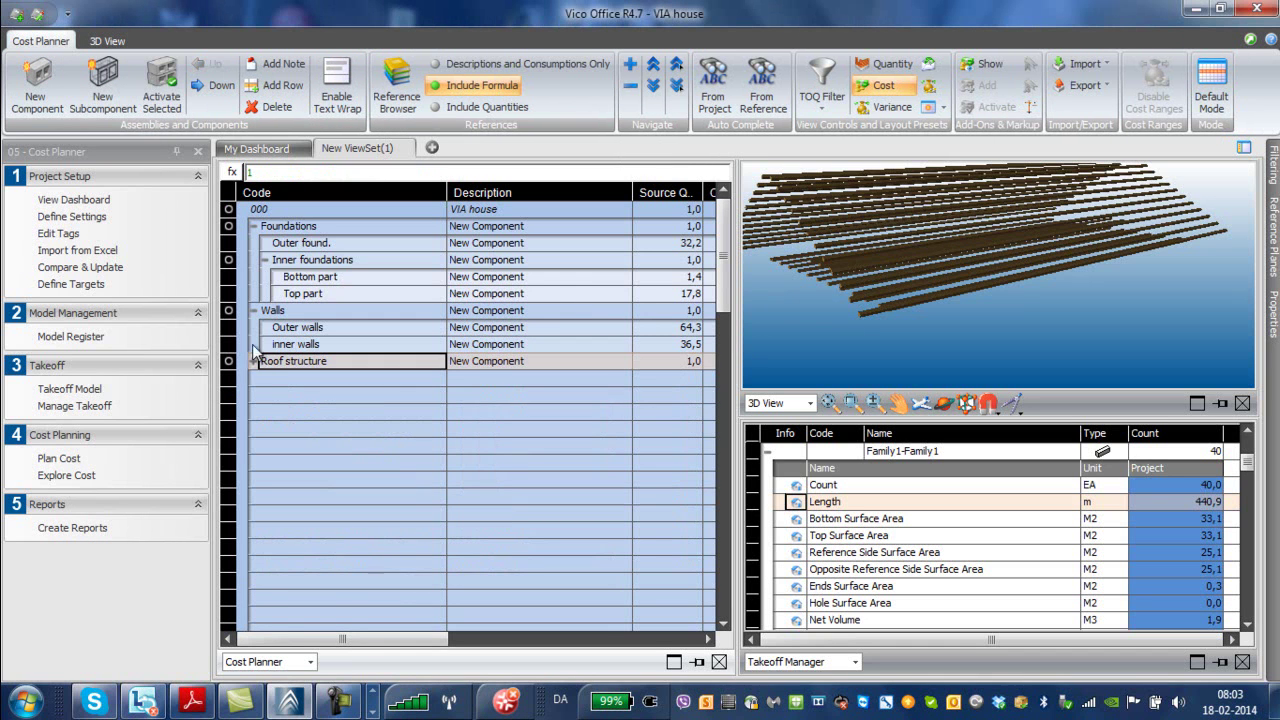
left_click(254, 309)
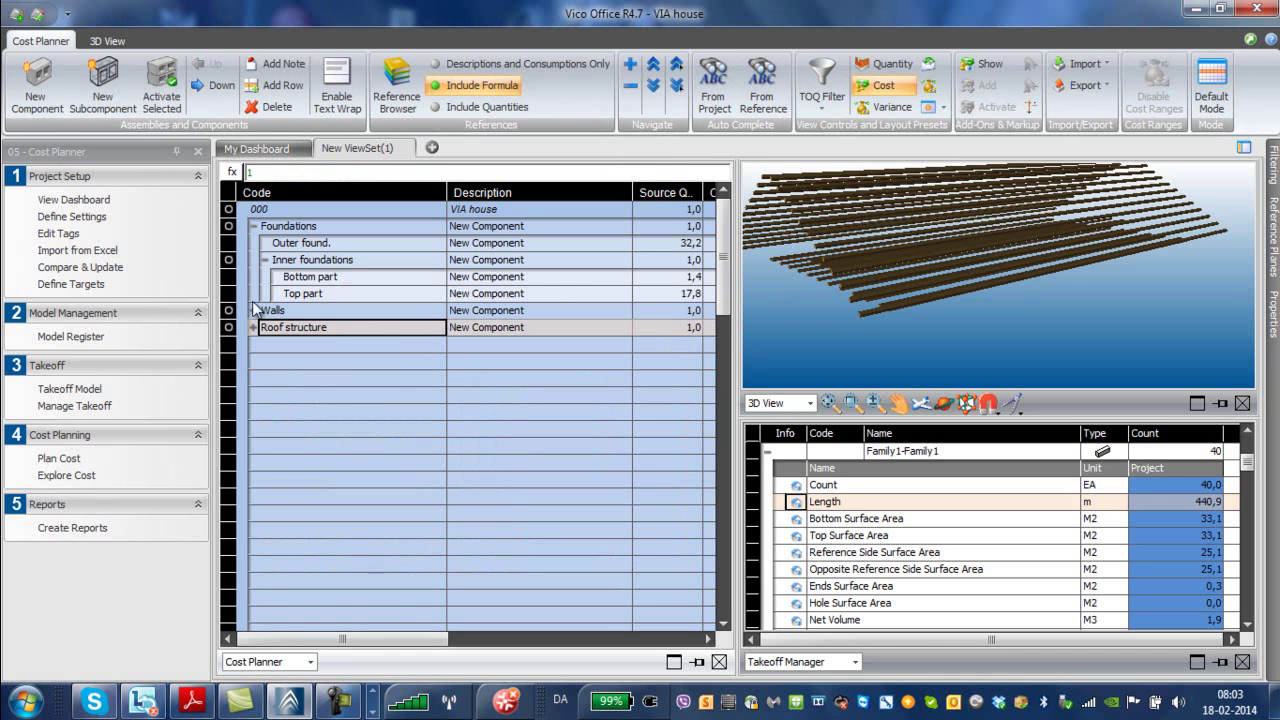
left_click(253, 226)
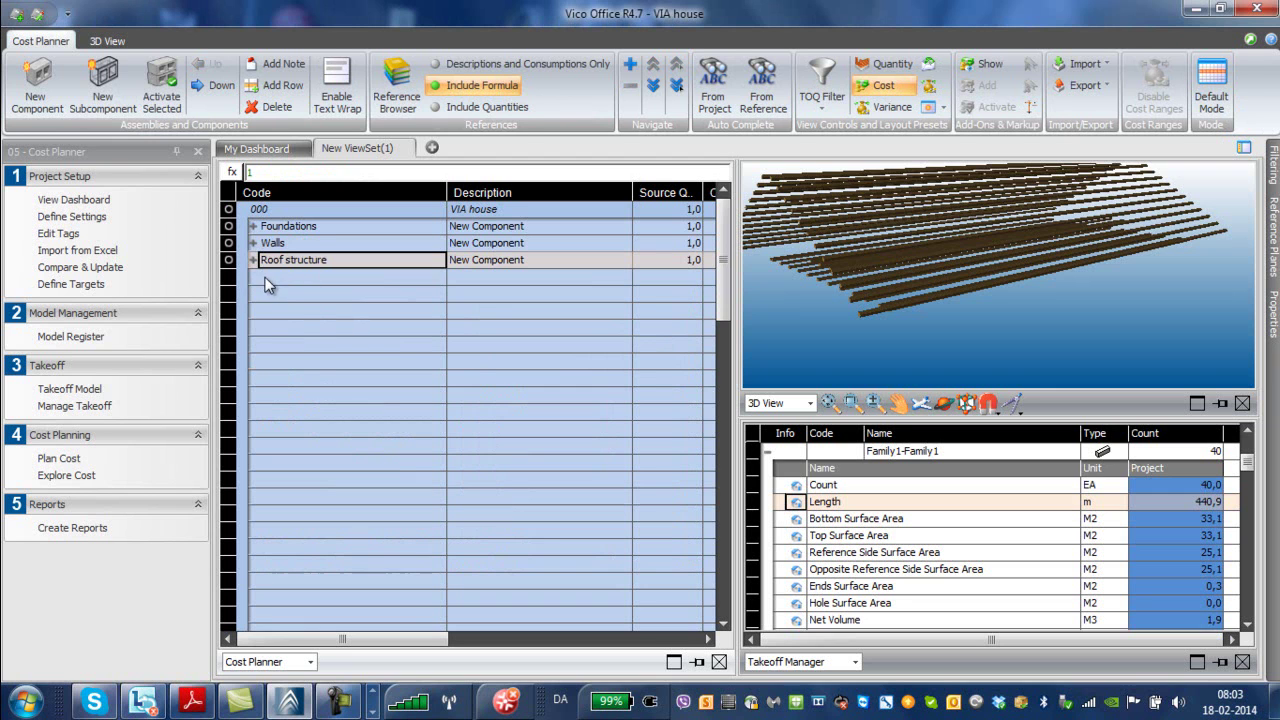
Step: Add a Roof gable component to the cost plan and nest it under the Roof structure group
left_click(270, 278)
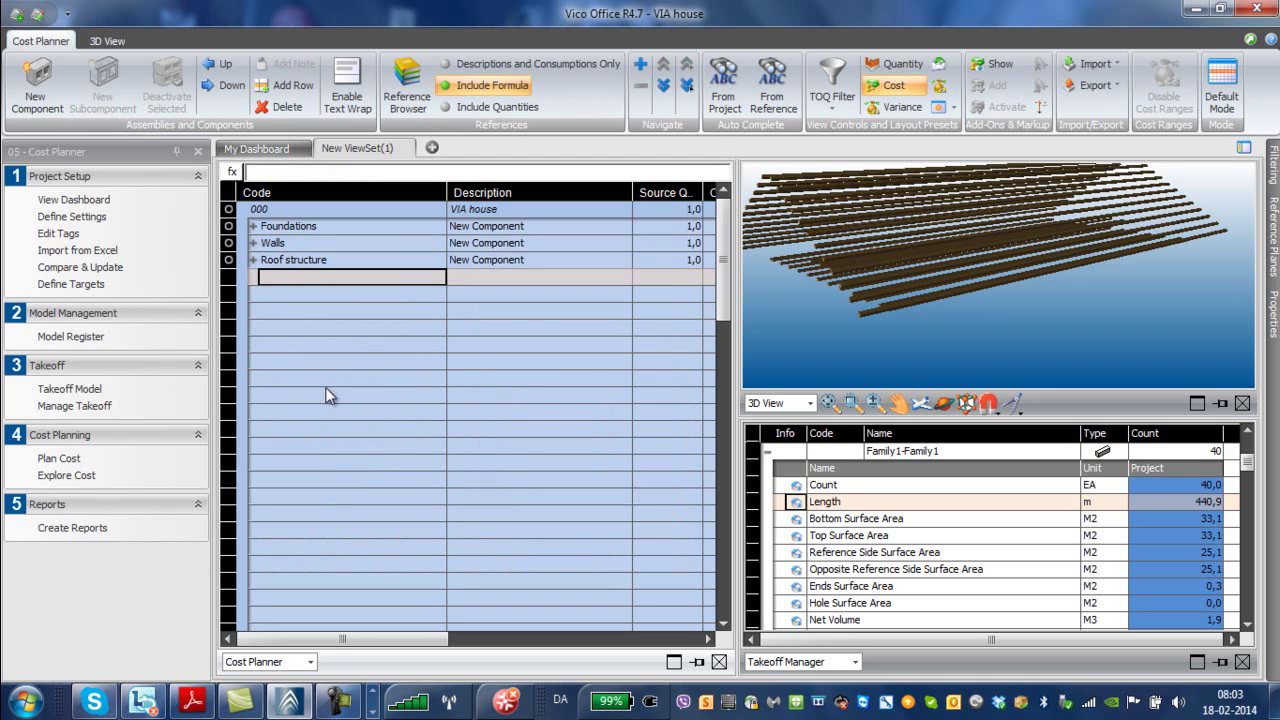
left_click(254, 259)
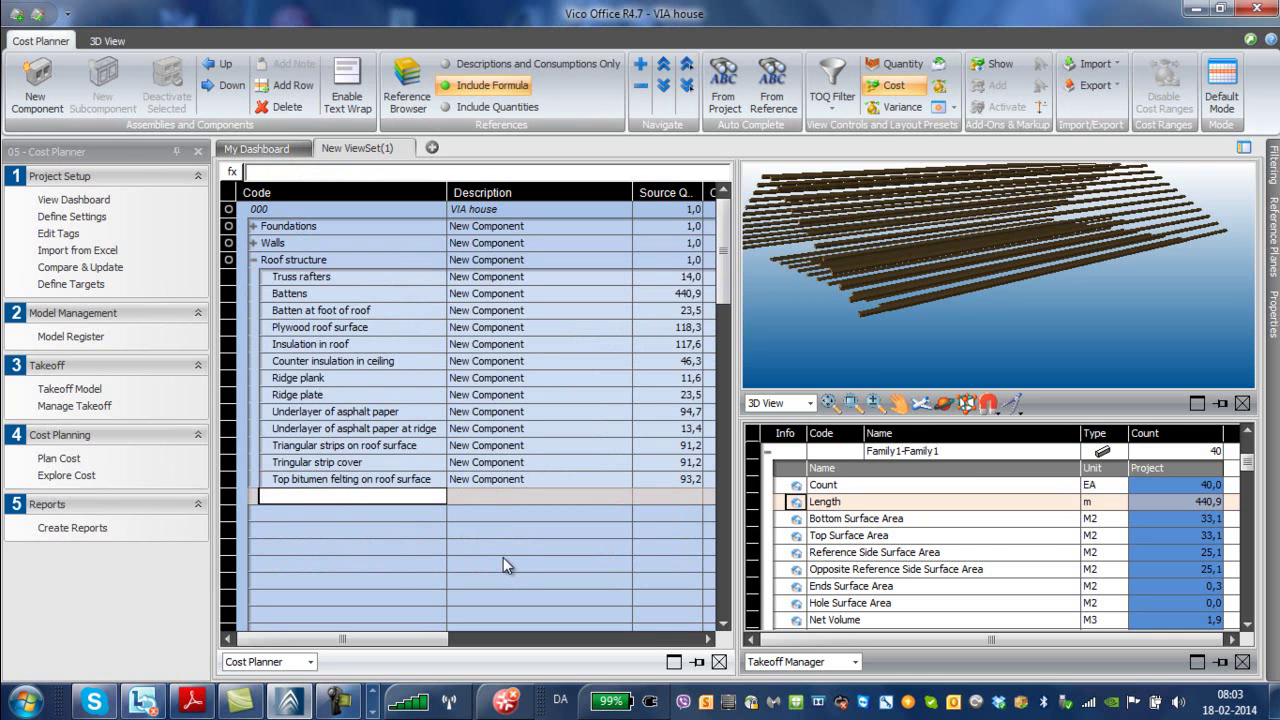
type("of gable")
key("Return")
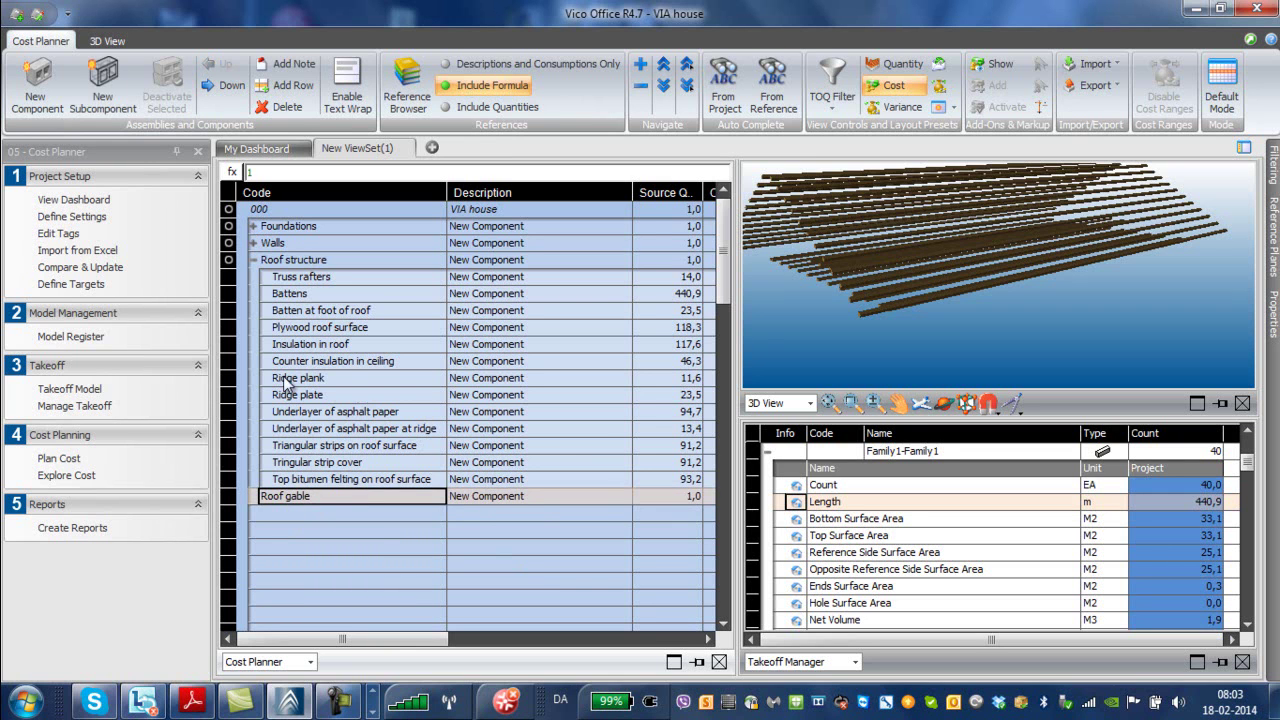
left_click(225, 85)
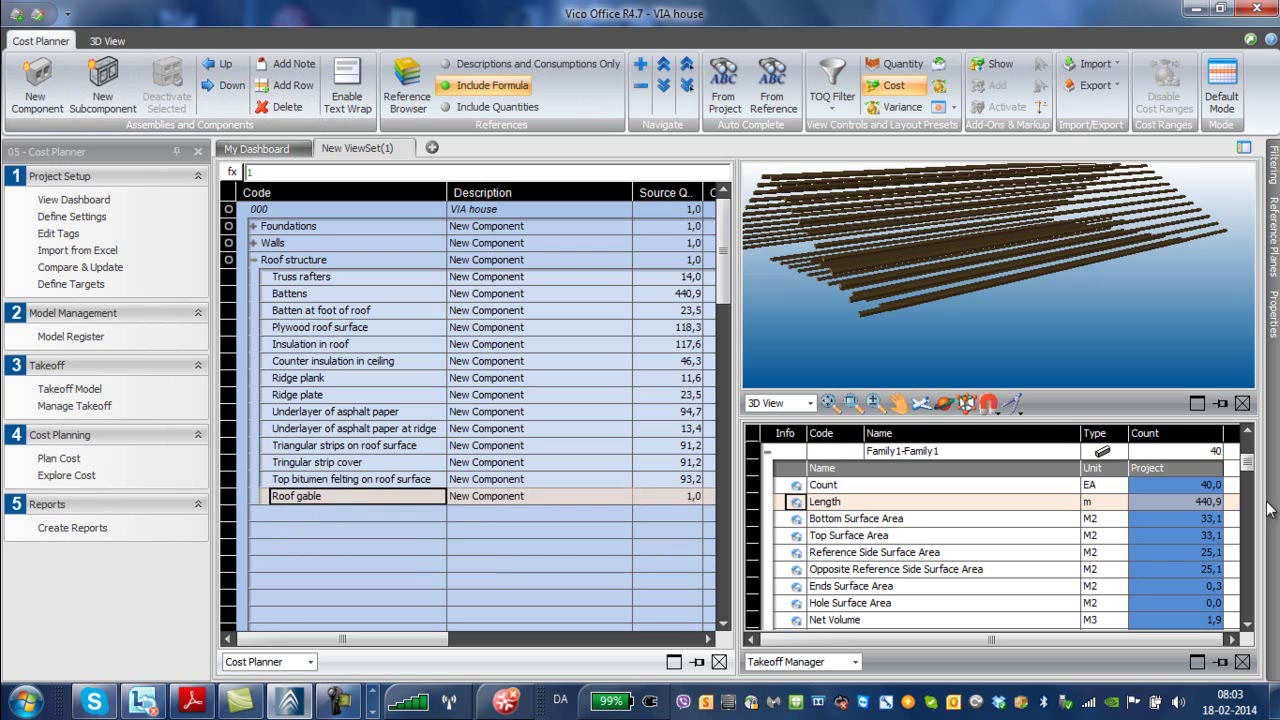
Step: Show gavlbeklædning-gavlbeklædning in the 3D model and assign its Count to the Roof gable component
left_click_drag(1250, 468, 1253, 534)
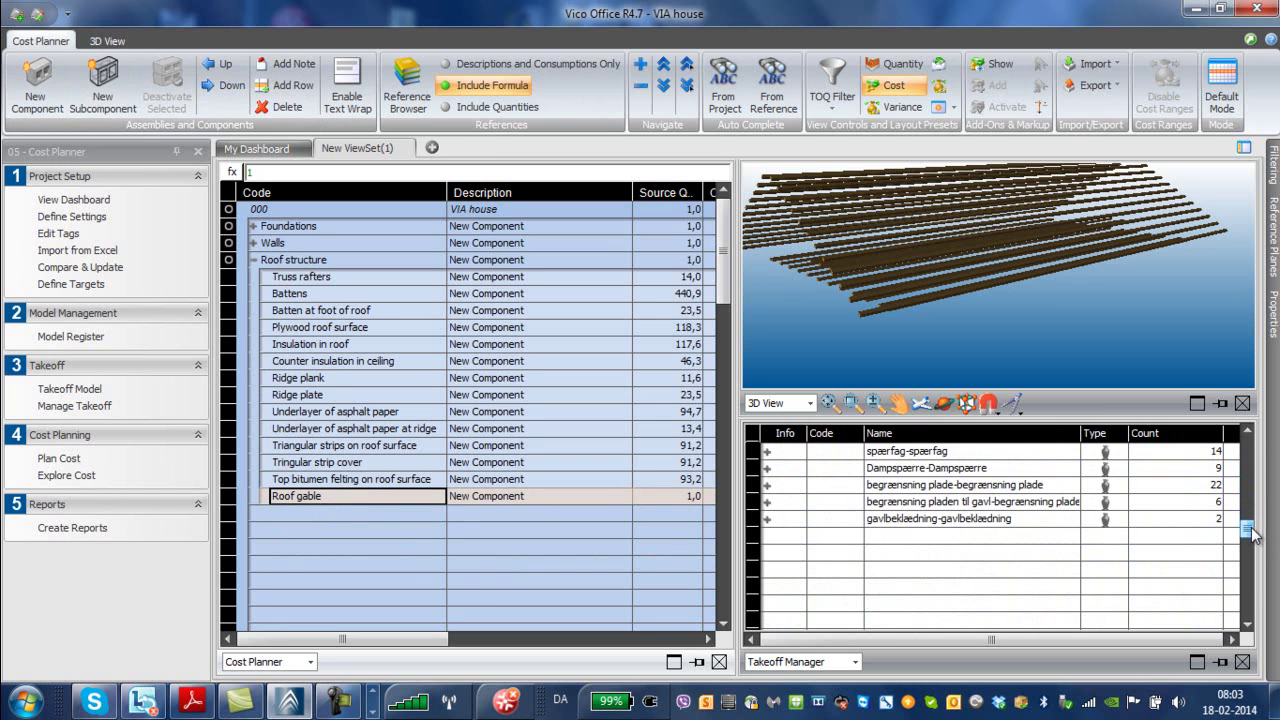
left_click(944, 521)
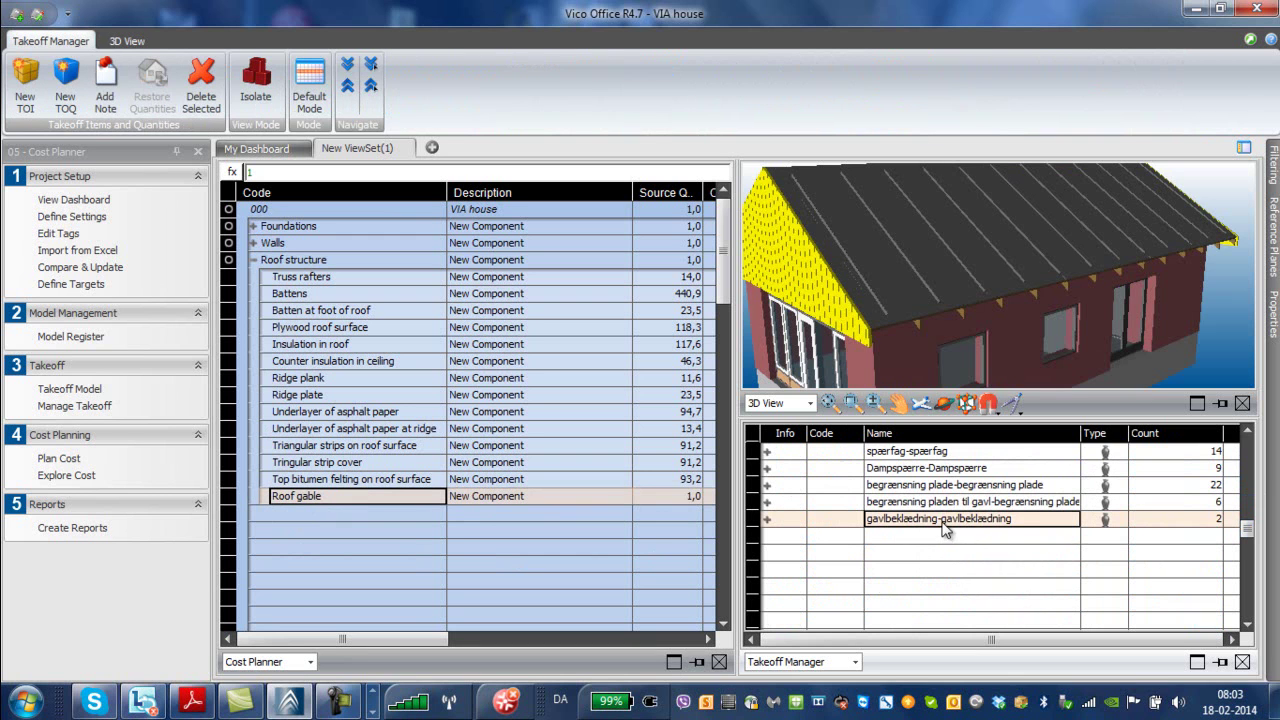
left_click(945, 405)
mouse_move(1070, 353)
left_mouse_down()
mouse_move(1021, 364)
mouse_move(943, 340)
mouse_move(1076, 352)
left_mouse_up()
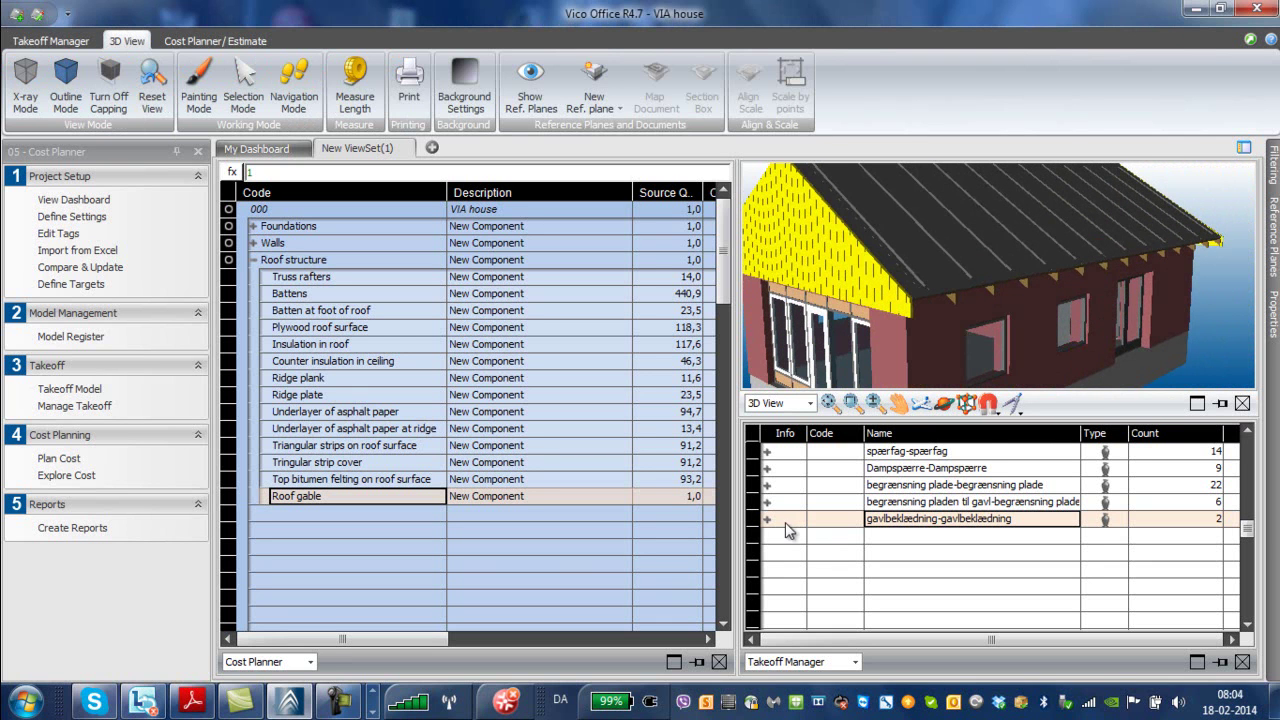
left_click(768, 520)
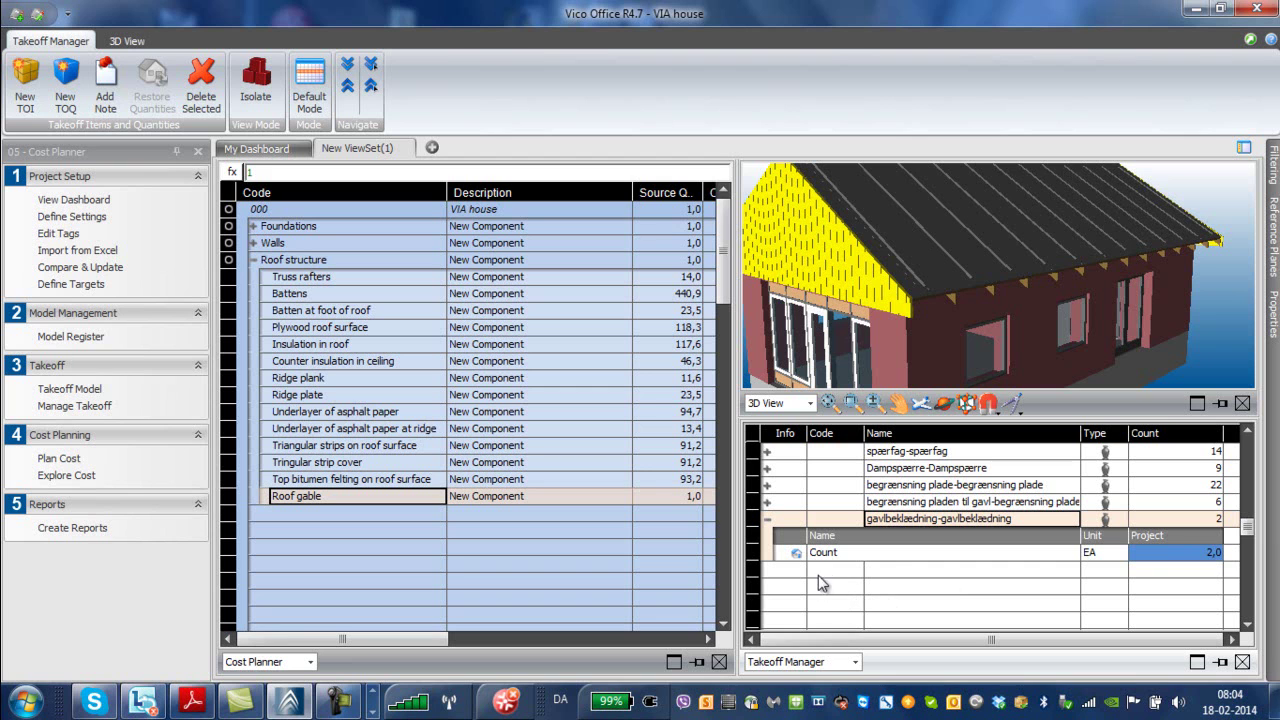
left_click(882, 556)
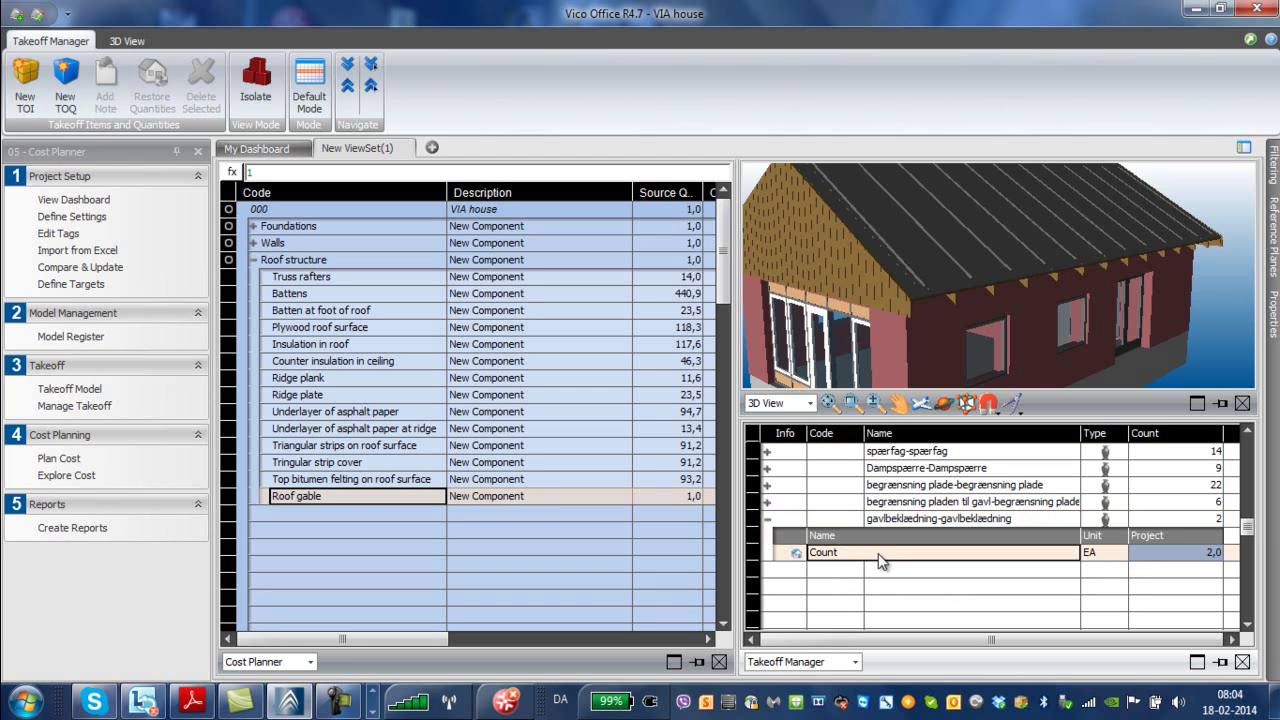
left_click_drag(793, 556, 416, 498)
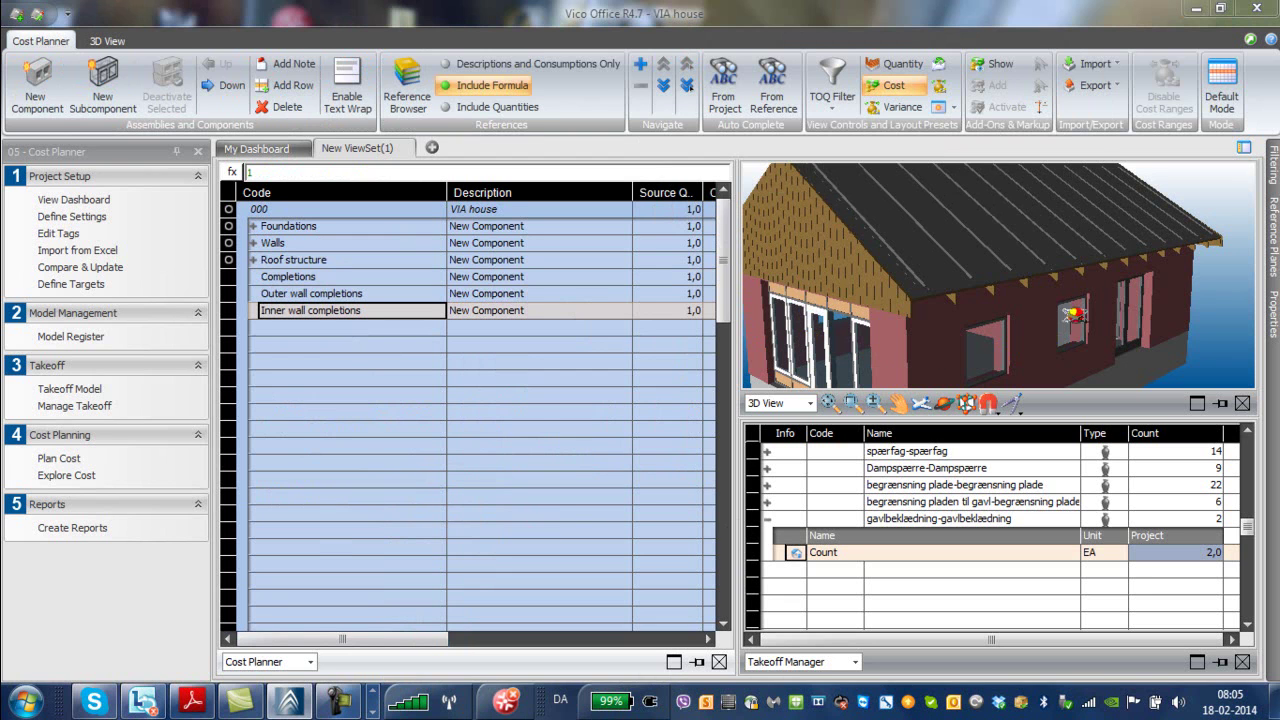
Step: Nest the Outer wall completions and Inner wall completions components under the Completions group
left_click(261, 294)
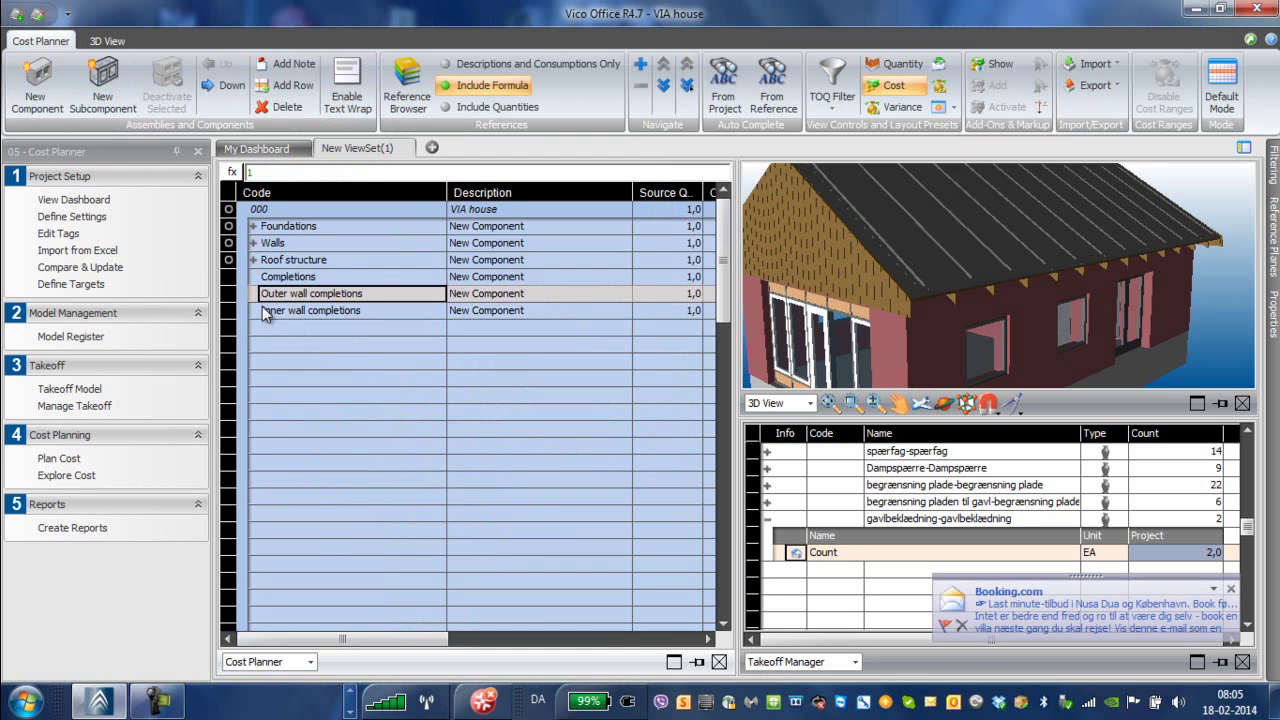
left_click(262, 308, "shift")
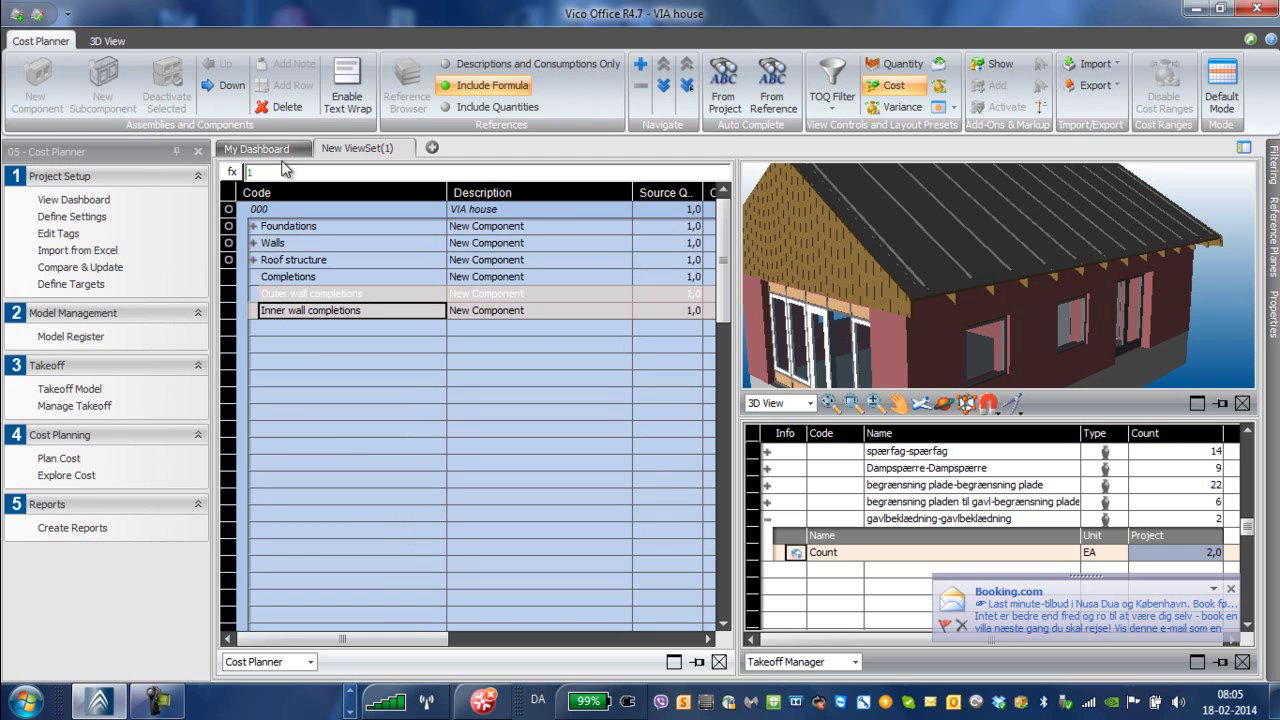
left_click(232, 87)
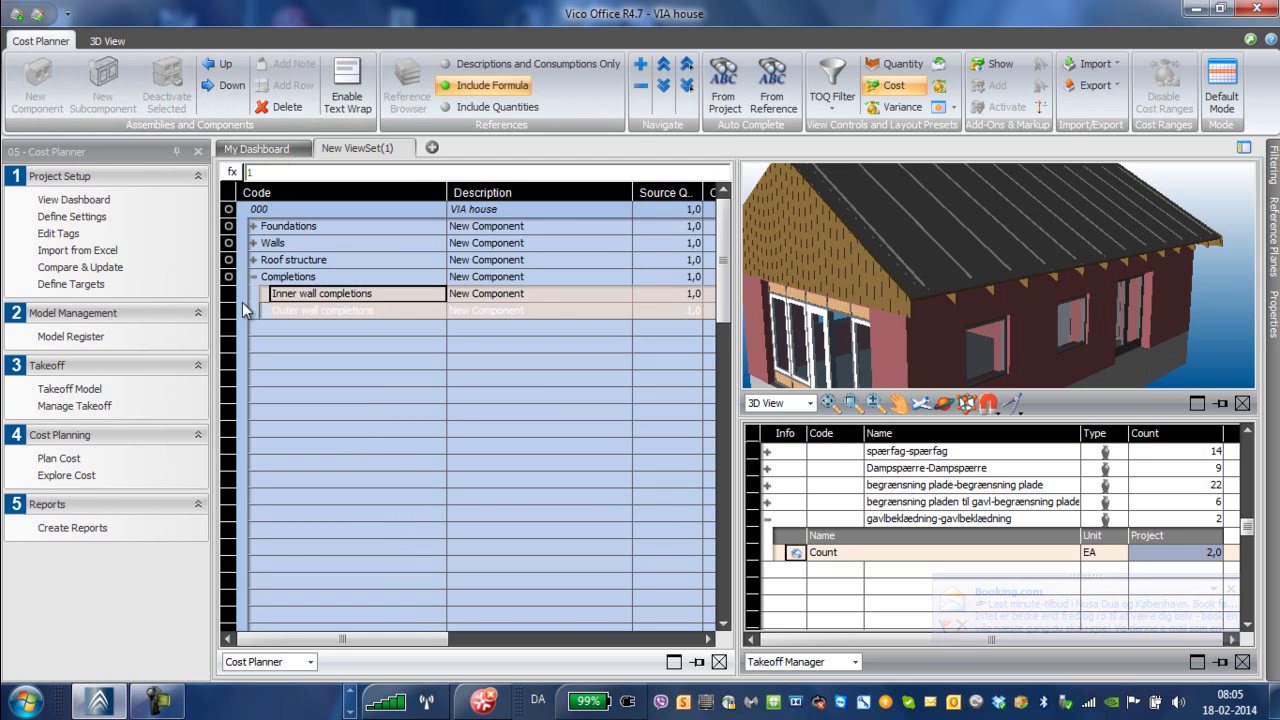
left_click(254, 277)
left_click(268, 318)
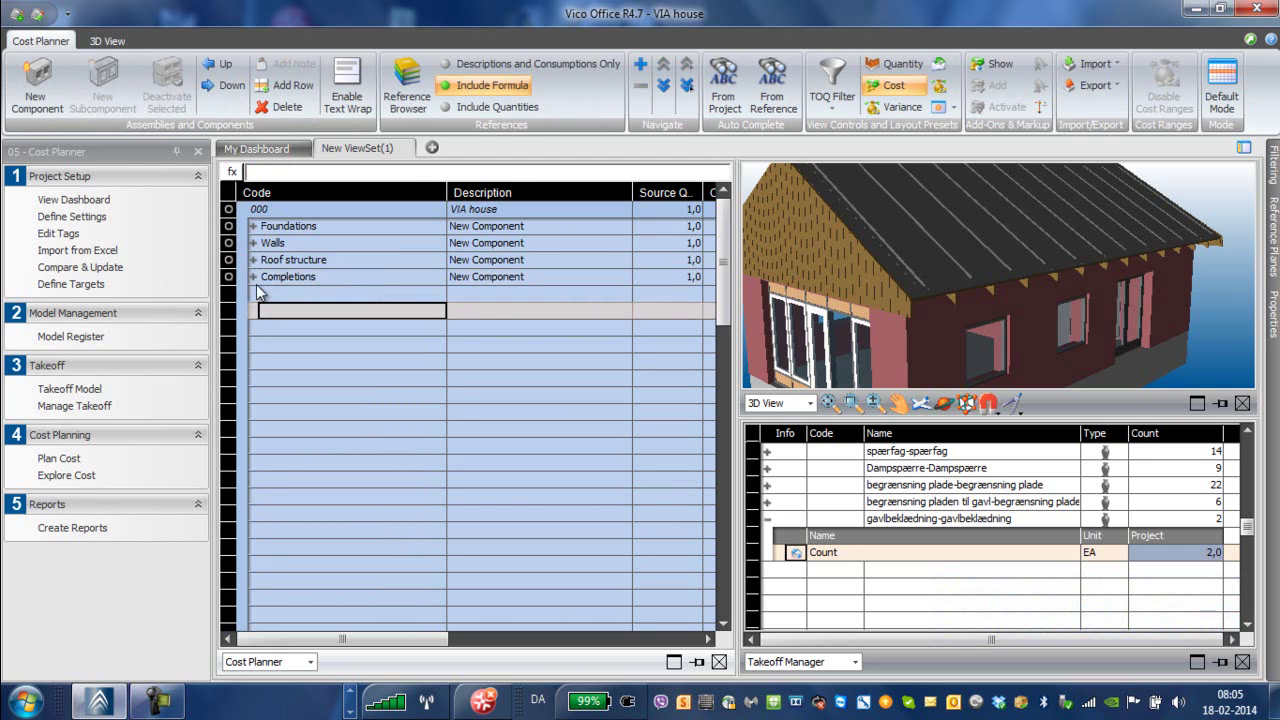
left_click(254, 277)
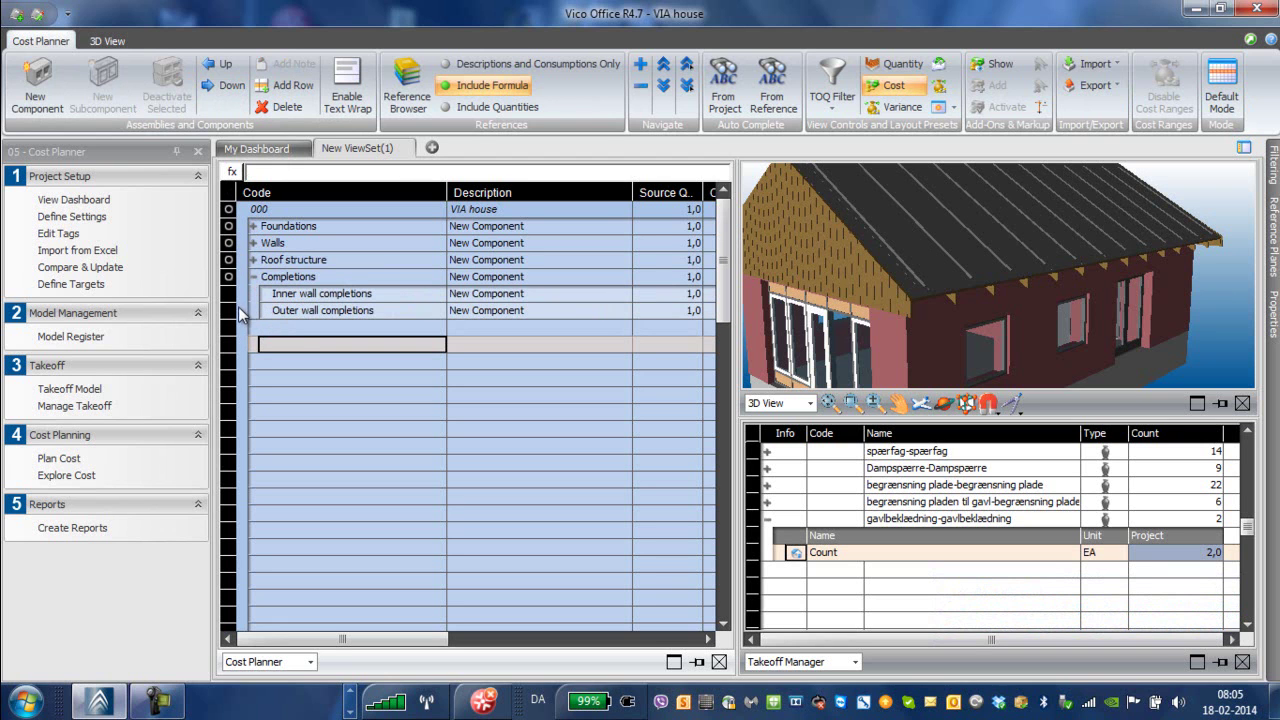
left_click(242, 309)
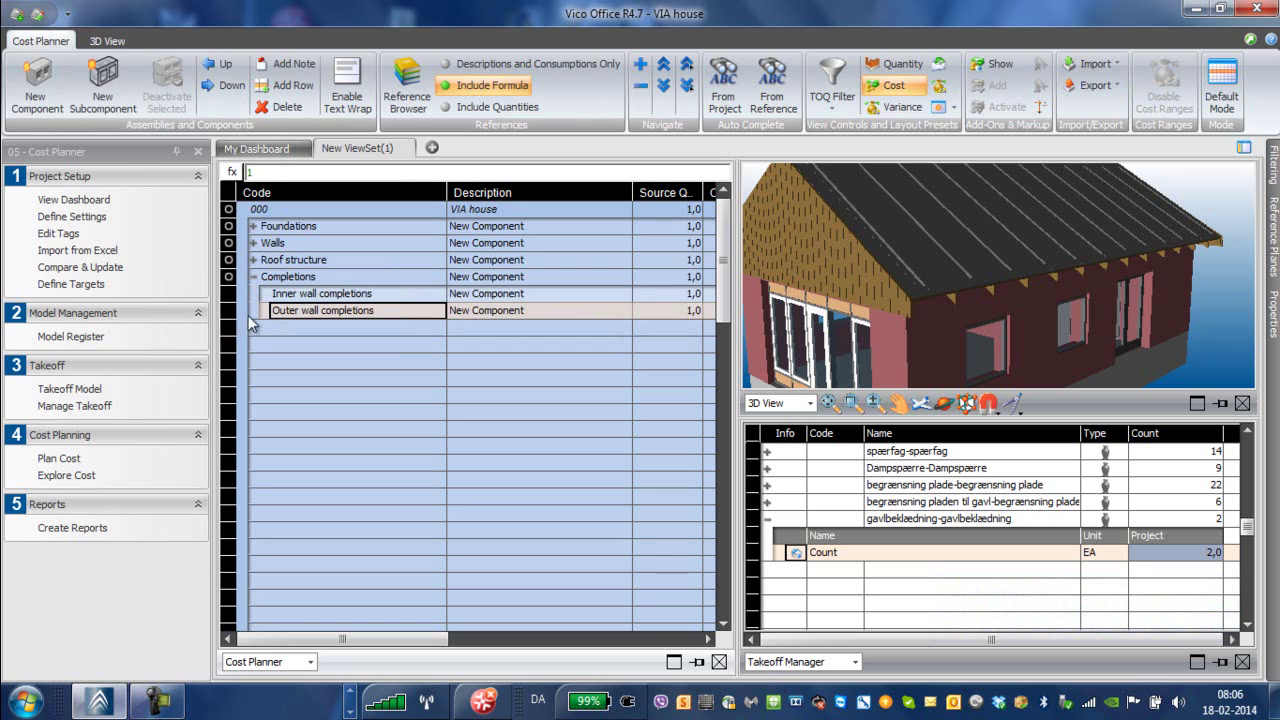
left_click(288, 87)
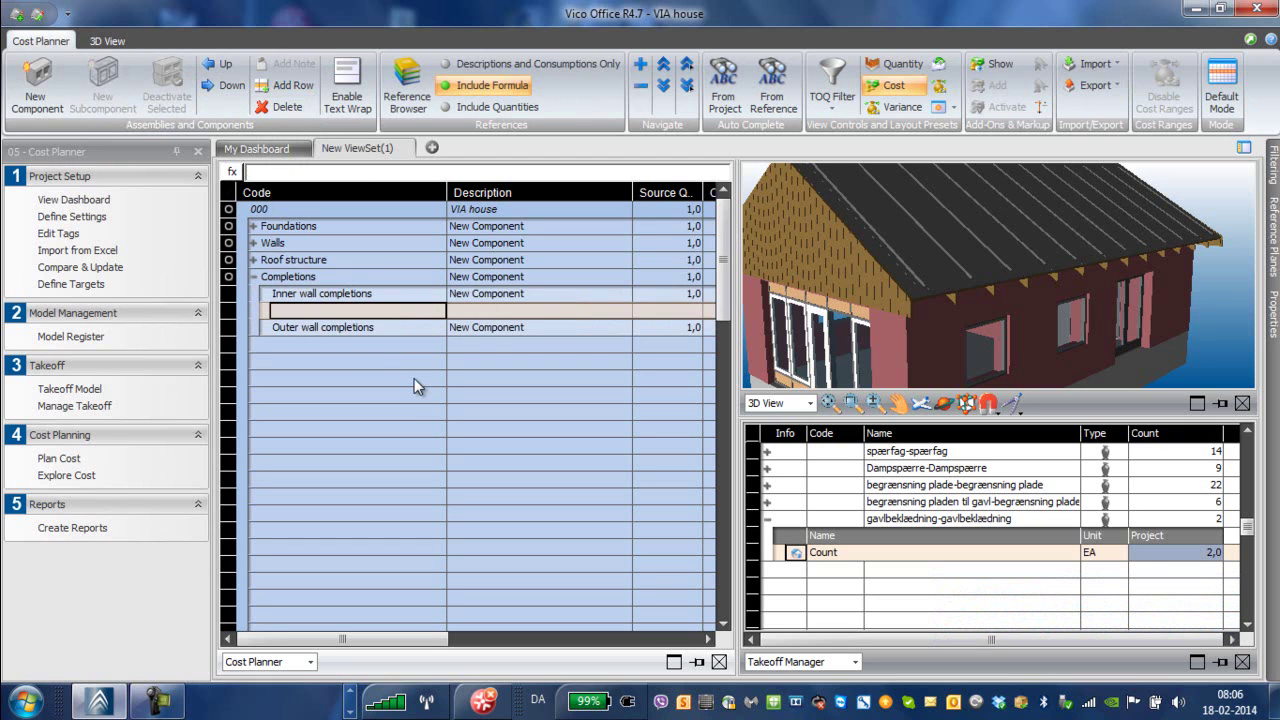
type("Doors")
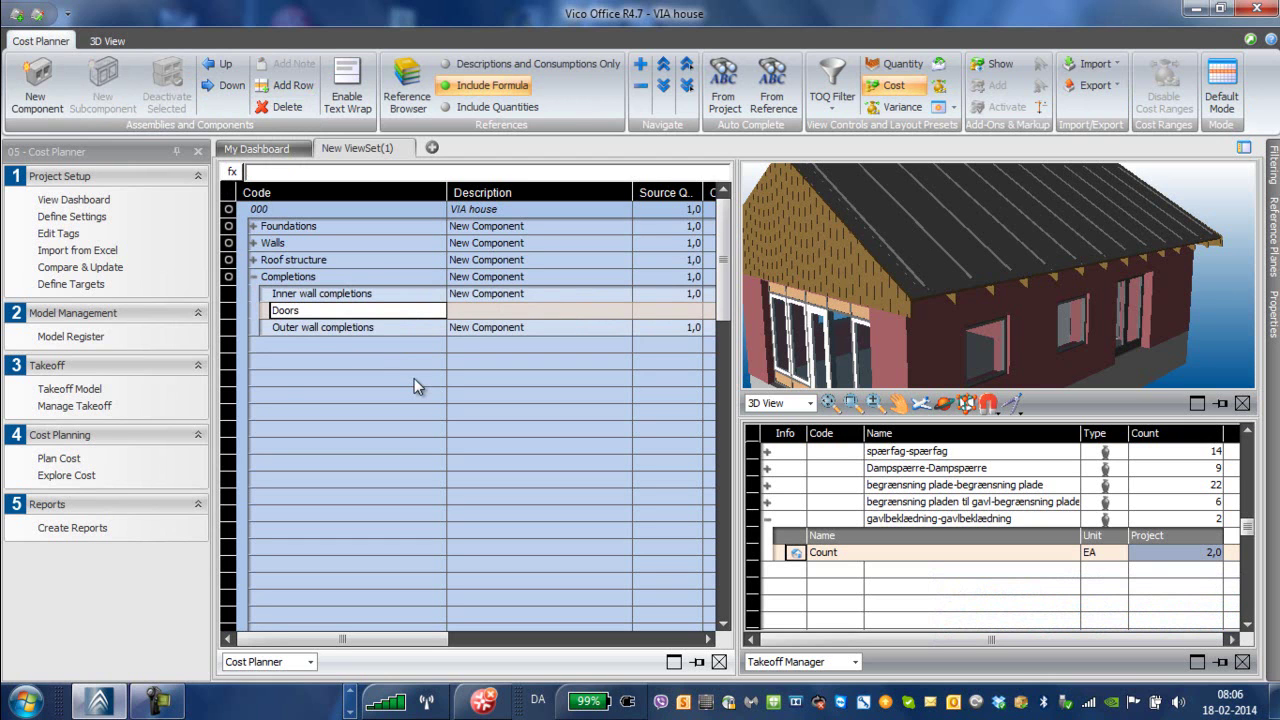
key("Return")
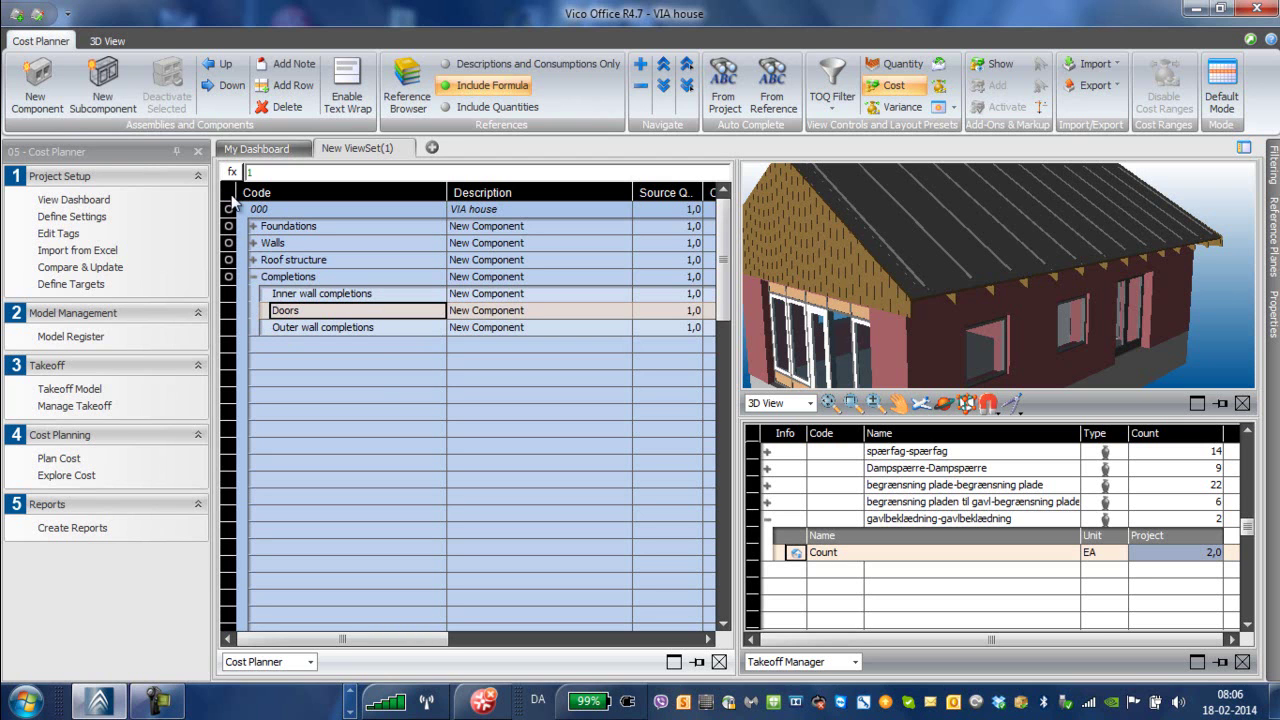
left_click(232, 90)
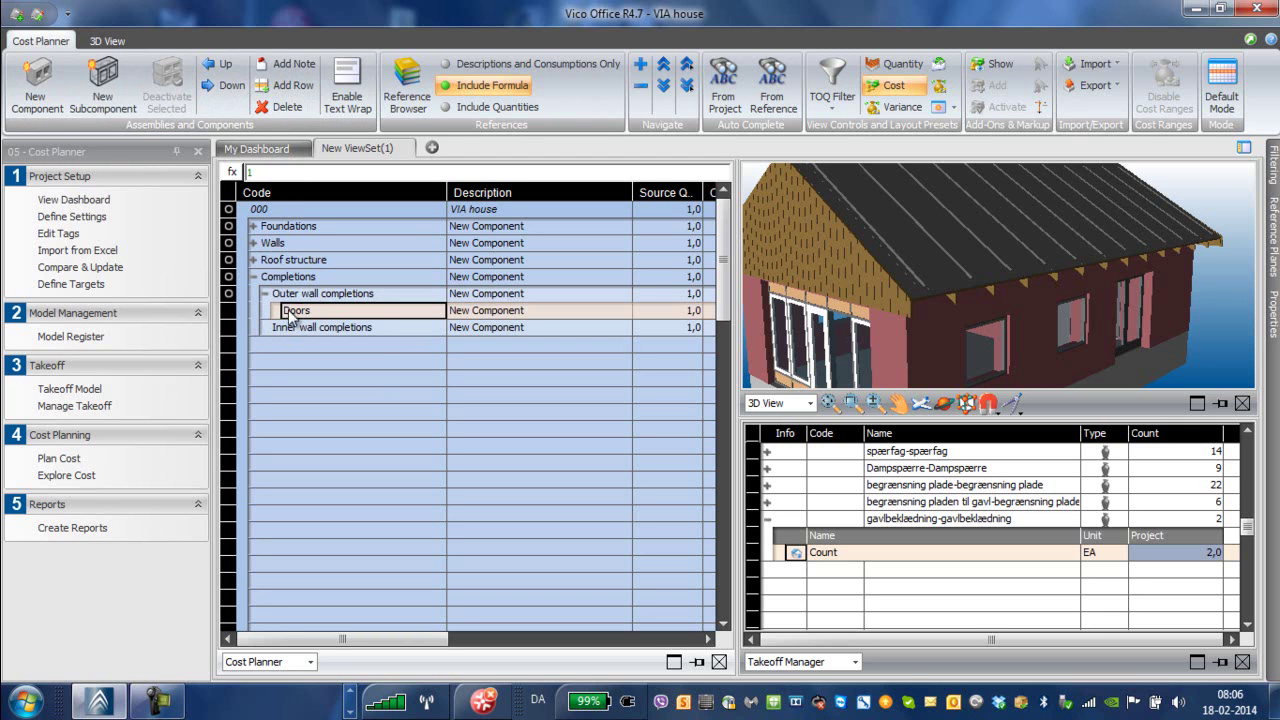
left_click(289, 106)
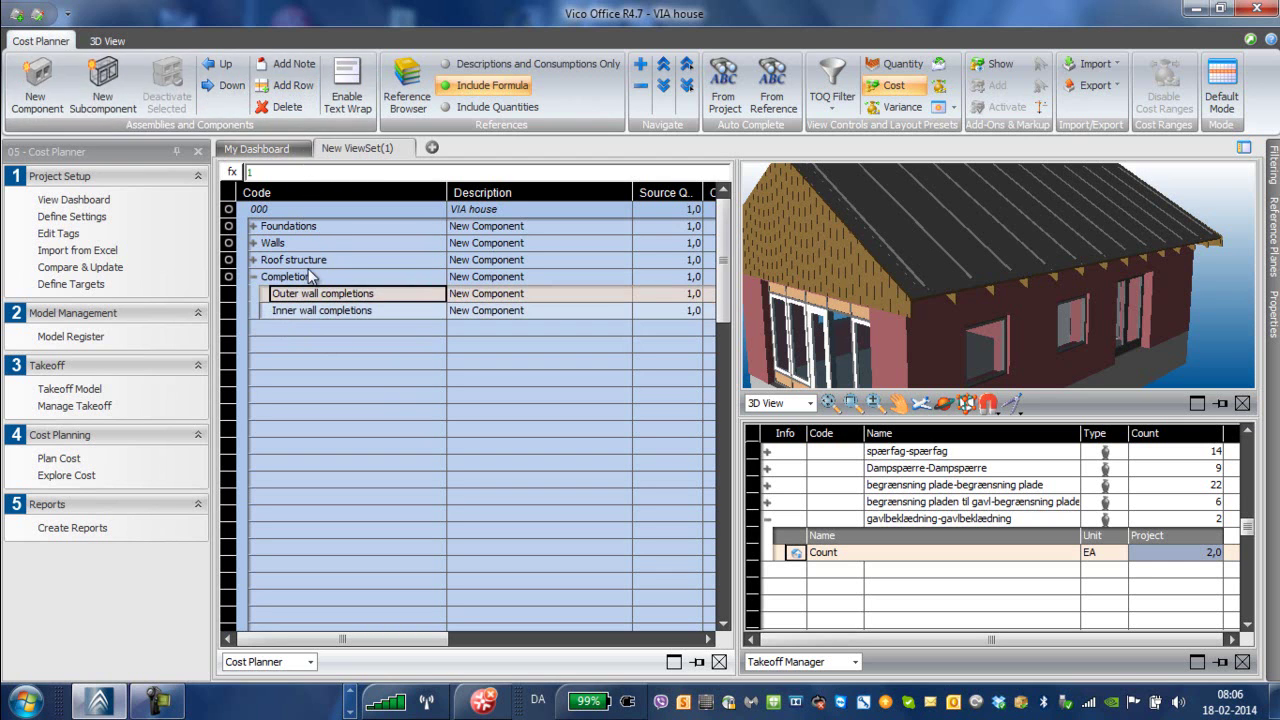
Step: Add a Doors component nested under Inner wall completions and collapse that subgroup
left_click(279, 326)
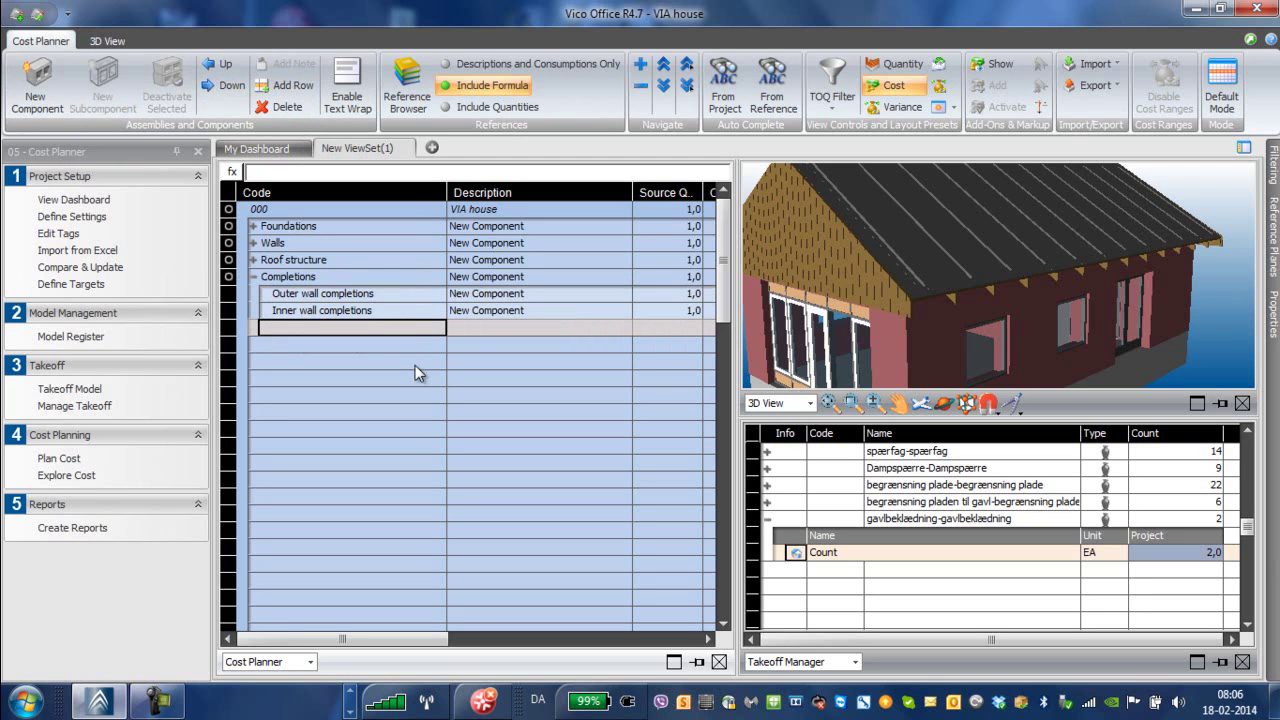
type("Doors")
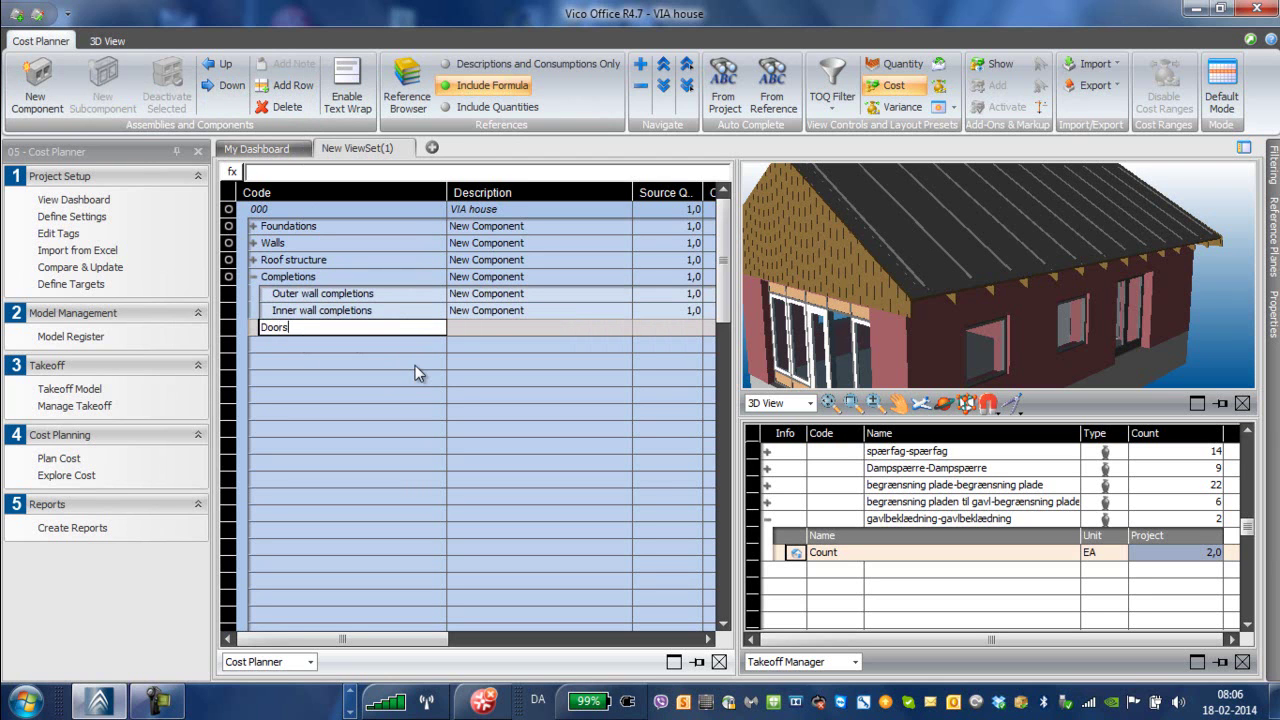
key("Return")
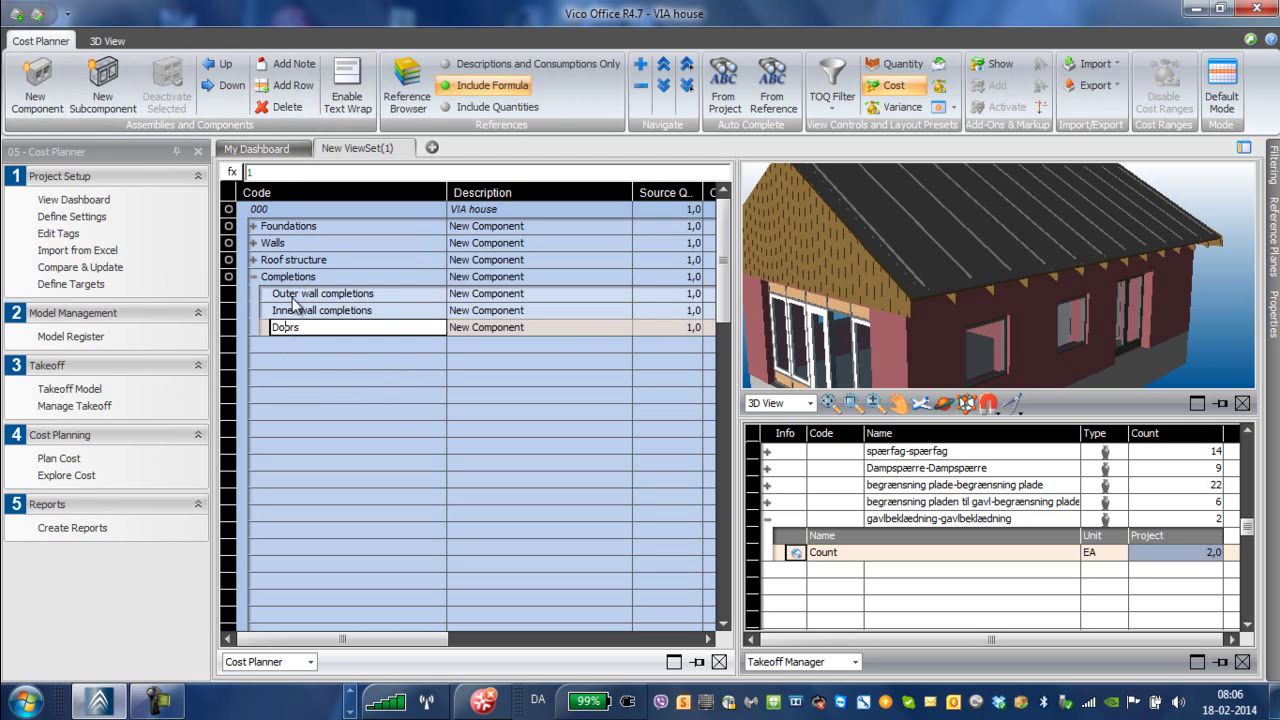
left_click(282, 363)
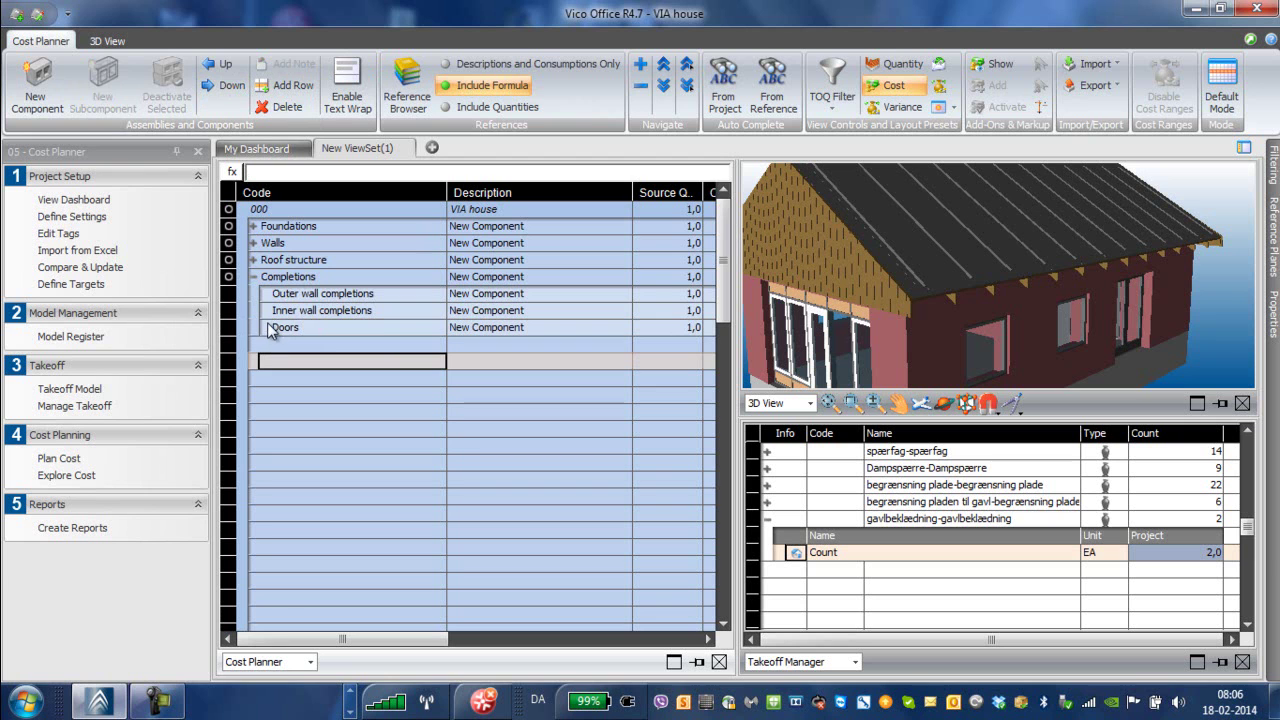
left_click(278, 328)
left_click(216, 88)
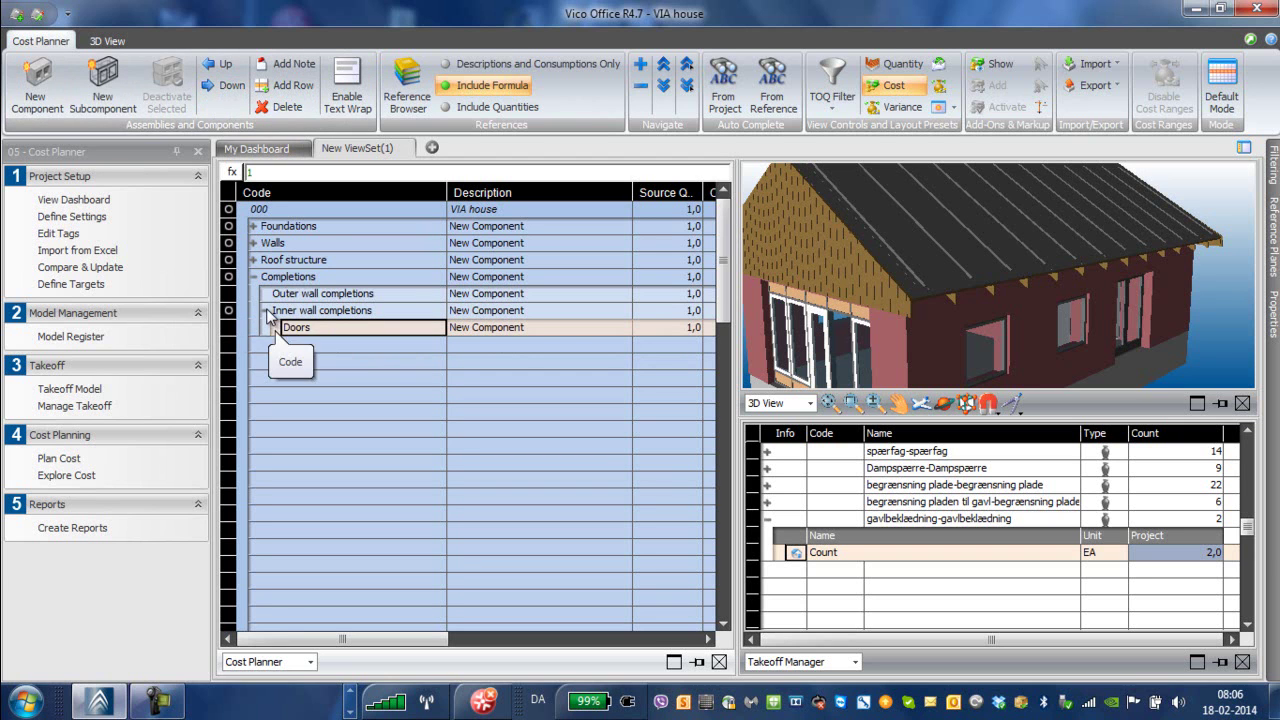
left_click(266, 312)
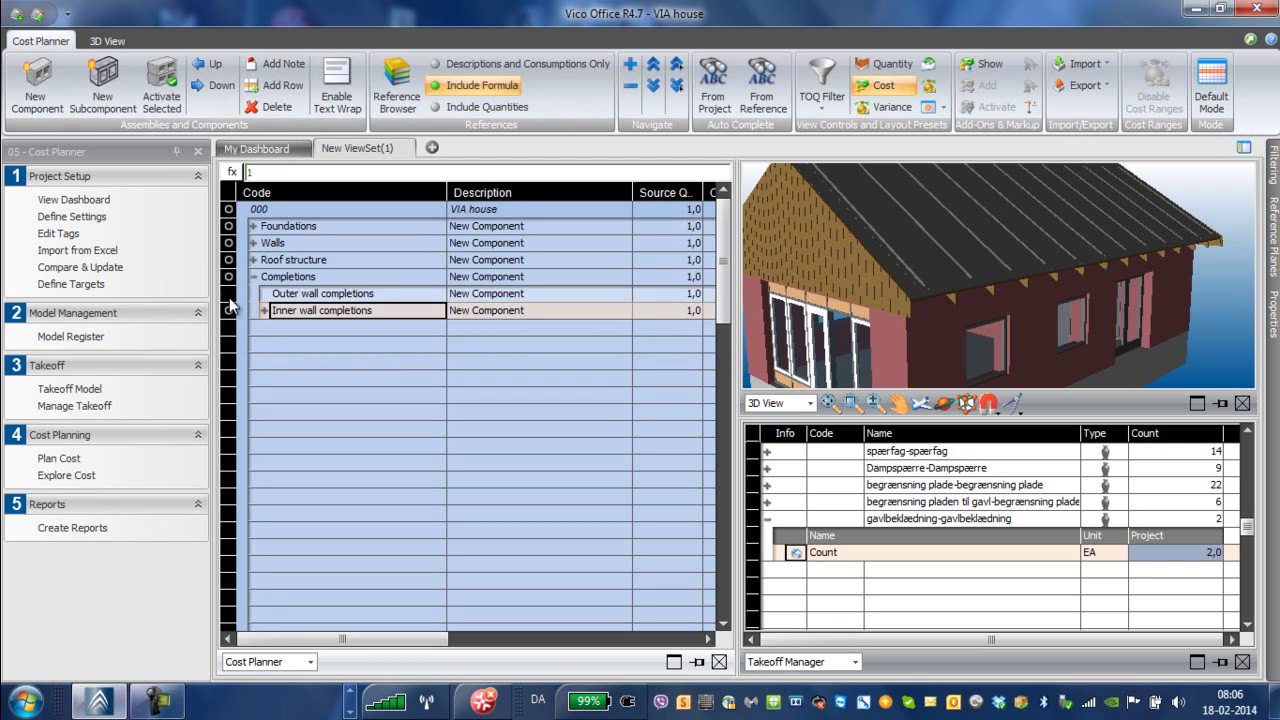
Step: Add a Windows component to the cost plan directly below Outer wall completions
left_click(229, 296)
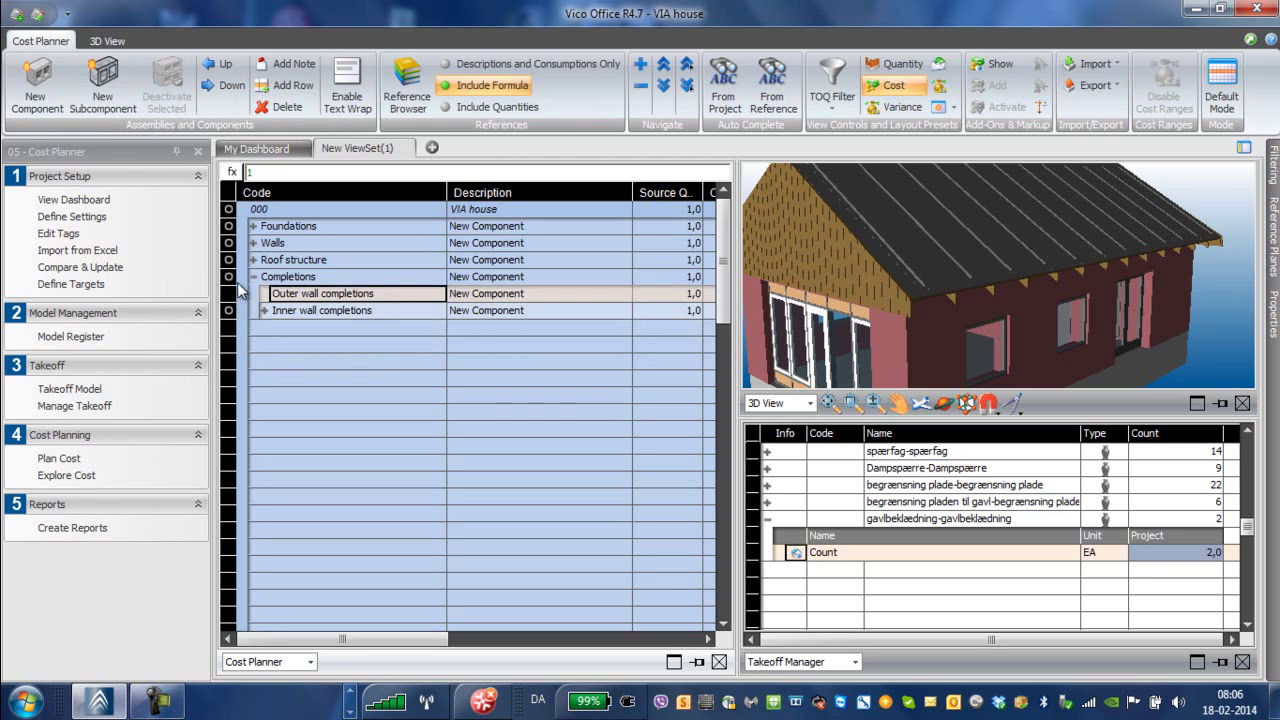
left_click(286, 82)
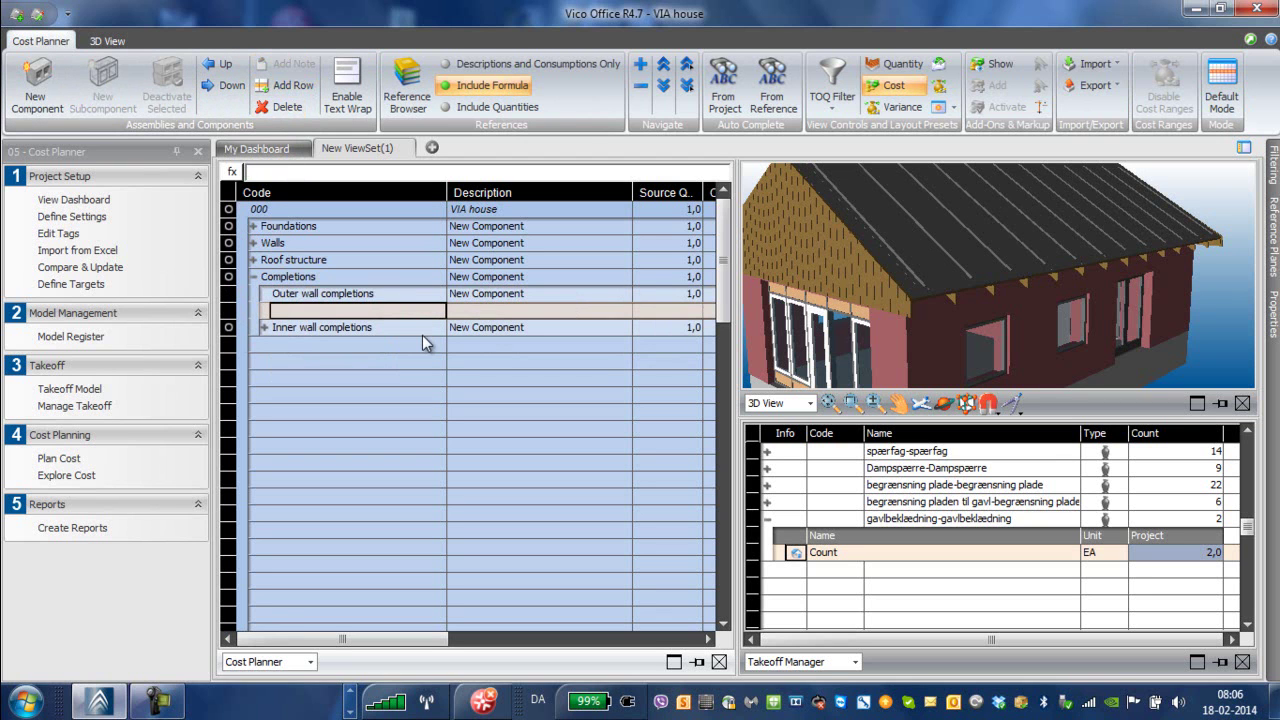
type("Windows")
key("Return")
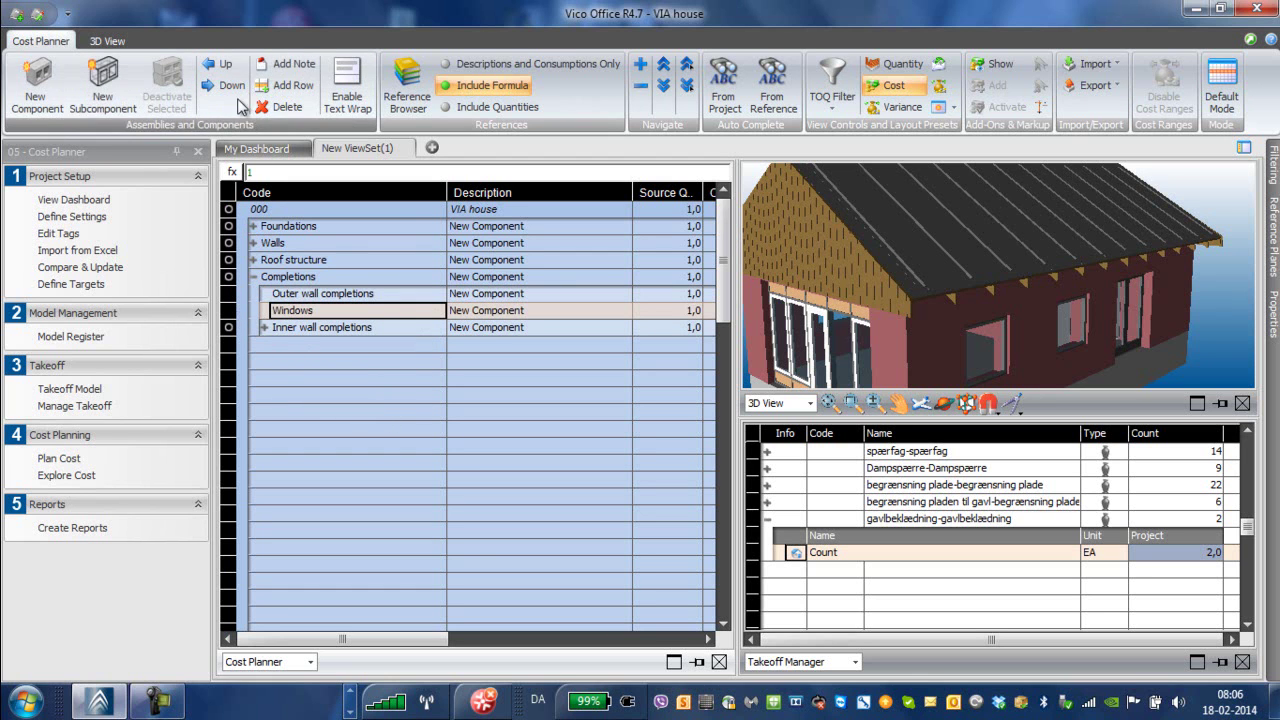
Step: Add an Outer doors component after Windows and nest both components under Outer wall completions
left_click(278, 85)
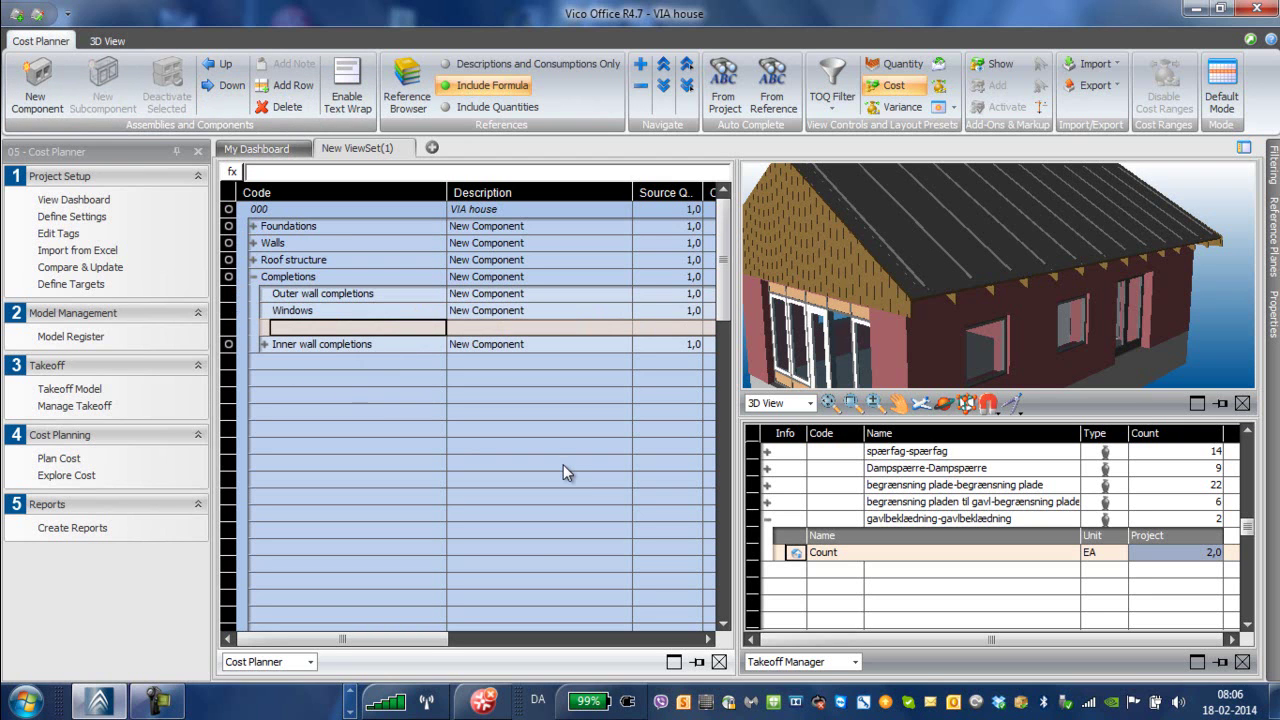
type("Outer doo")
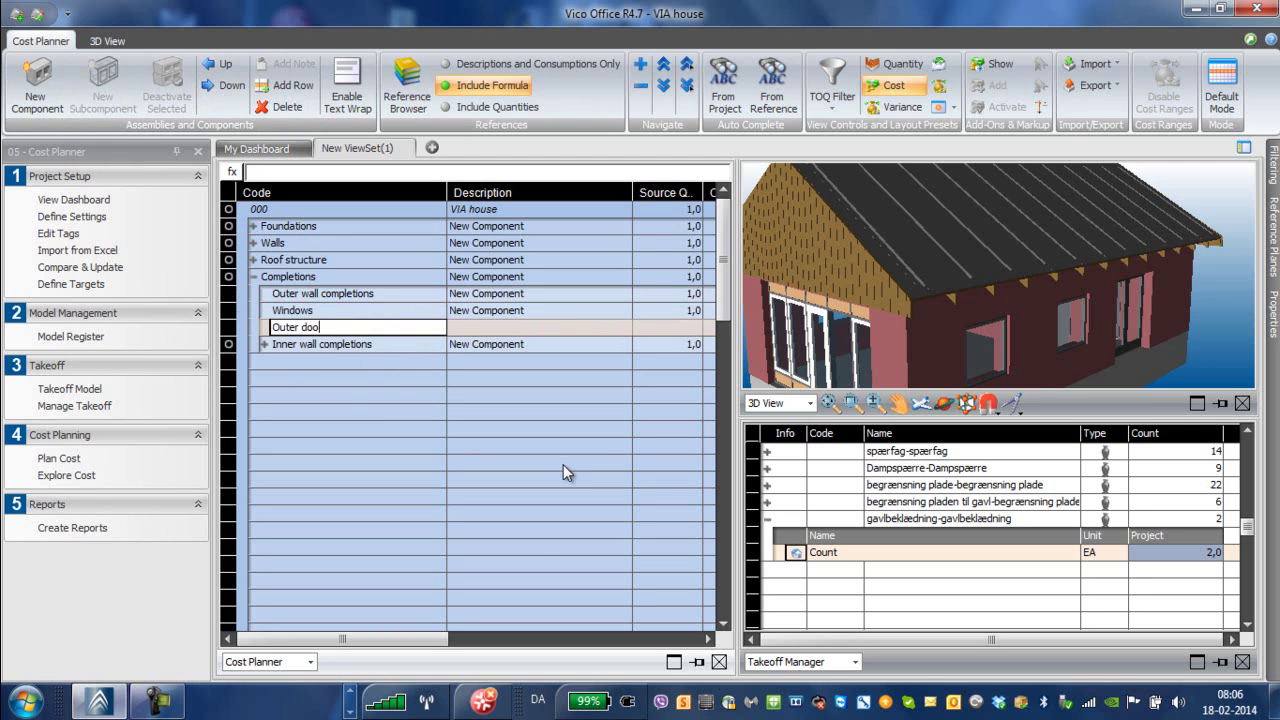
type("rs")
key("Return")
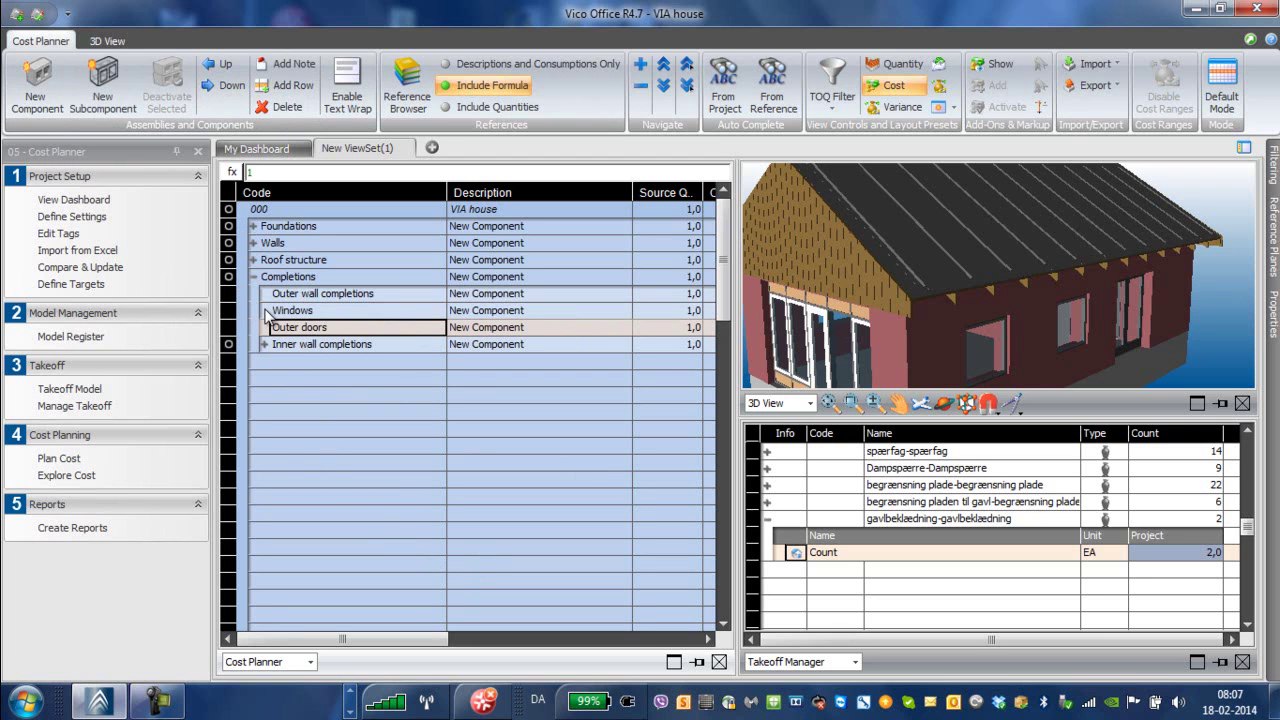
left_click(270, 312)
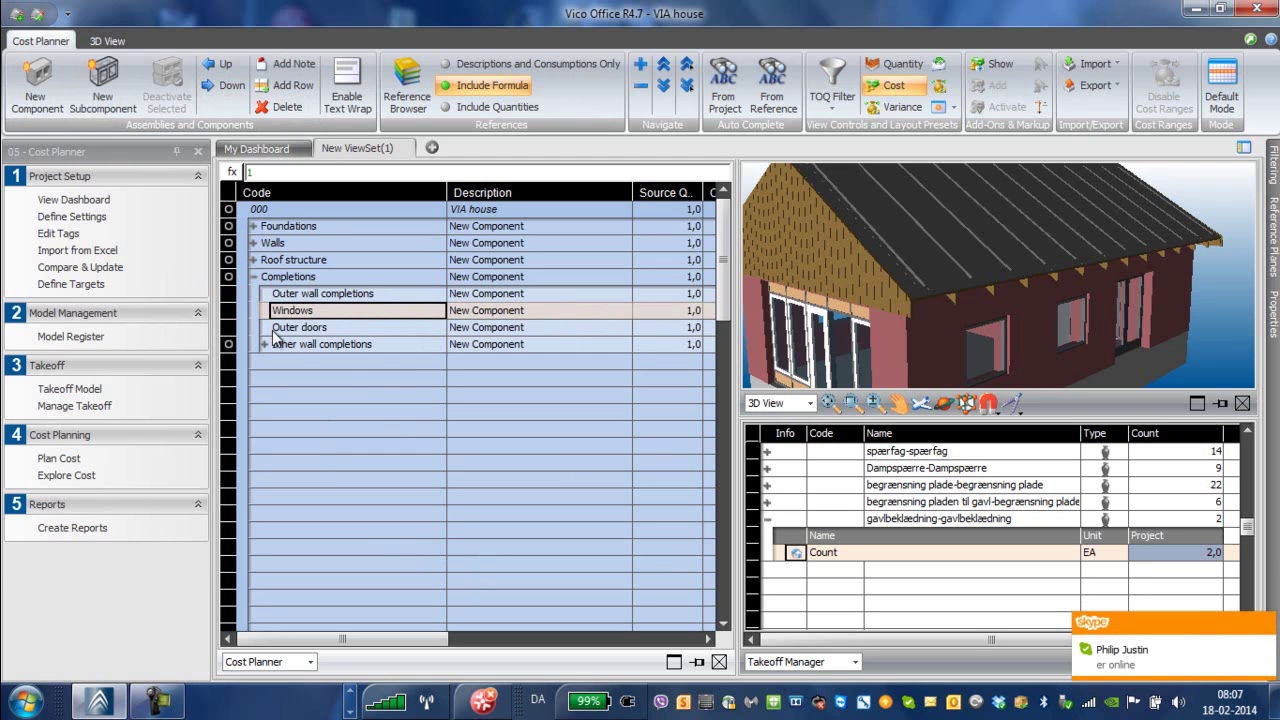
left_click(210, 85)
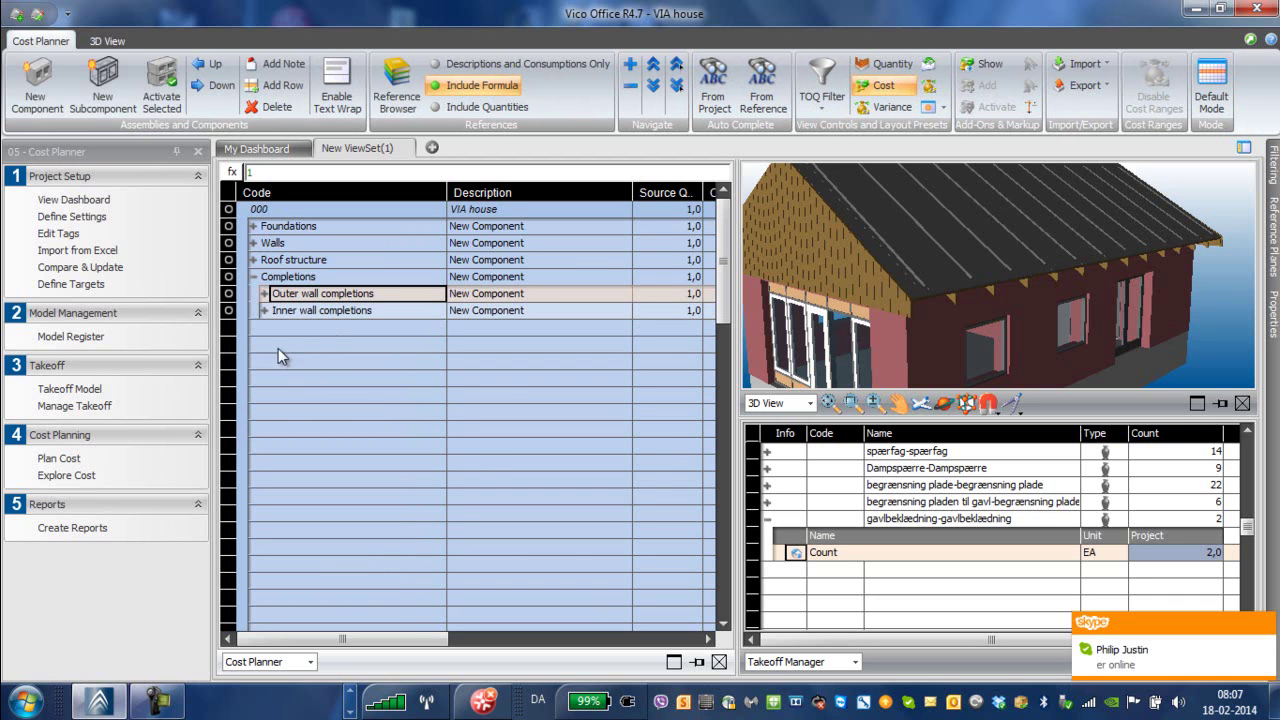
Step: Collapse the Completions group and add a Floor construction component directly below it
left_click(254, 278)
left_click(277, 295)
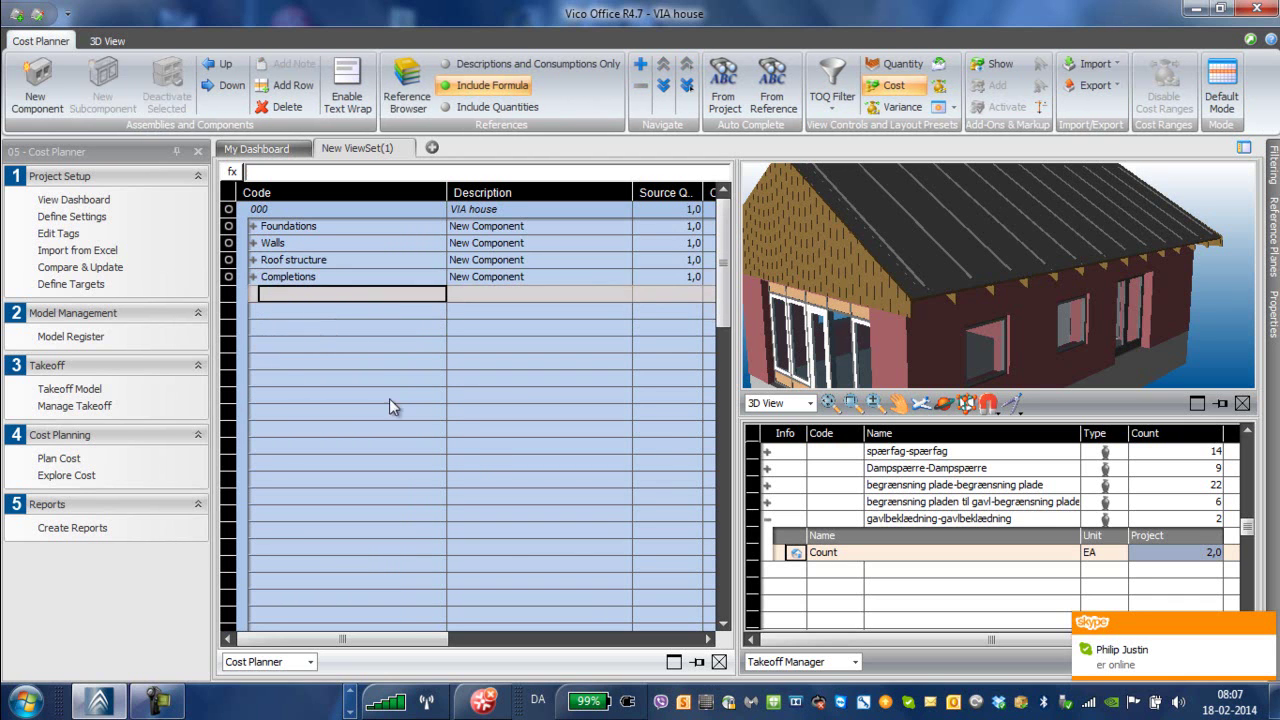
type("Floor construction")
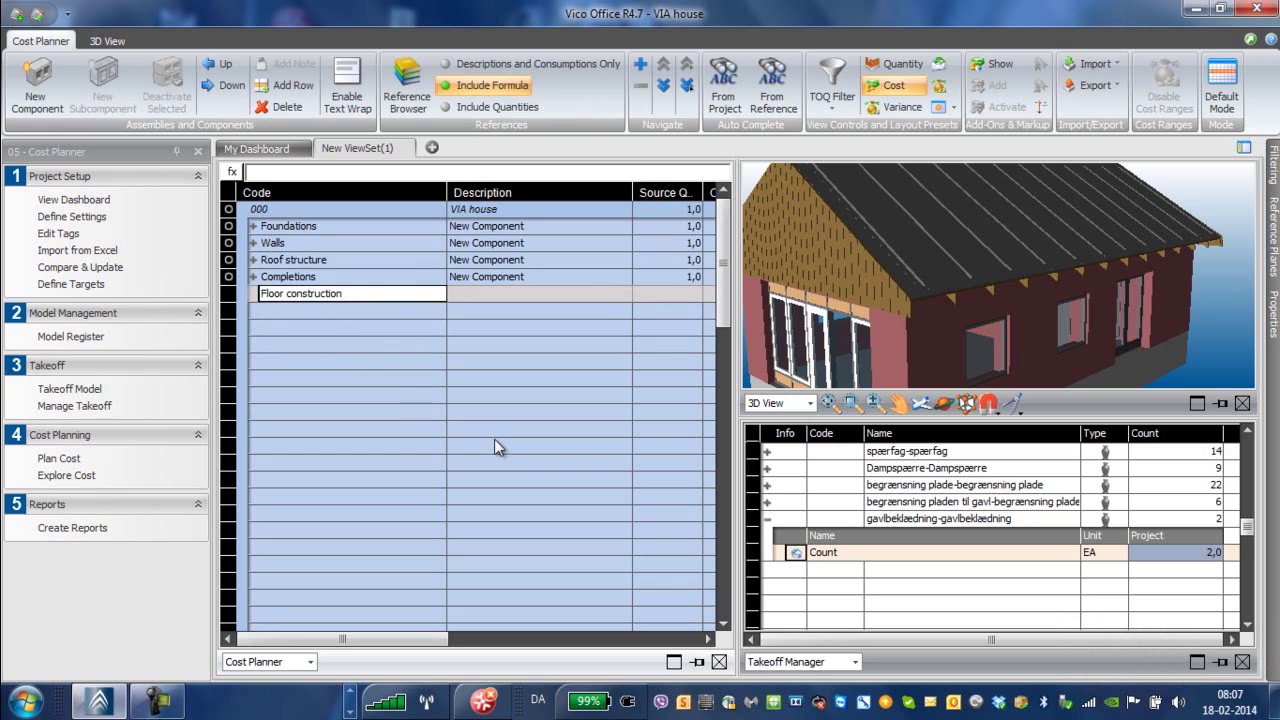
key("Return")
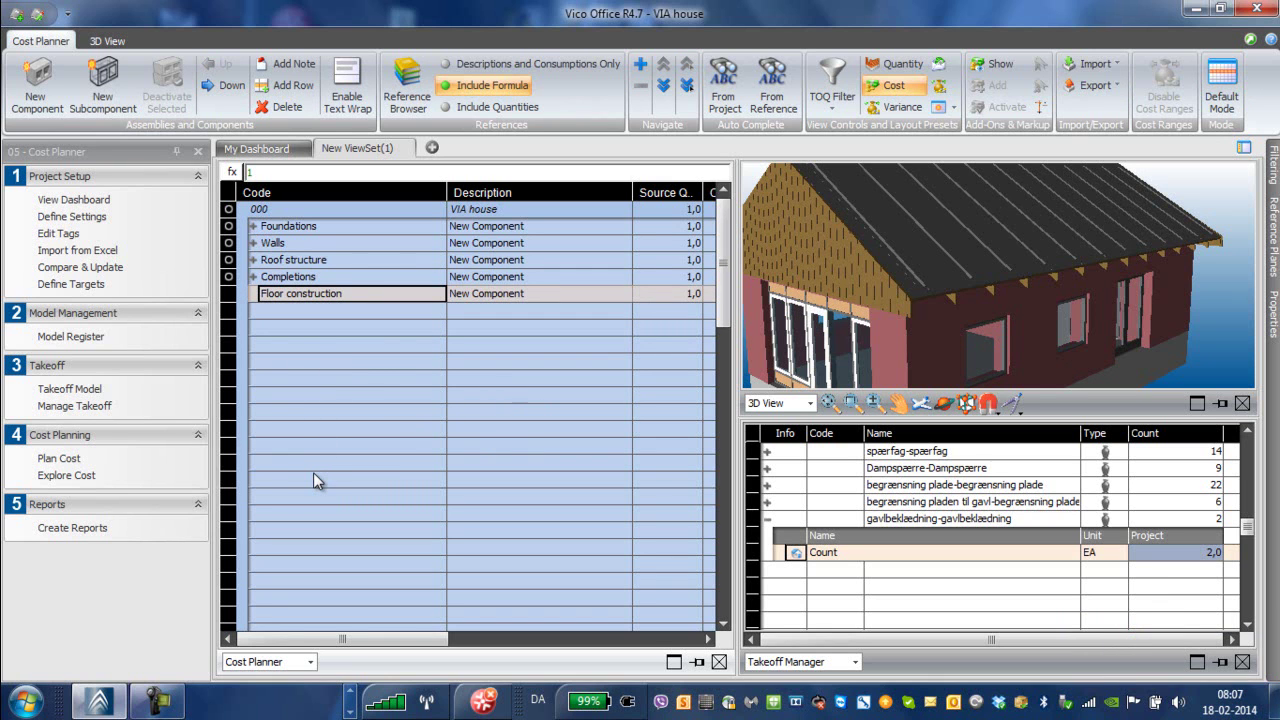
Step: Add a Floor wet room component directly below Floor construction
left_click(271, 307)
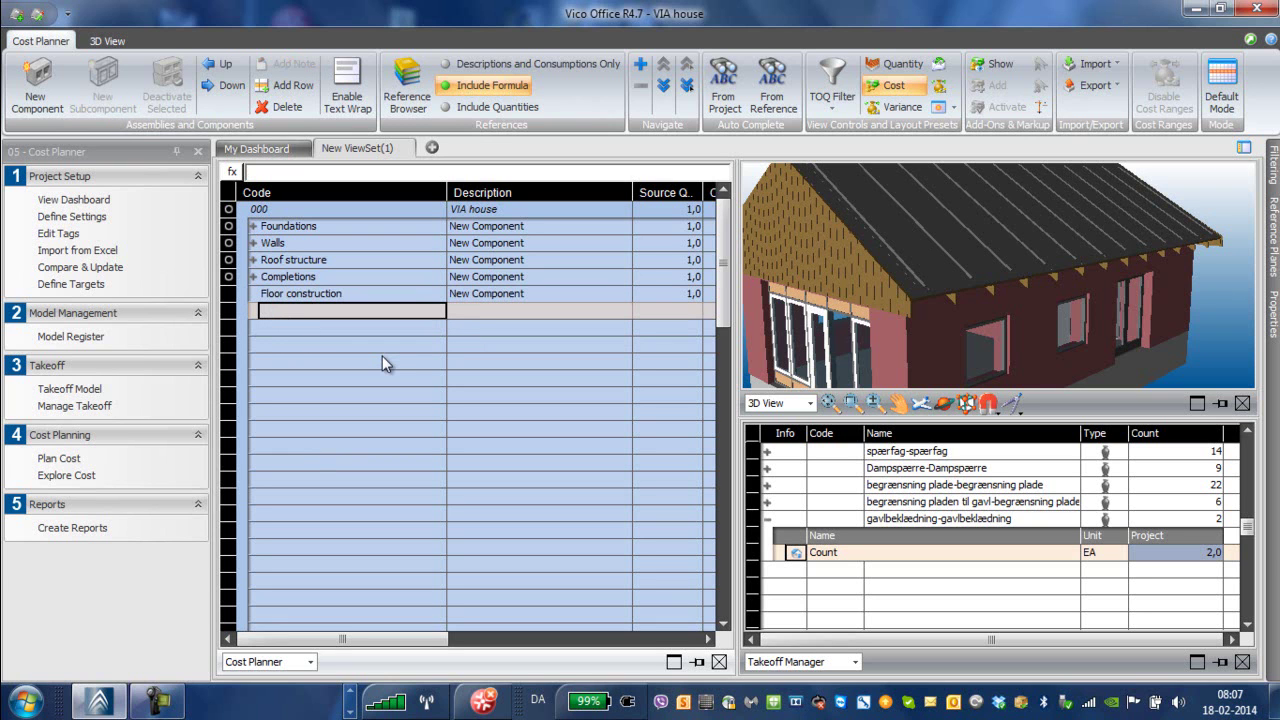
type("Floor ")
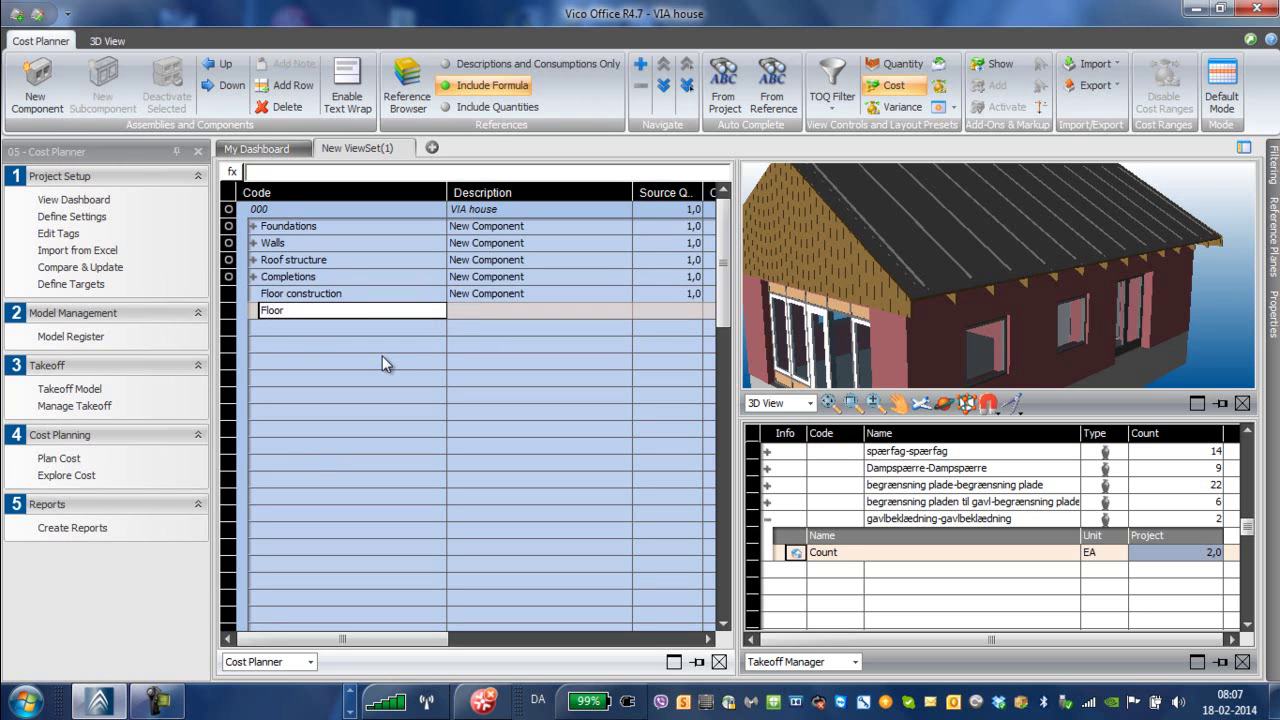
type("wet room")
key("Return")
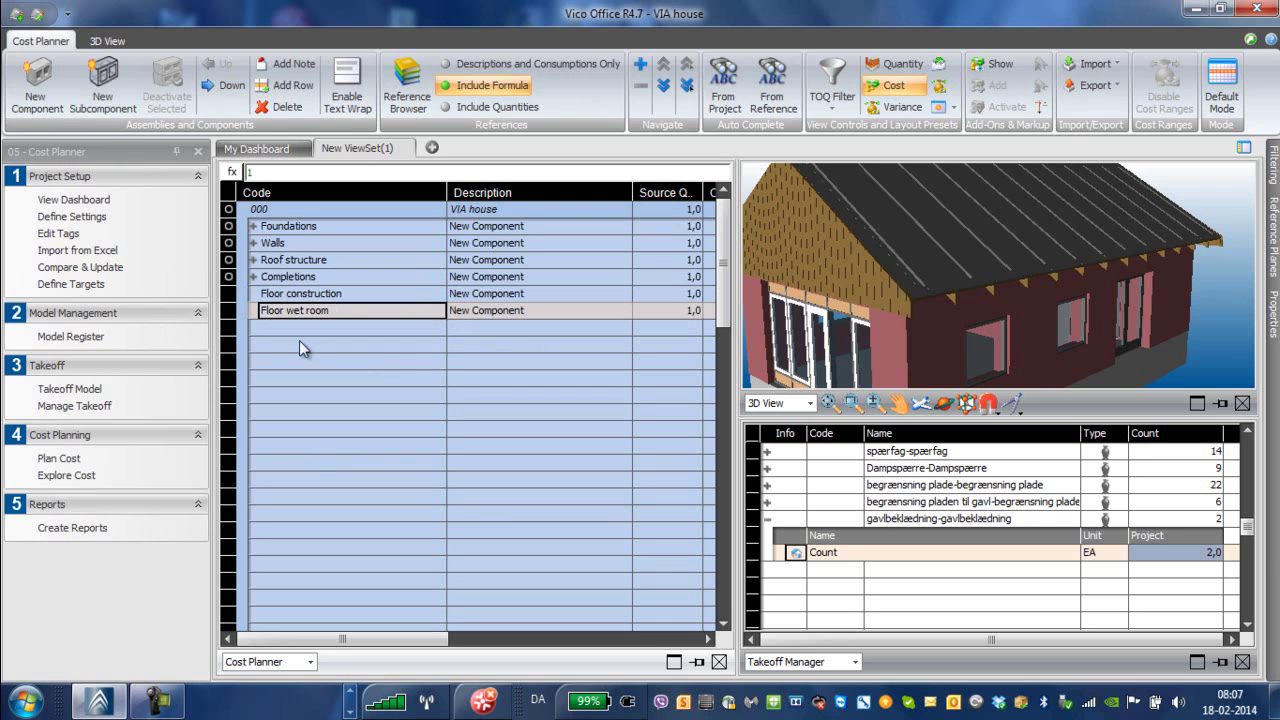
Step: Add a Floor in other rooms component directly below Floor wet room
left_click(276, 326)
type("Fl")
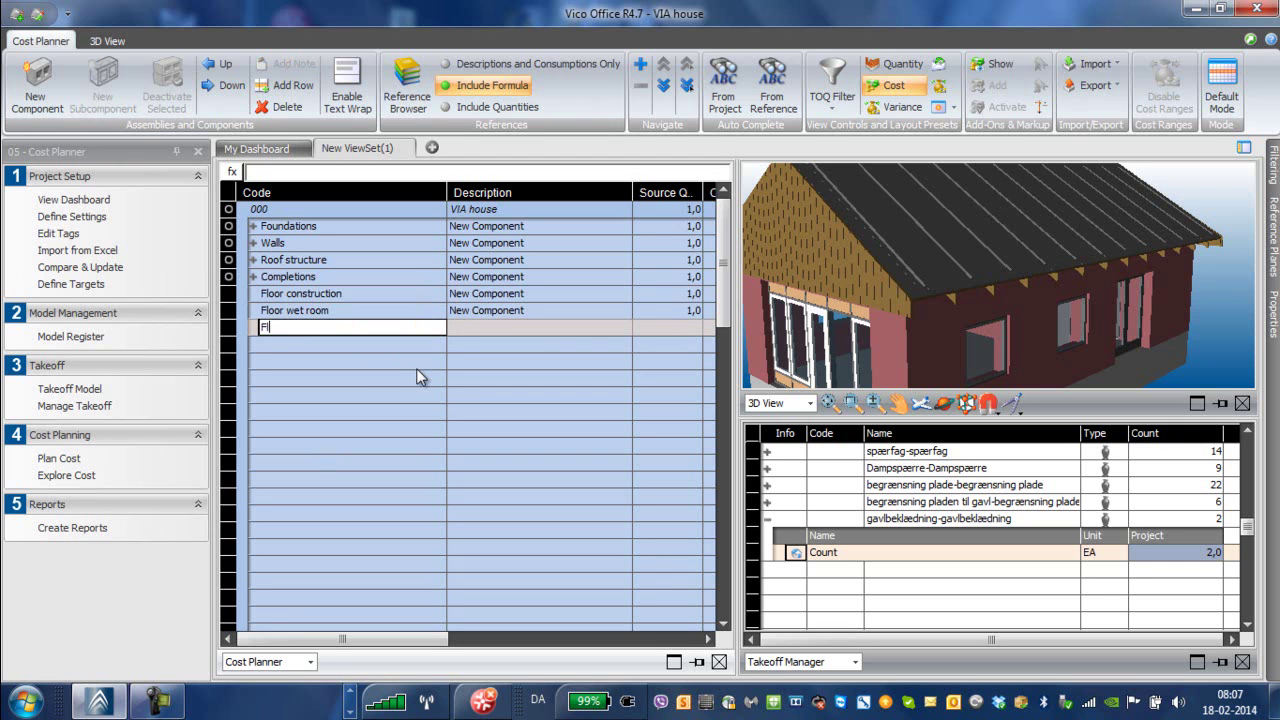
type("oor in other rooms")
key("Return")
left_click(345, 376)
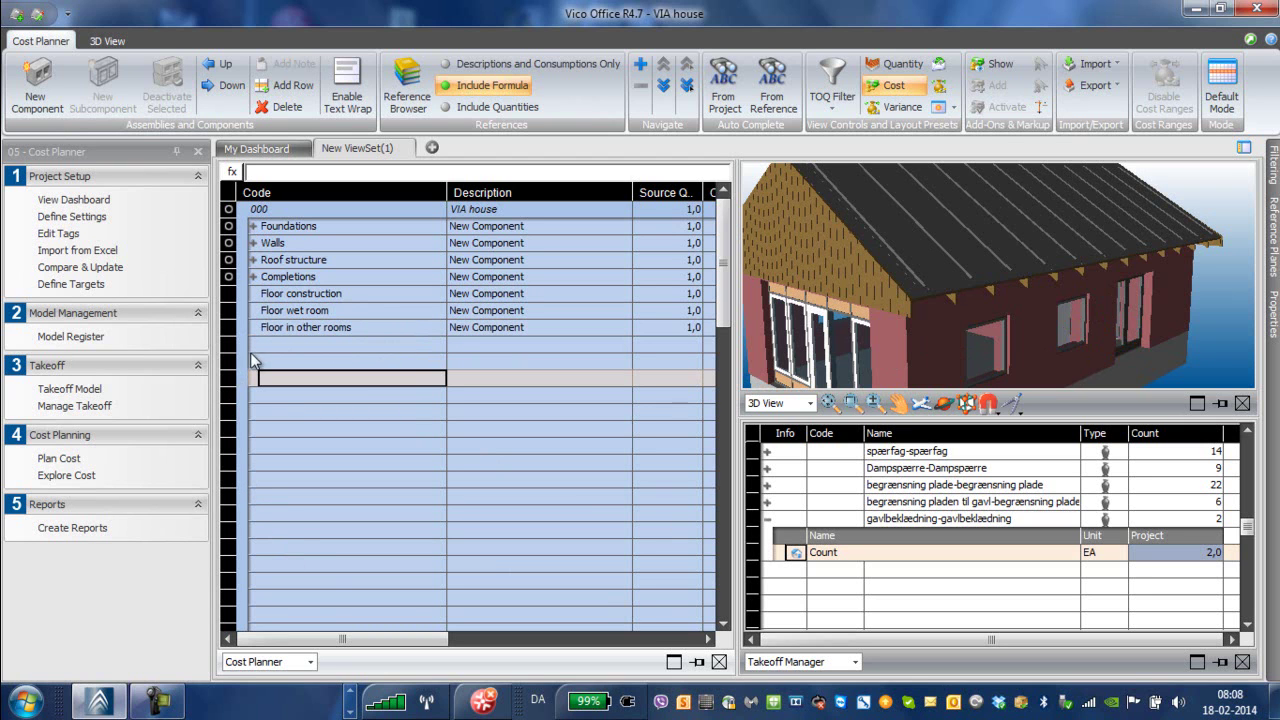
Step: Nest Floor wet room and Floor in other rooms under Floor construction, and check the grouping by collapsing and expanding it
left_click(229, 312)
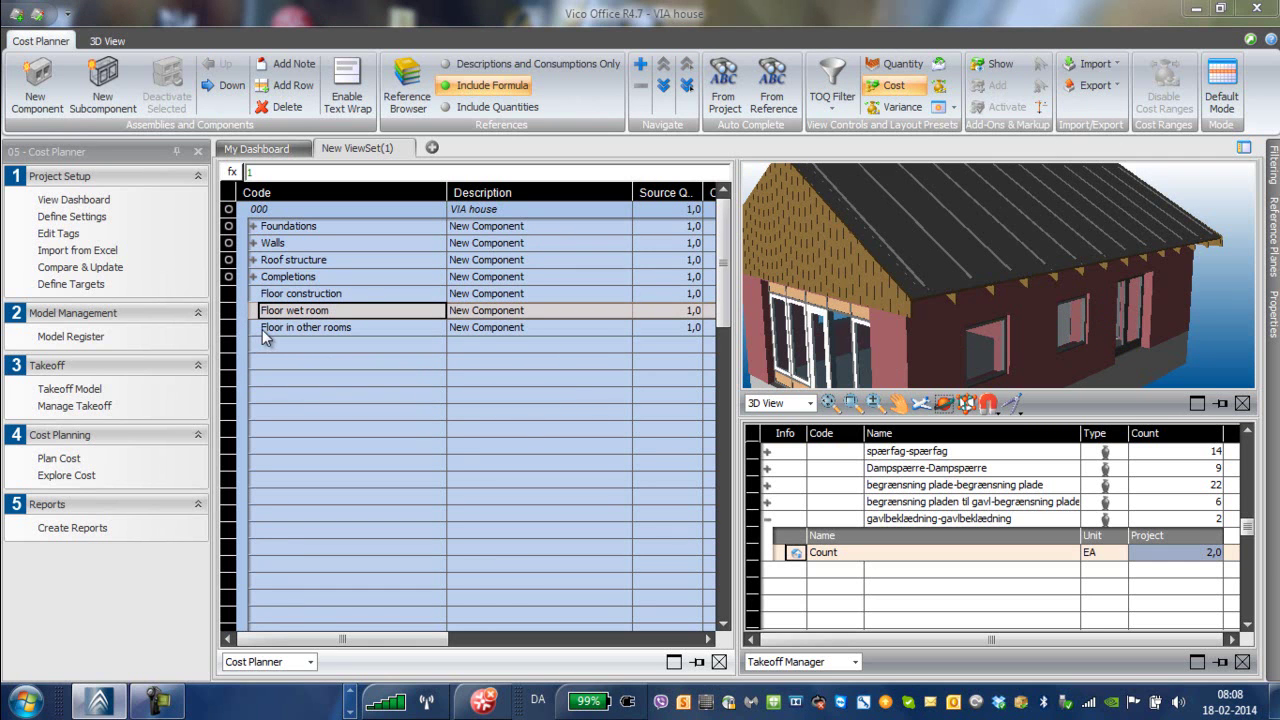
left_click(262, 329)
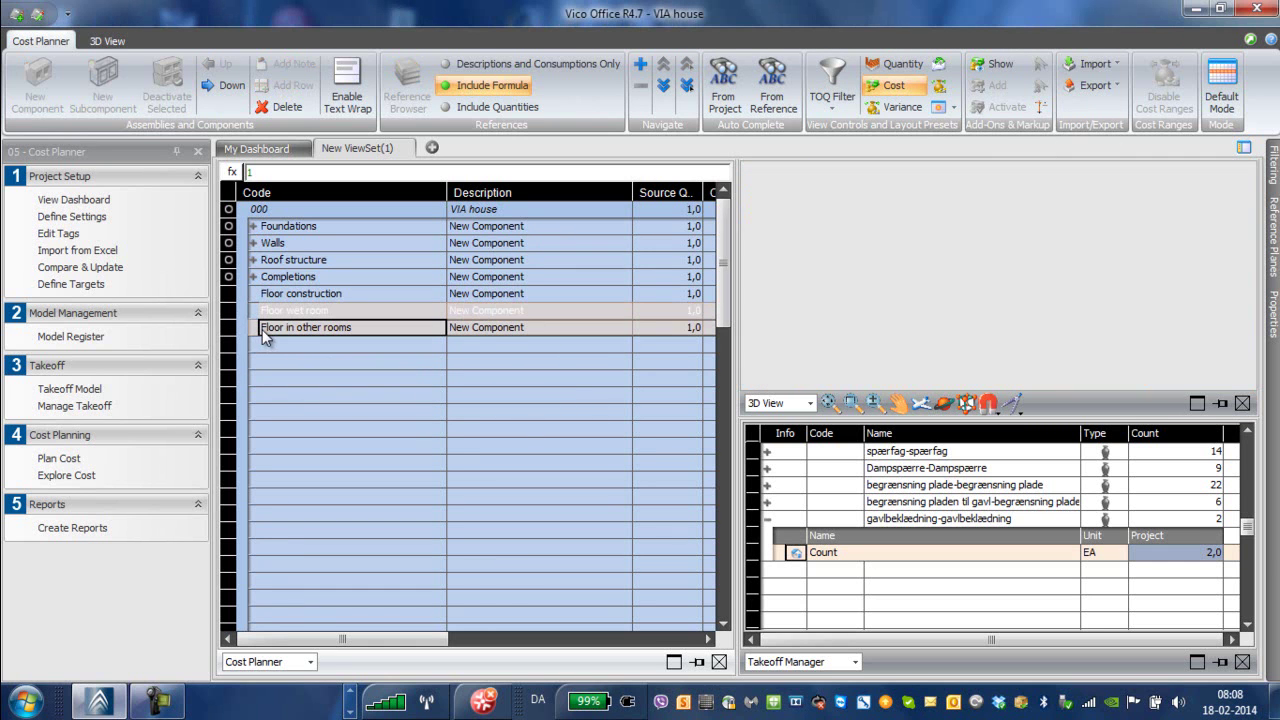
left_click(229, 86)
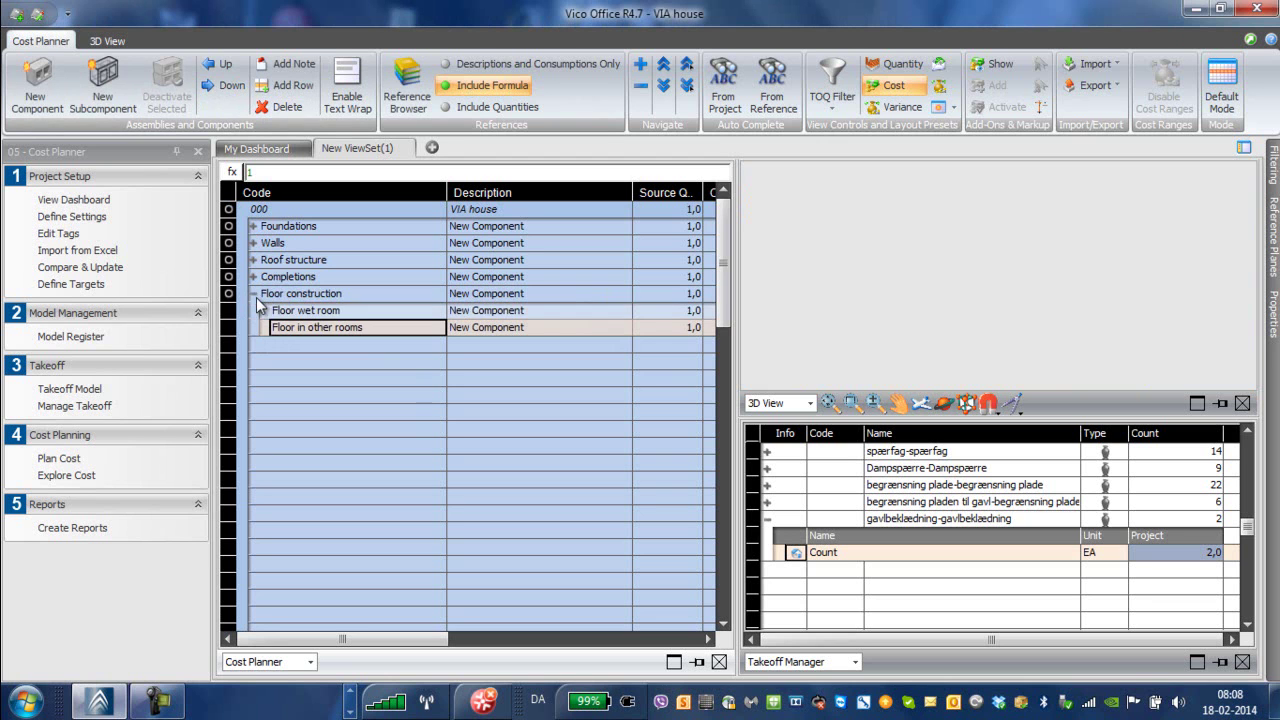
left_click(256, 293)
left_click(270, 360)
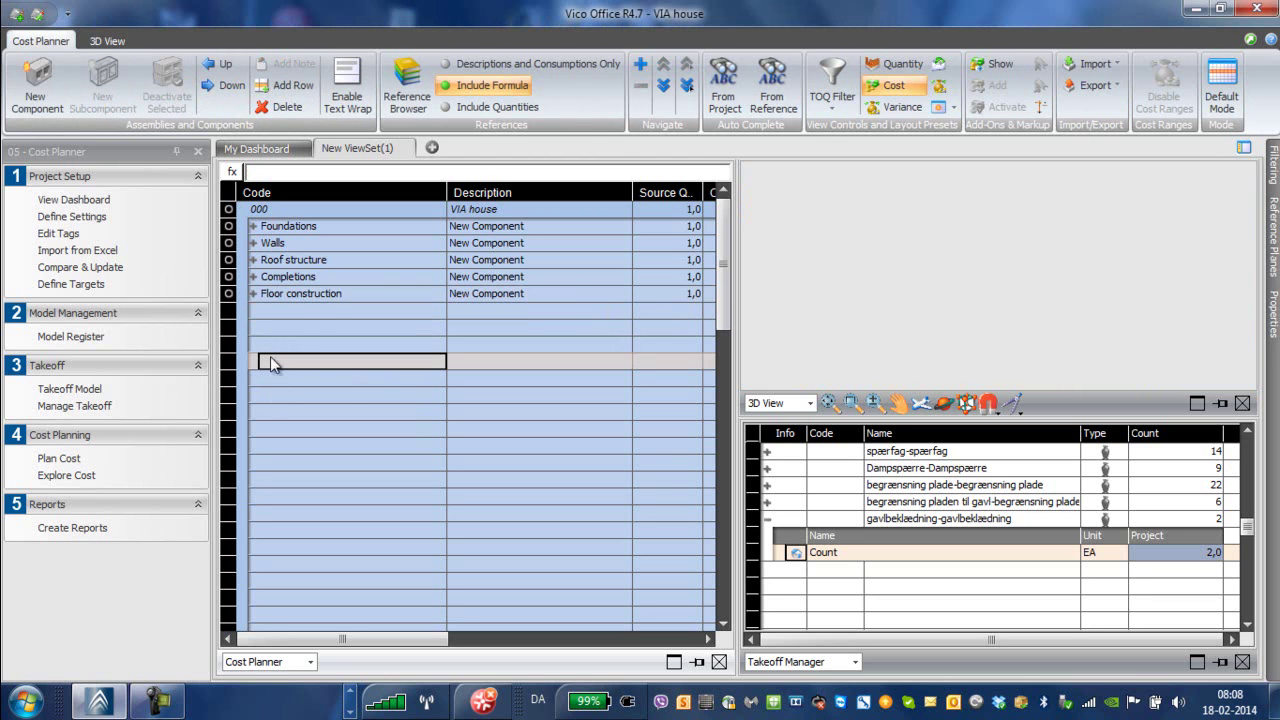
left_click(254, 293)
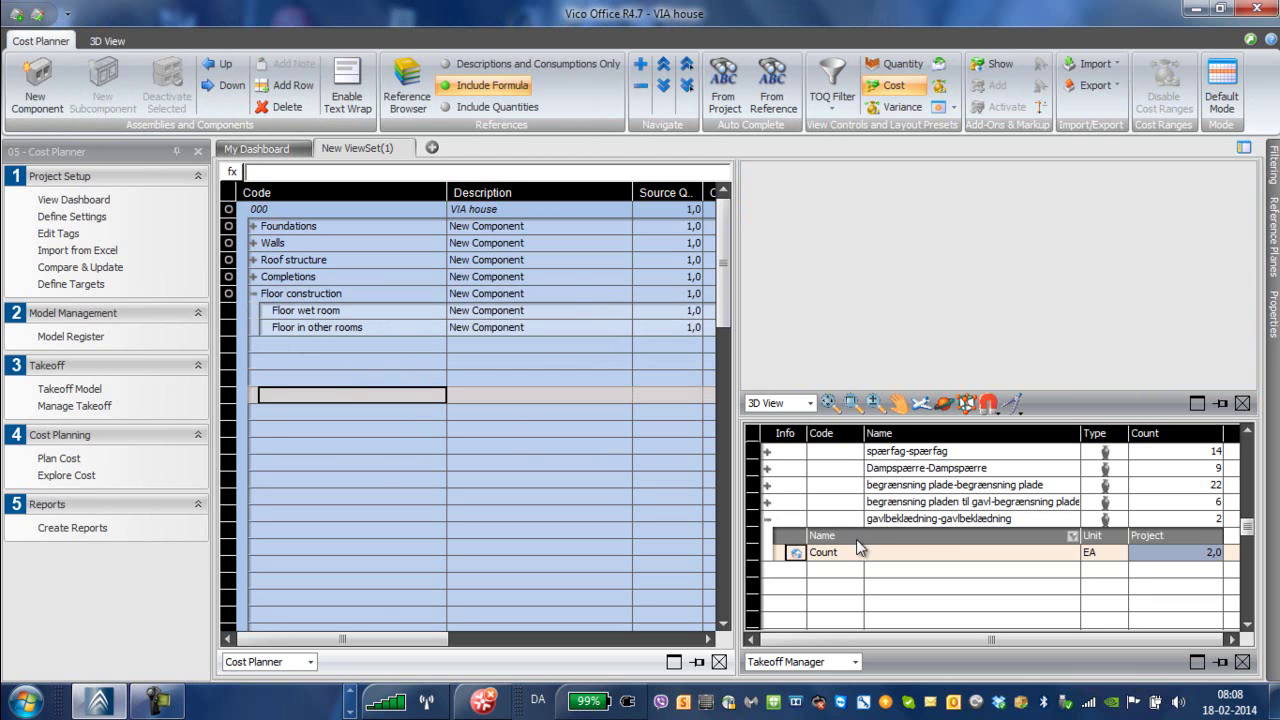
Step: Look back through the takeoff items and collapse the quantities of Family1-Family1
scroll(936, 522, "up", 5)
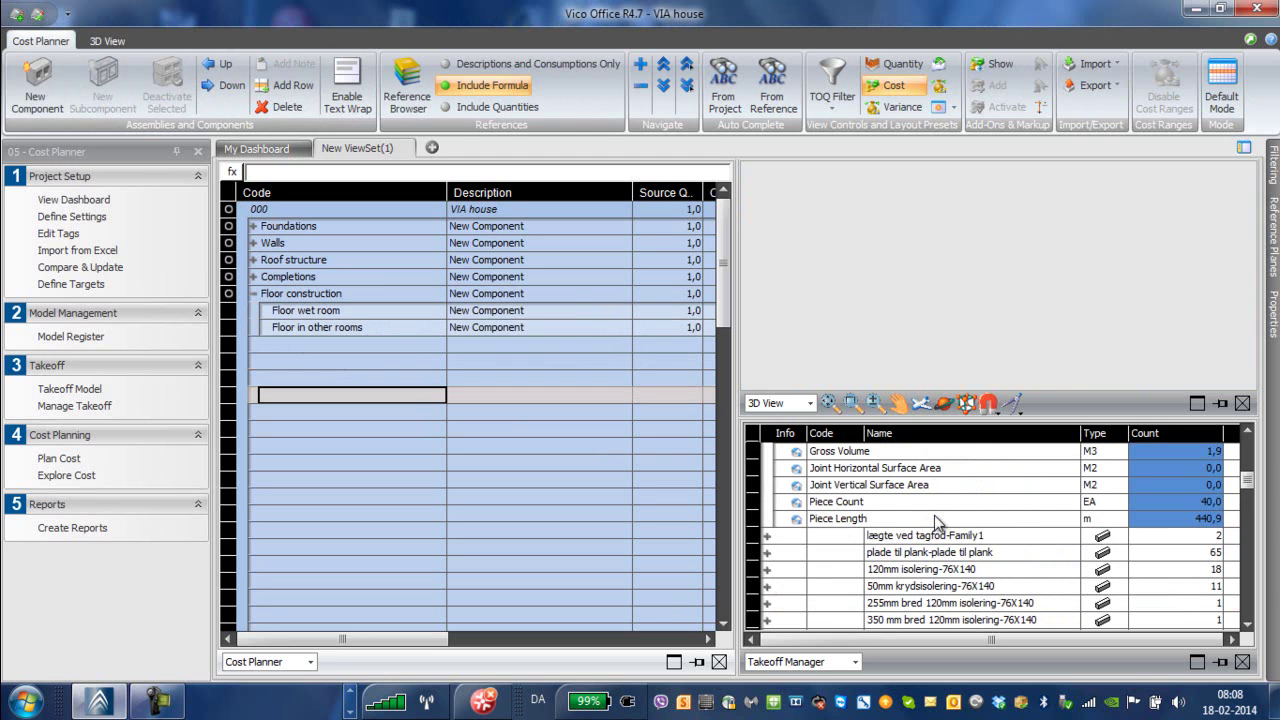
scroll(936, 522, "up", 2)
scroll(936, 522, "down", 2)
scroll(882, 560, "up", 3)
scroll(882, 560, "up", 3)
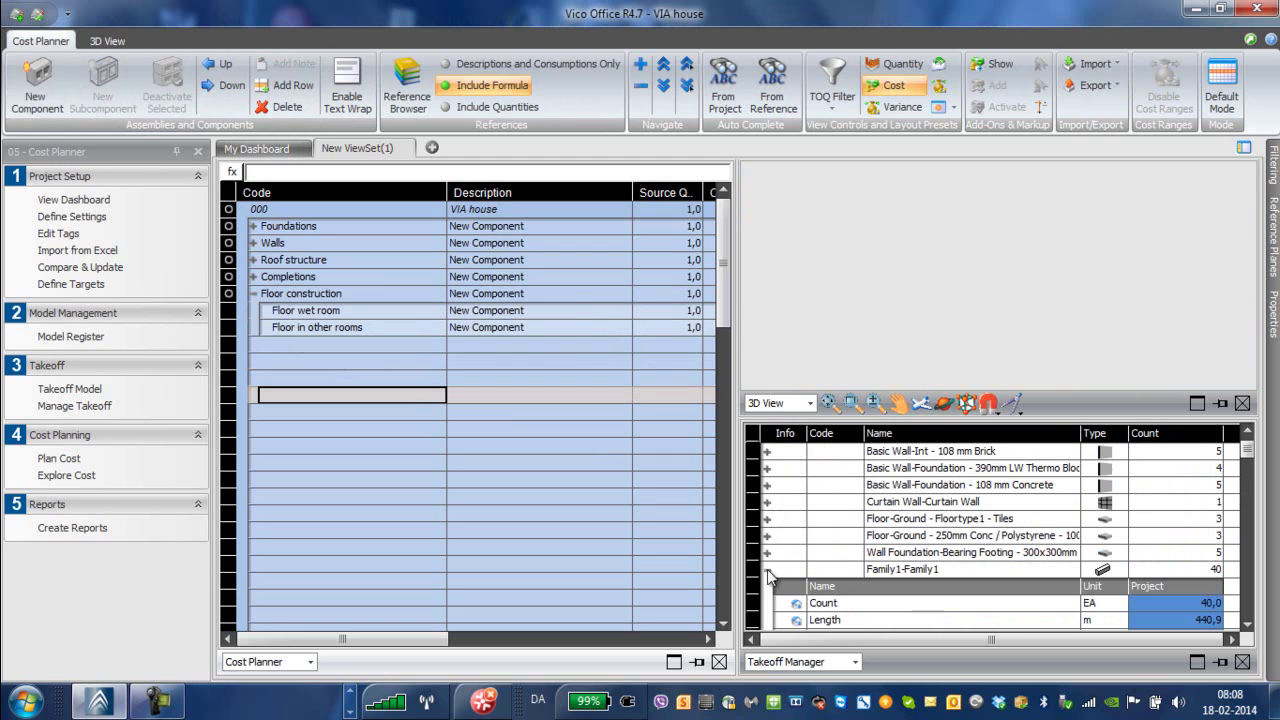
left_click(767, 569)
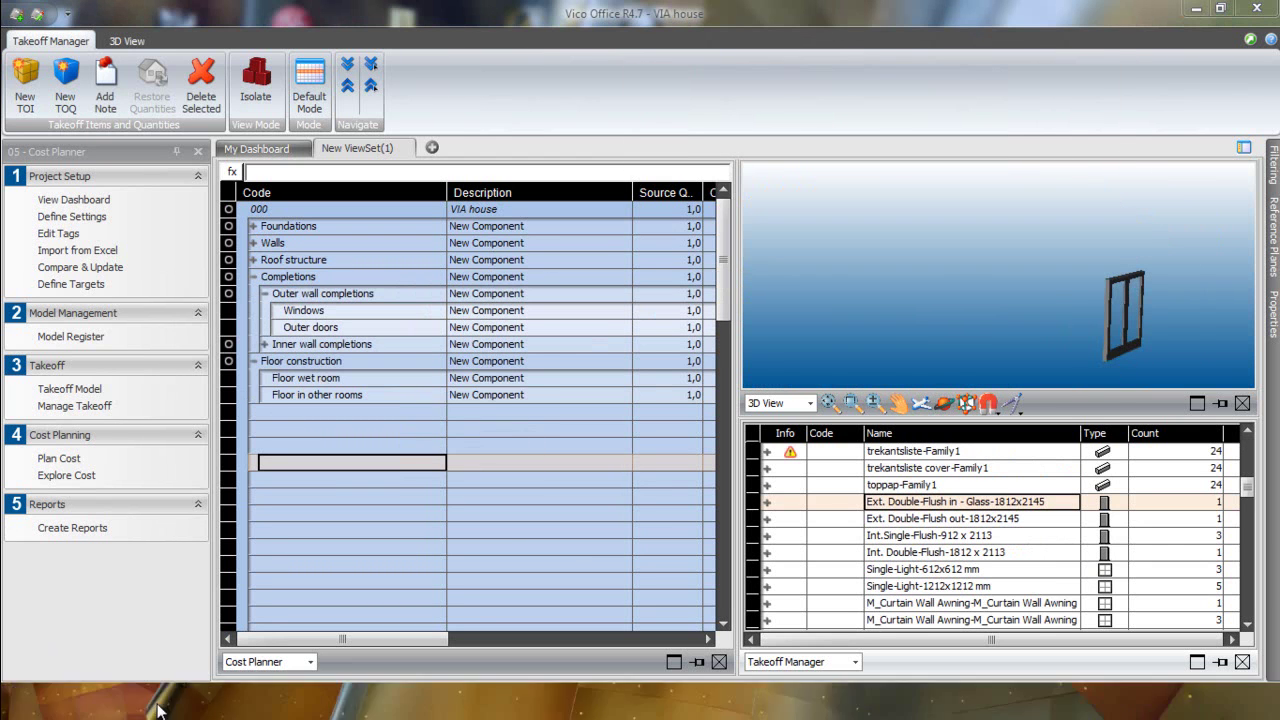
left_click(160, 702)
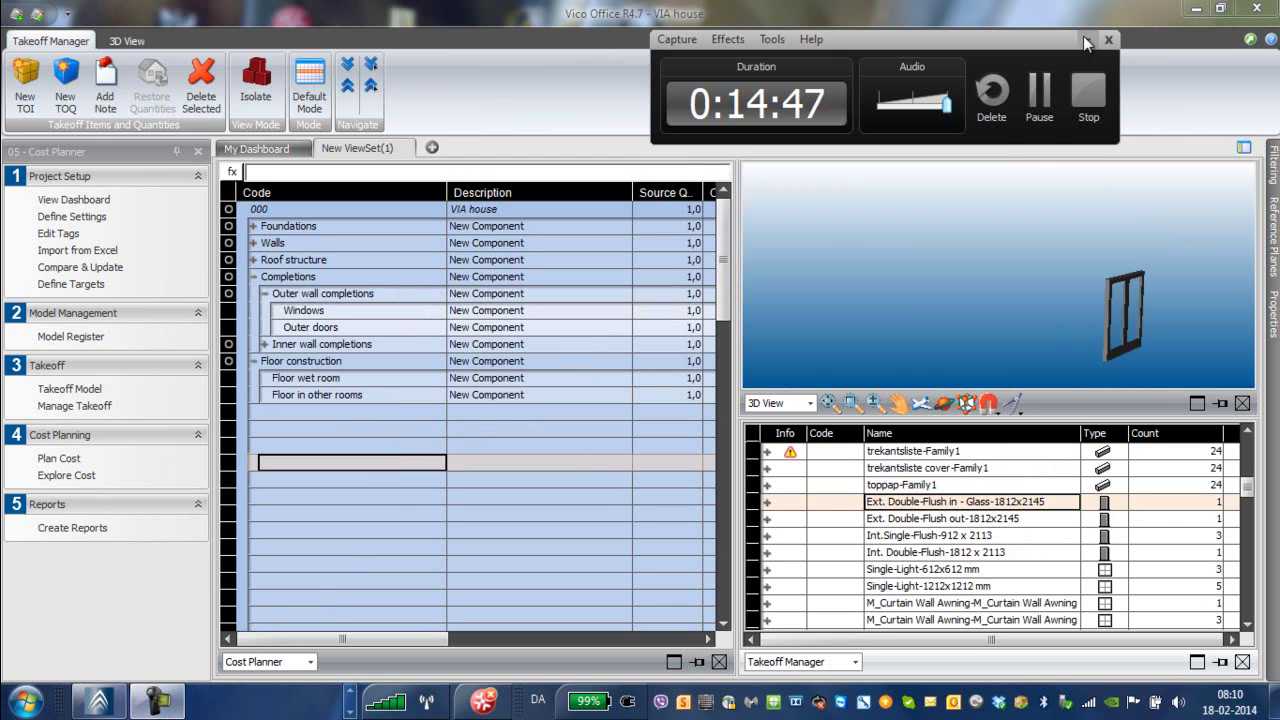
left_click(1086, 39)
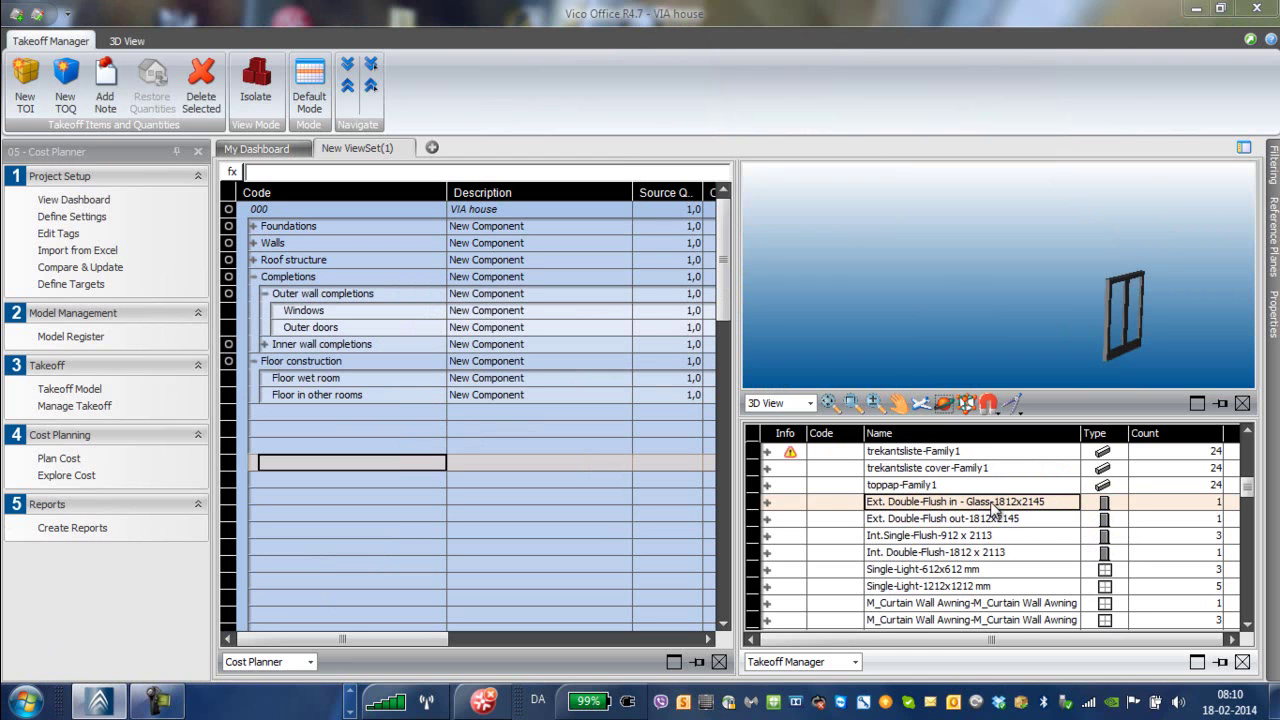
Step: Isolate the exterior doors Ext. Double-Flush out-1812x2145 and Ext. Double-Flush in - Glass-1812x2145 one by one in the 3D model
left_click(983, 519)
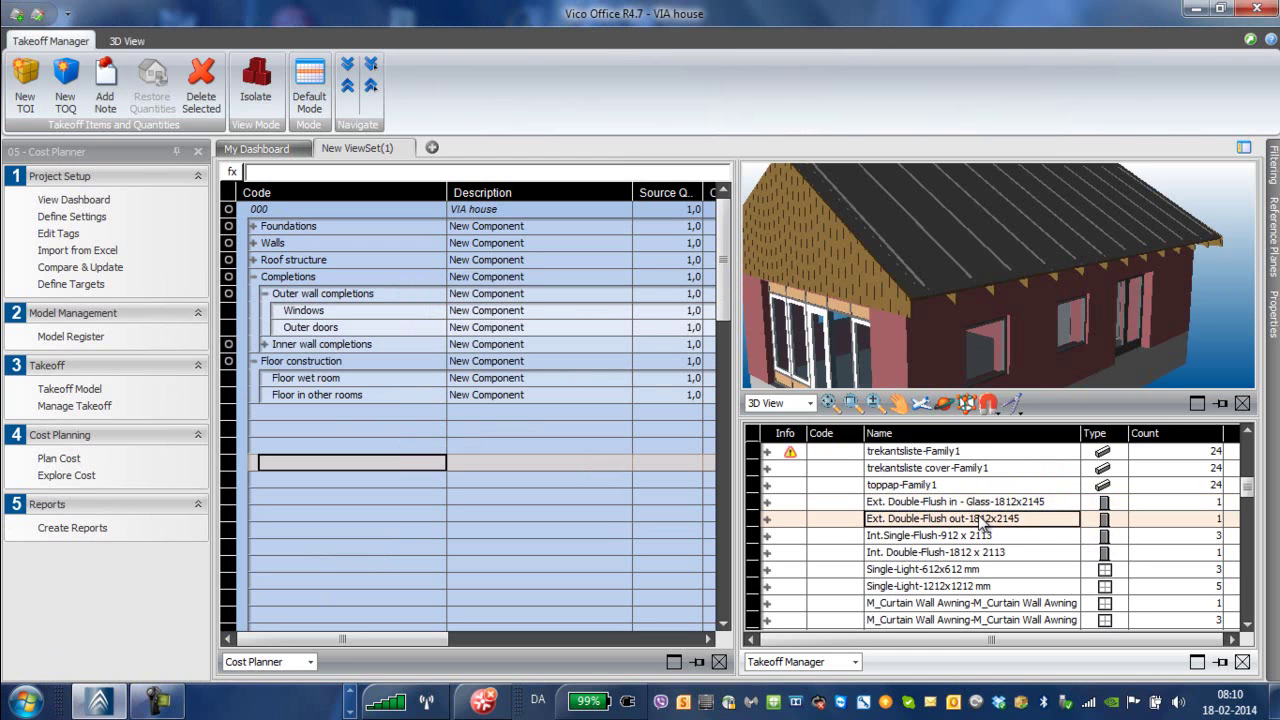
right_click(983, 519)
left_click(1012, 479)
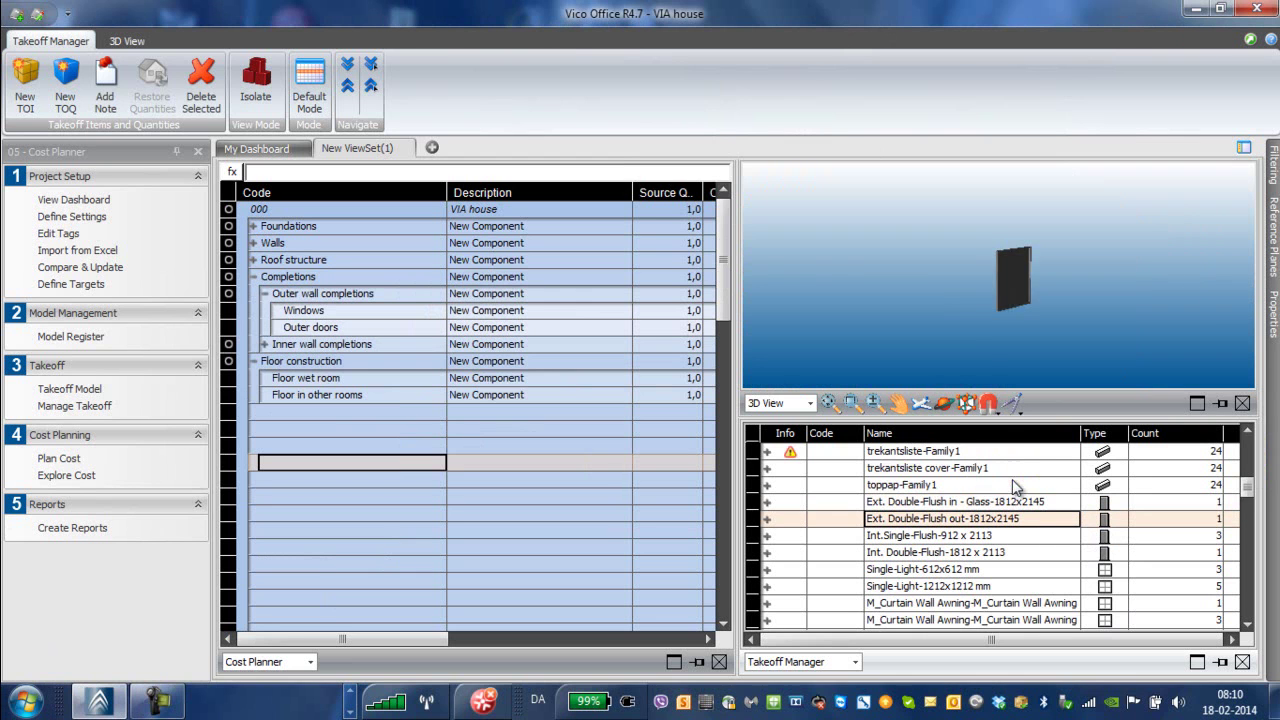
left_click(988, 504)
right_click(988, 505)
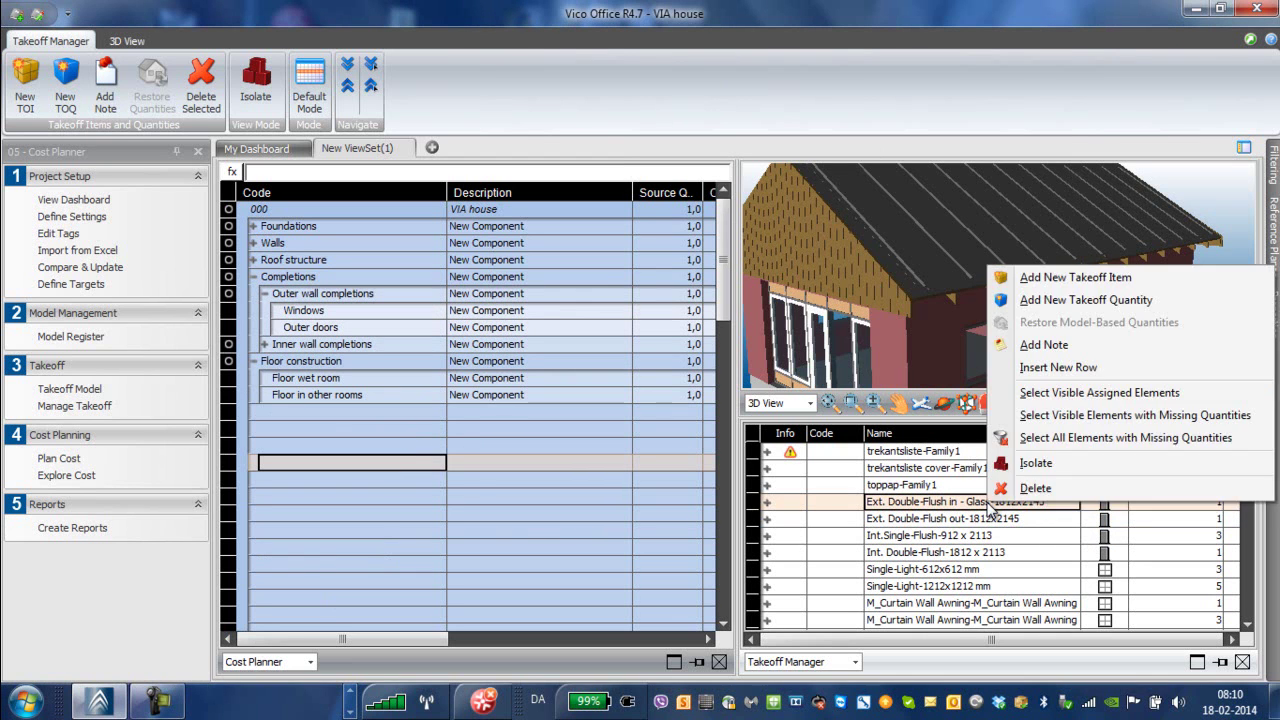
left_click(1022, 464)
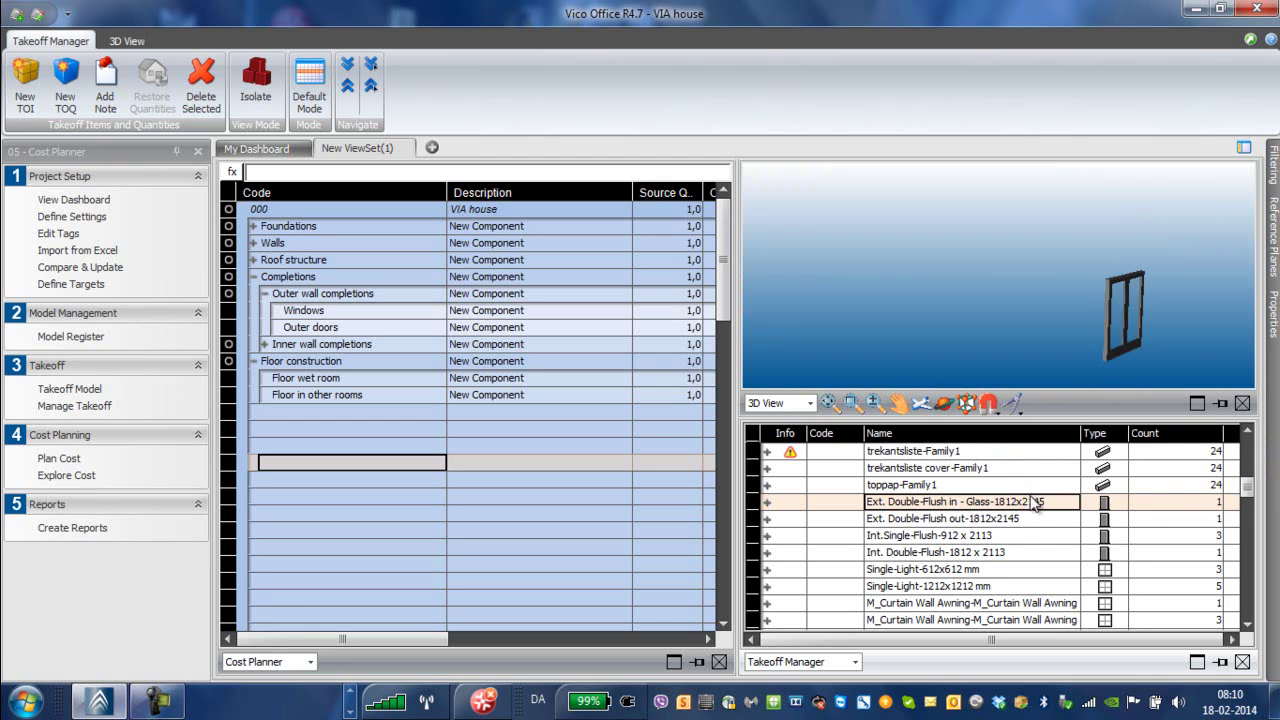
Step: Isolate the interior doors Int.Single-Flush-912 x 2113 and Int. Double-Flush-1812 x 2113 one by one in the 3D model
left_click(980, 538)
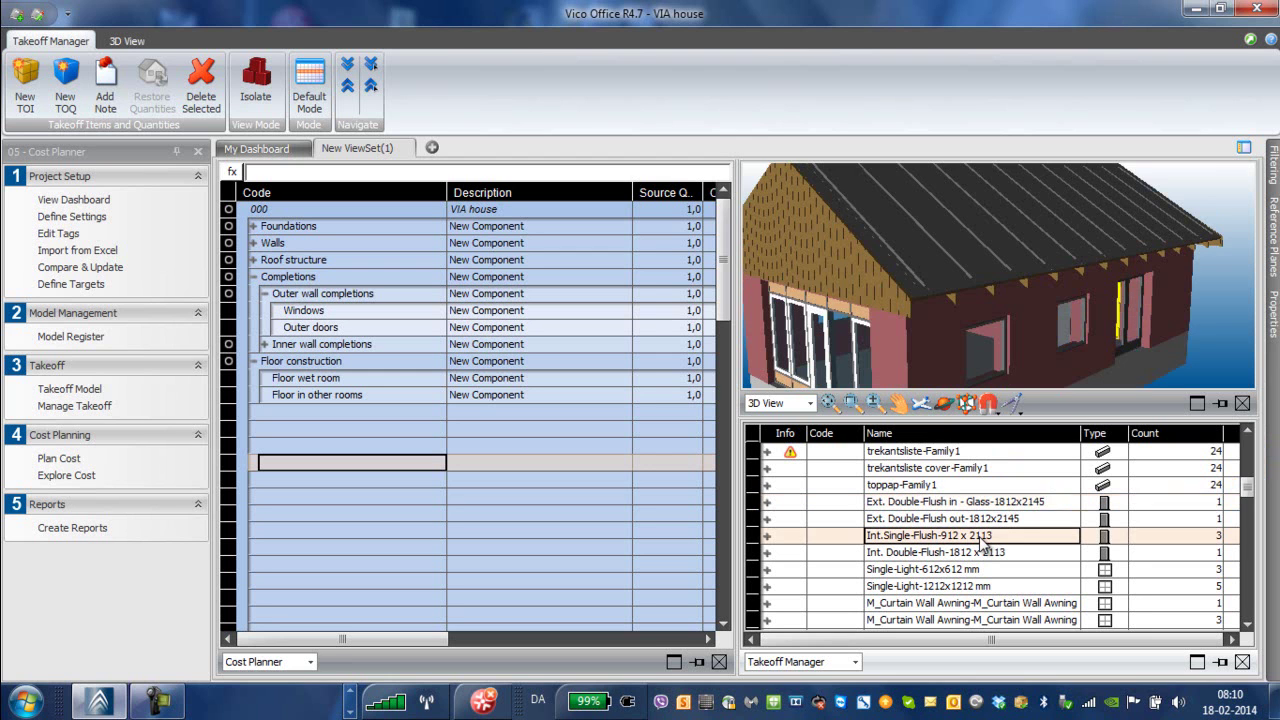
right_click(983, 541)
left_click(1037, 497)
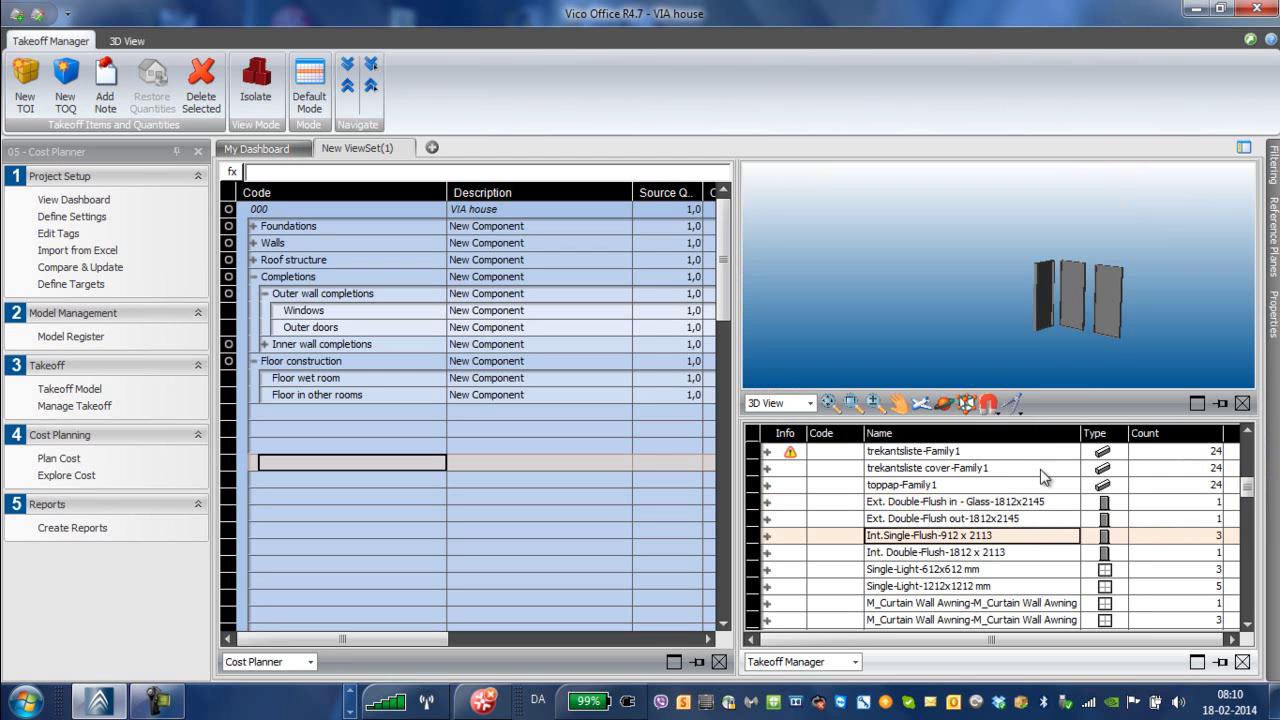
left_click(980, 552)
right_click(975, 552)
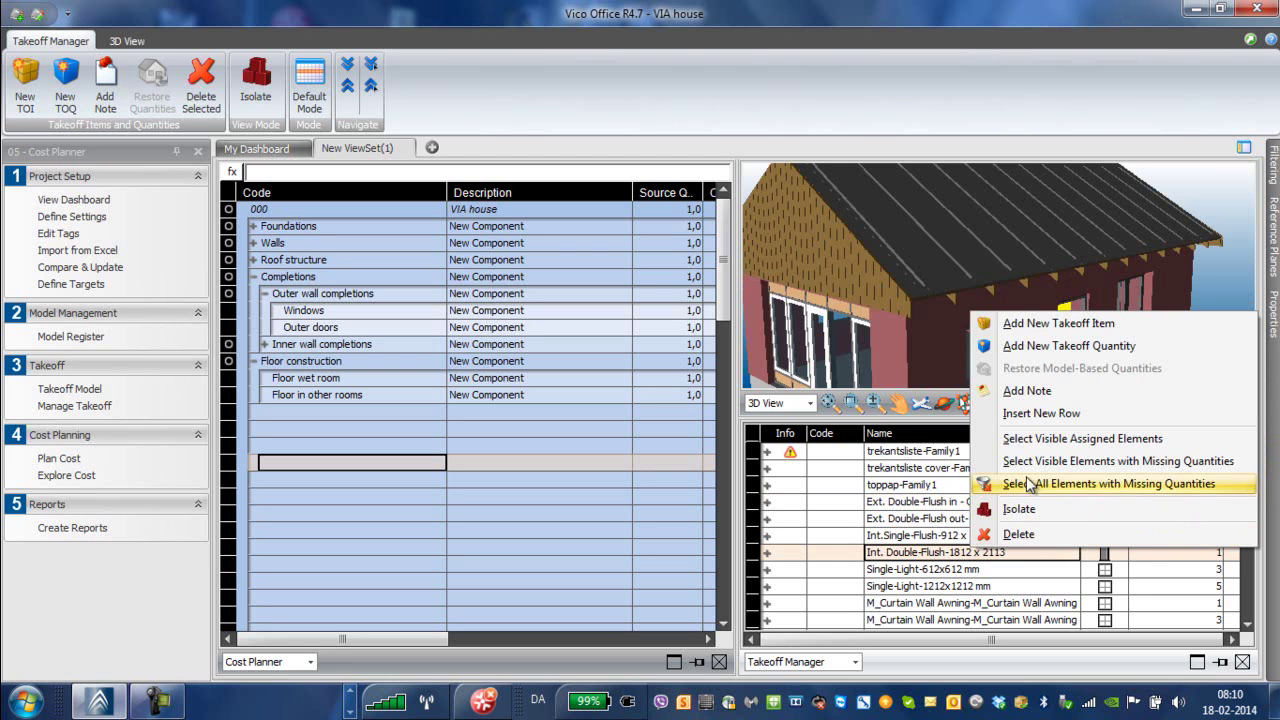
left_click(1020, 510)
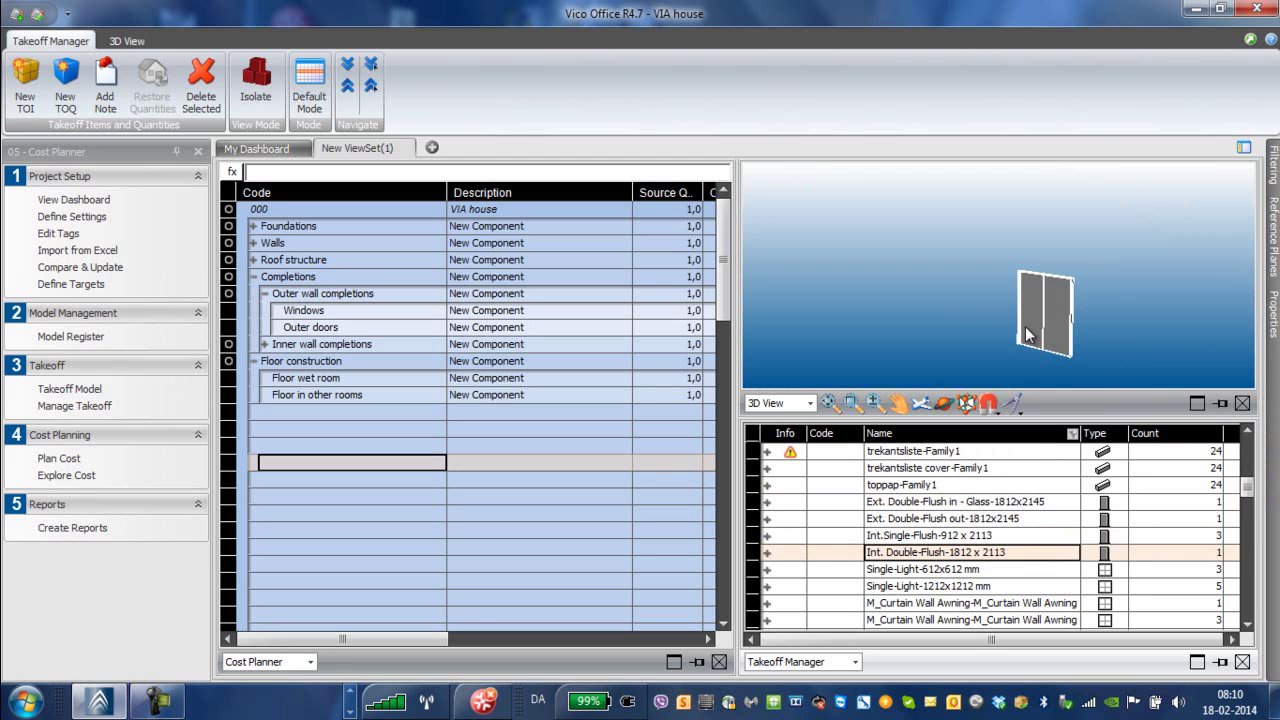
Step: Isolate the window items Single-Light-612x612 mm and Single-Light-1212x1212 mm one by one in the 3D model
left_click(955, 572)
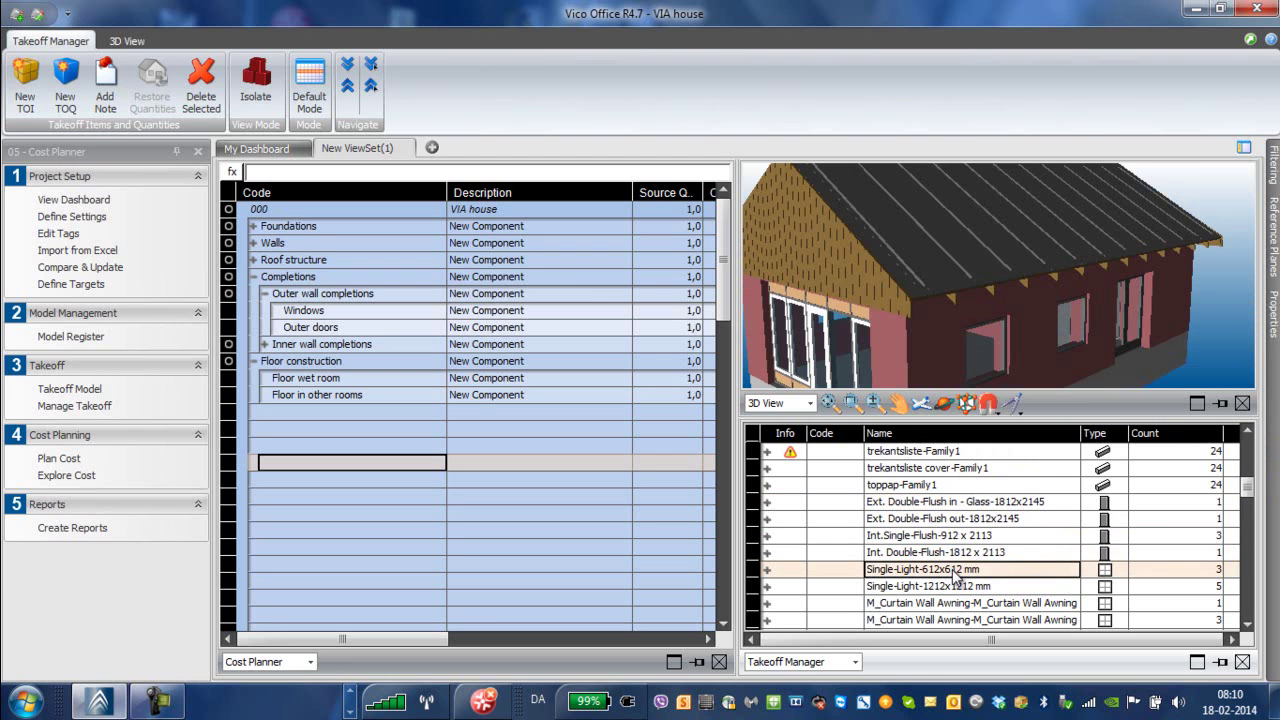
right_click(957, 575)
left_click(996, 533)
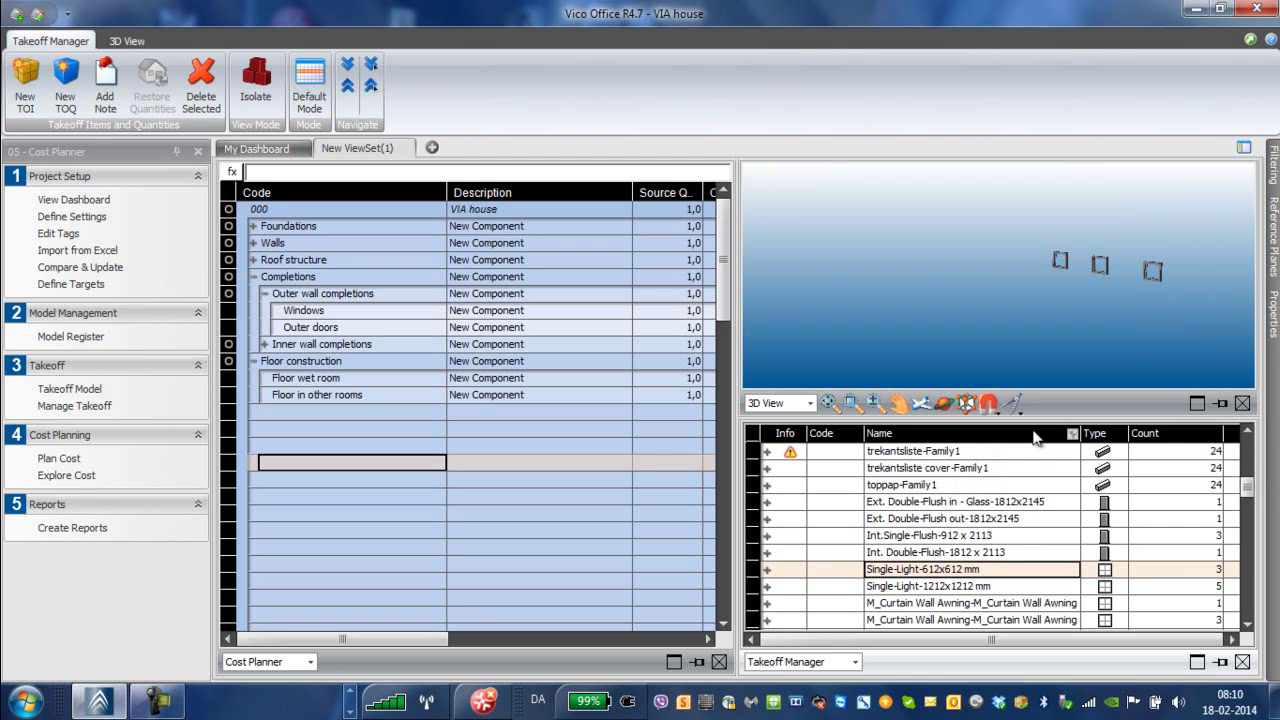
left_click(993, 587)
right_click(990, 584)
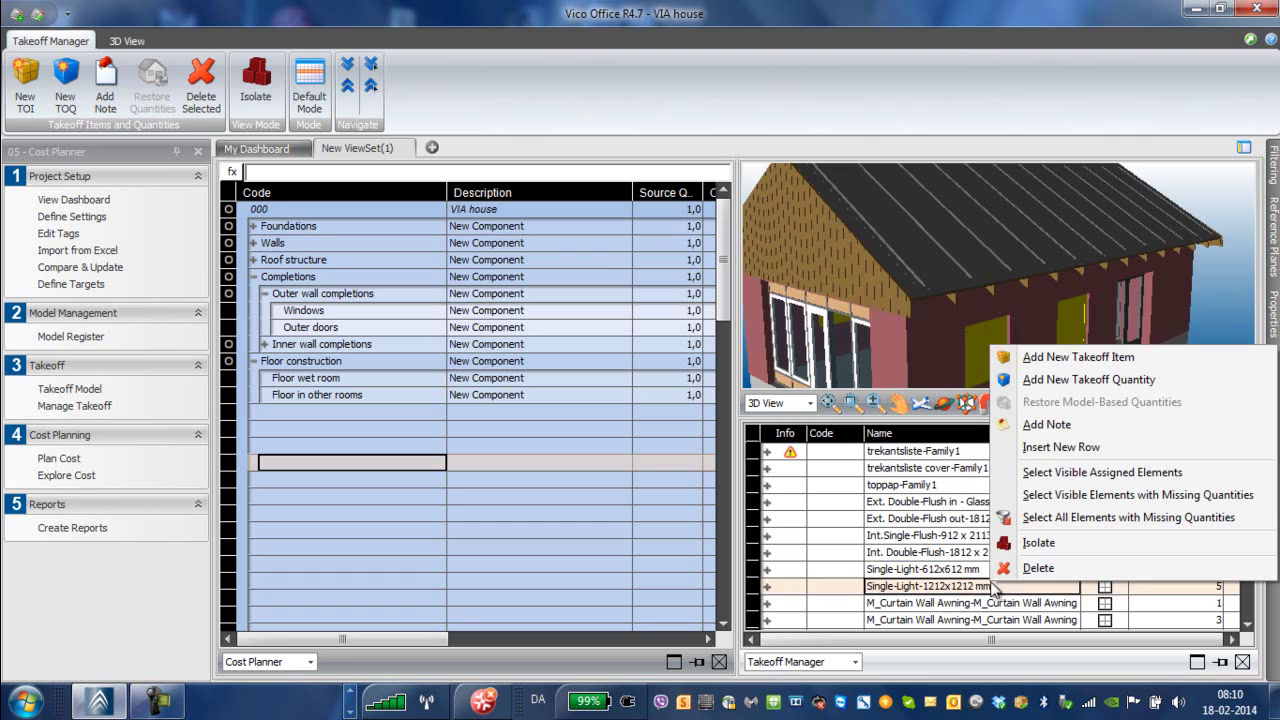
left_click(1036, 550)
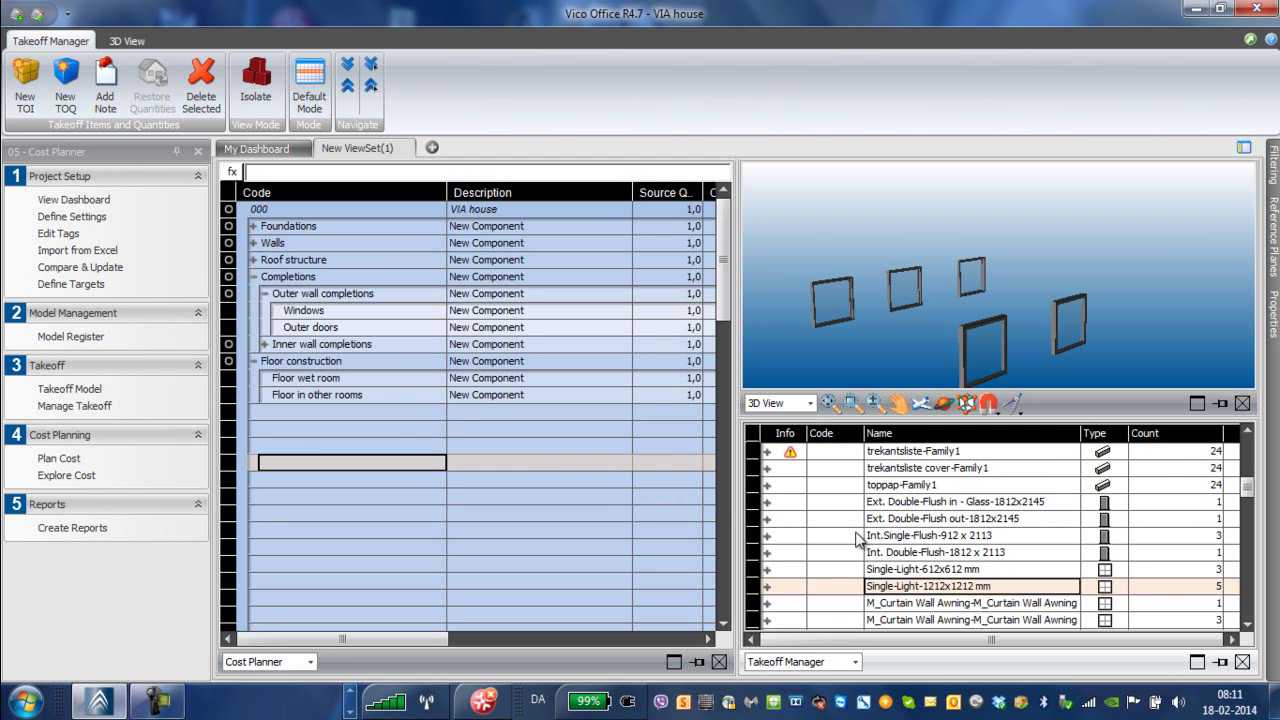
Step: Isolate the Int. Double-Flush-1812 x 2113 door again to examine it in the 3D model
left_click(893, 553)
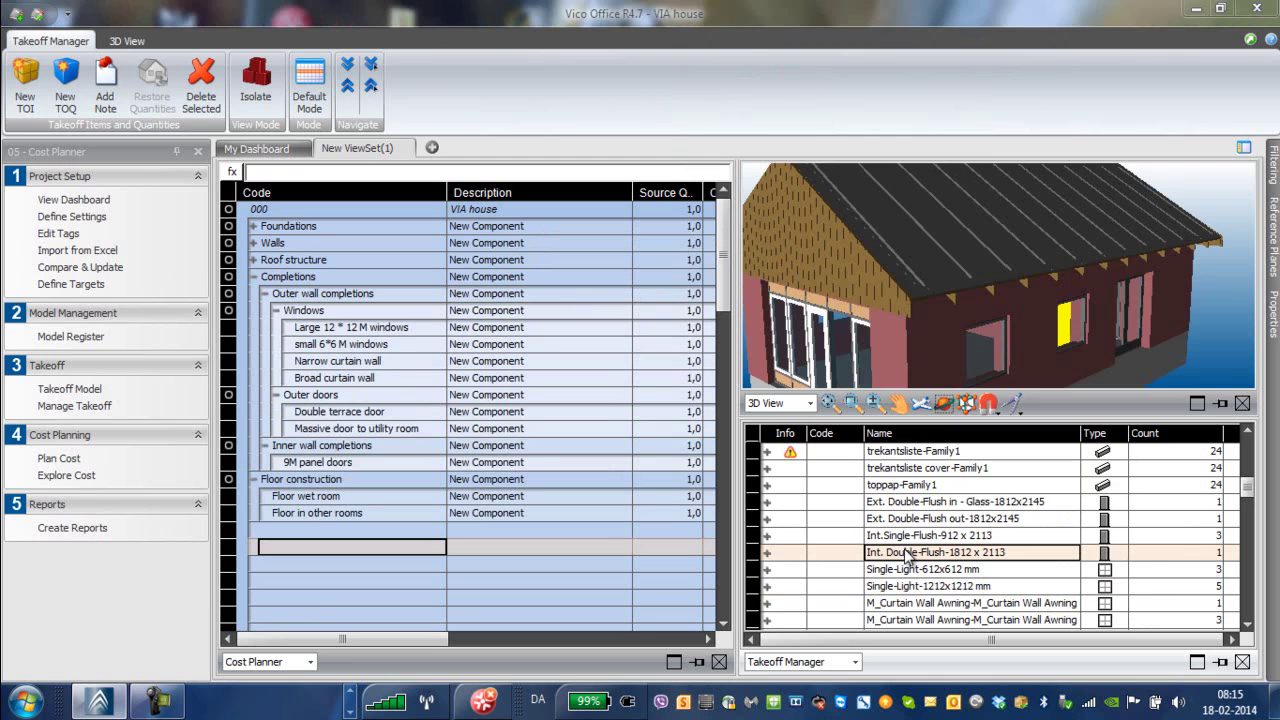
right_click(906, 557)
left_click(958, 512)
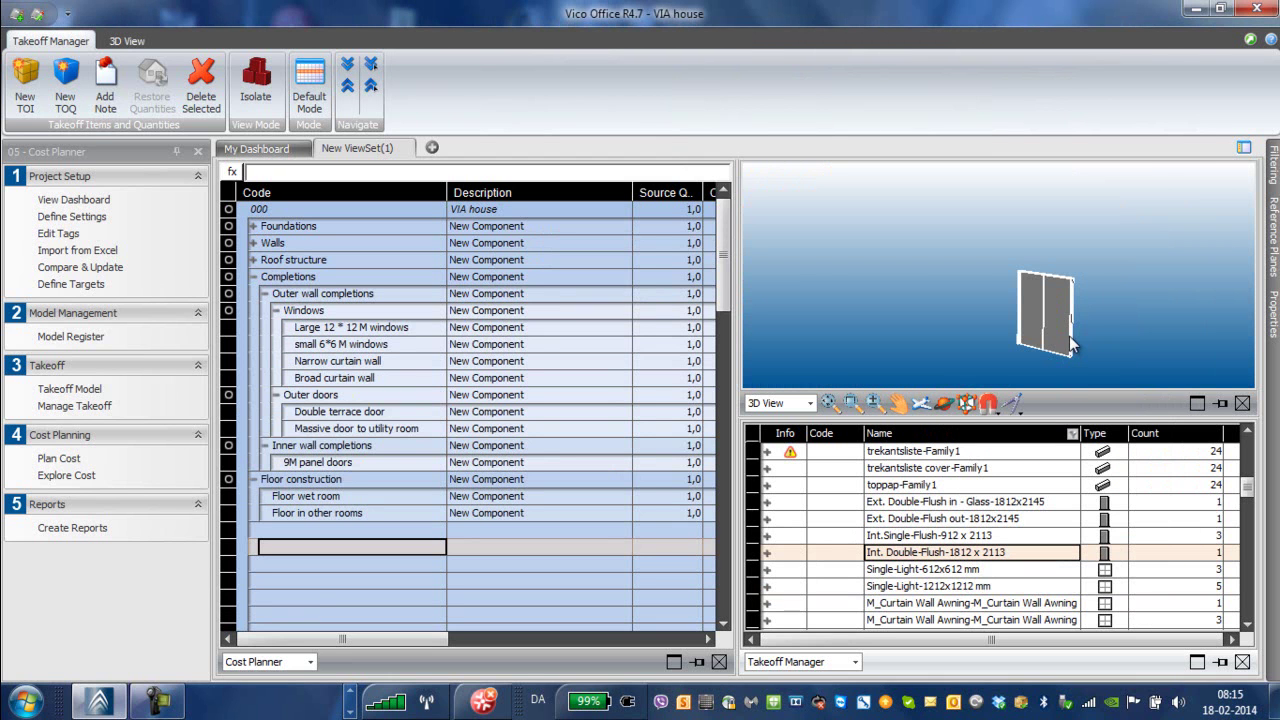
Step: Add an 18M panel door component below 9M panel doors under Inner wall completions
left_click(320, 465)
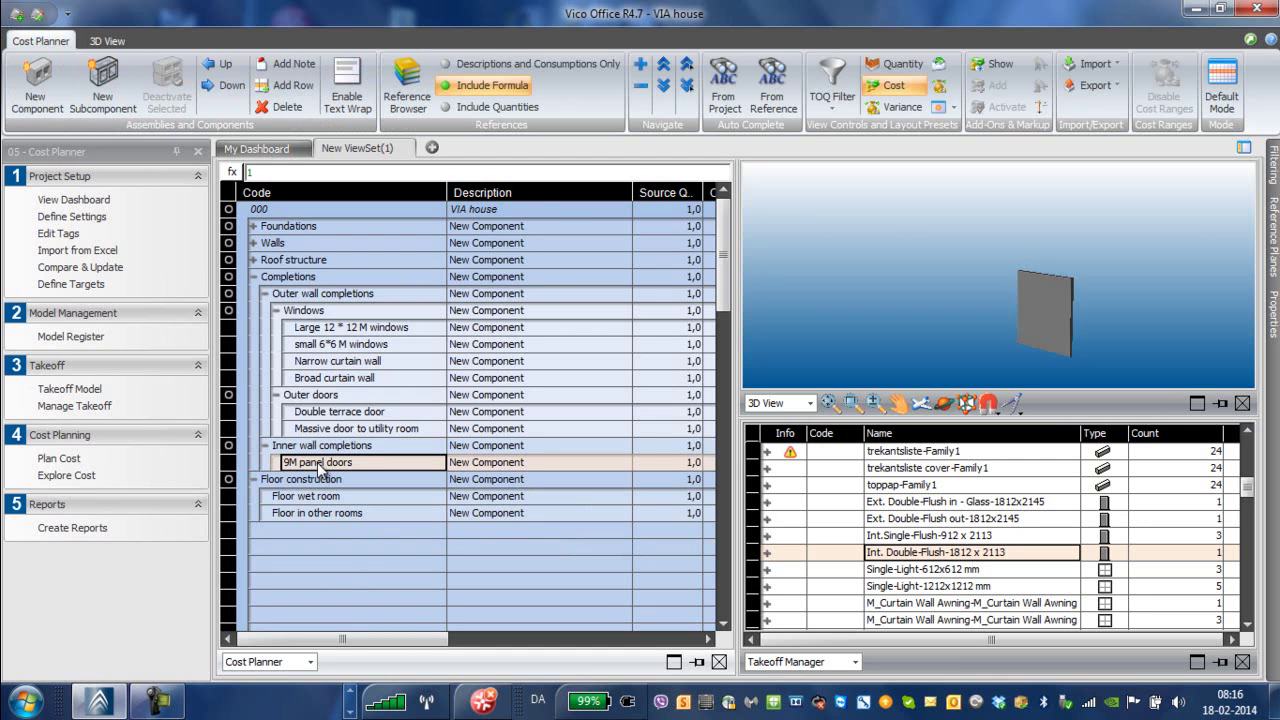
right_click(320, 466)
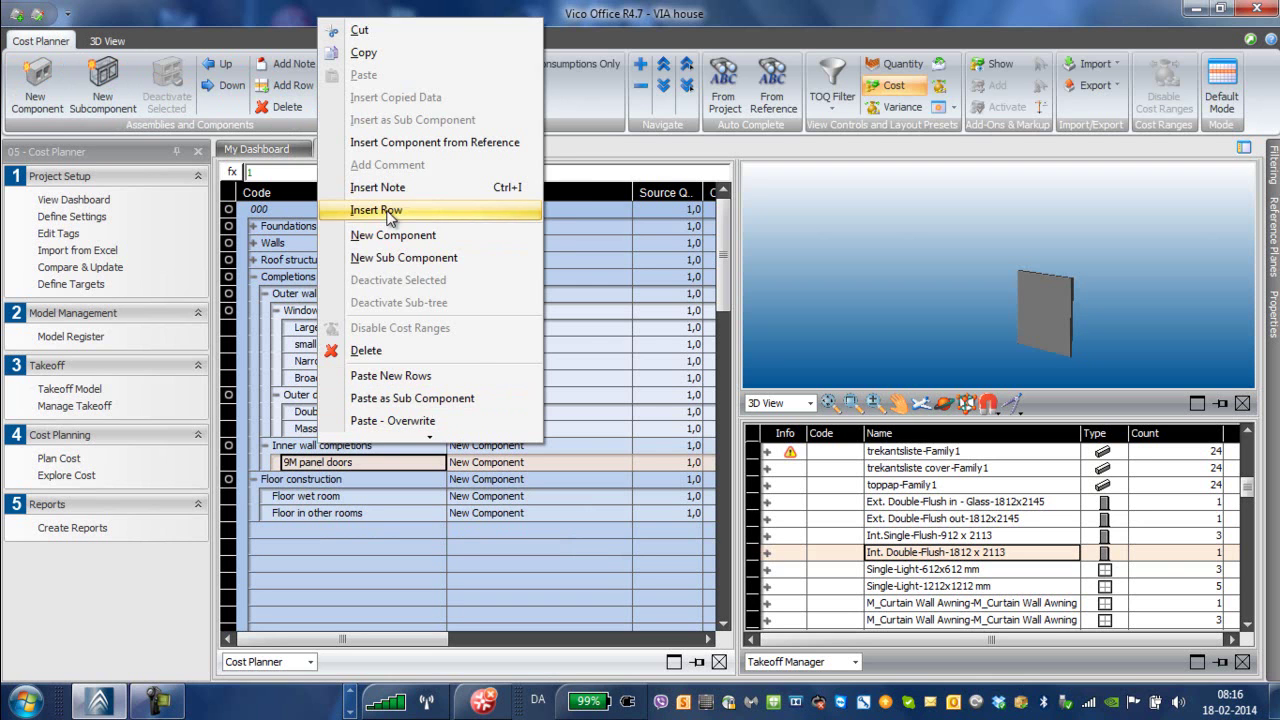
left_click(377, 210)
left_click(332, 483)
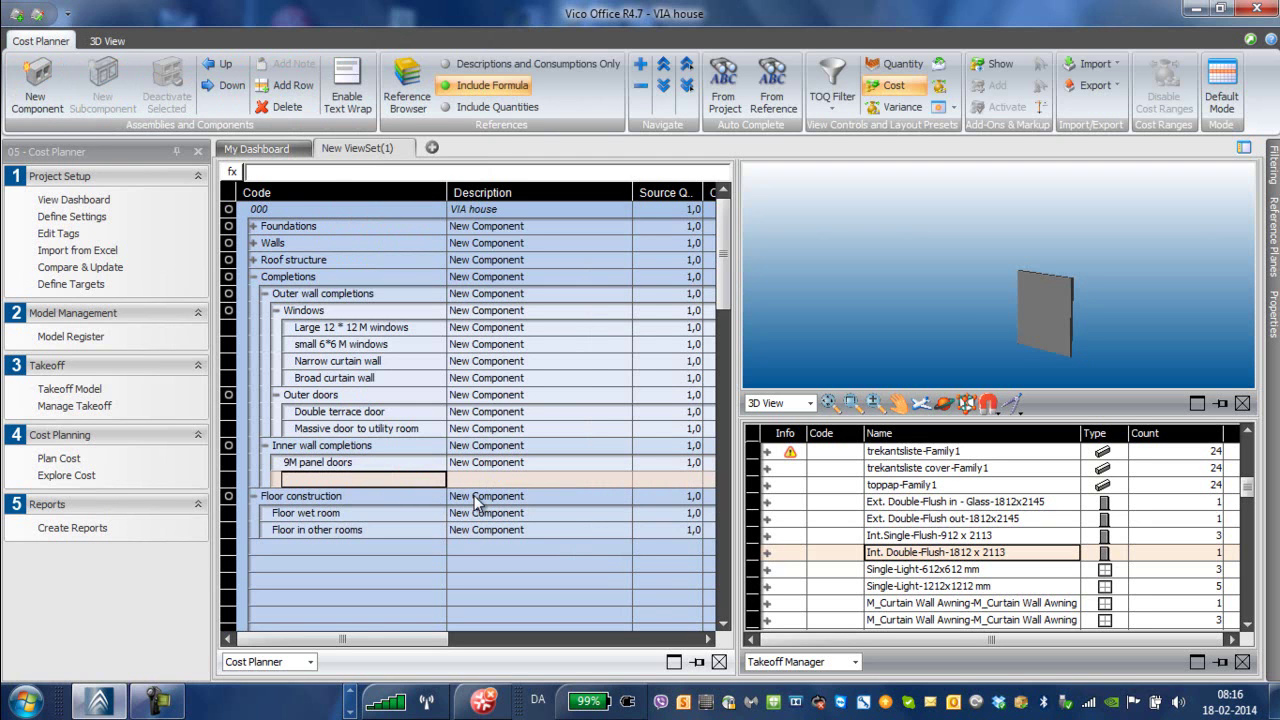
type("18M panel door")
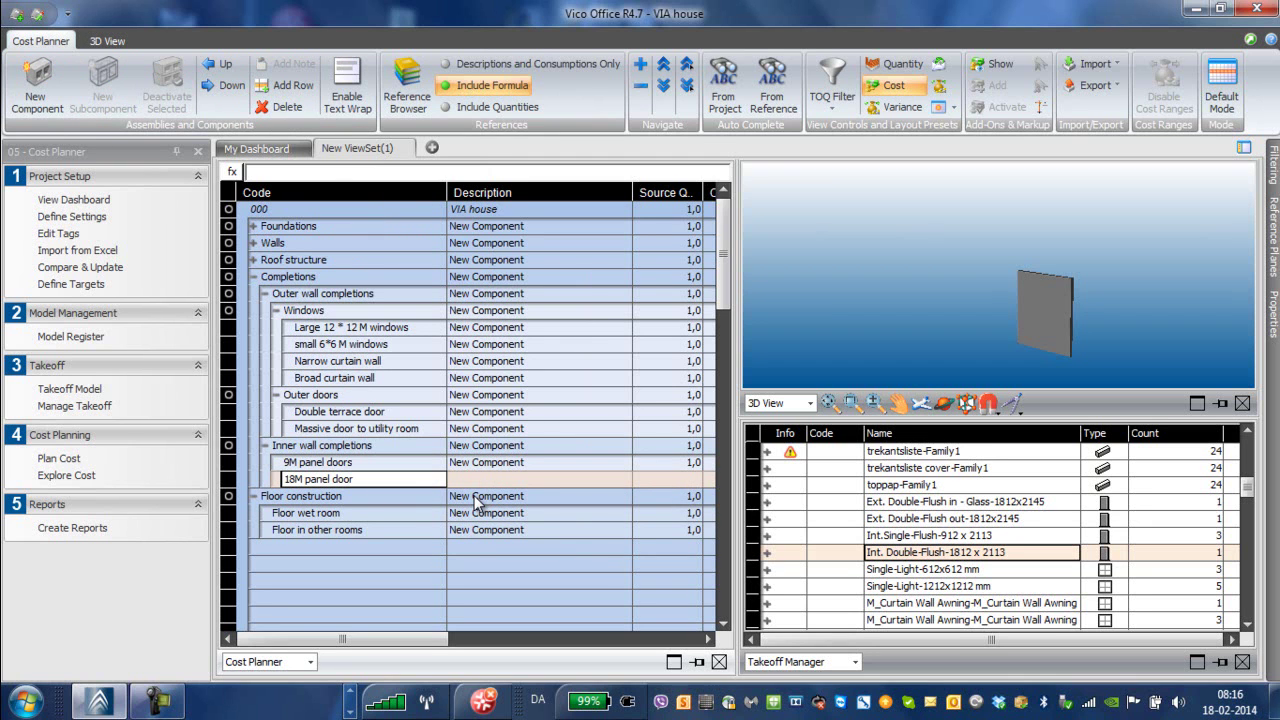
key("Return")
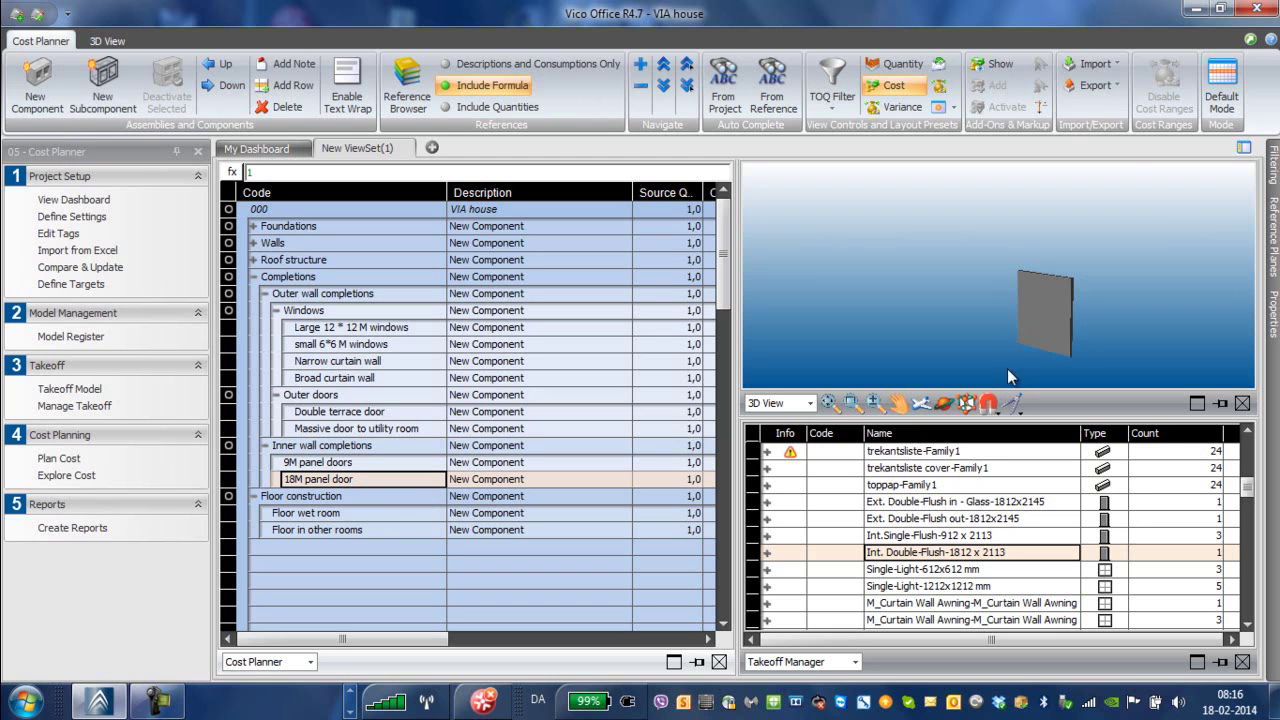
Step: Isolate the Int.Single-Flush-912 x 2113 interior doors in the 3D model
left_click(946, 537)
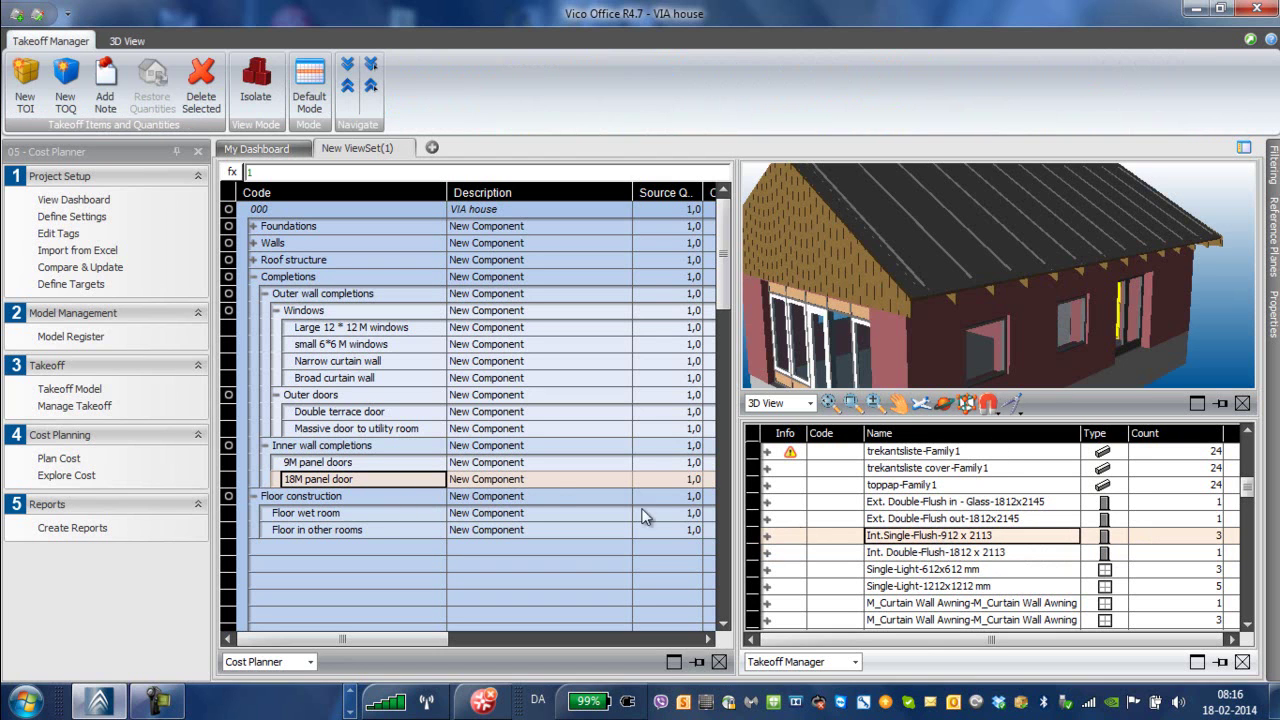
right_click(900, 545)
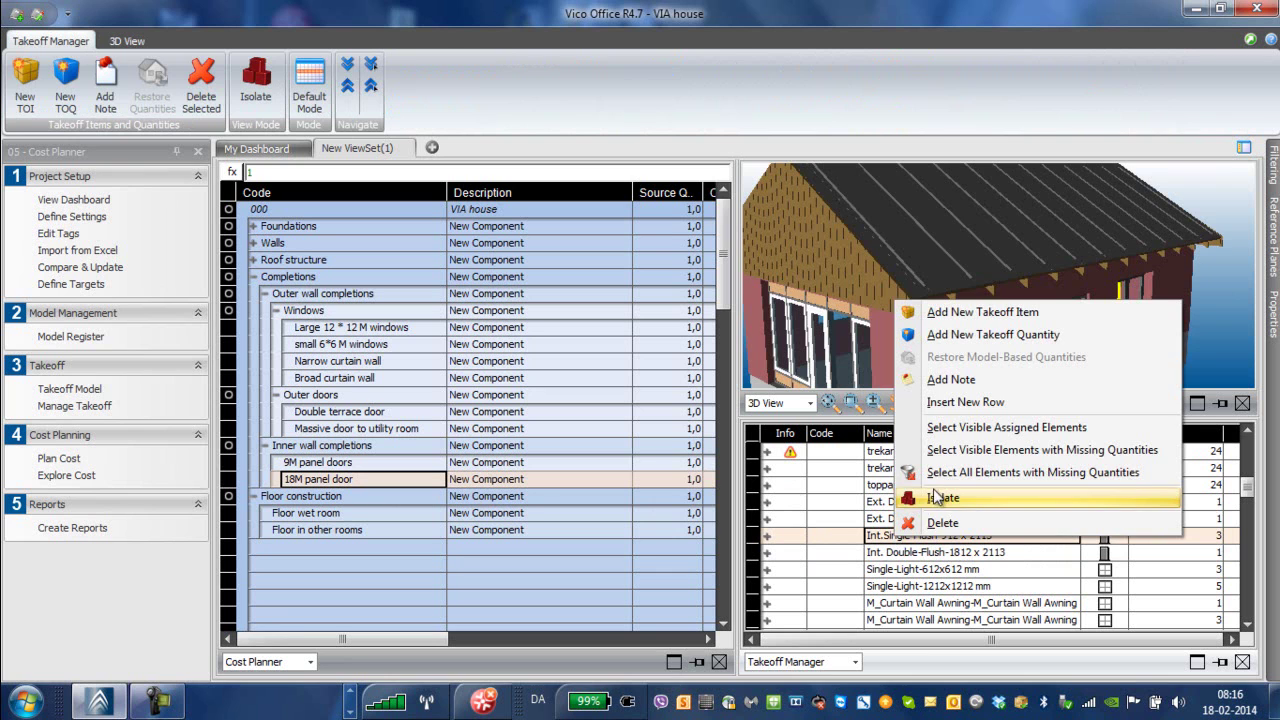
left_click(940, 499)
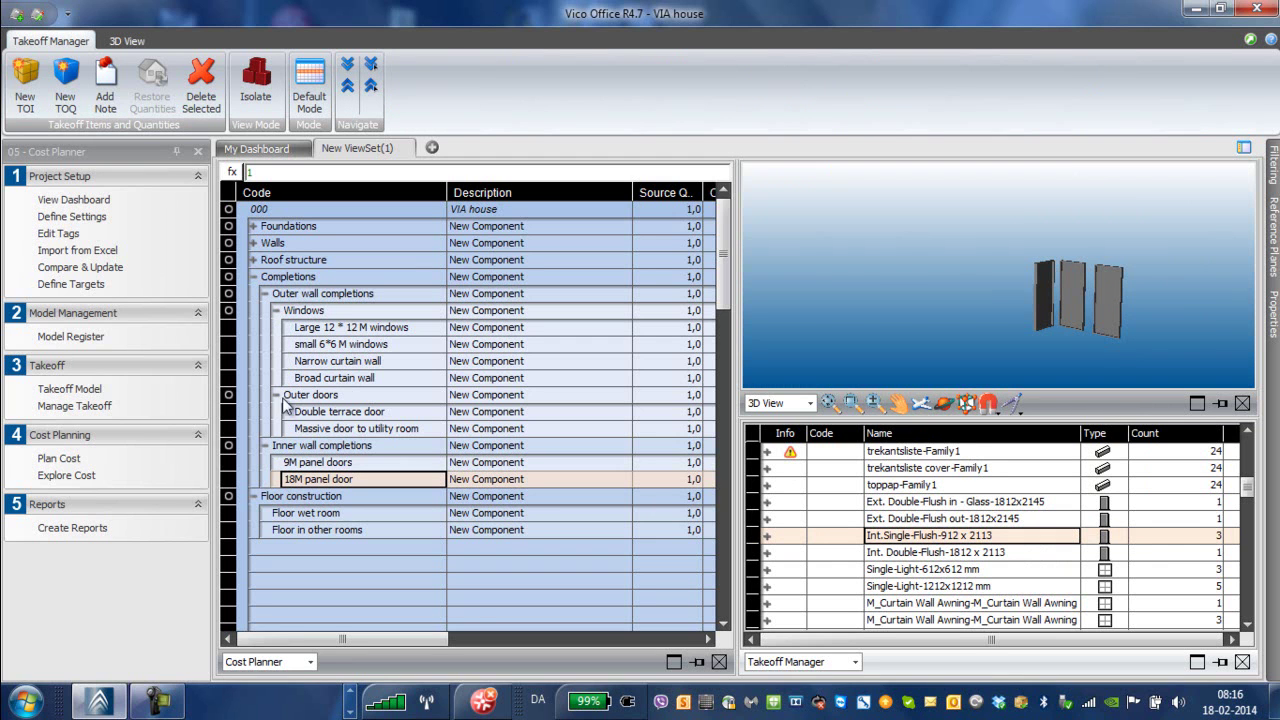
Step: Collapse the Floor construction group in the cost plan, keeping the Completions group expanded
left_click(254, 277)
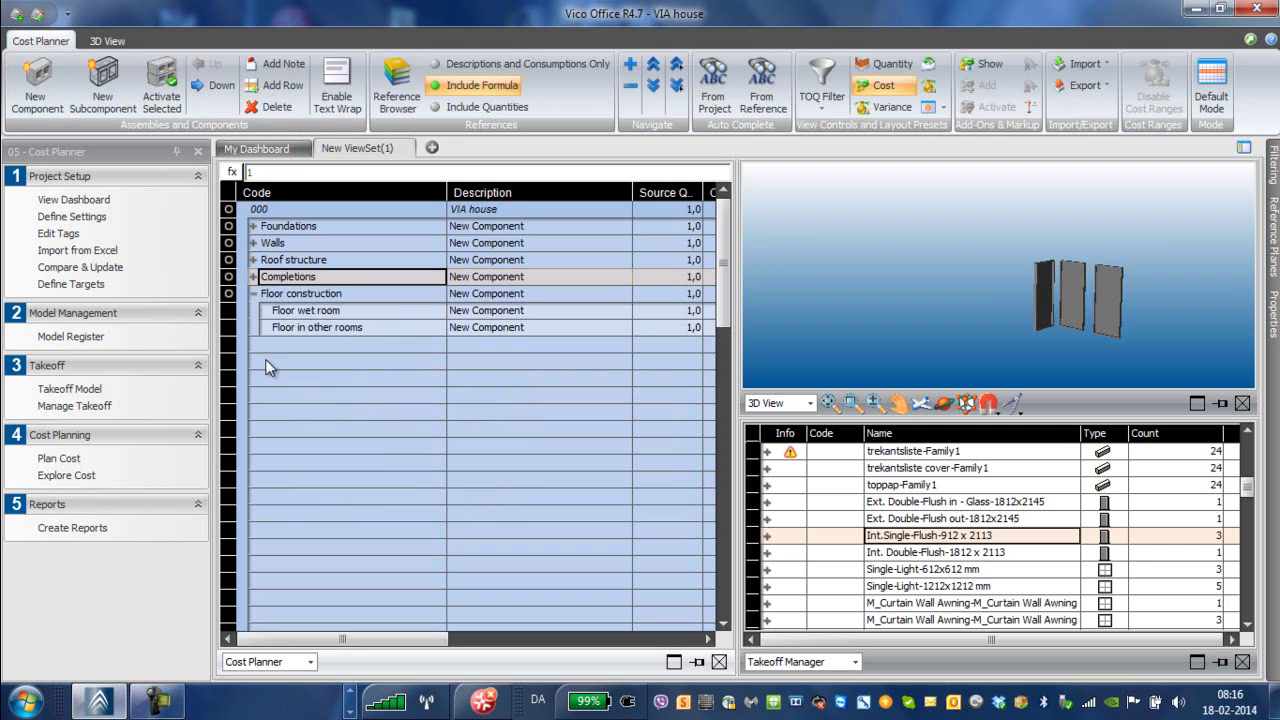
left_click(255, 295)
left_click(254, 277)
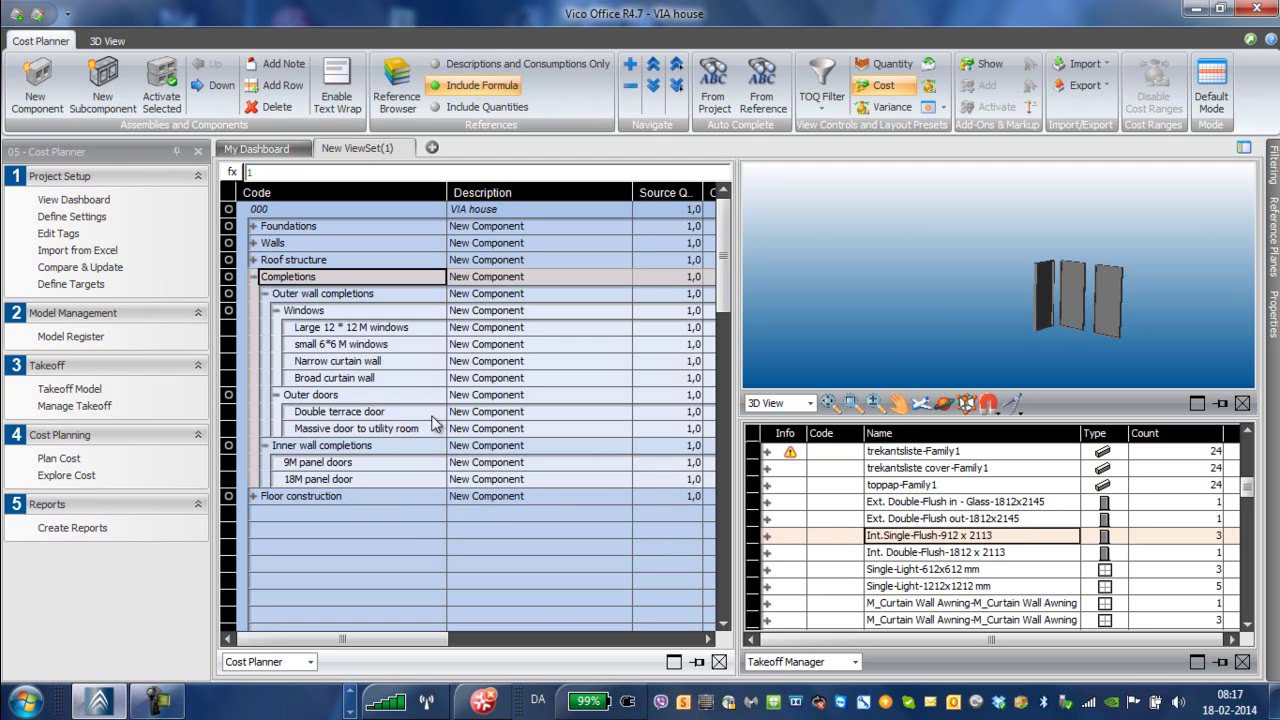
Step: Isolate the Single-Light-1212x1212 mm windows and assign their Count quantity to the Large 12 * 12 M windows component
left_click(889, 587)
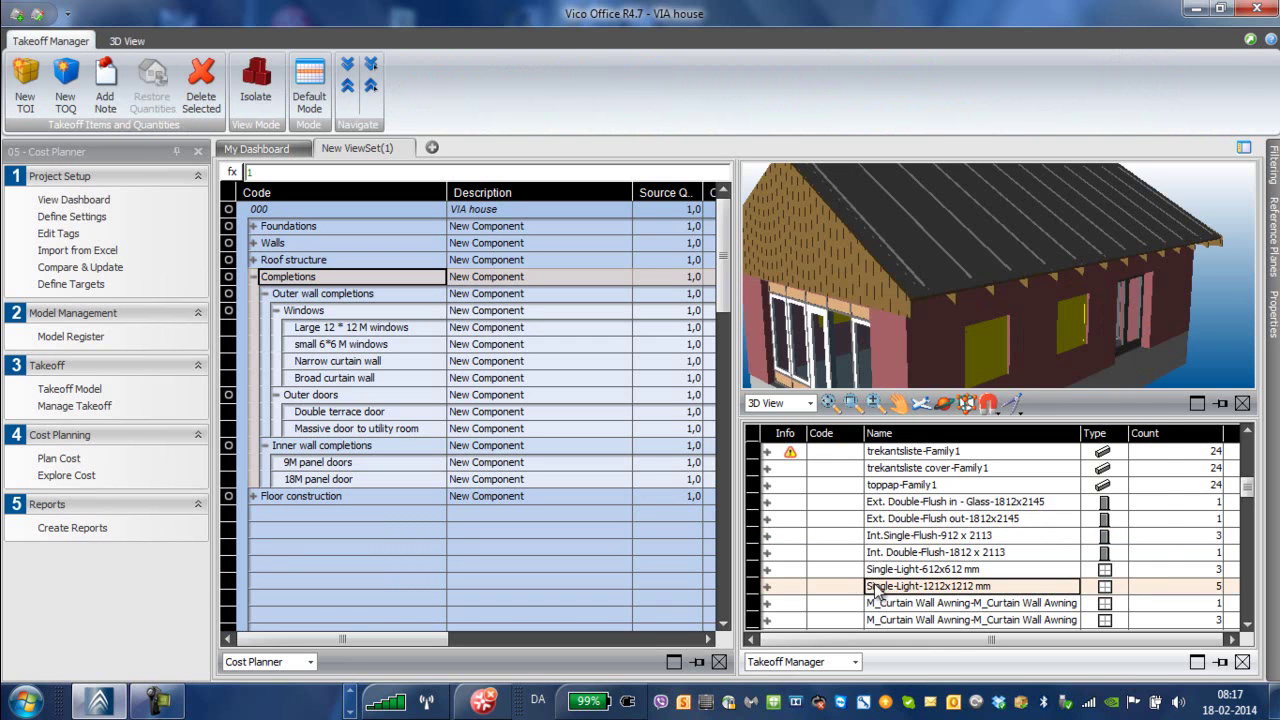
right_click(880, 592)
left_click(910, 546)
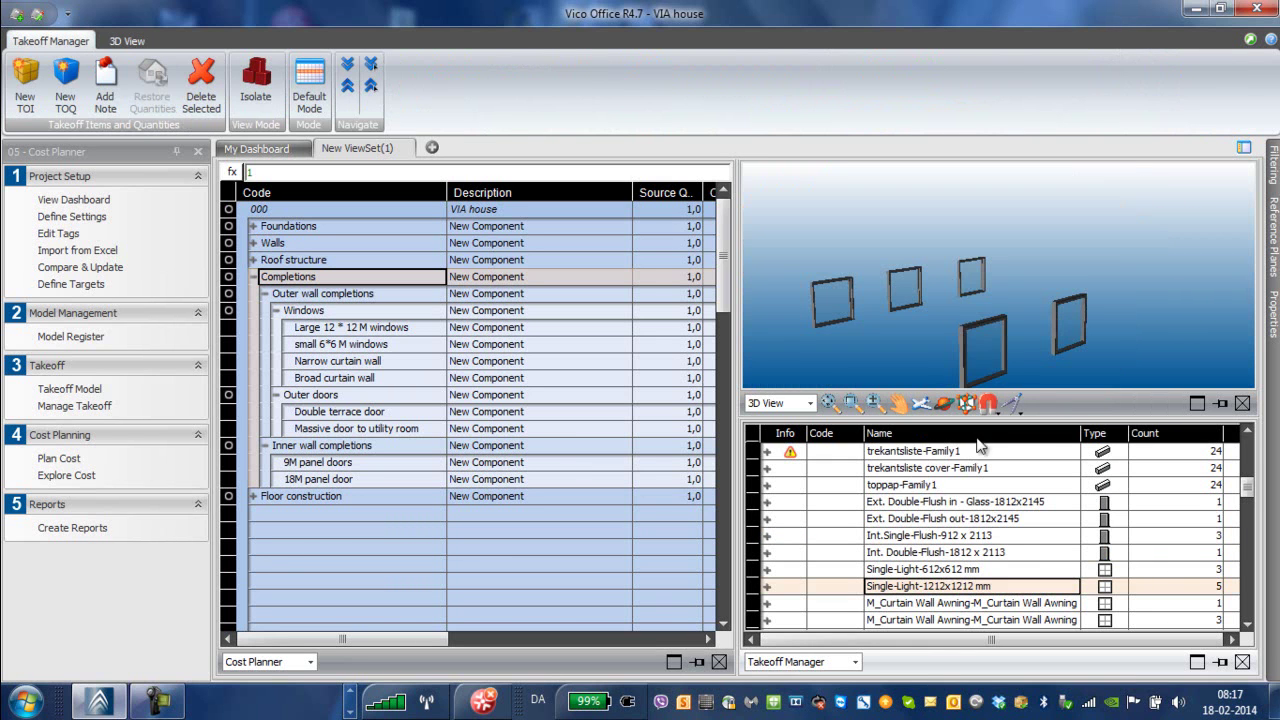
left_click(767, 586)
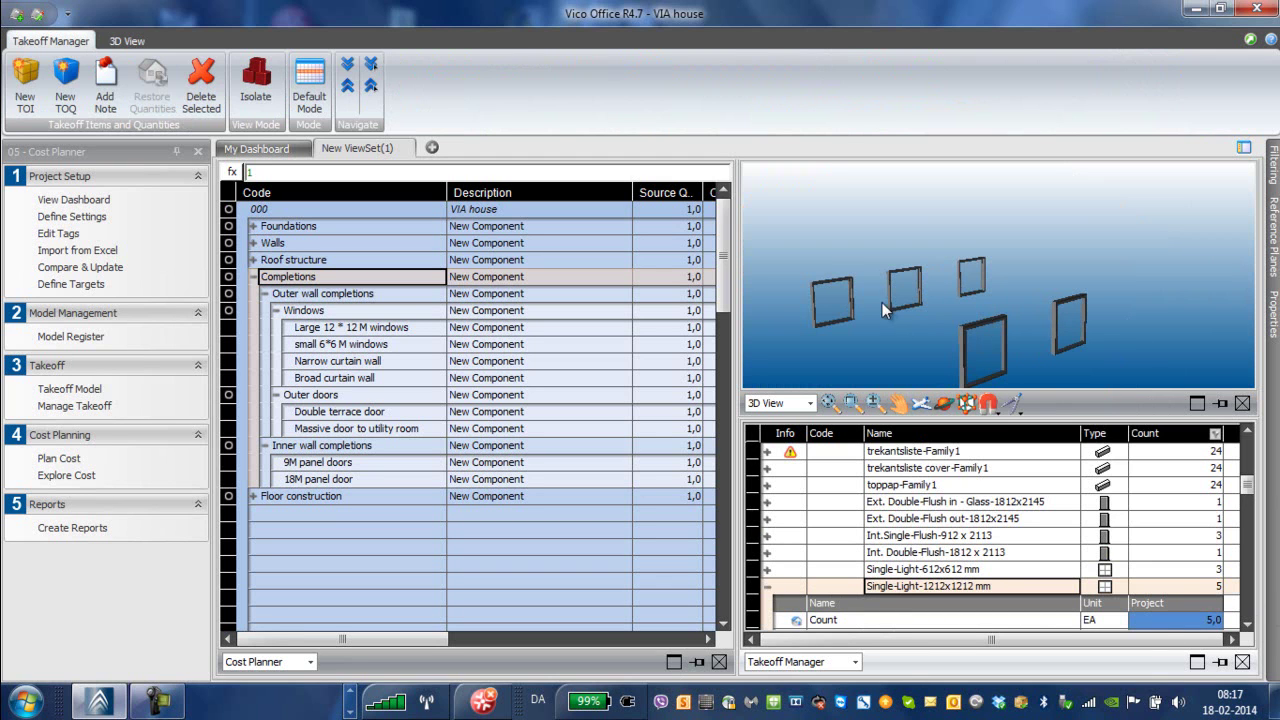
left_click(825, 626)
left_click_drag(796, 621, 419, 331)
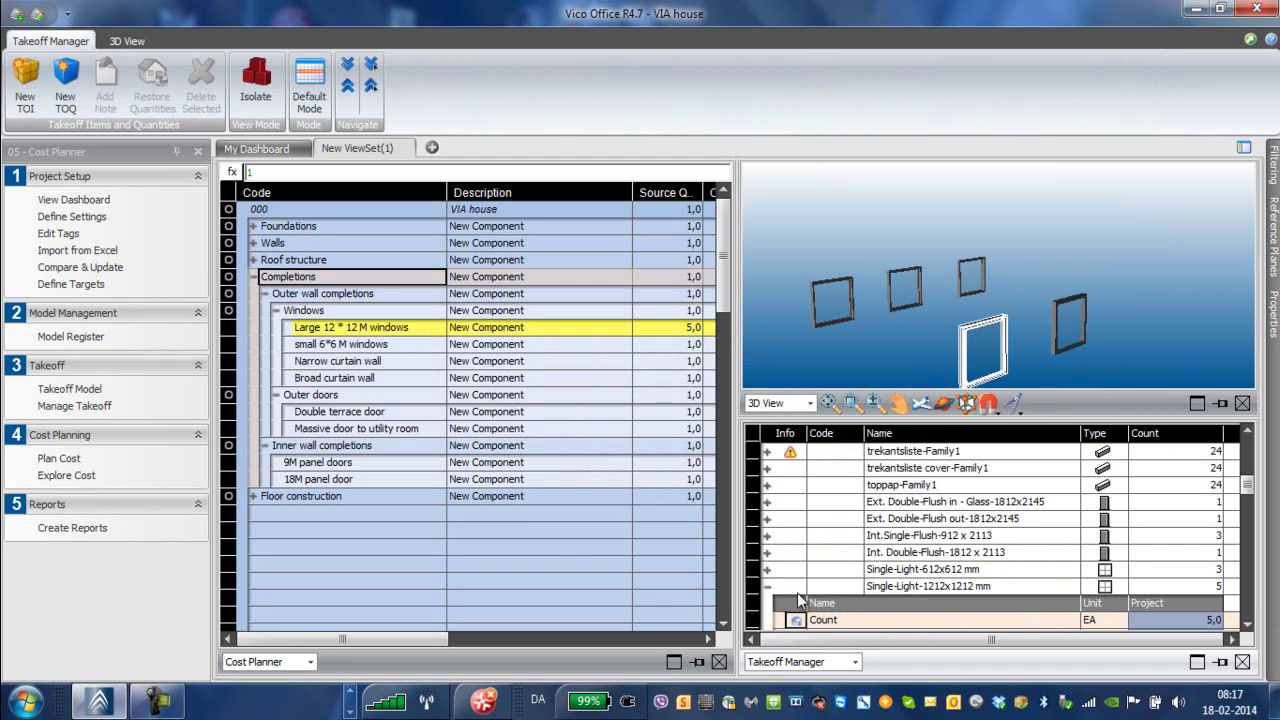
Step: Isolate the Single-Light-612x612 mm windows and assign their Count quantity to the small 6*6 M windows component
left_click(917, 582)
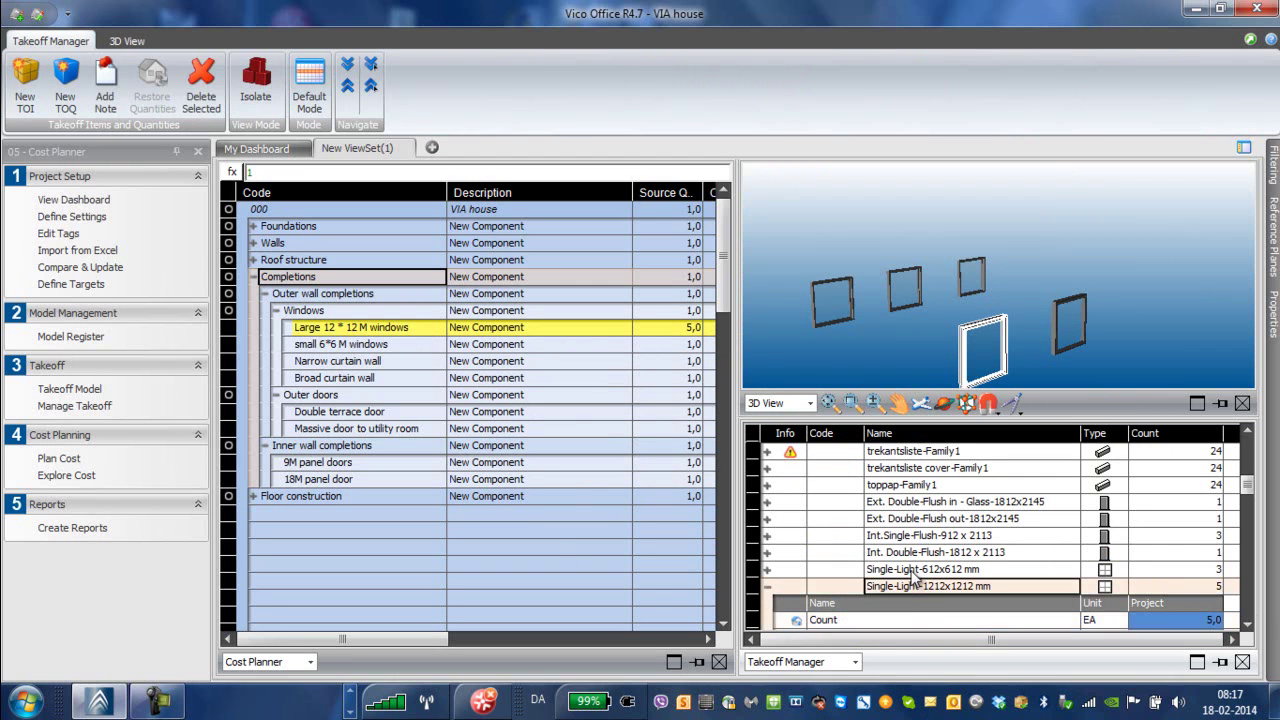
left_click(910, 571)
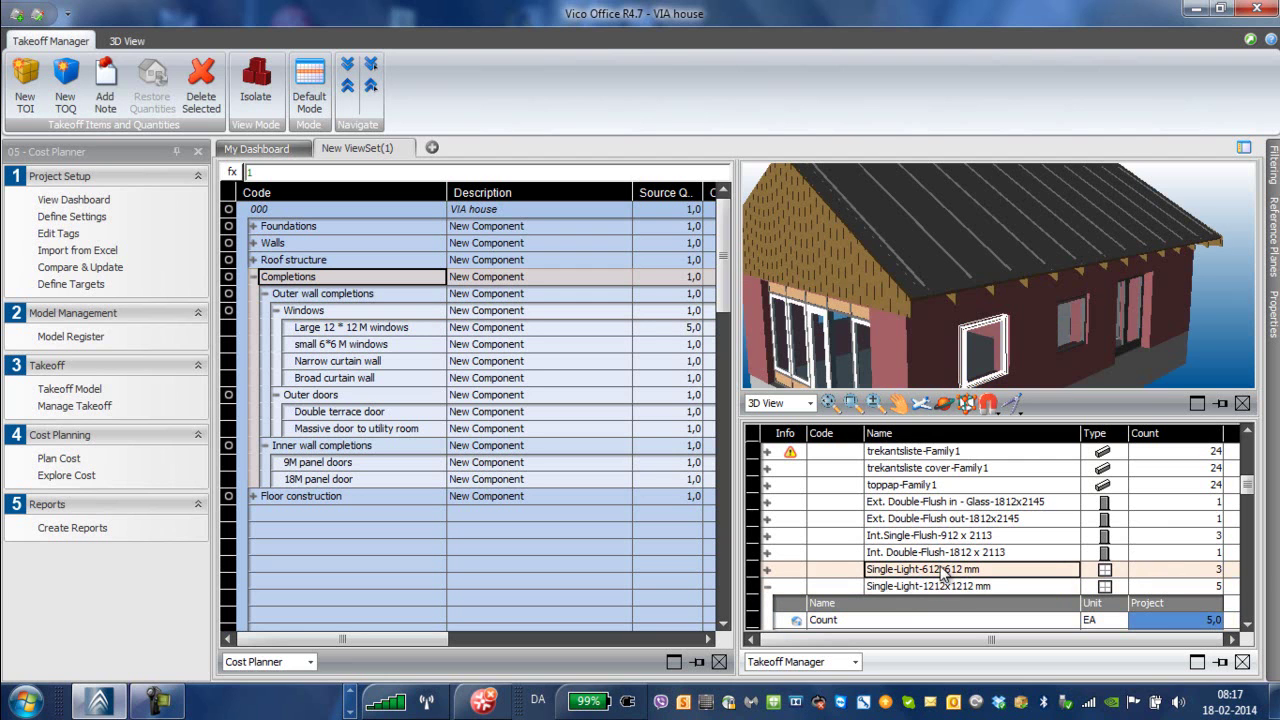
right_click(943, 571)
left_click(986, 528)
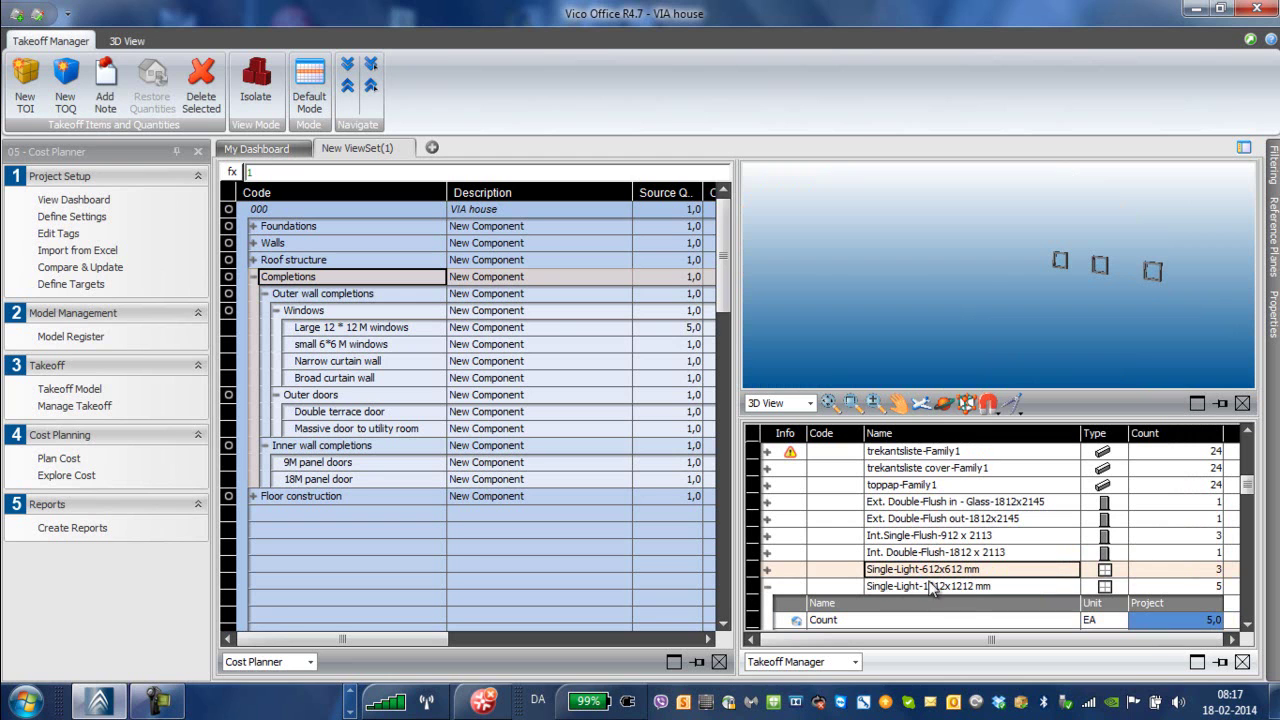
left_click(799, 567)
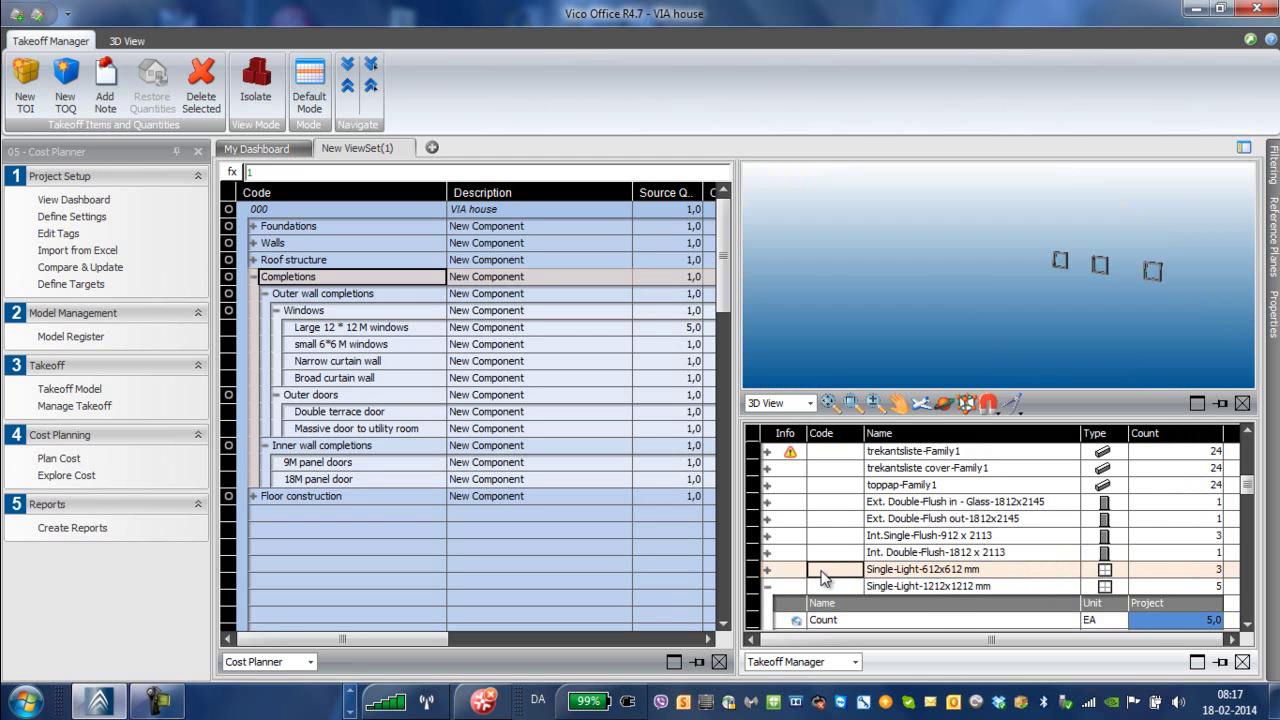
left_click(767, 569)
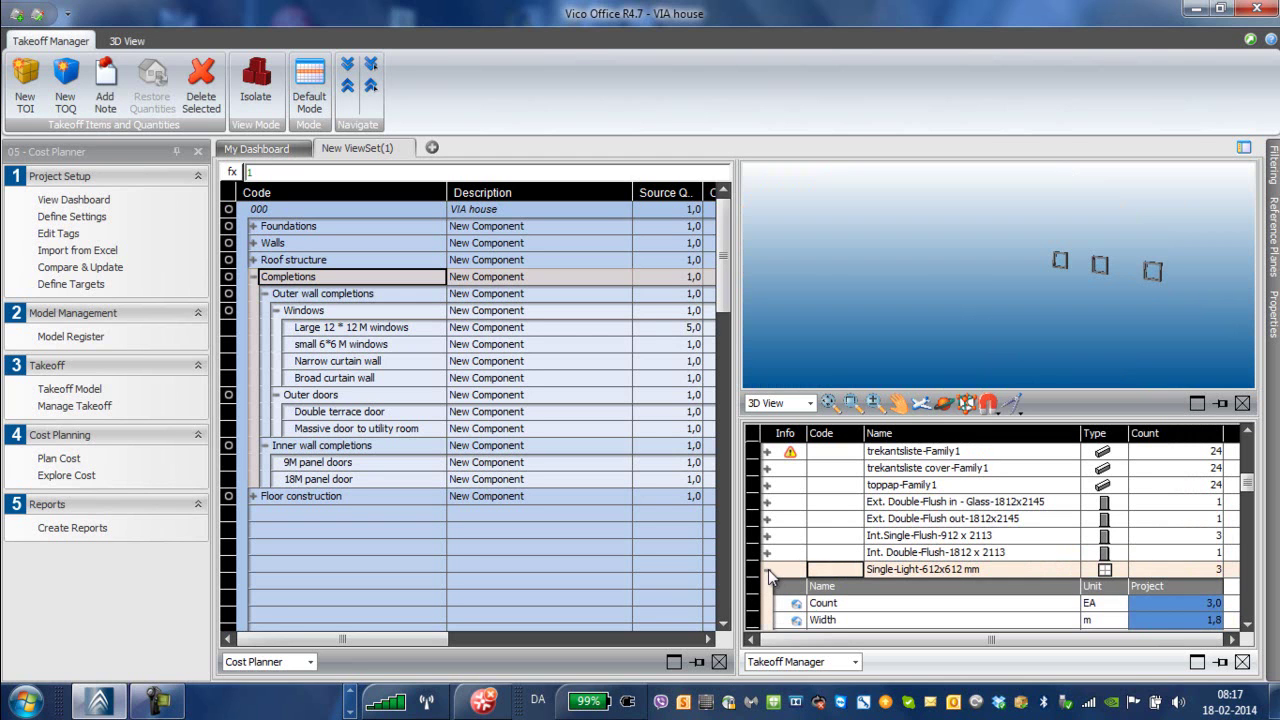
left_click(828, 604)
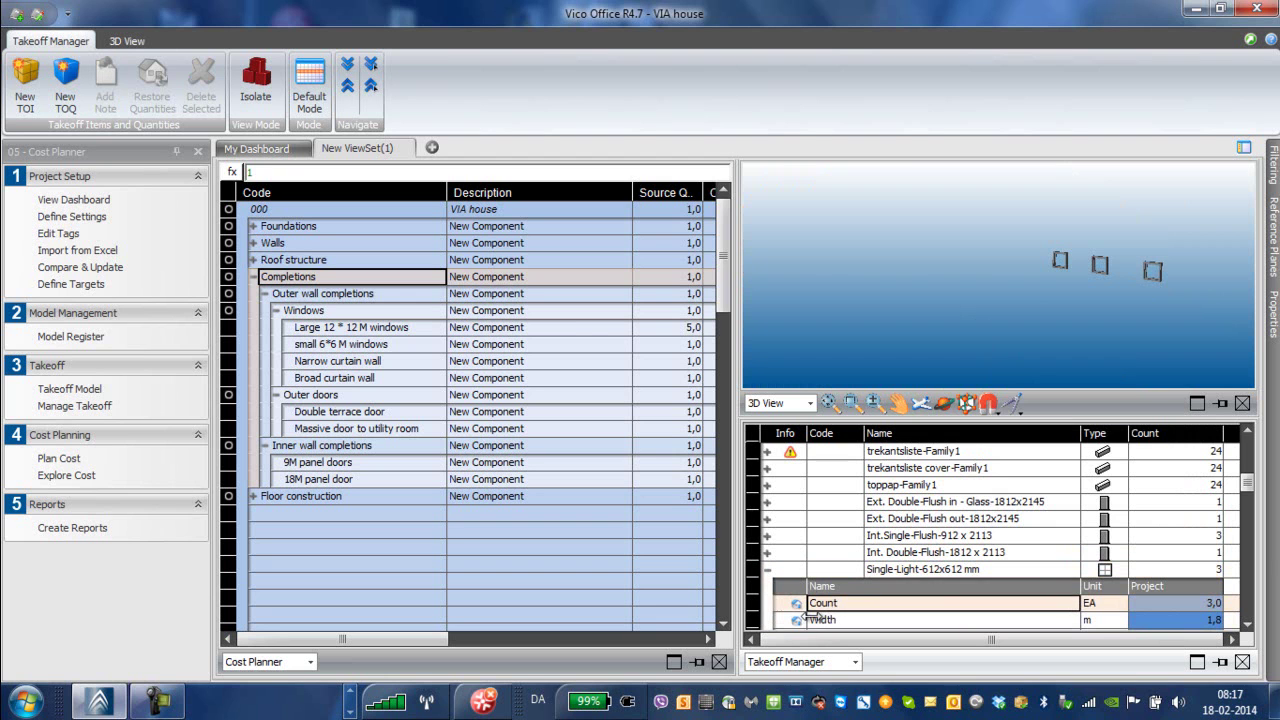
left_click_drag(790, 607, 414, 346)
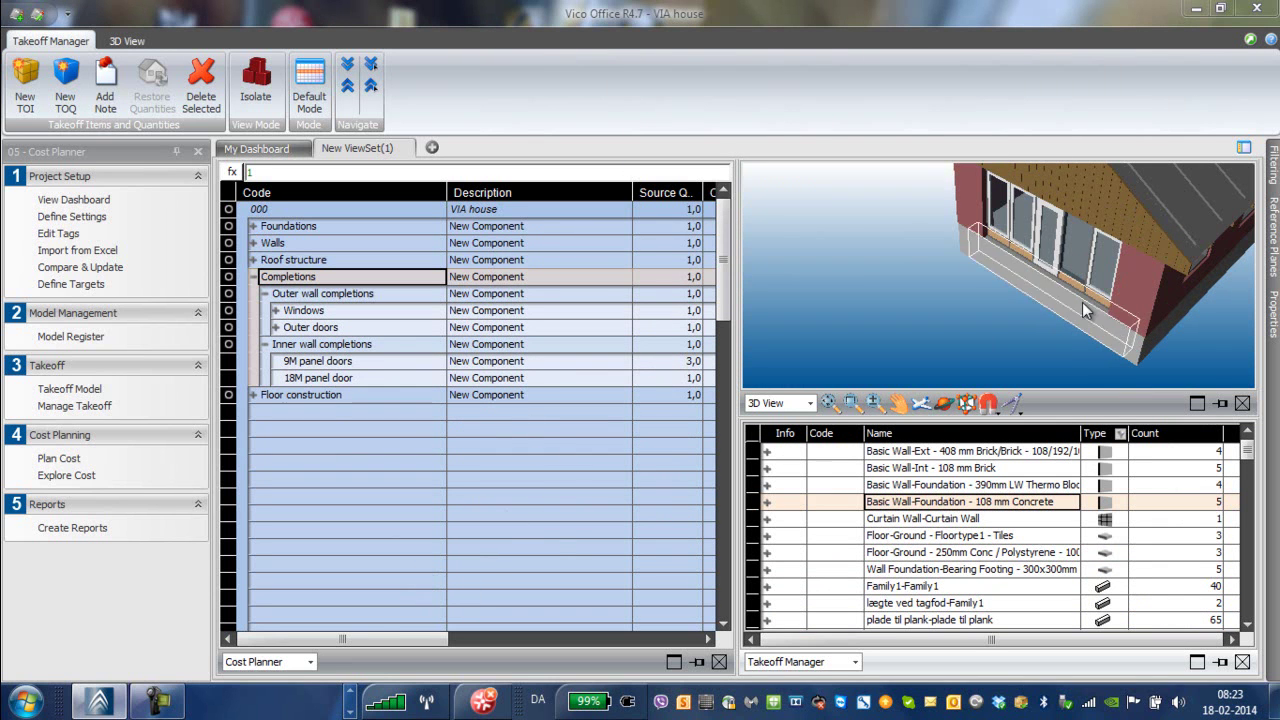
Step: Isolate the Curtain Wall-Curtain Wall takeoff item in the 3D model
left_click(899, 519)
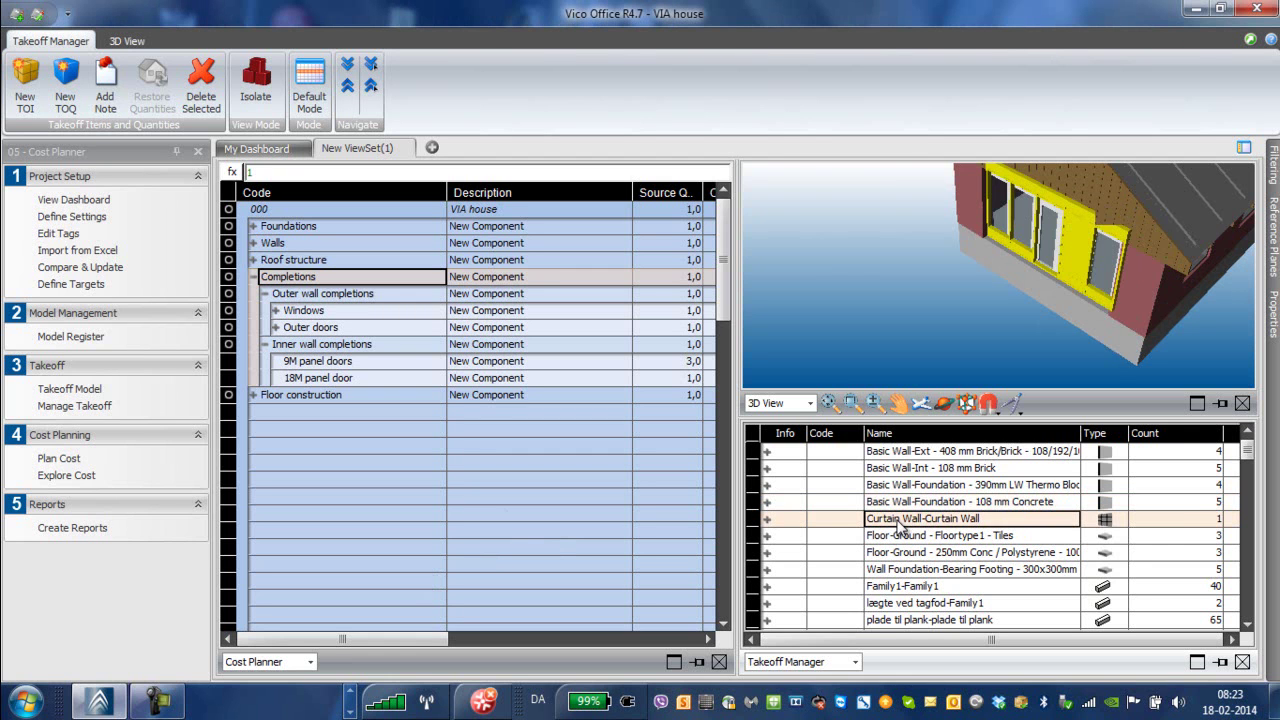
right_click(898, 521)
left_click(950, 481)
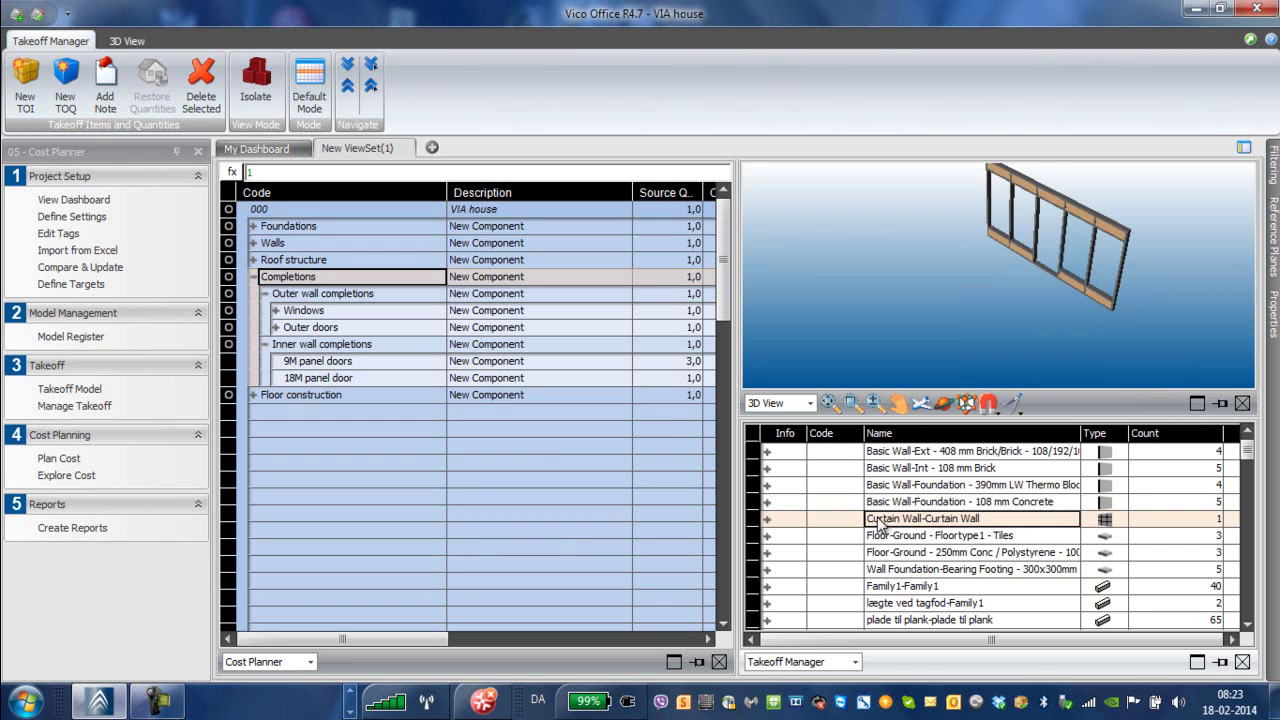
Step: Add a Gable curtain wall component below Massive door to utility room under Outer doors
left_click(275, 328)
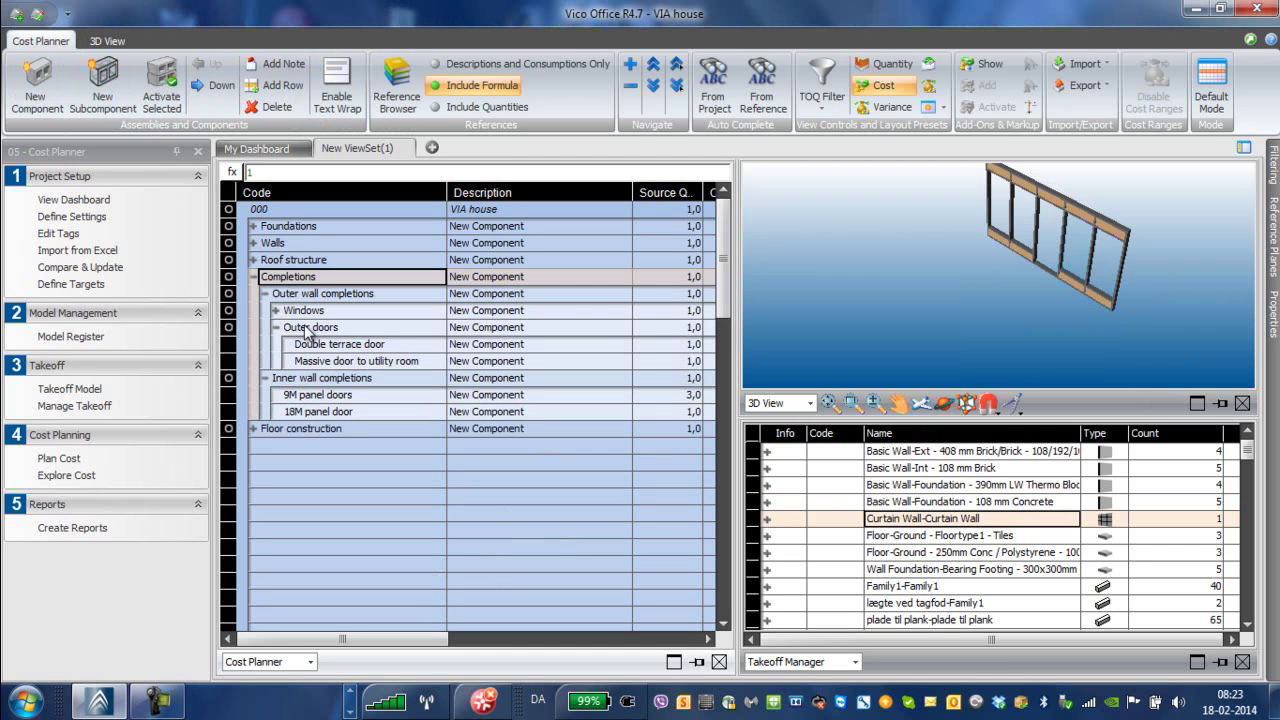
right_click(294, 362)
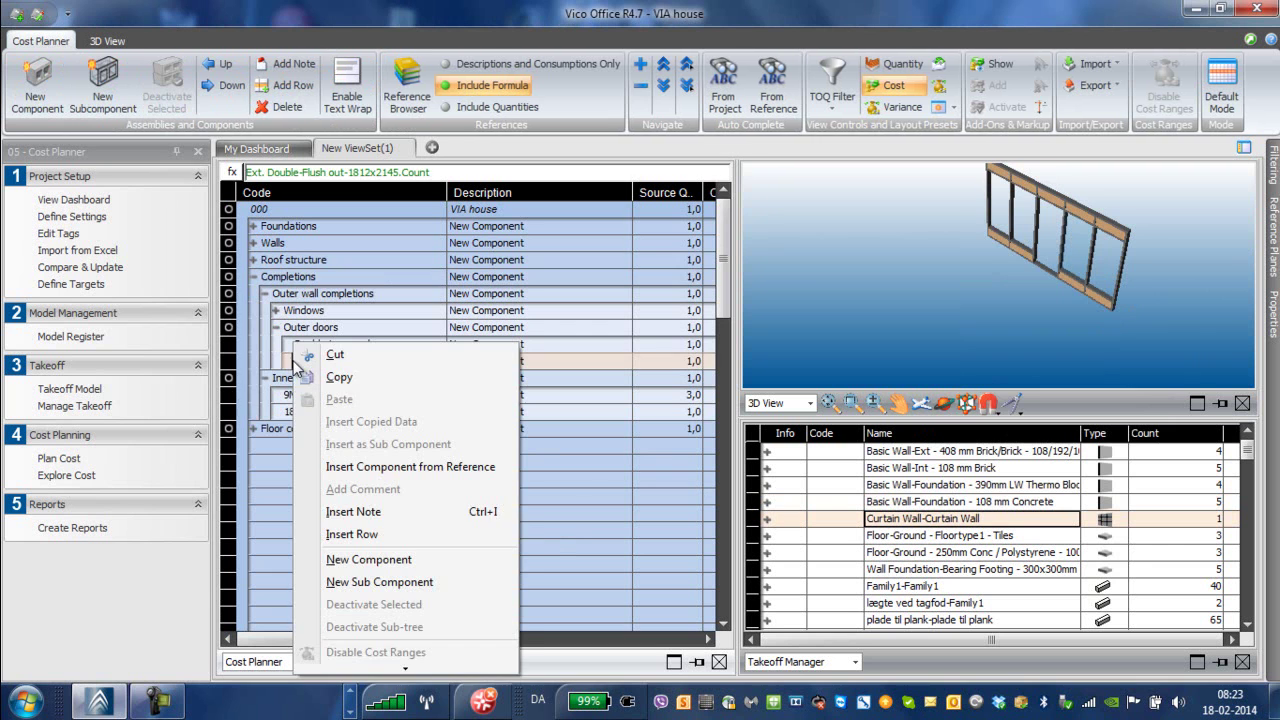
left_click(352, 534)
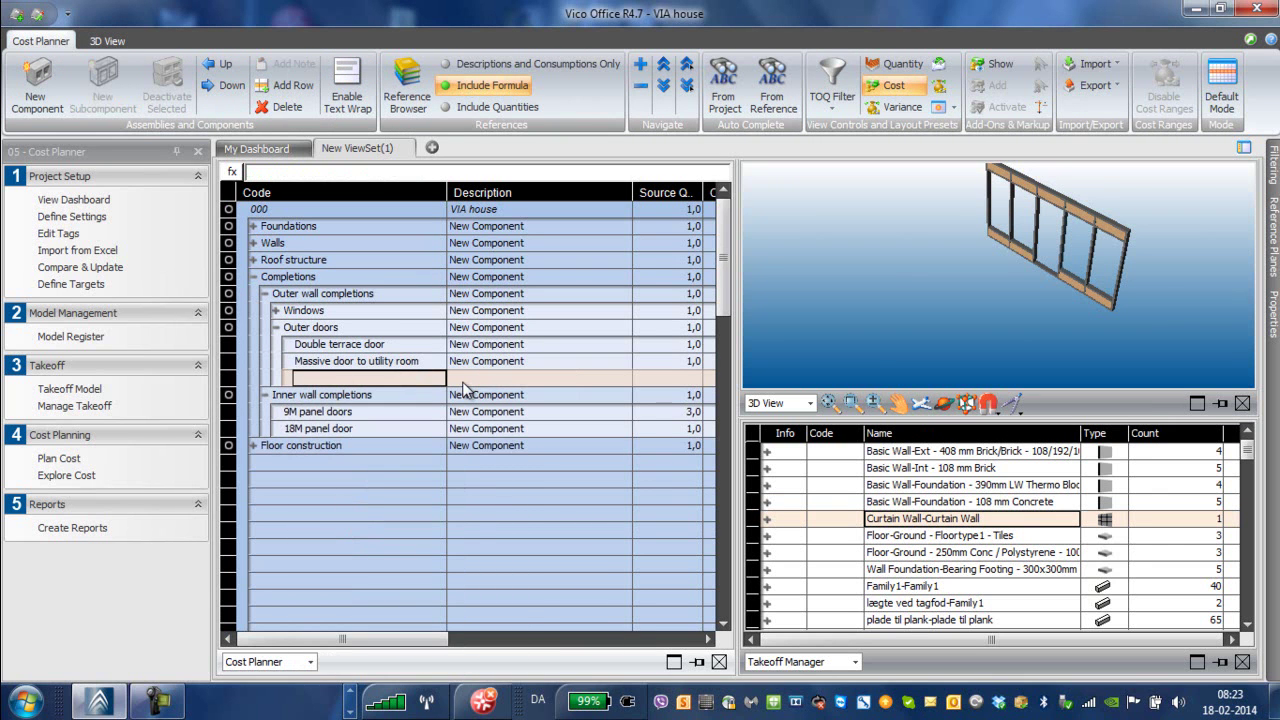
type("Gable curta")
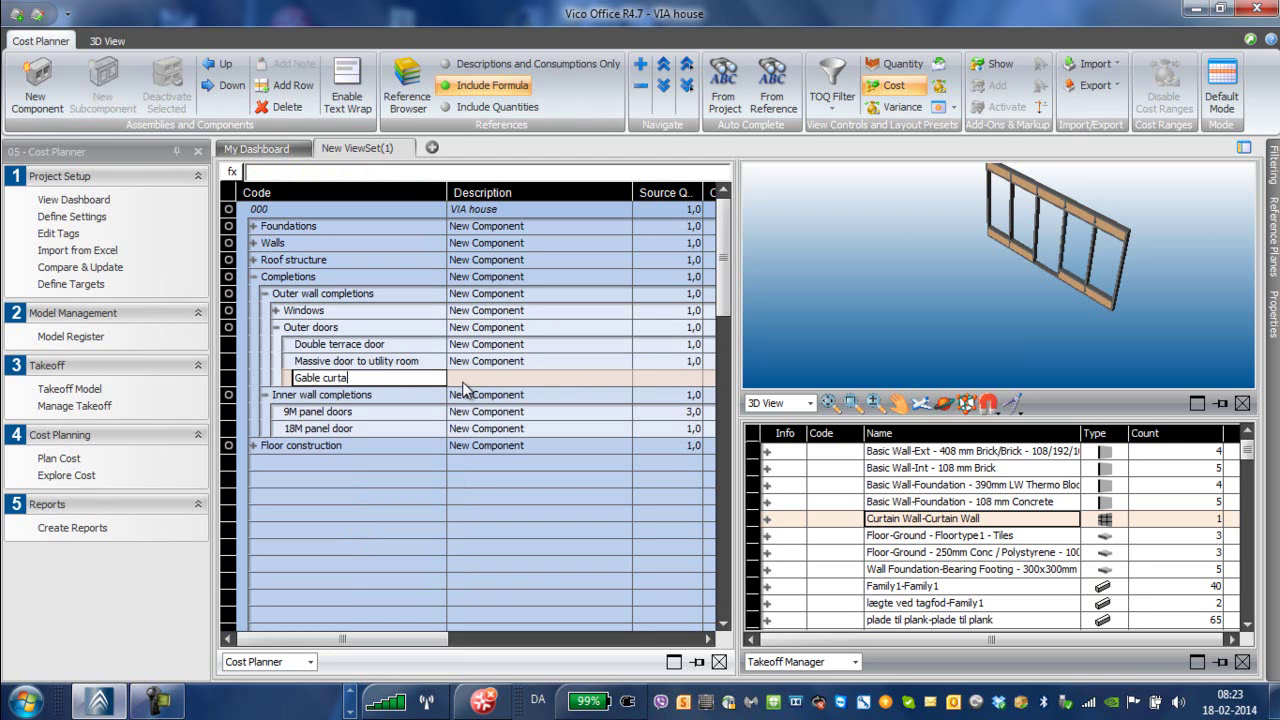
type("in wall")
Step: Assign the Count quantity of Curtain Wall-Curtain Wall to the Gable curtain wall component, then collapse the takeoff item
left_click(768, 518)
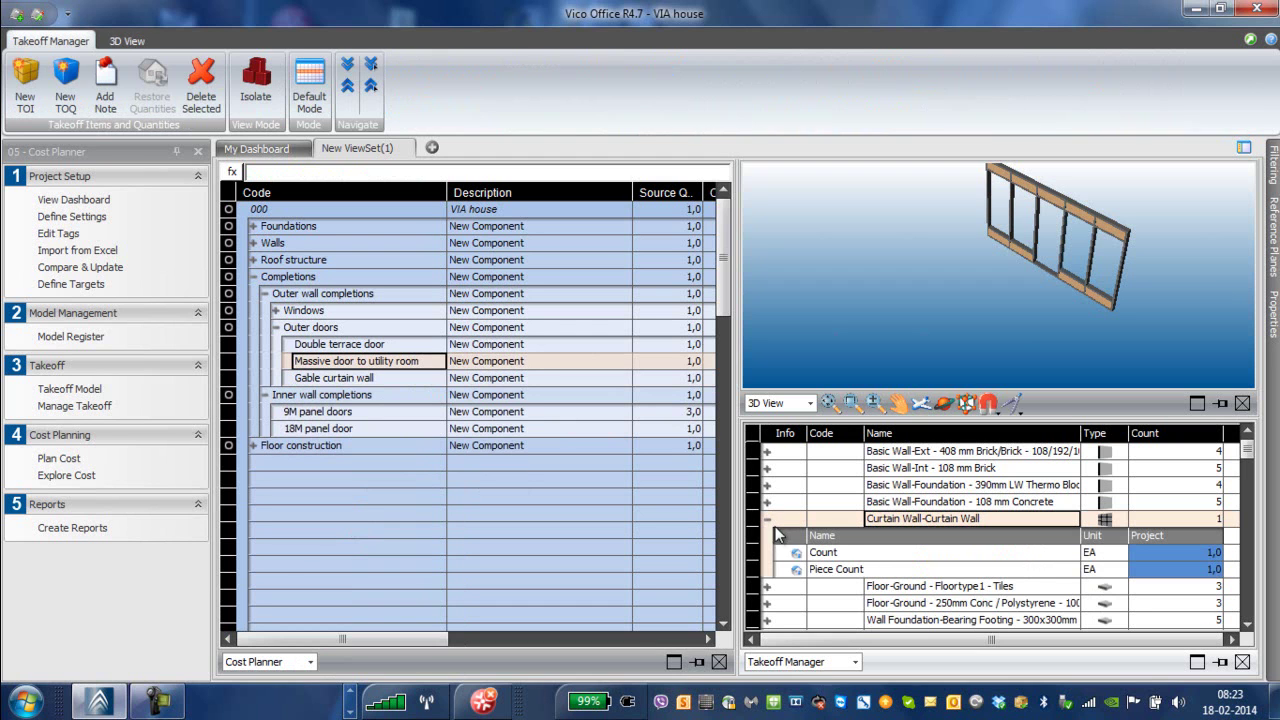
left_click(822, 552)
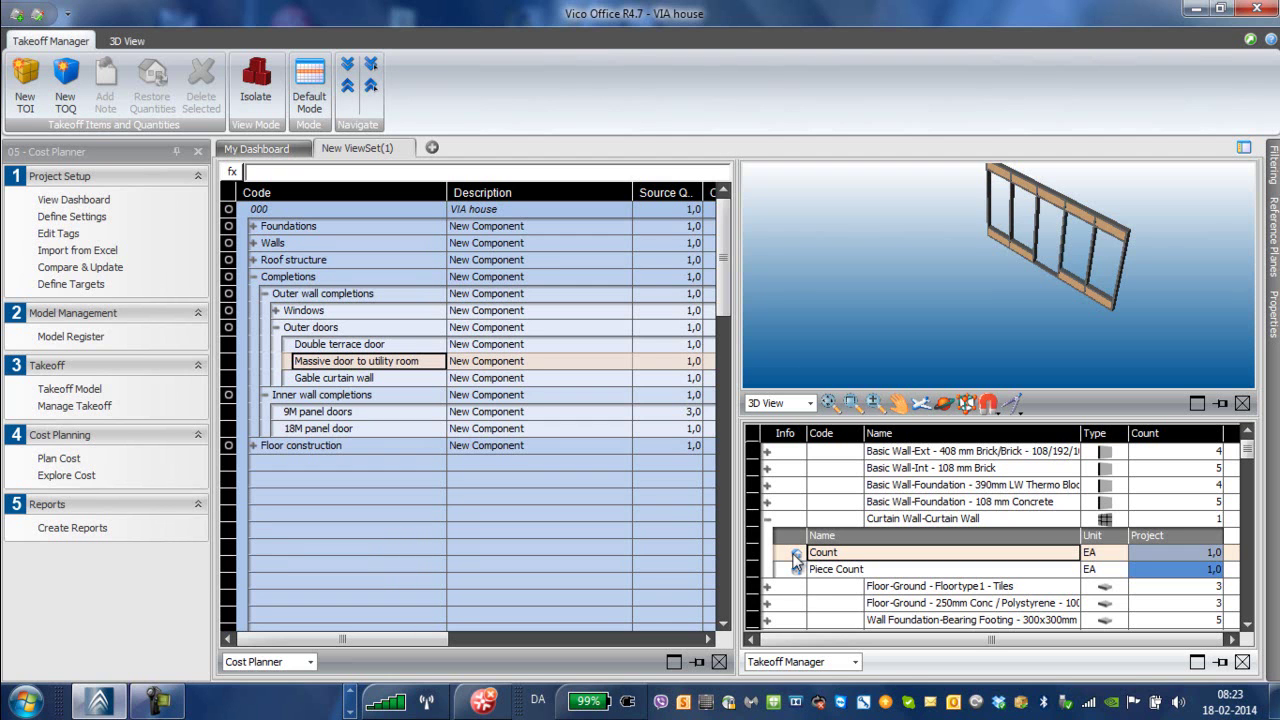
left_click_drag(790, 553, 414, 377)
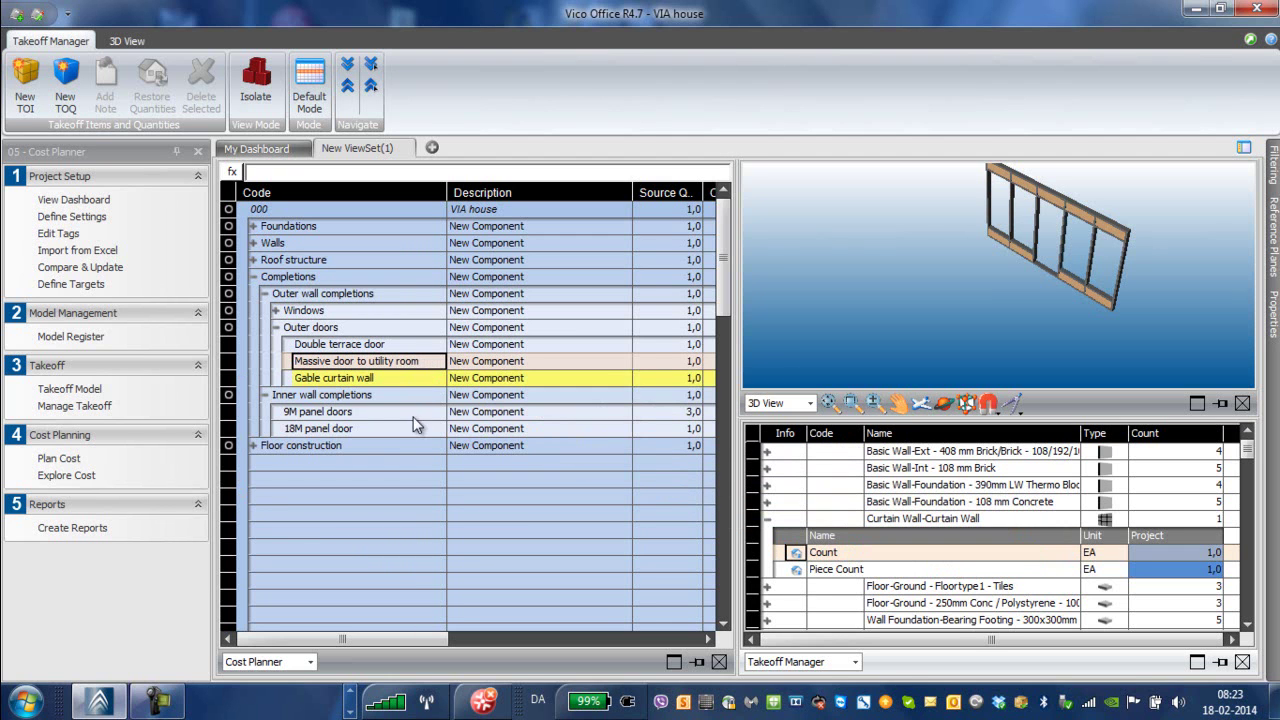
left_click(768, 520)
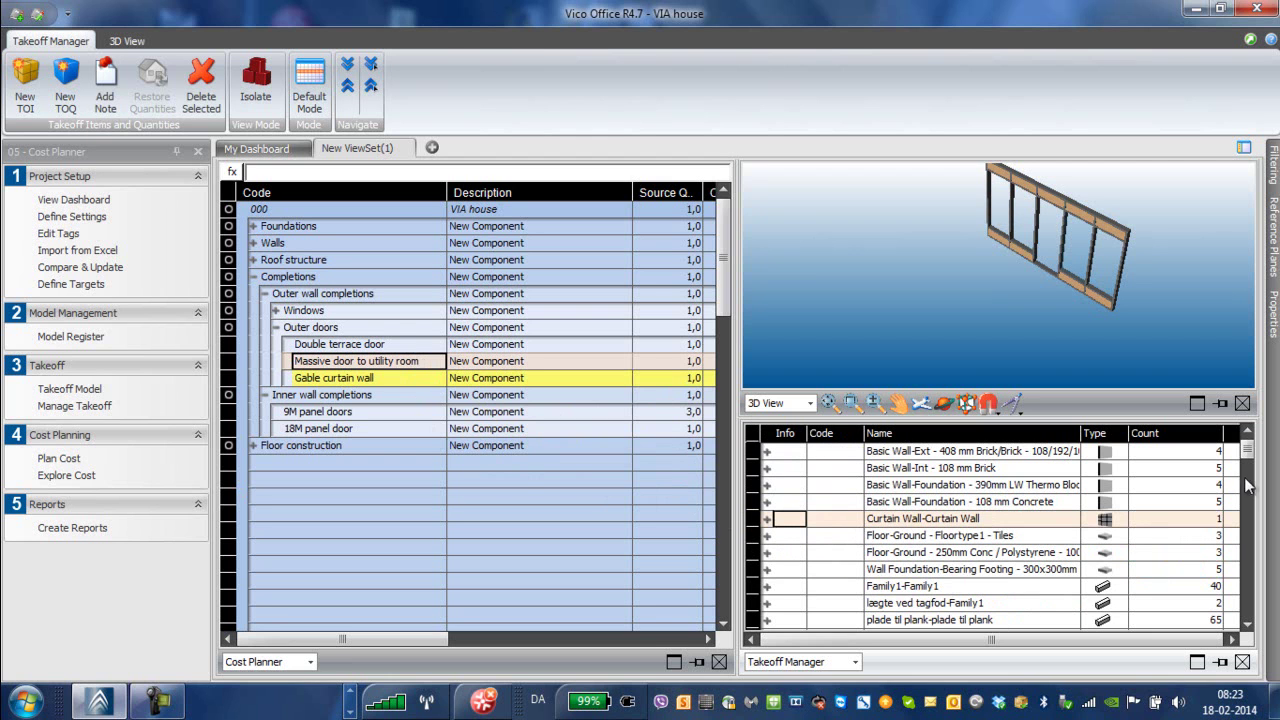
Step: Isolate the Floor-Ground - Floortype1 - Tiles takeoff item and bring its slabs into view in the 3D model
left_click_drag(1247, 462, 1250, 470)
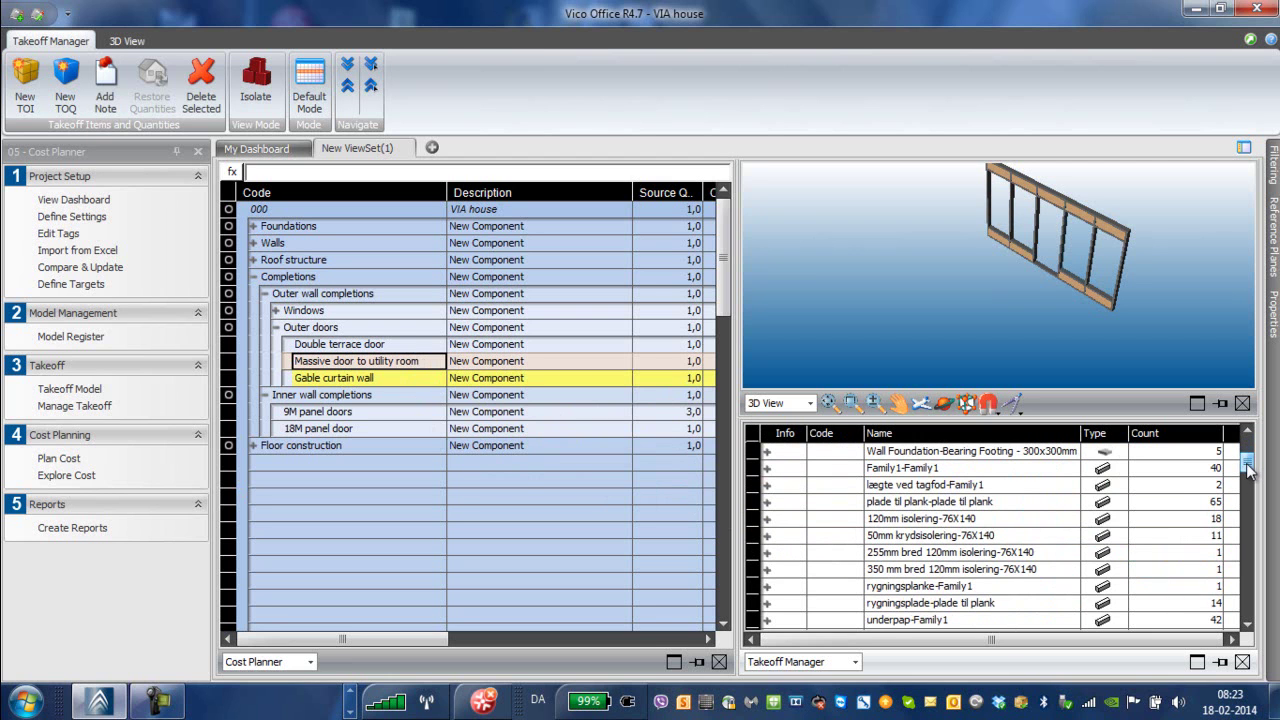
scroll(972, 494, "down", 2)
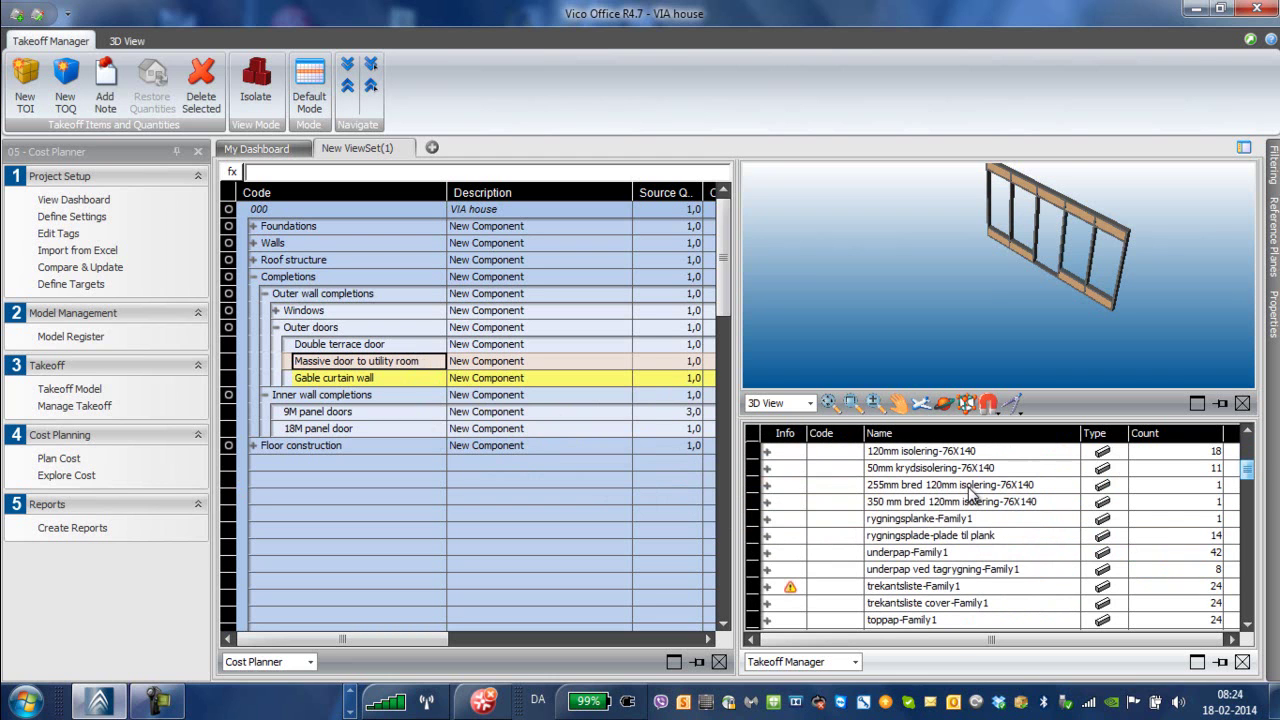
scroll(968, 494, "up", 4)
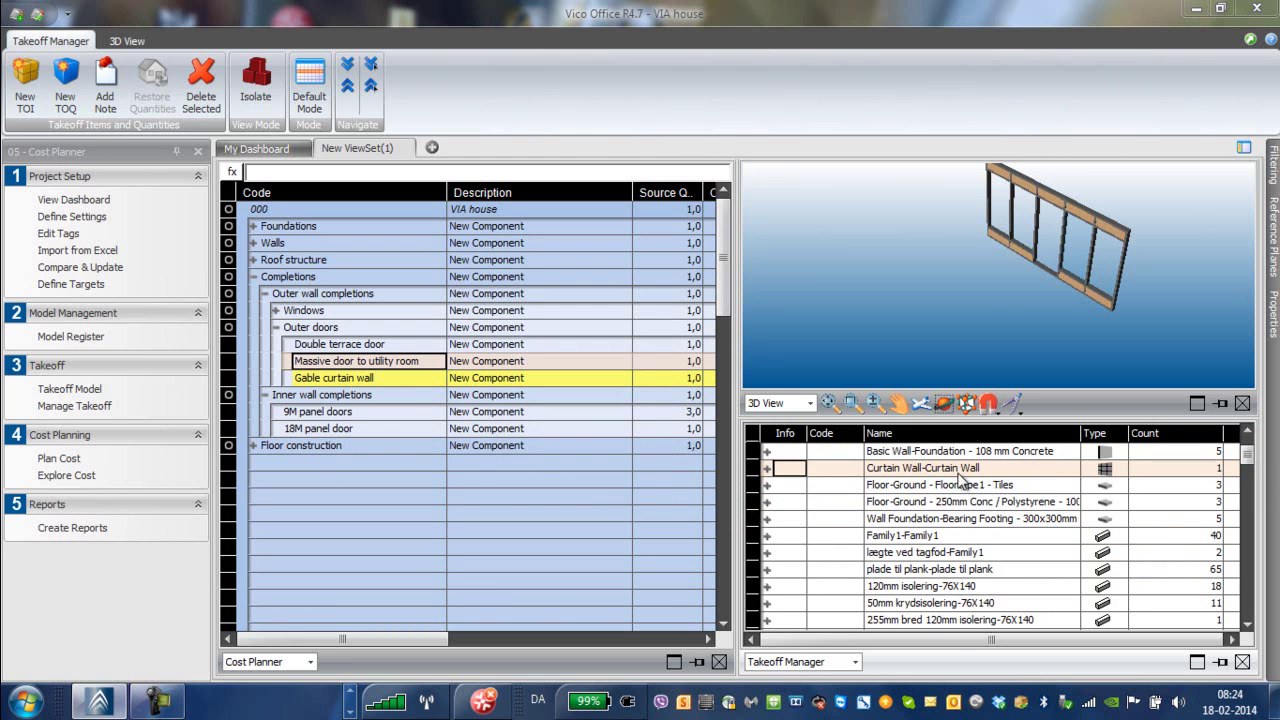
left_click(953, 489)
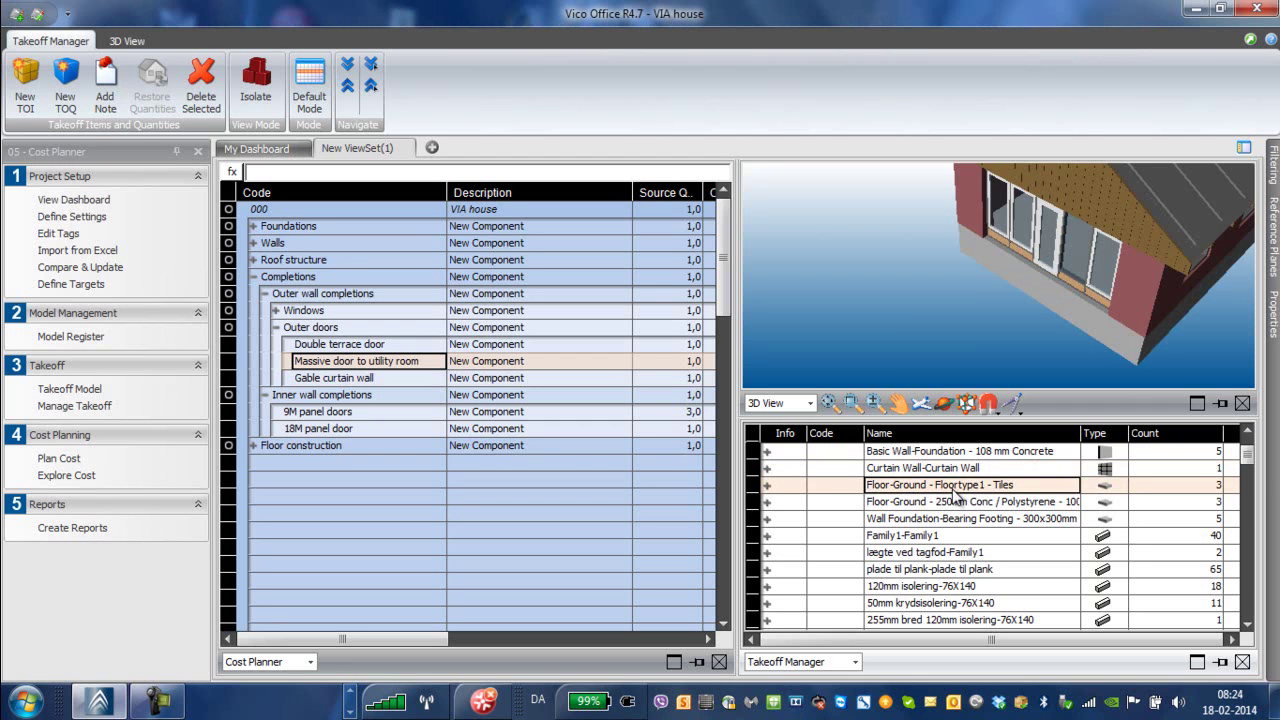
right_click(955, 494)
left_click(990, 452)
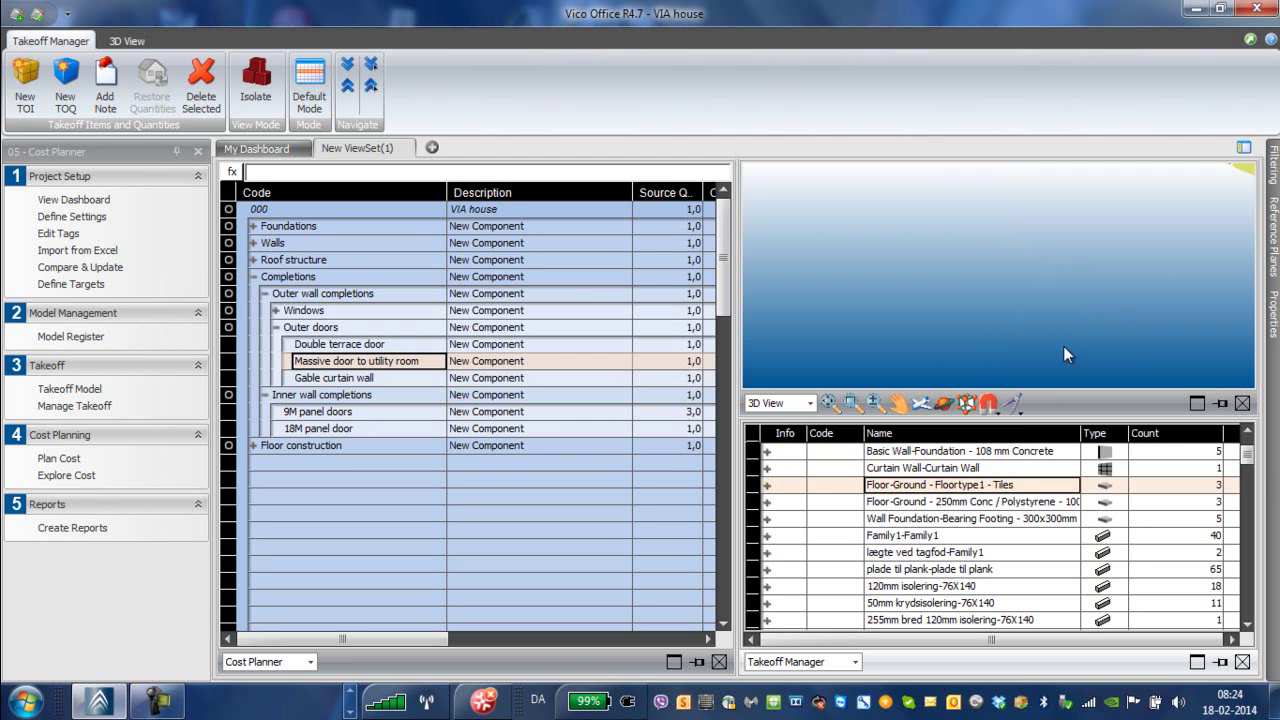
left_click(903, 408)
left_click_drag(1080, 300, 855, 380)
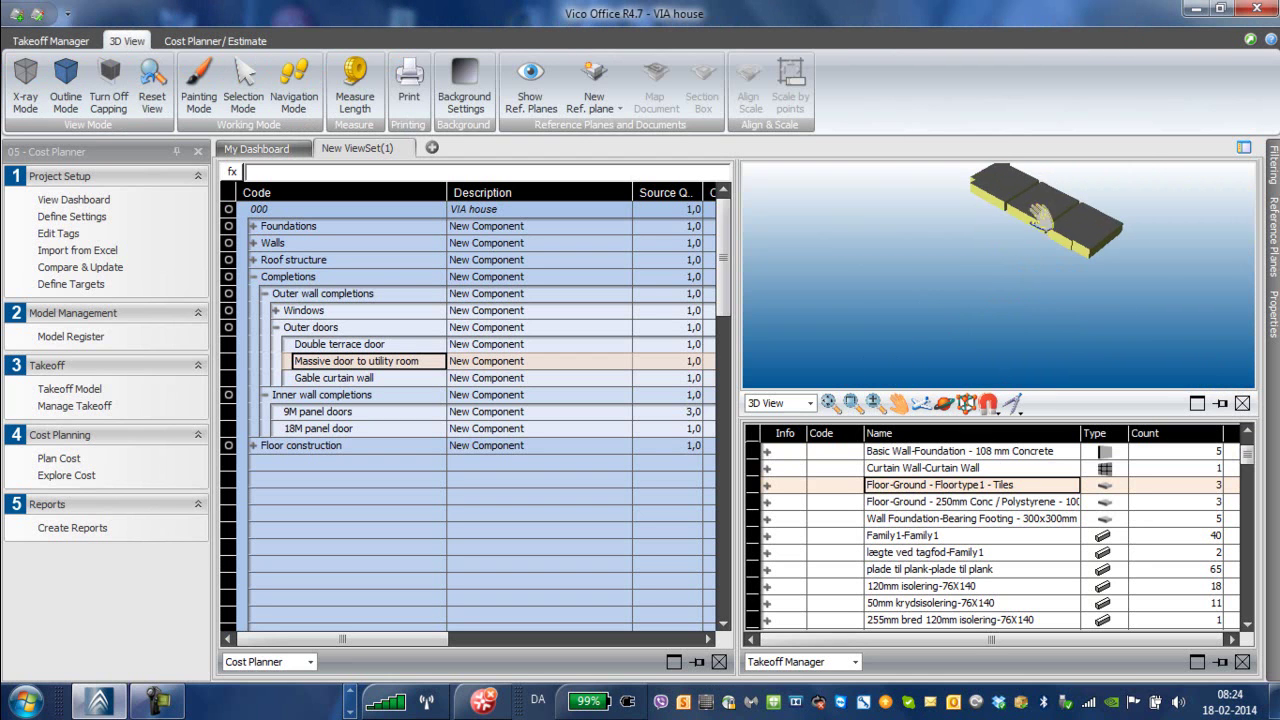
left_click_drag(1047, 192, 1041, 229)
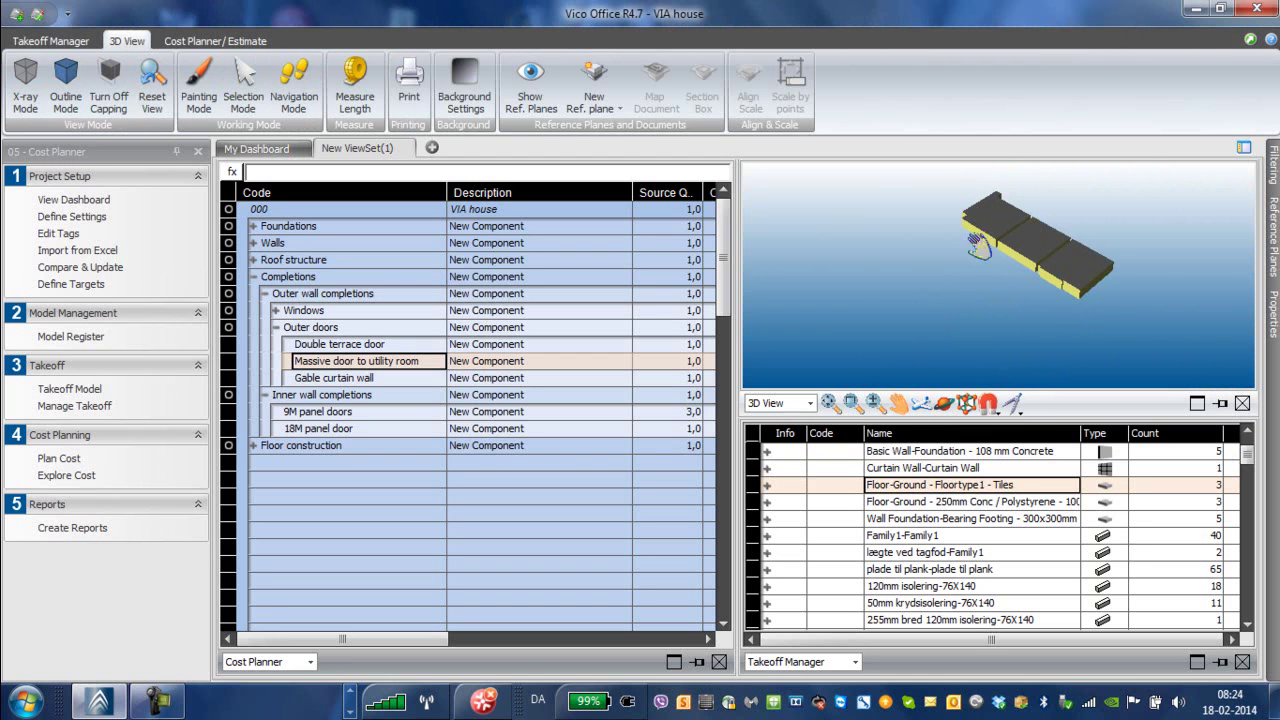
Step: Isolate the Floor-Ground - 250mm Conc / Polystyrene takeoff item in the 3D model
left_click(946, 505)
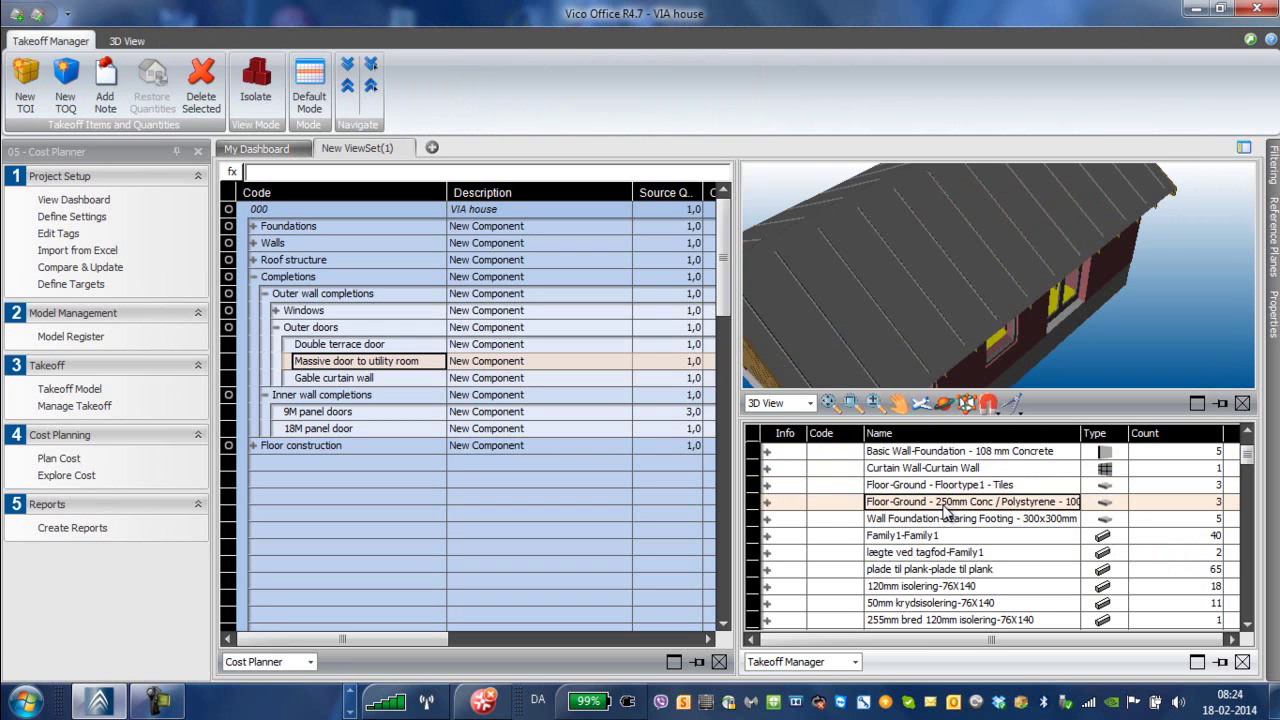
right_click(945, 507)
left_click(982, 473)
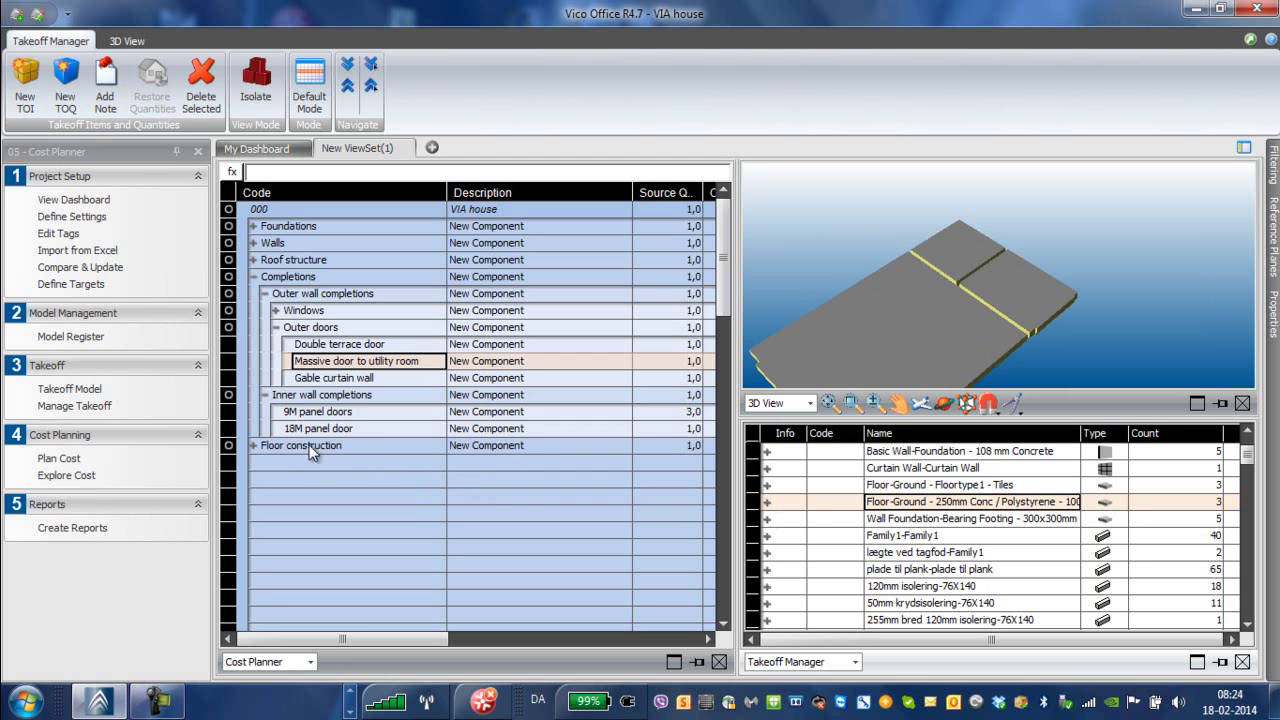
Step: Expand Floor construction and rename the Floor in other rooms component as Floor subconstruction
left_click(255, 447)
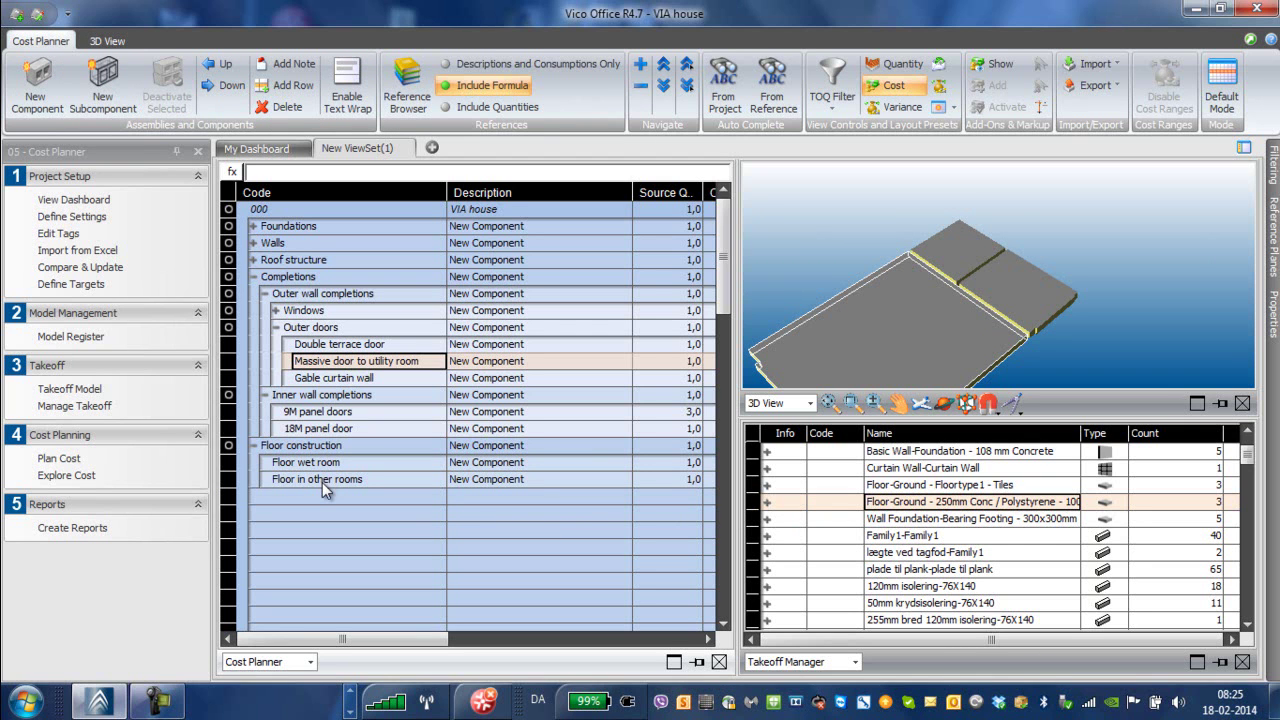
left_click(322, 482)
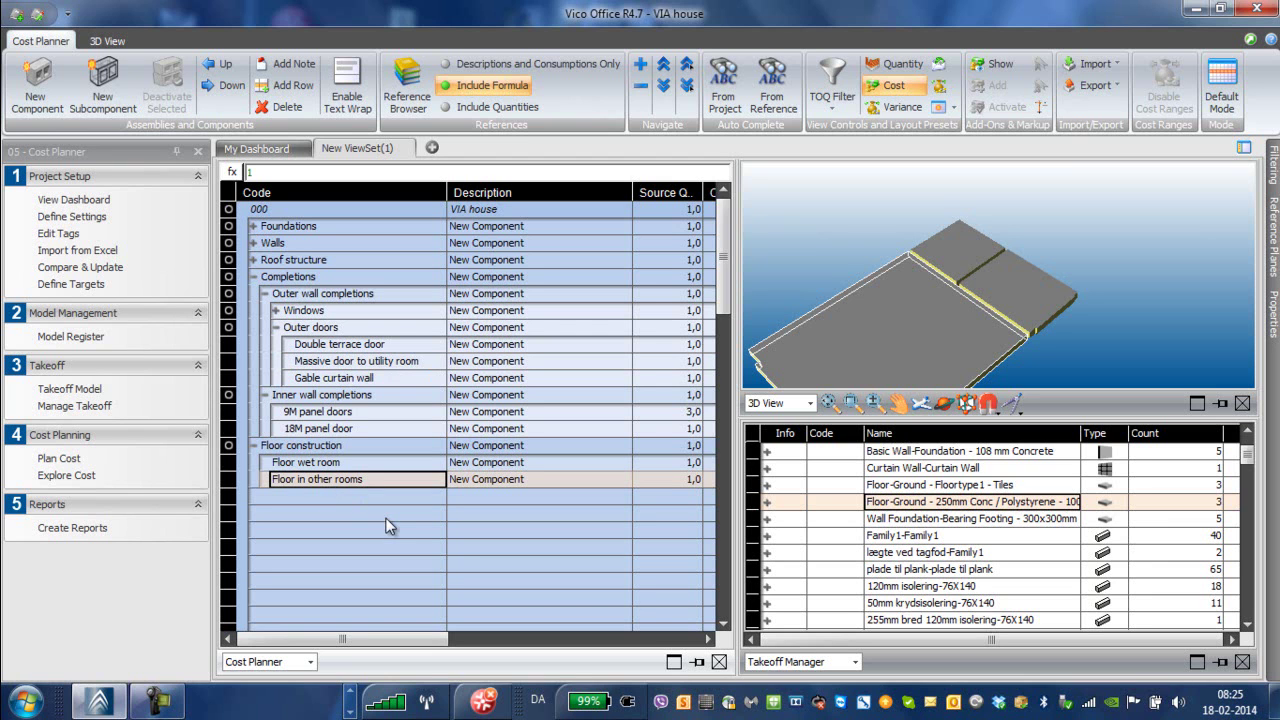
type("F")
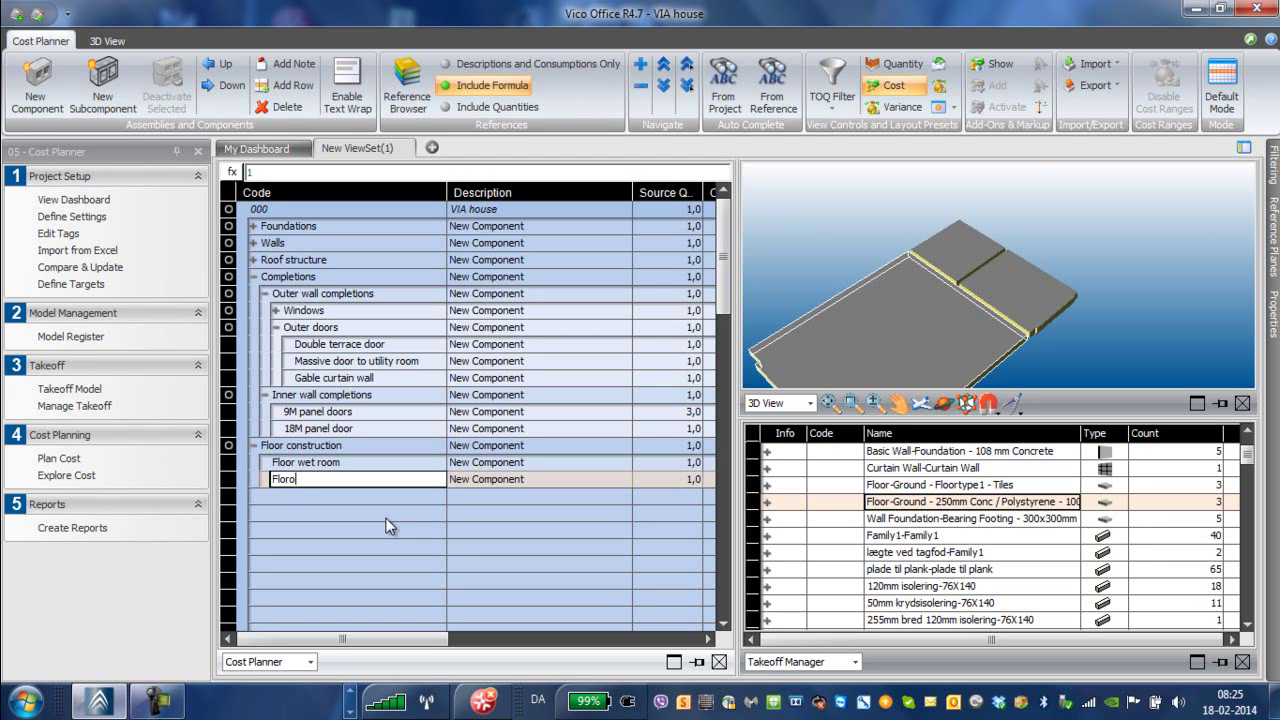
type("loor subconstruction")
left_click(473, 529)
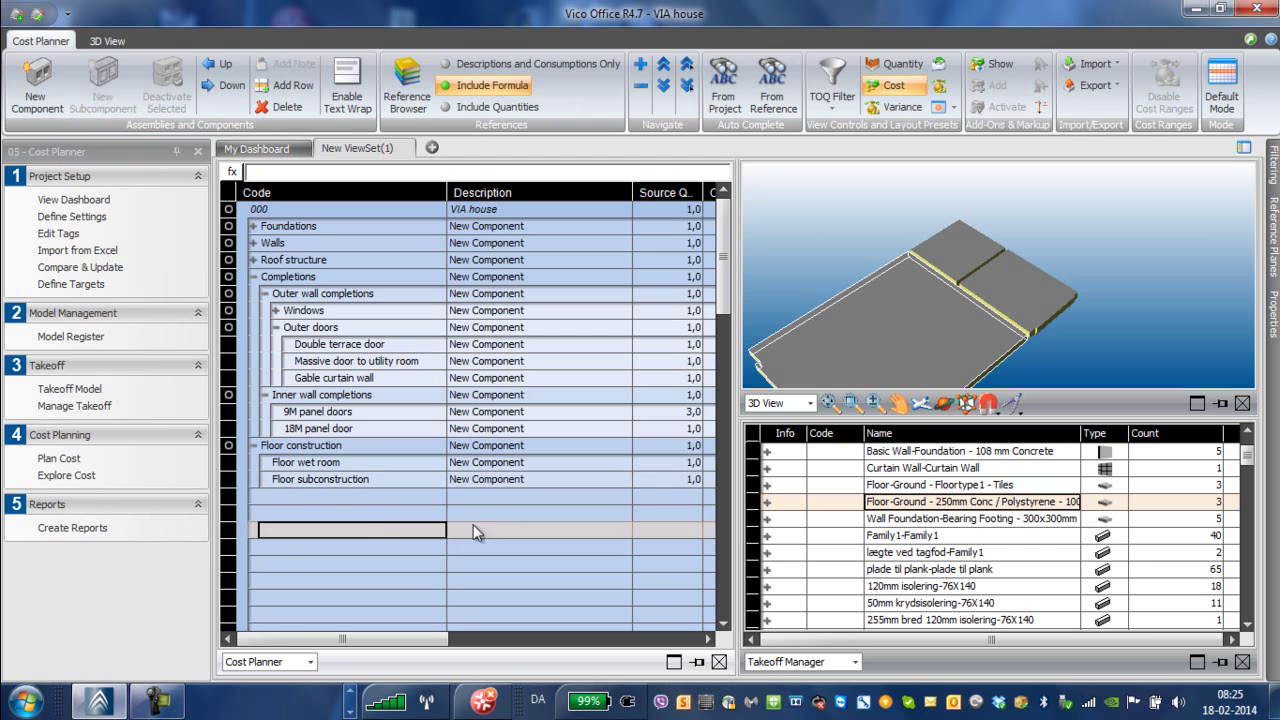
Step: Assign the Net Top Surface Area of Floor-Ground - 250mm Conc / Polystyrene to the Floor subconstruction component, then collapse the takeoff item
left_click(767, 502)
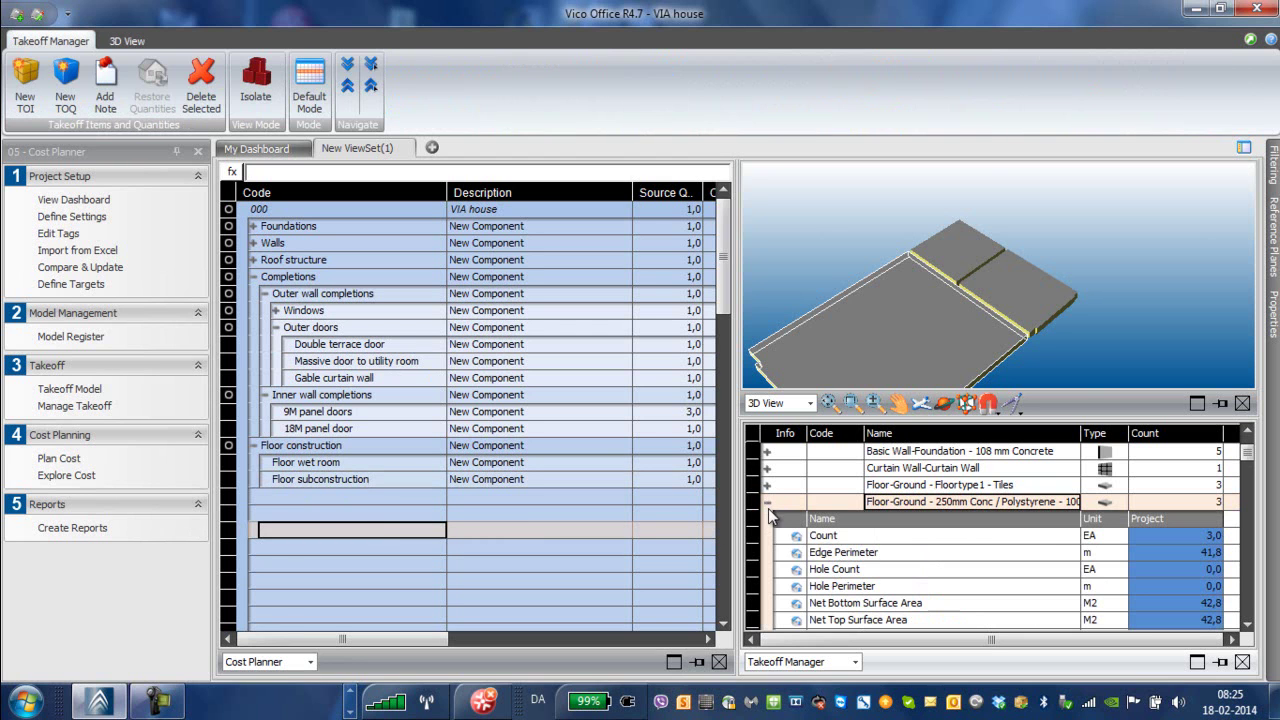
left_click(822, 554)
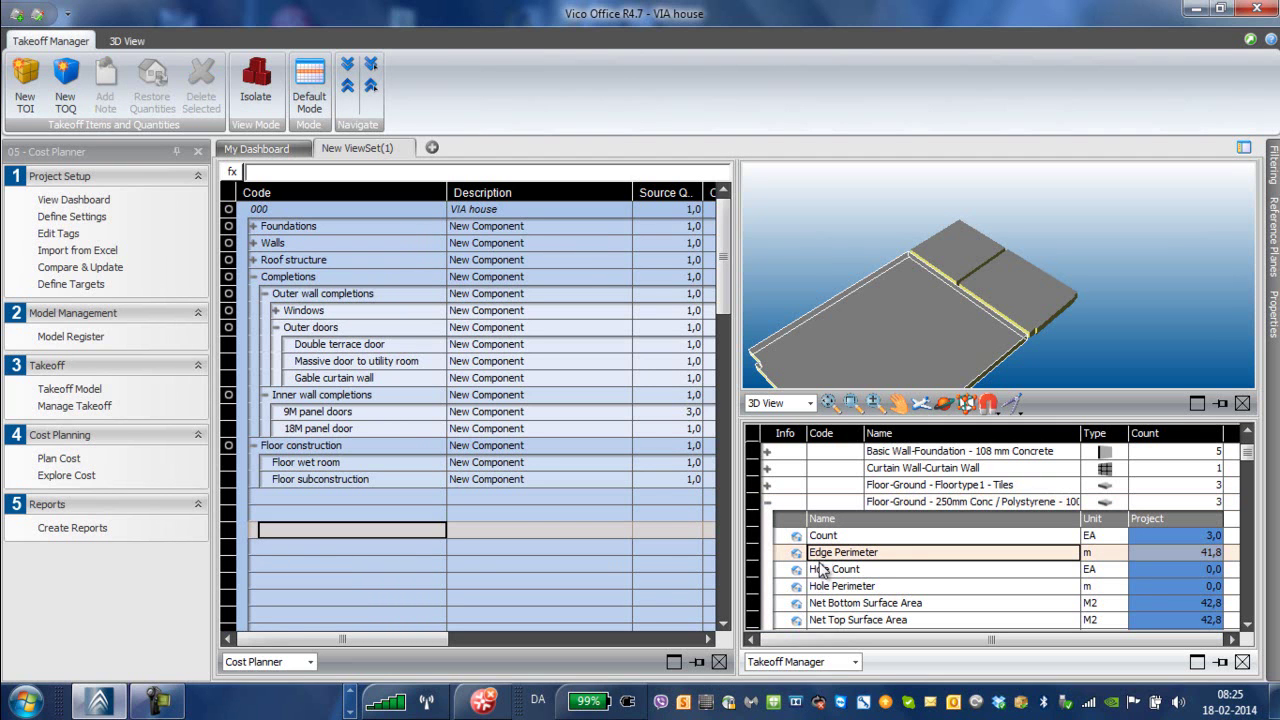
left_click(830, 620)
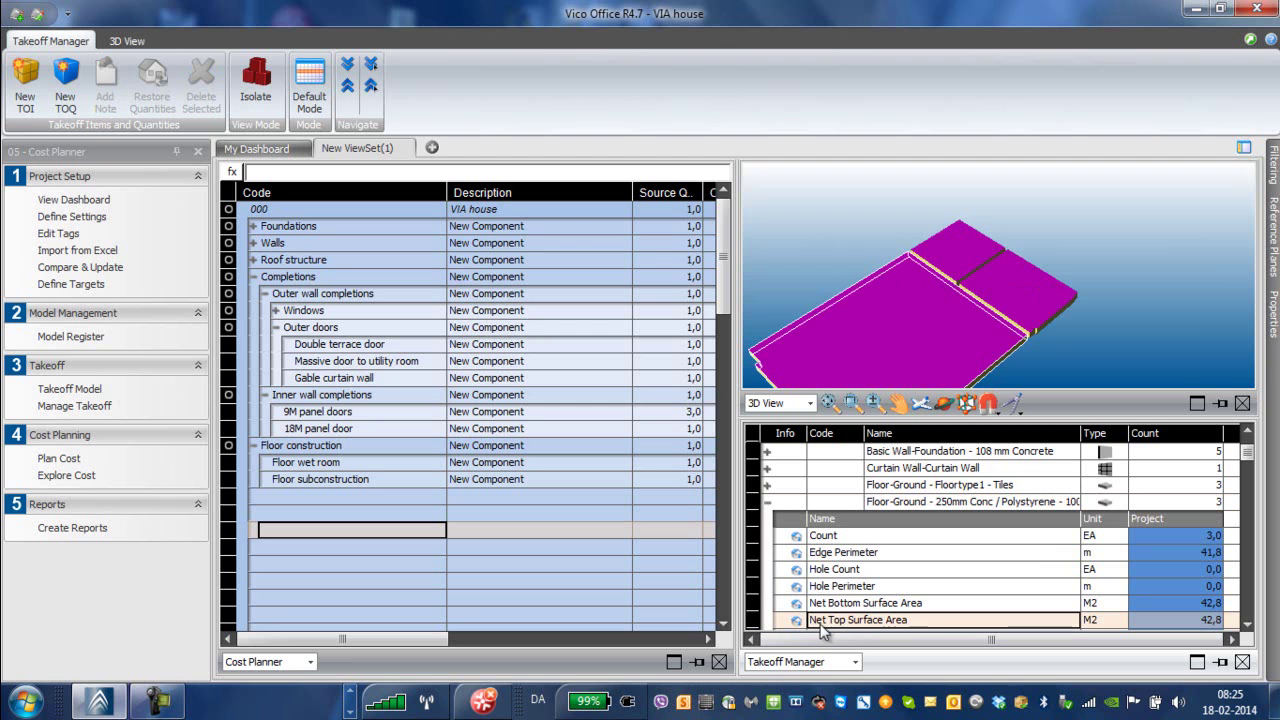
left_click_drag(800, 622, 542, 481)
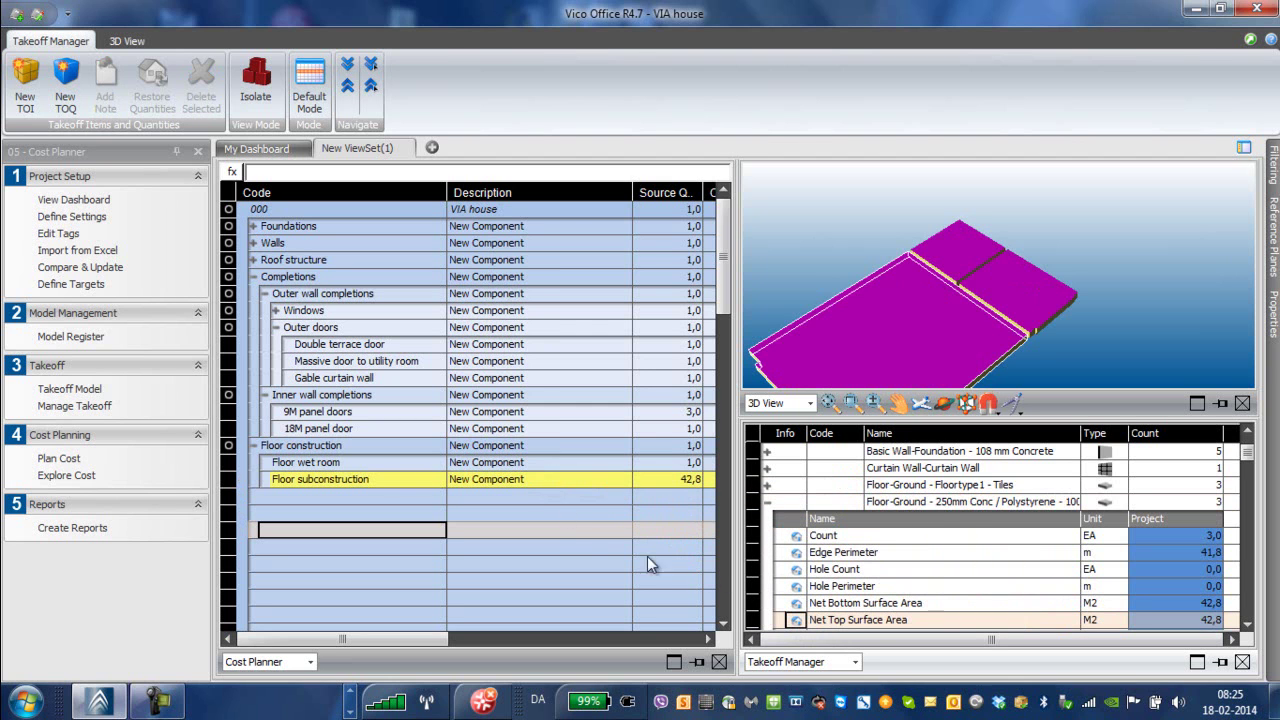
left_click(767, 502)
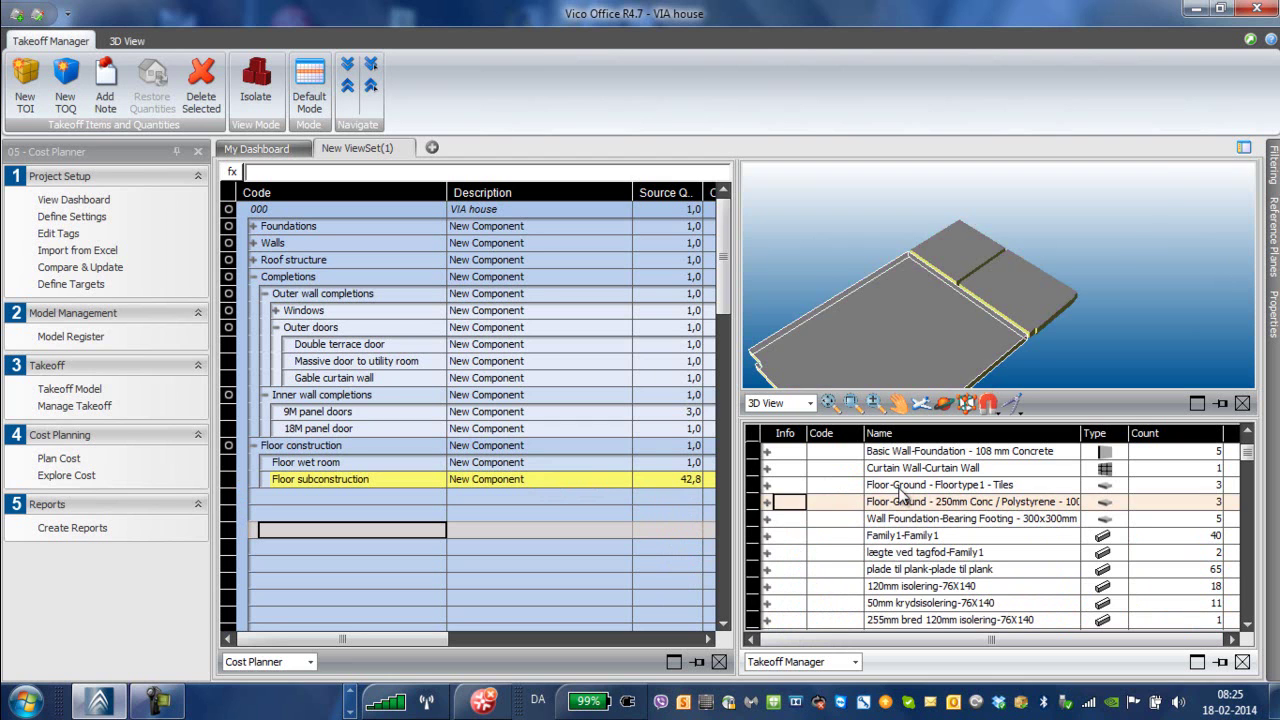
Step: Isolate Floor-Ground - Floortype1 - Tiles and assign its Net Top Surface Area to the Floor wet room component
left_click(905, 486)
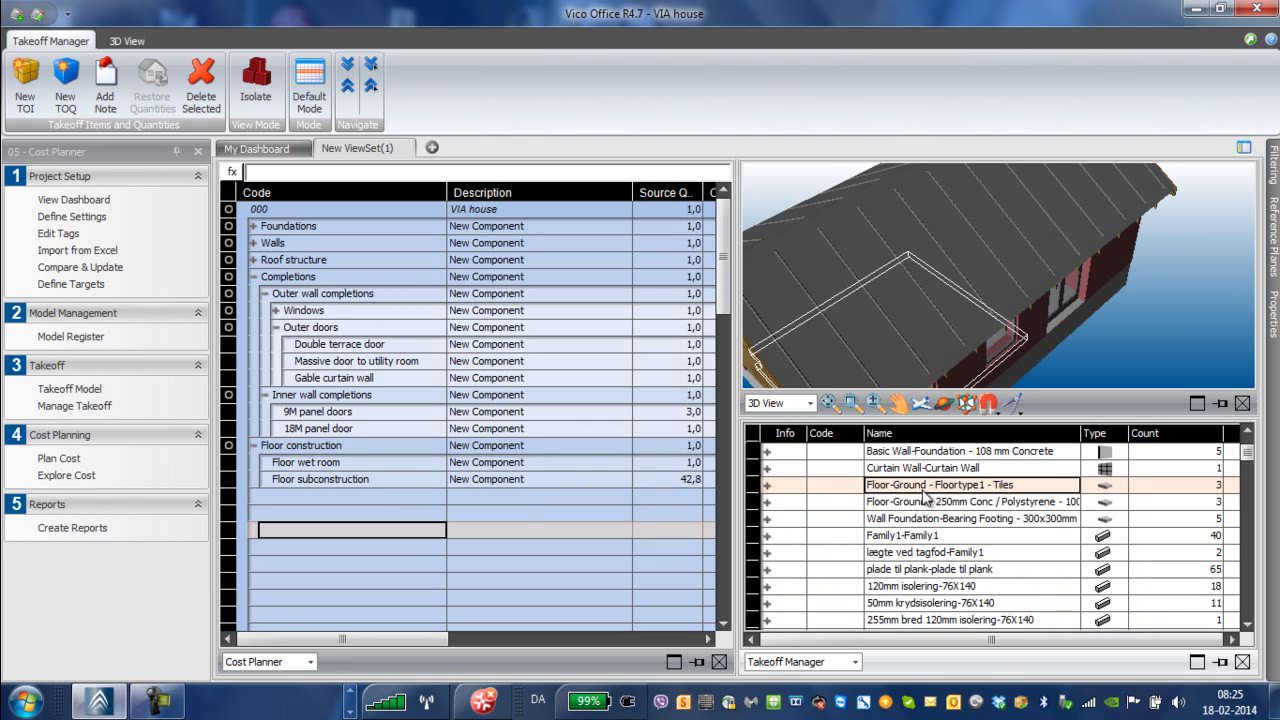
right_click(847, 488)
left_click(884, 443)
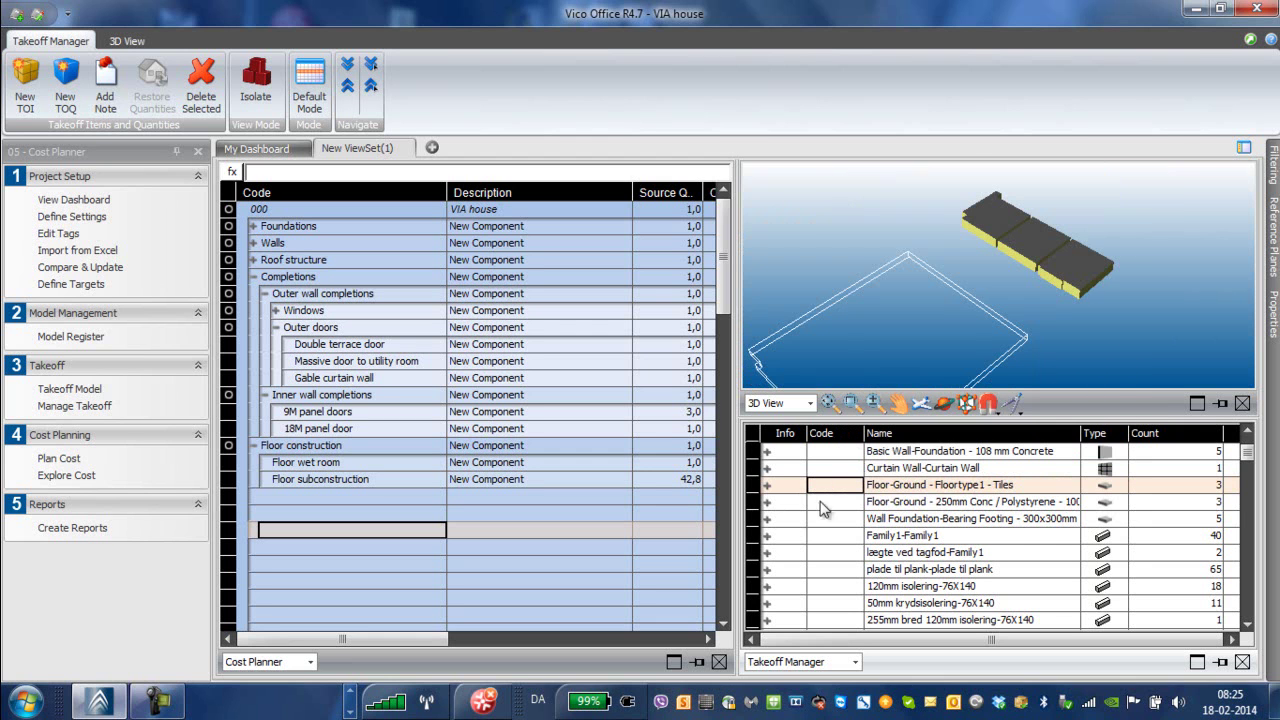
left_click(768, 486)
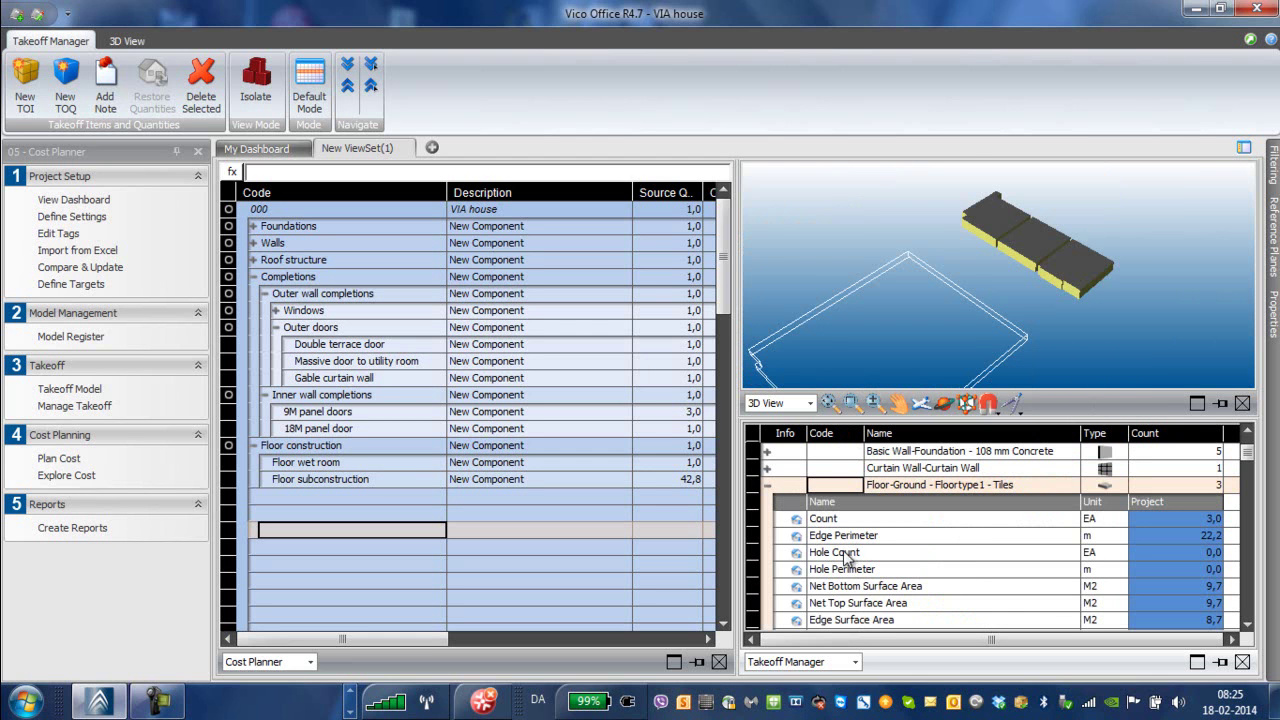
left_click(866, 589)
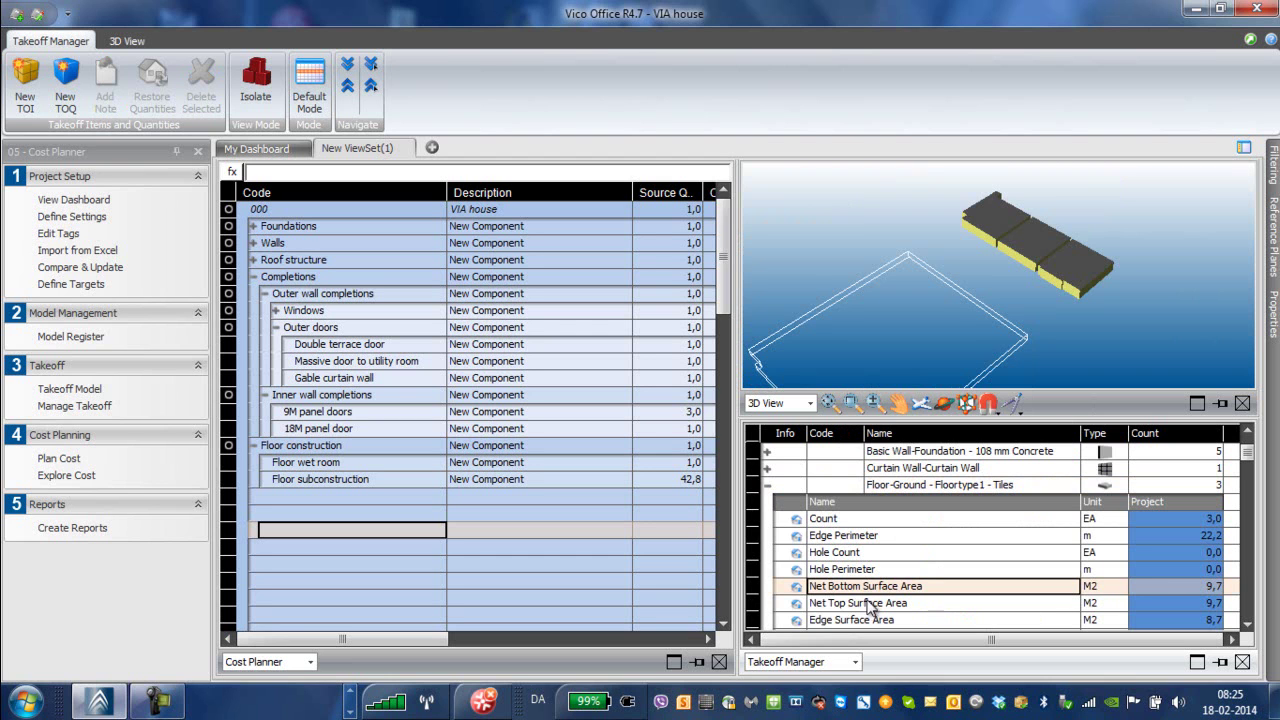
left_click(868, 604)
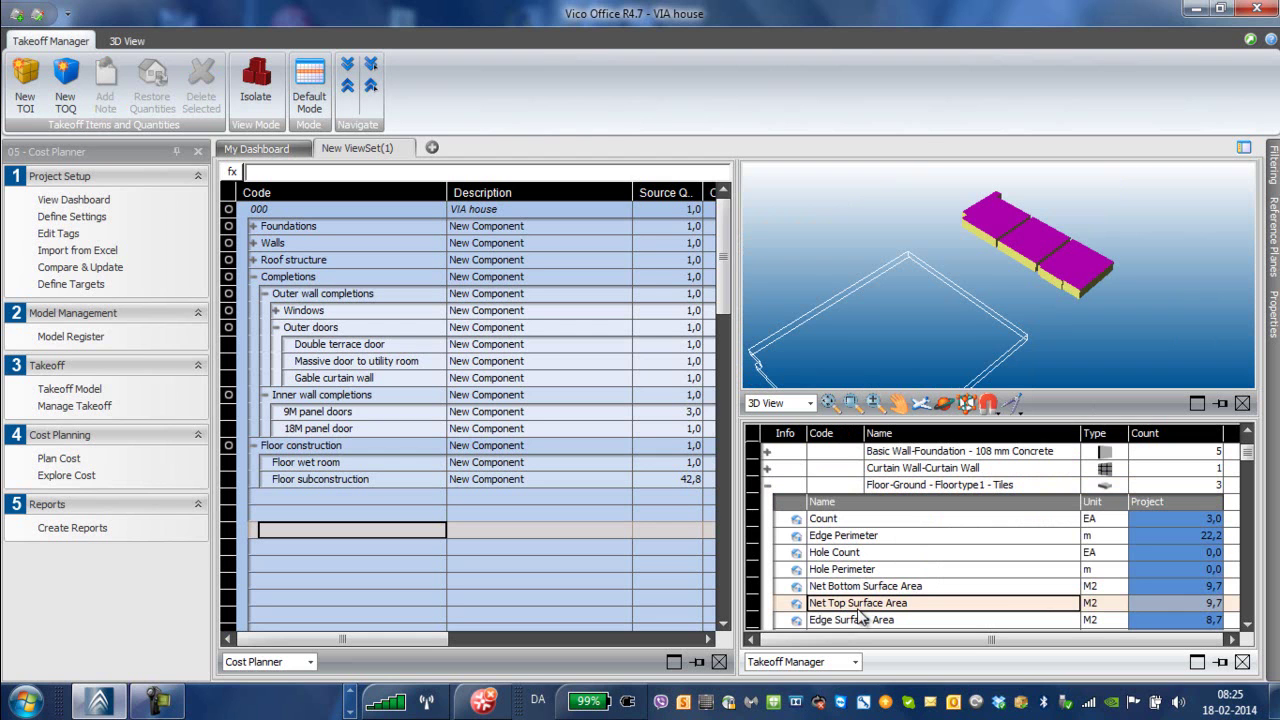
mouse_move(858, 610)
left_mouse_down()
mouse_move(752, 588)
mouse_move(418, 463)
left_mouse_up()
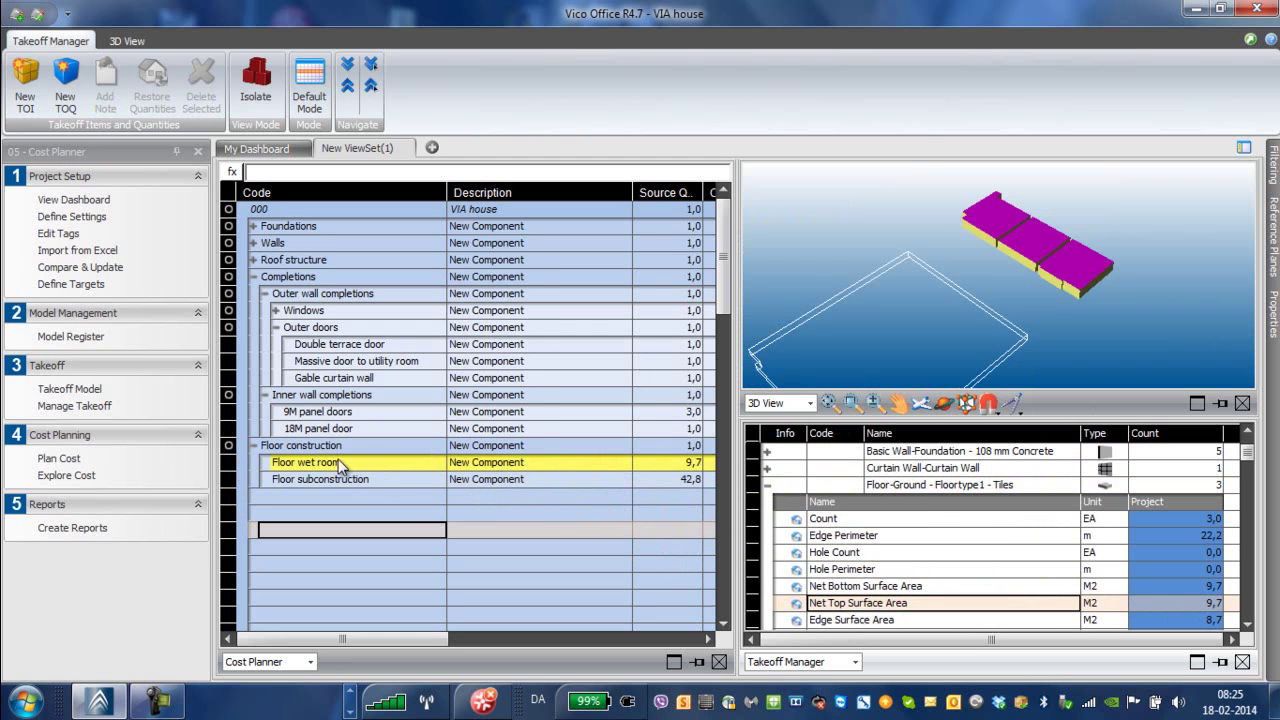
Step: Rename the Floor wet room component as Floor wet room tiles
left_click(339, 461)
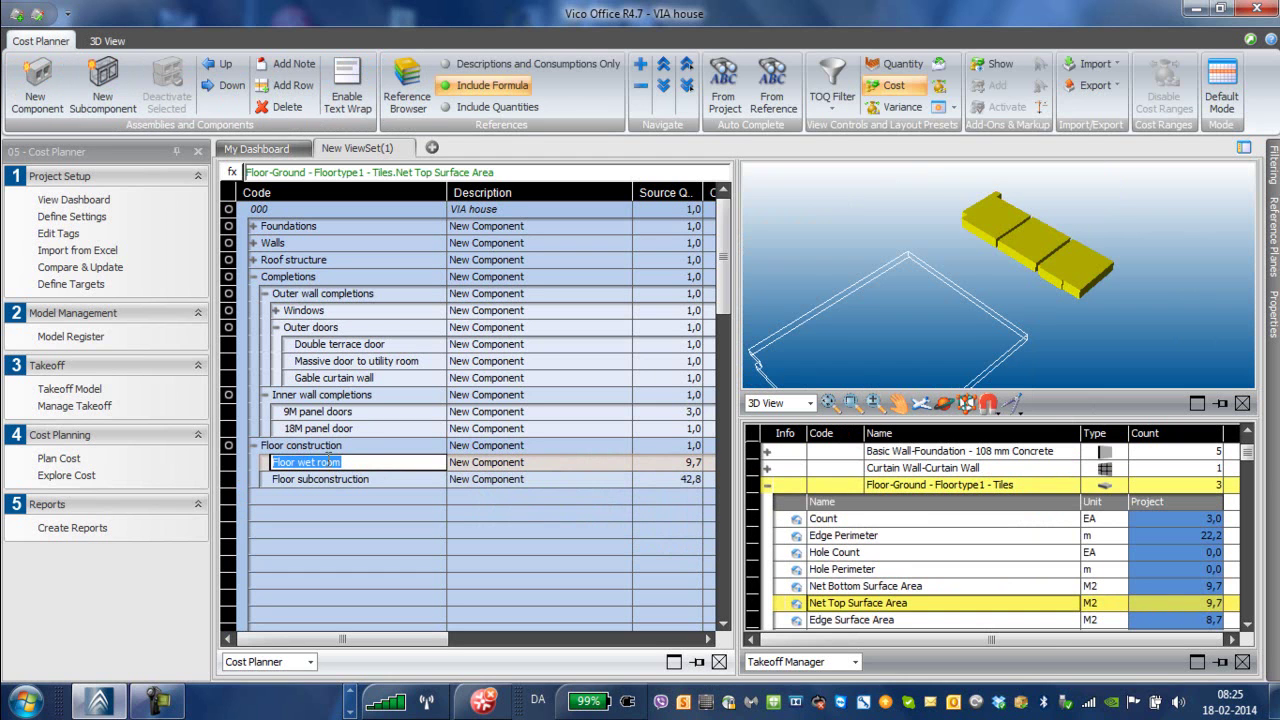
left_click(351, 463)
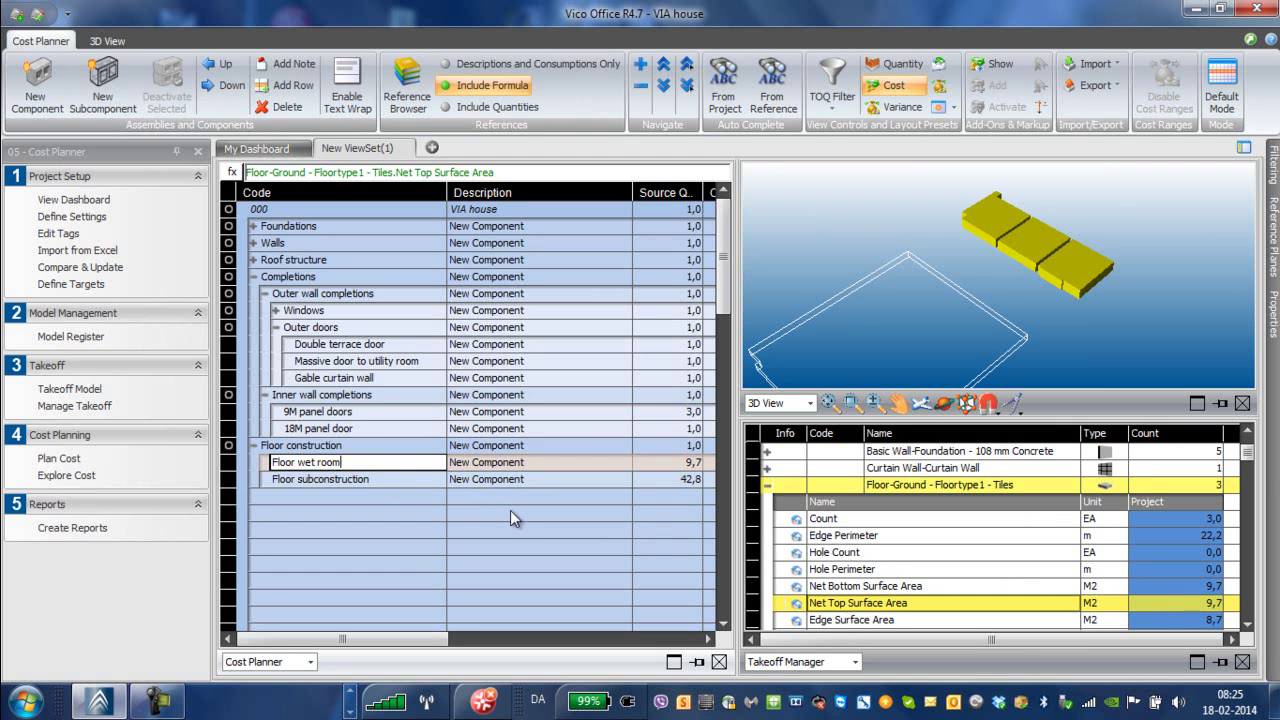
type("tiles")
key("Return")
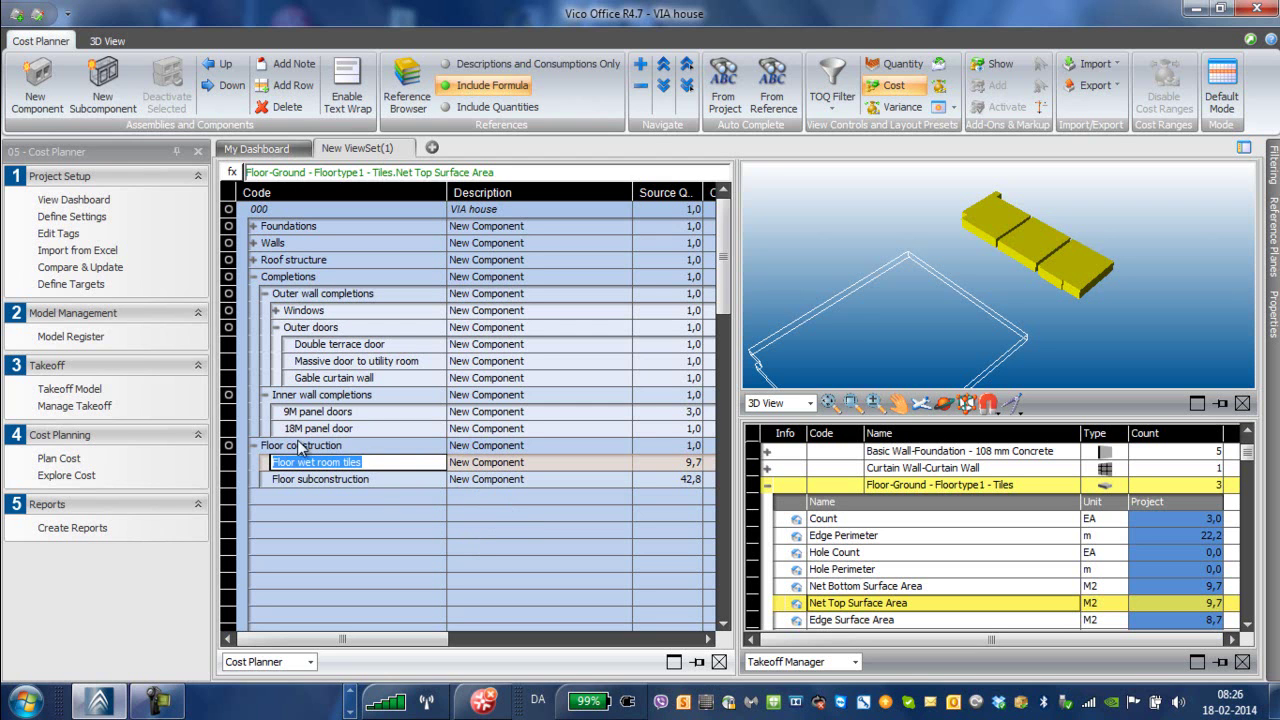
Step: Collapse Floor construction, Inner wall completions, Outer wall completions and Completions so only the main cost plan groups are listed
left_click(254, 445)
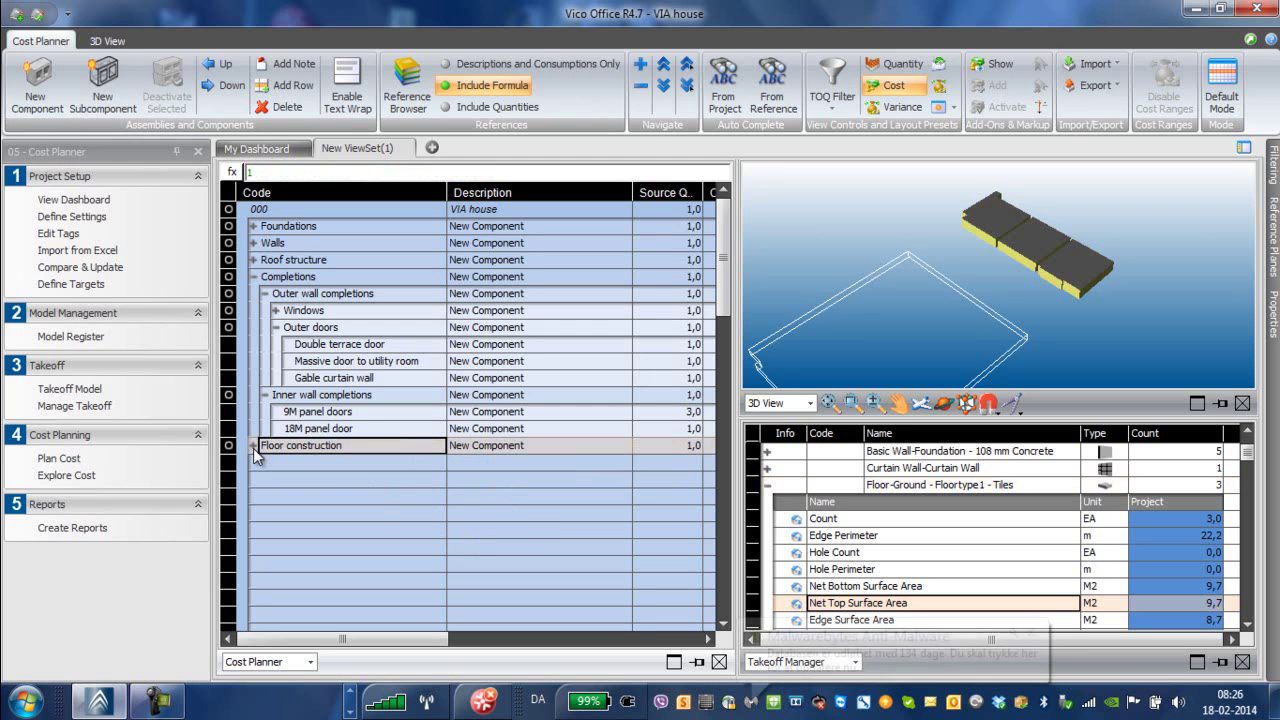
left_click(264, 394)
left_click(264, 293)
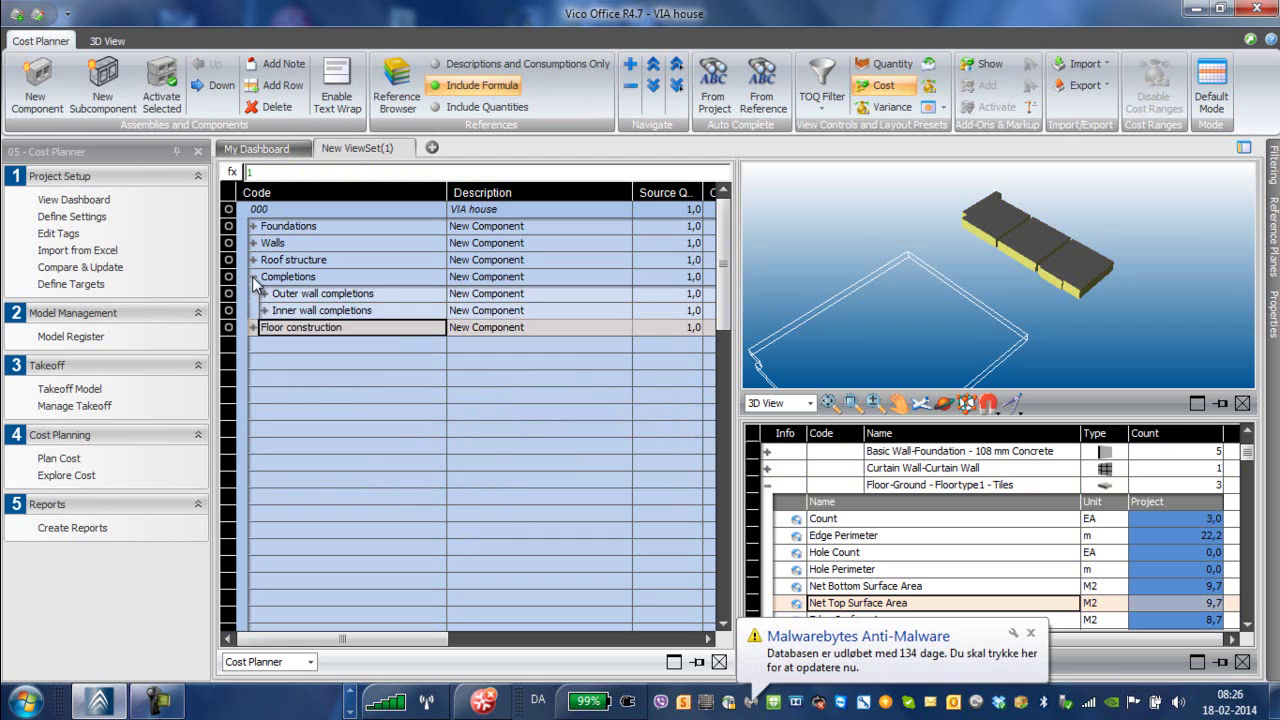
left_click(253, 276)
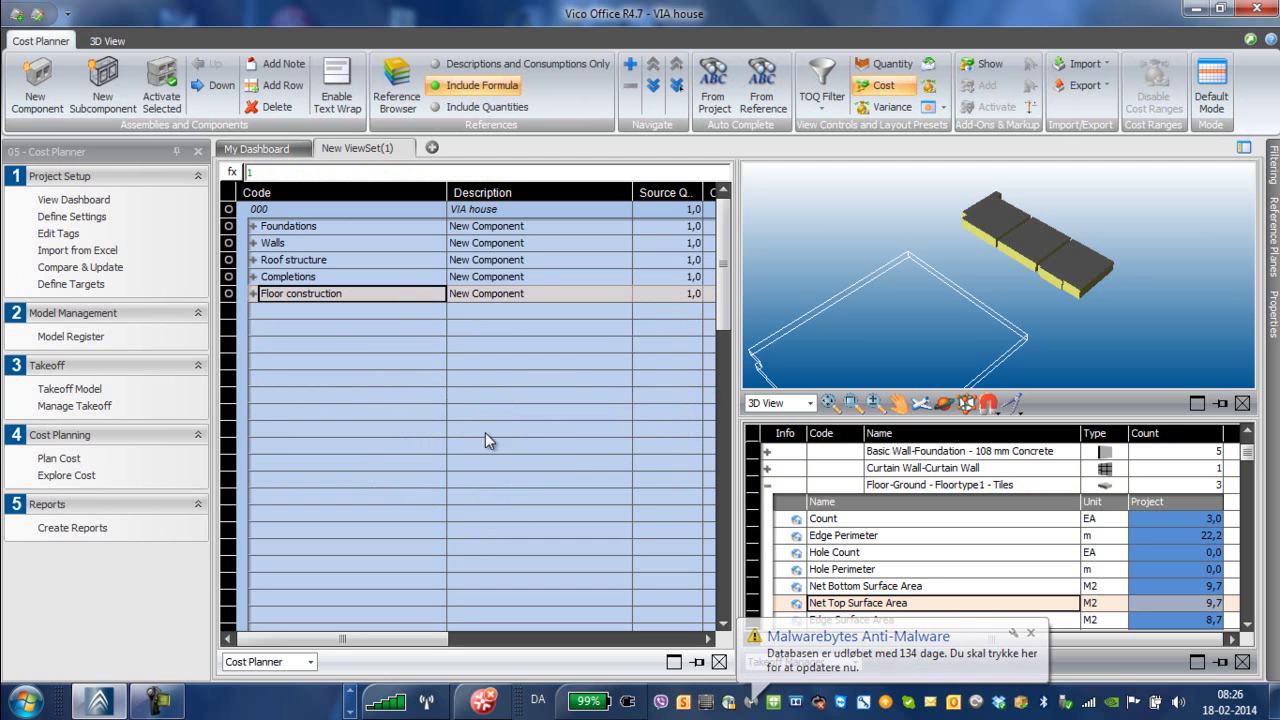